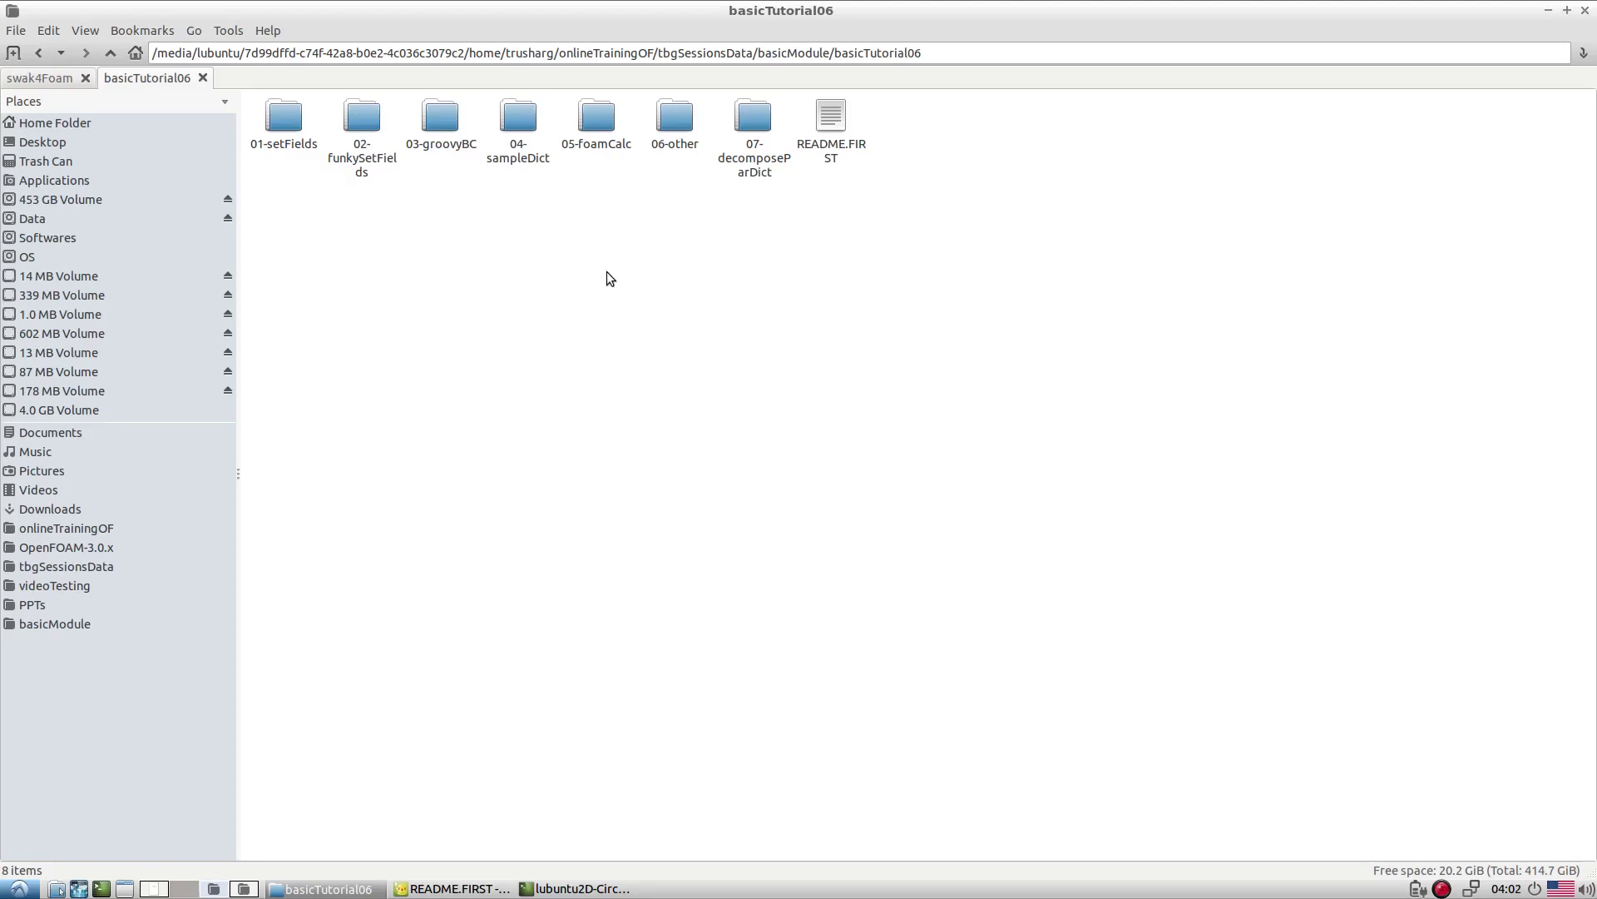
# Open the README.FIRST file from the 05-foamCalc folder in Geany
pyautogui.doubleClick(606, 136)
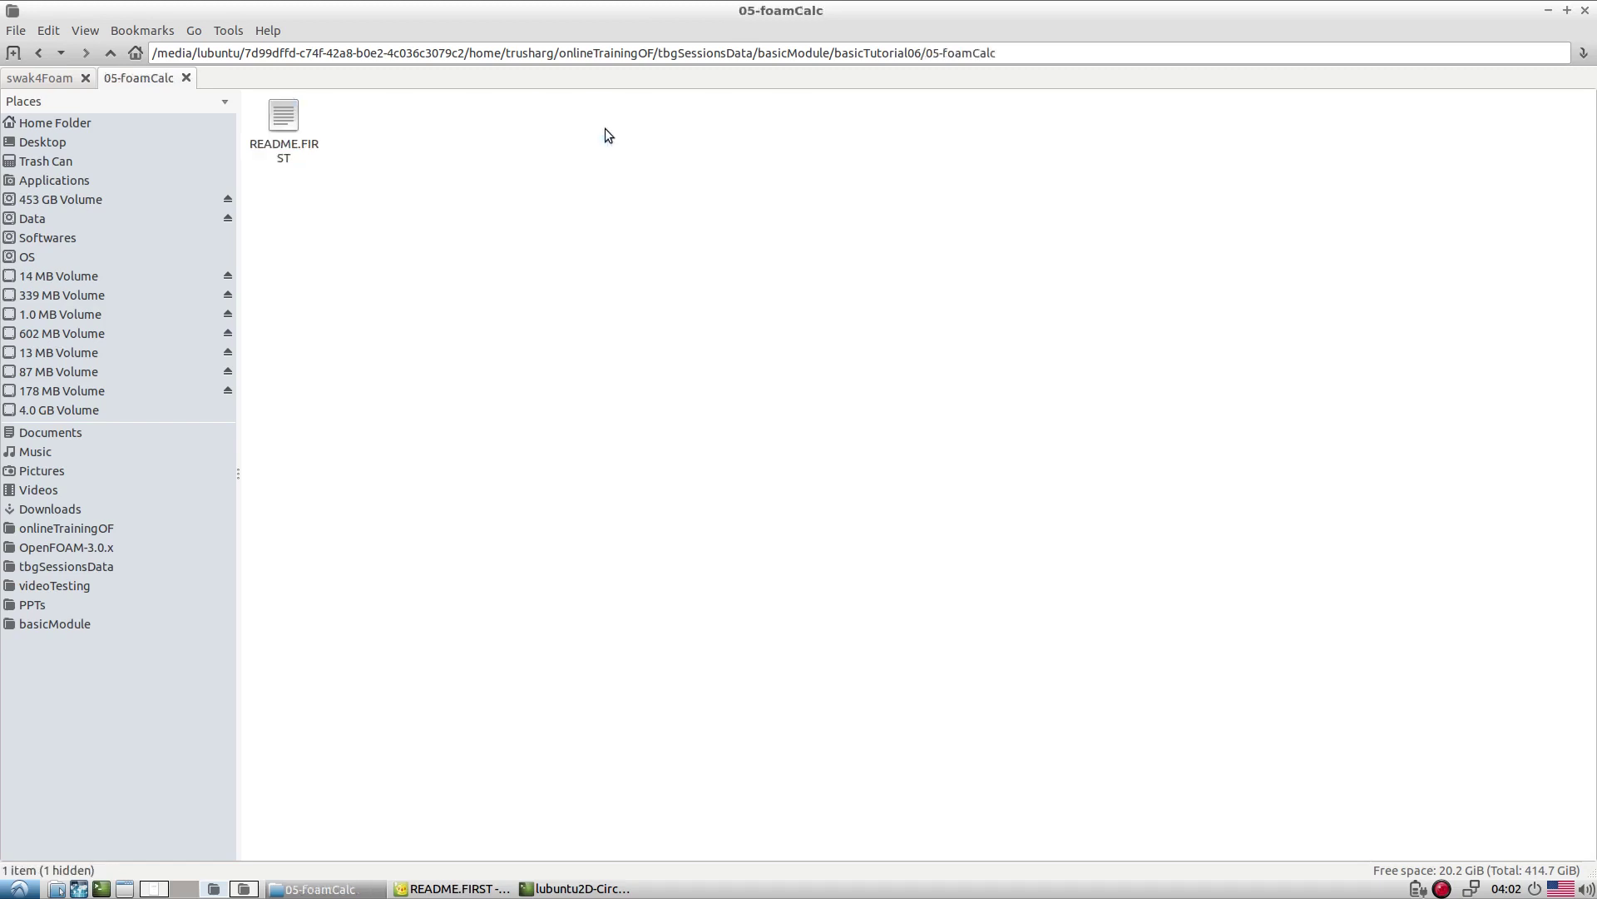
pyautogui.rightClick(286, 139)
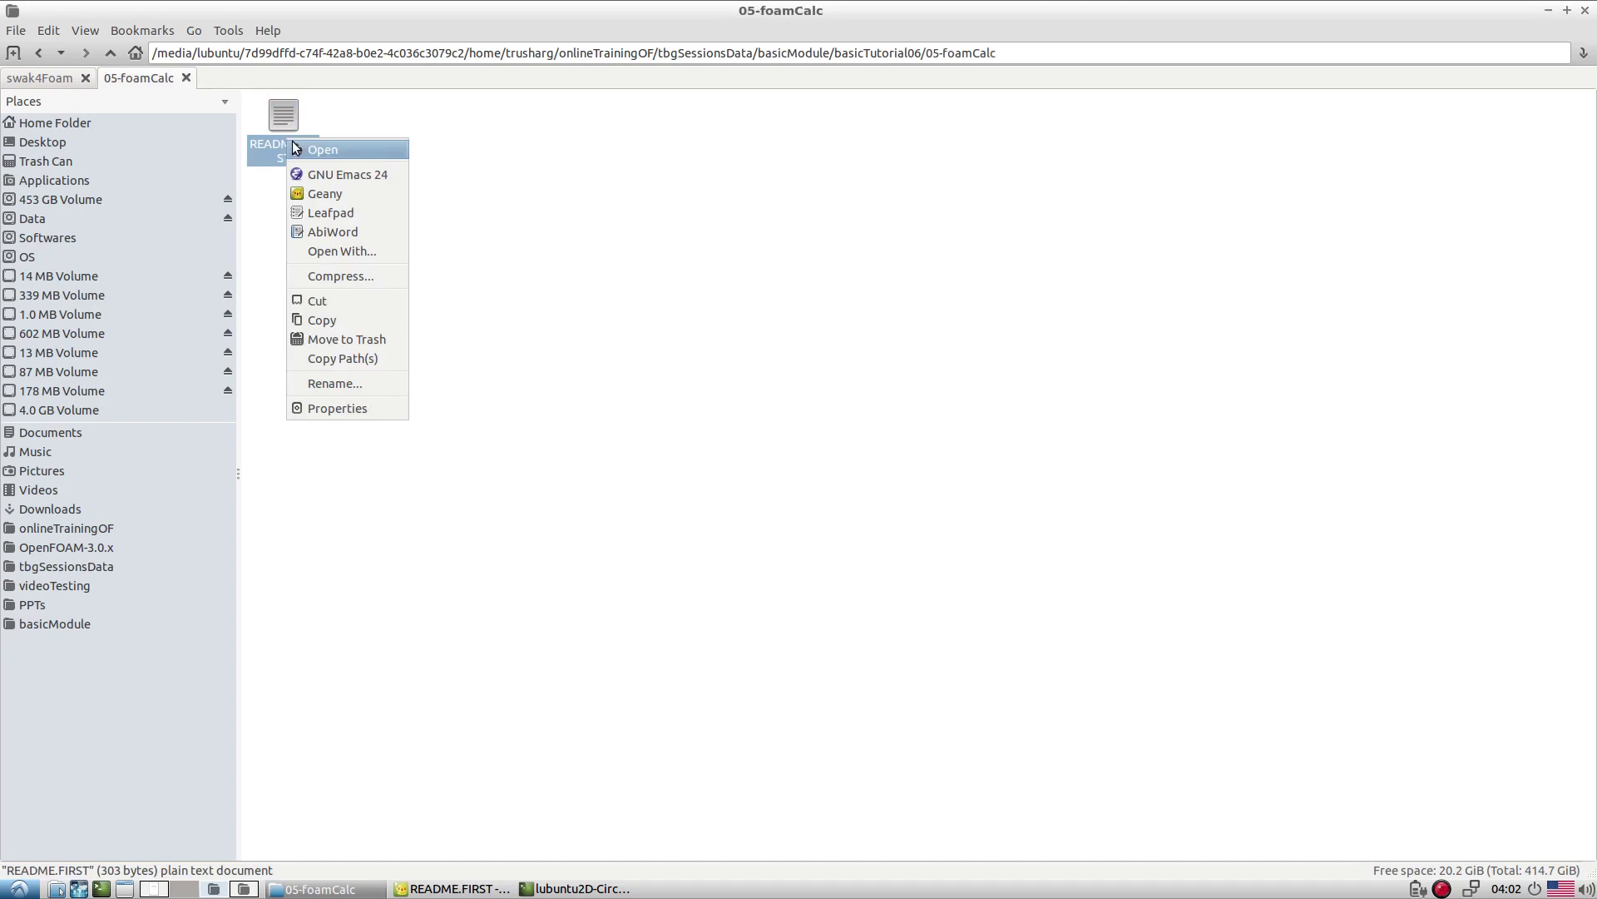
pyautogui.click(346, 193)
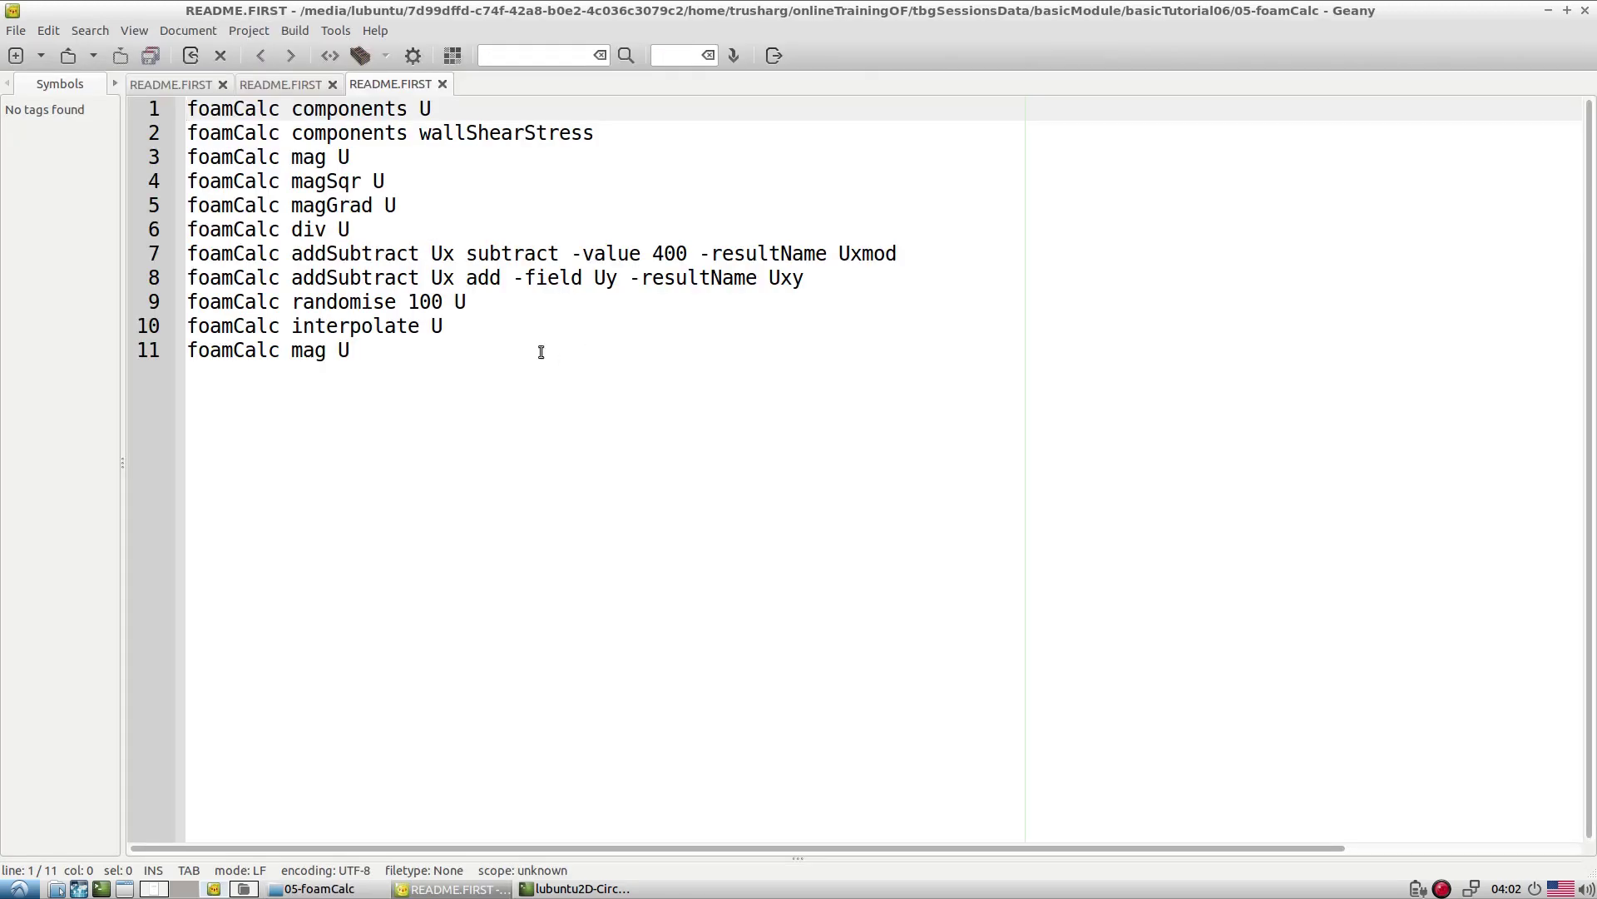
# Read the foamCalc commands in the README for components, mag, magSqr, magGrad and div
pyautogui.click(327, 129)
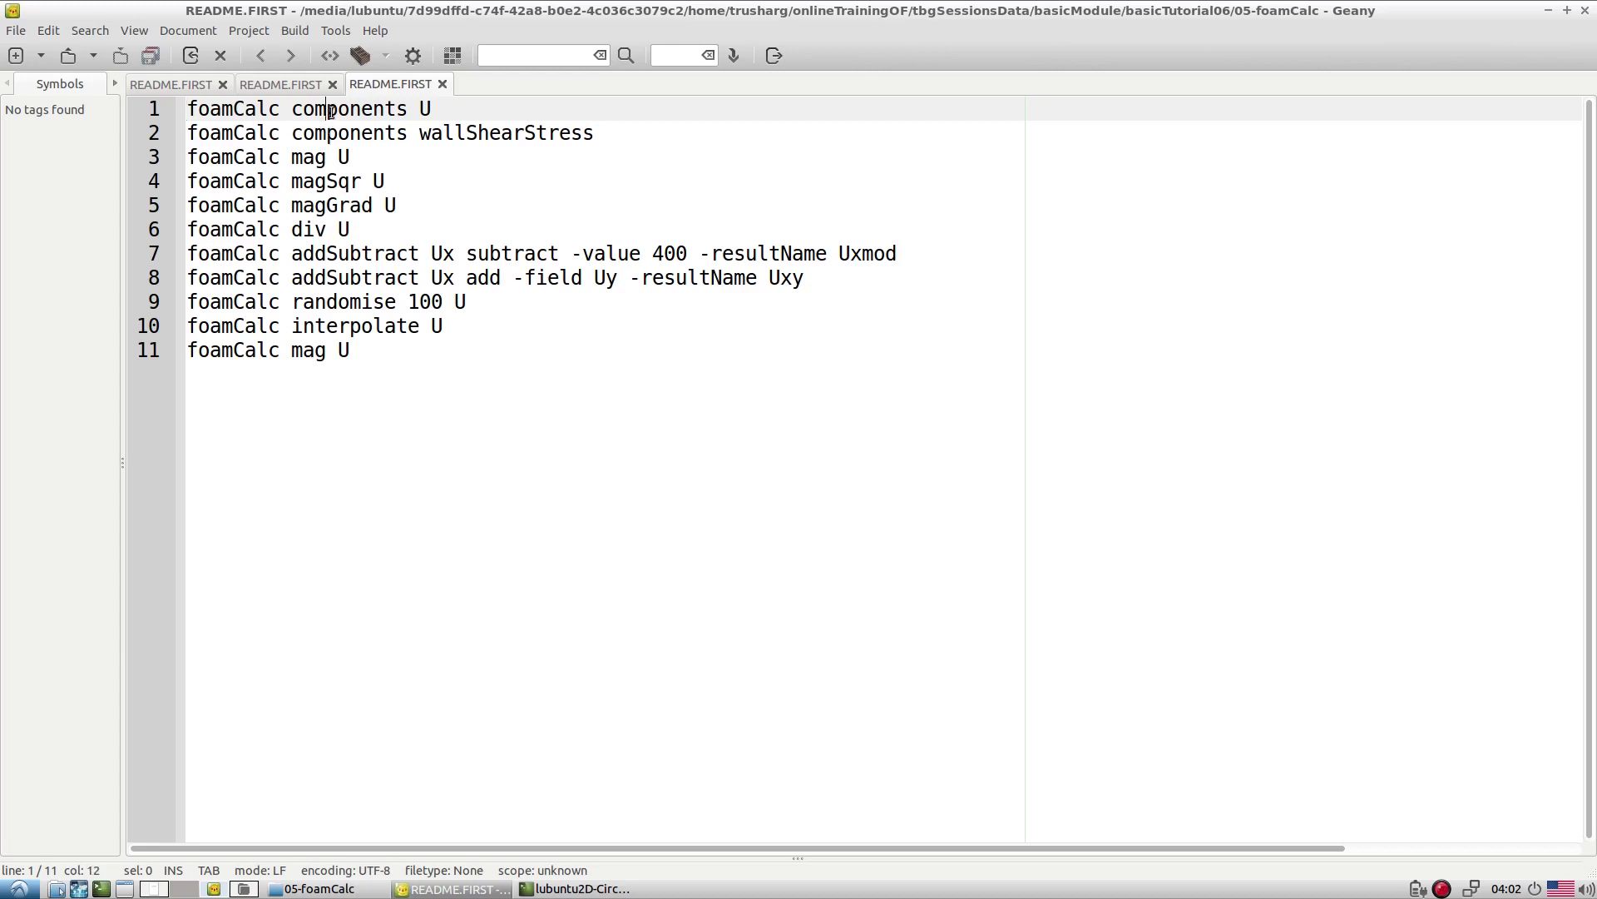
pyautogui.click(349, 159)
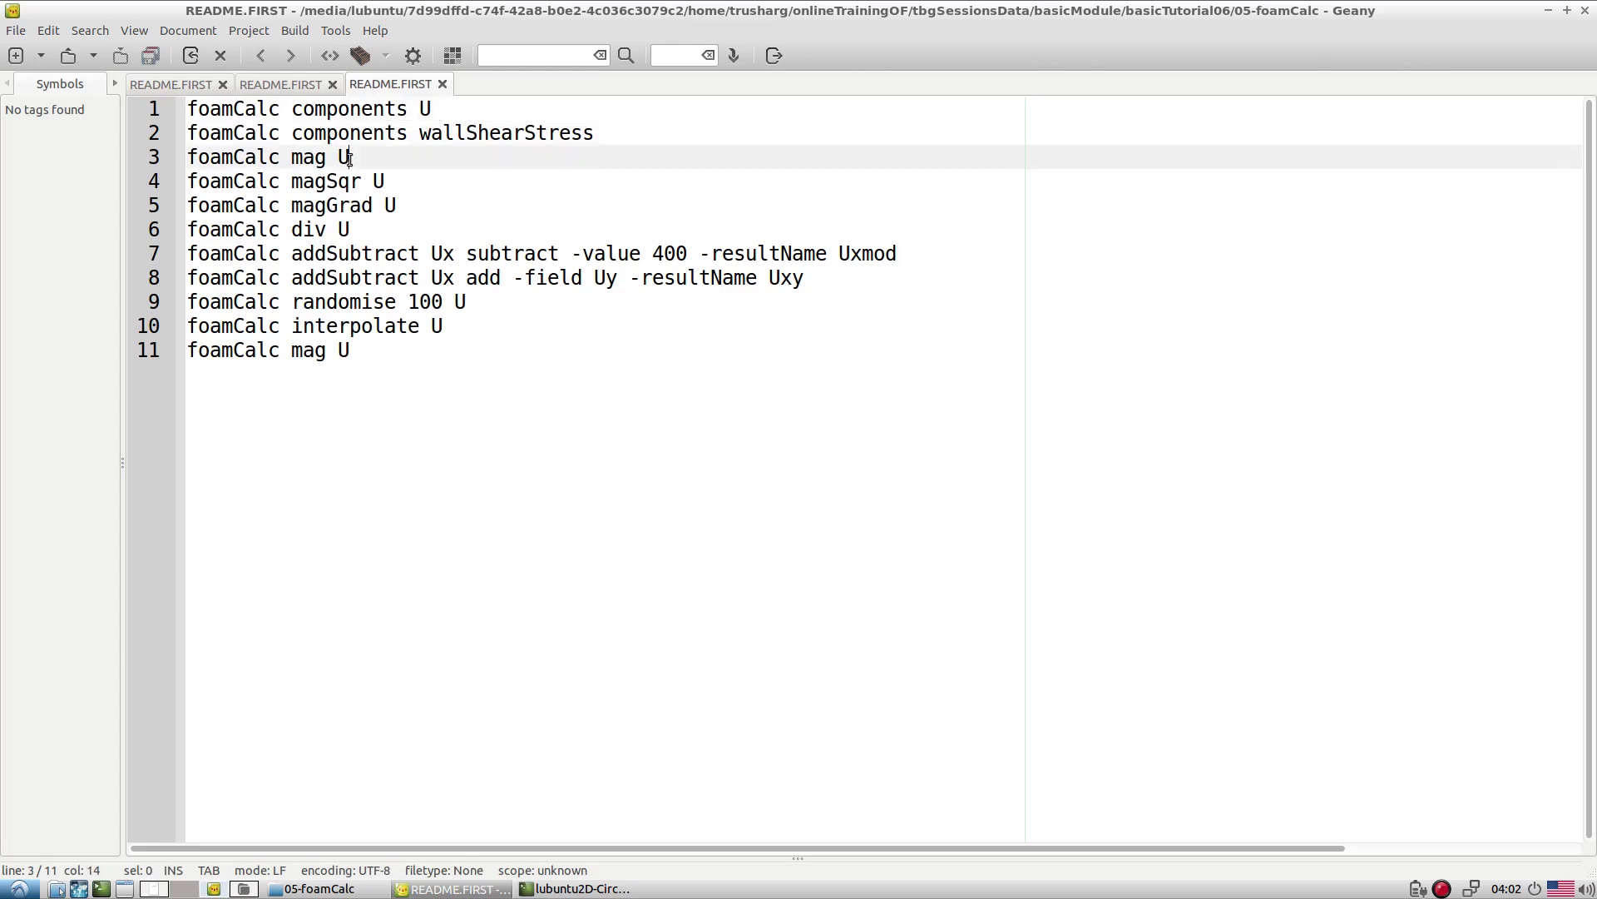
pyautogui.click(425, 107)
pyautogui.doubleClick(463, 135)
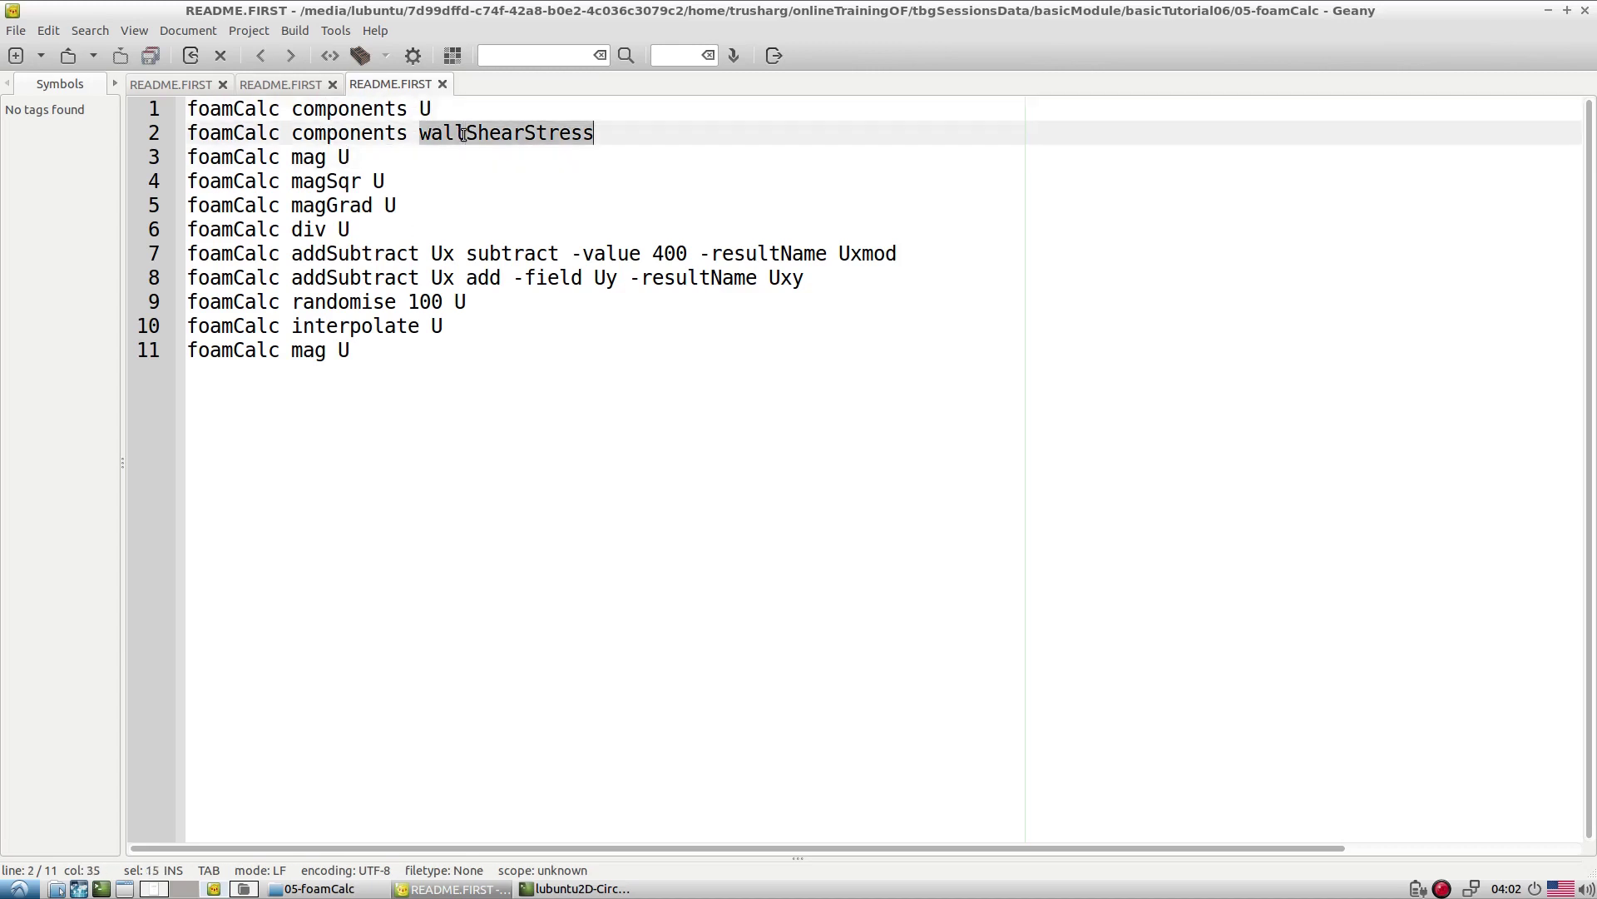
pyautogui.doubleClick(302, 158)
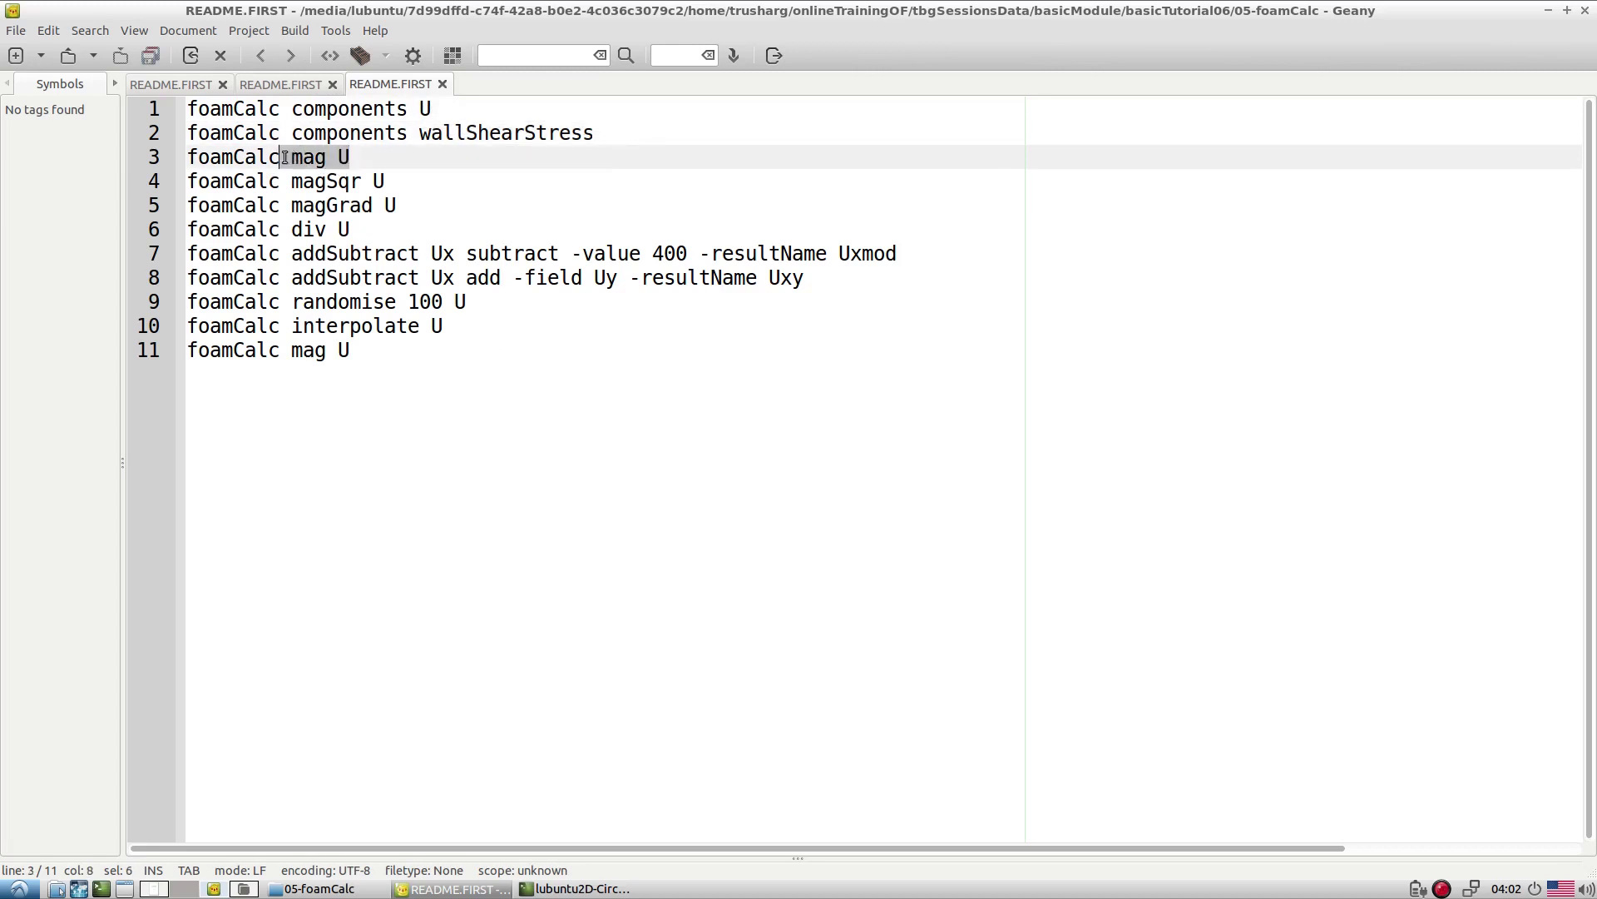
pyautogui.click(317, 208)
pyautogui.click(322, 183)
pyautogui.doubleClick(322, 183)
pyautogui.click(392, 187)
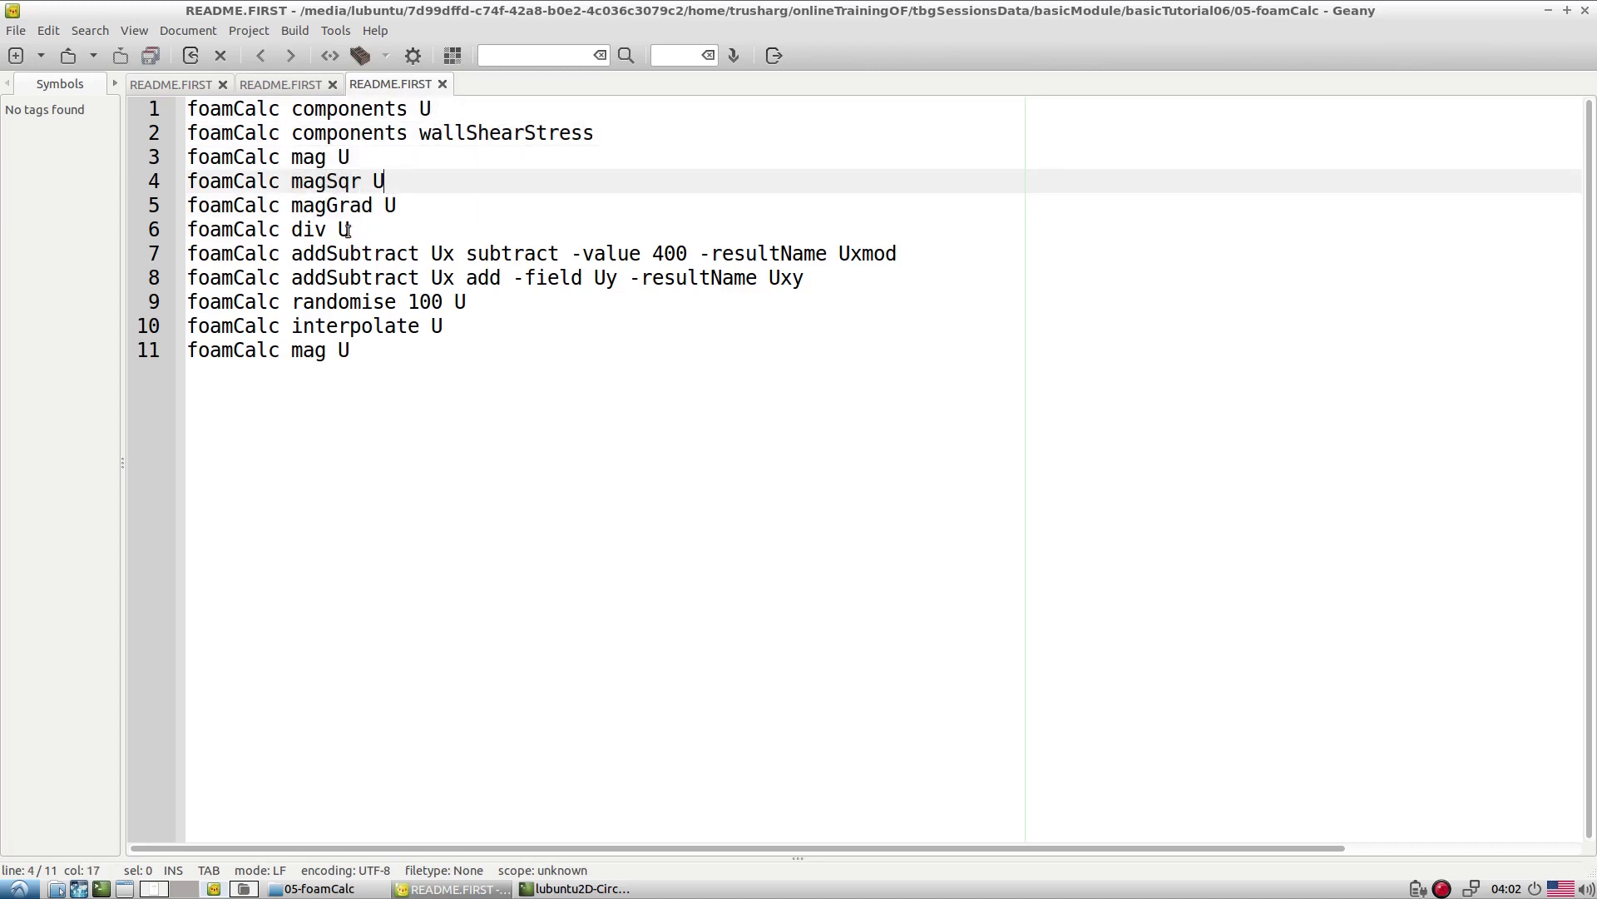
pyautogui.doubleClick(313, 207)
pyautogui.click(382, 229)
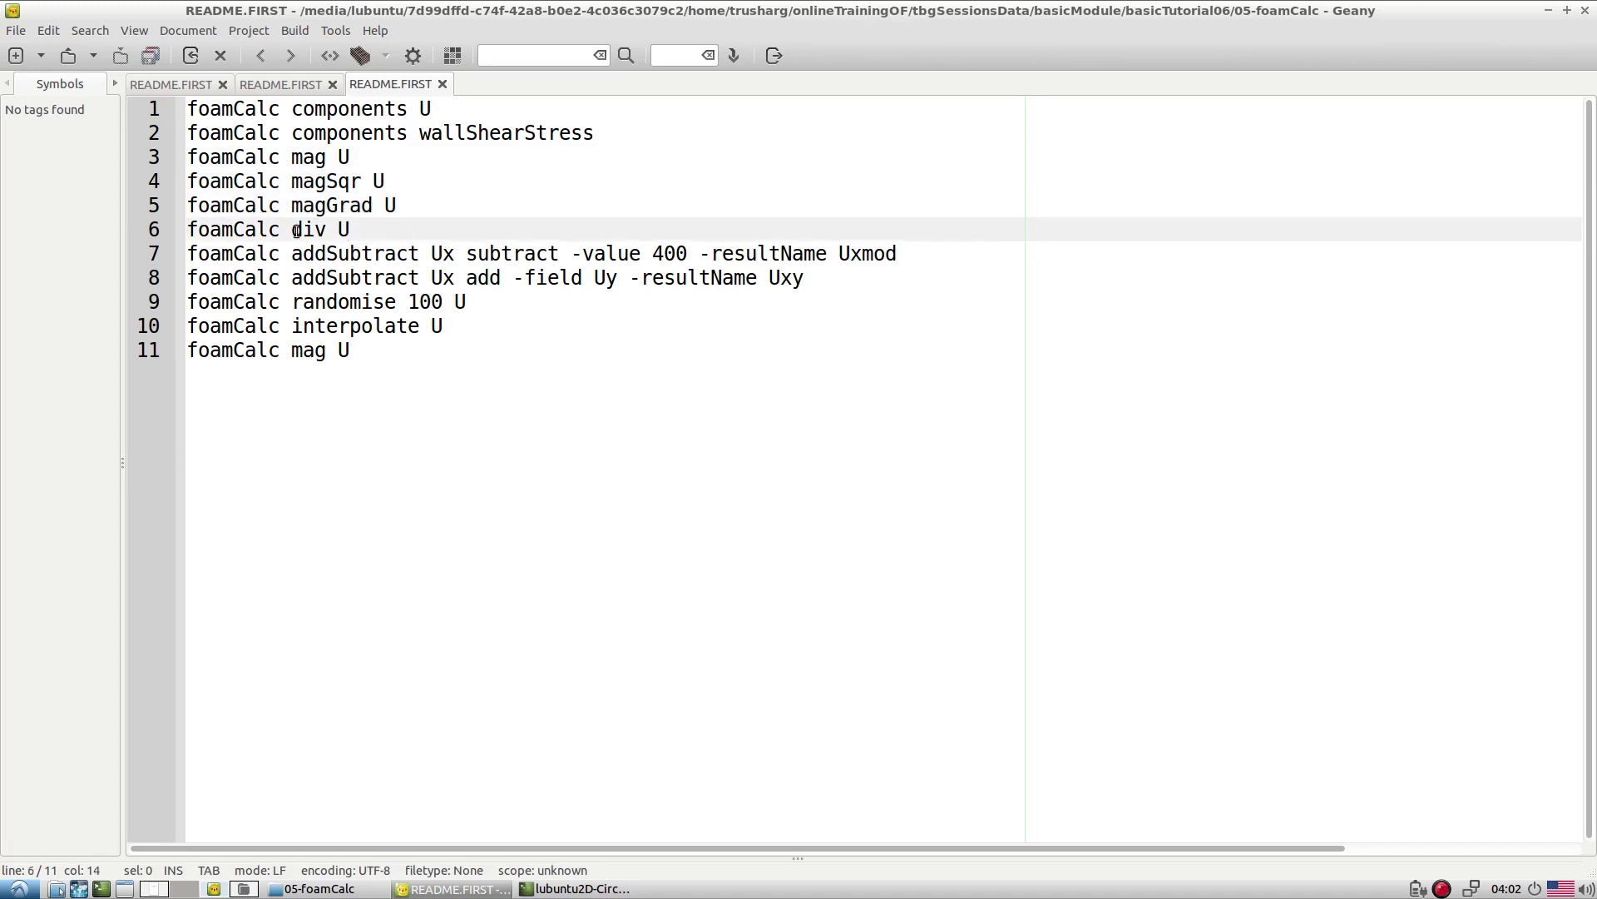
pyautogui.moveTo(295, 232); pyautogui.dragTo(369, 232)
# Read the foamCalc addSubtract, randomise and interpolate commands in the README
pyautogui.click(391, 325)
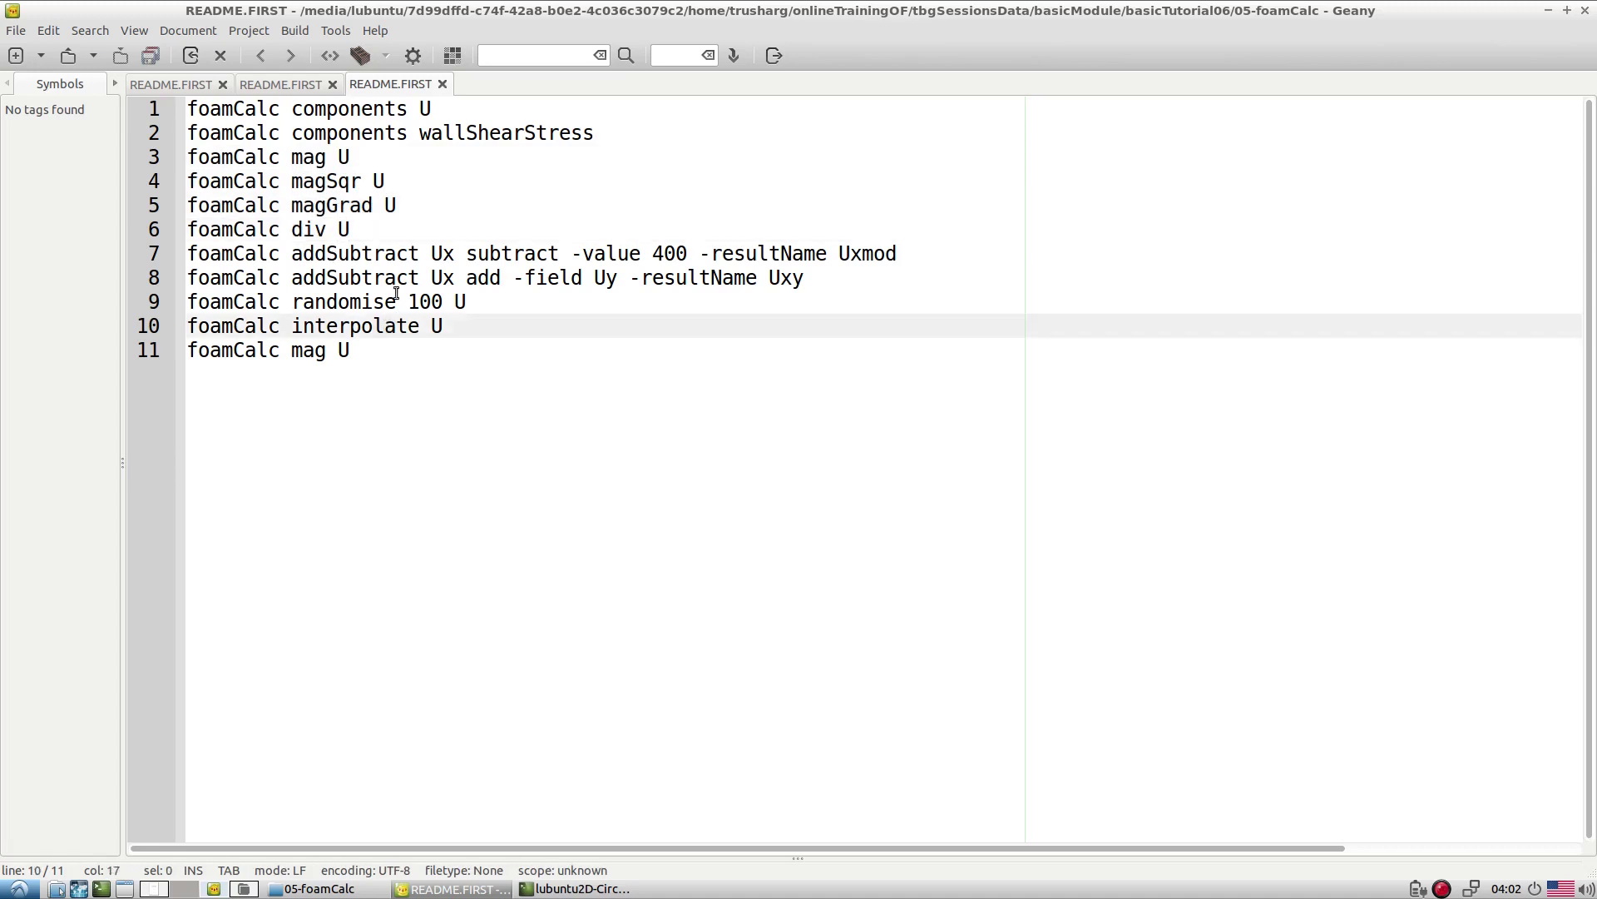
pyautogui.click(439, 254)
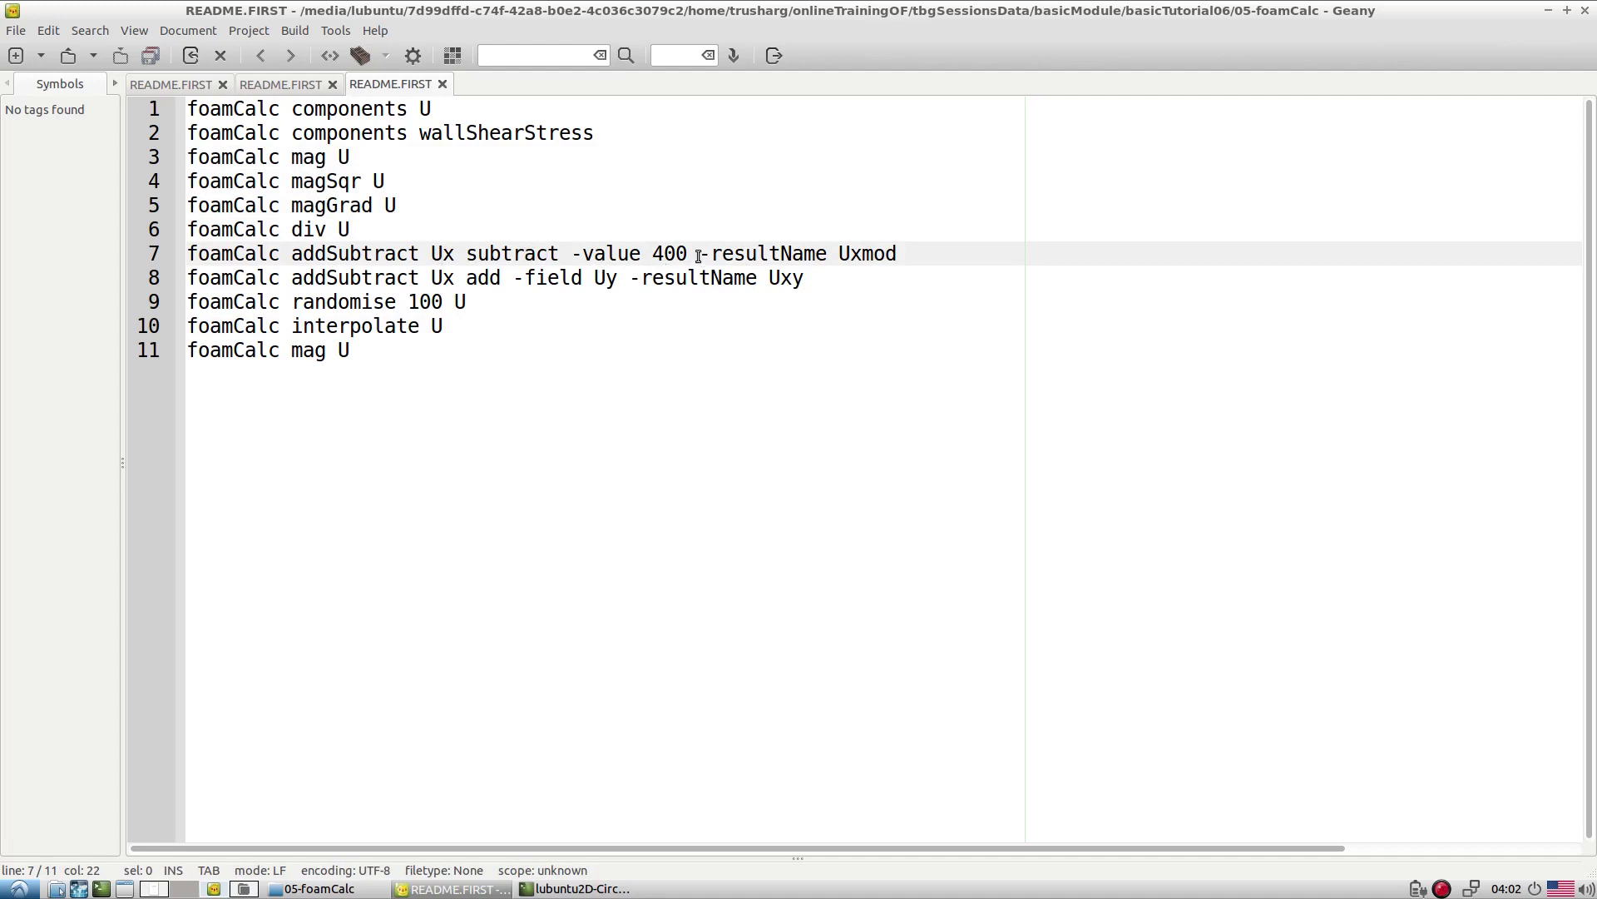
pyautogui.moveTo(642, 257); pyautogui.dragTo(650, 256)
pyautogui.click(601, 385)
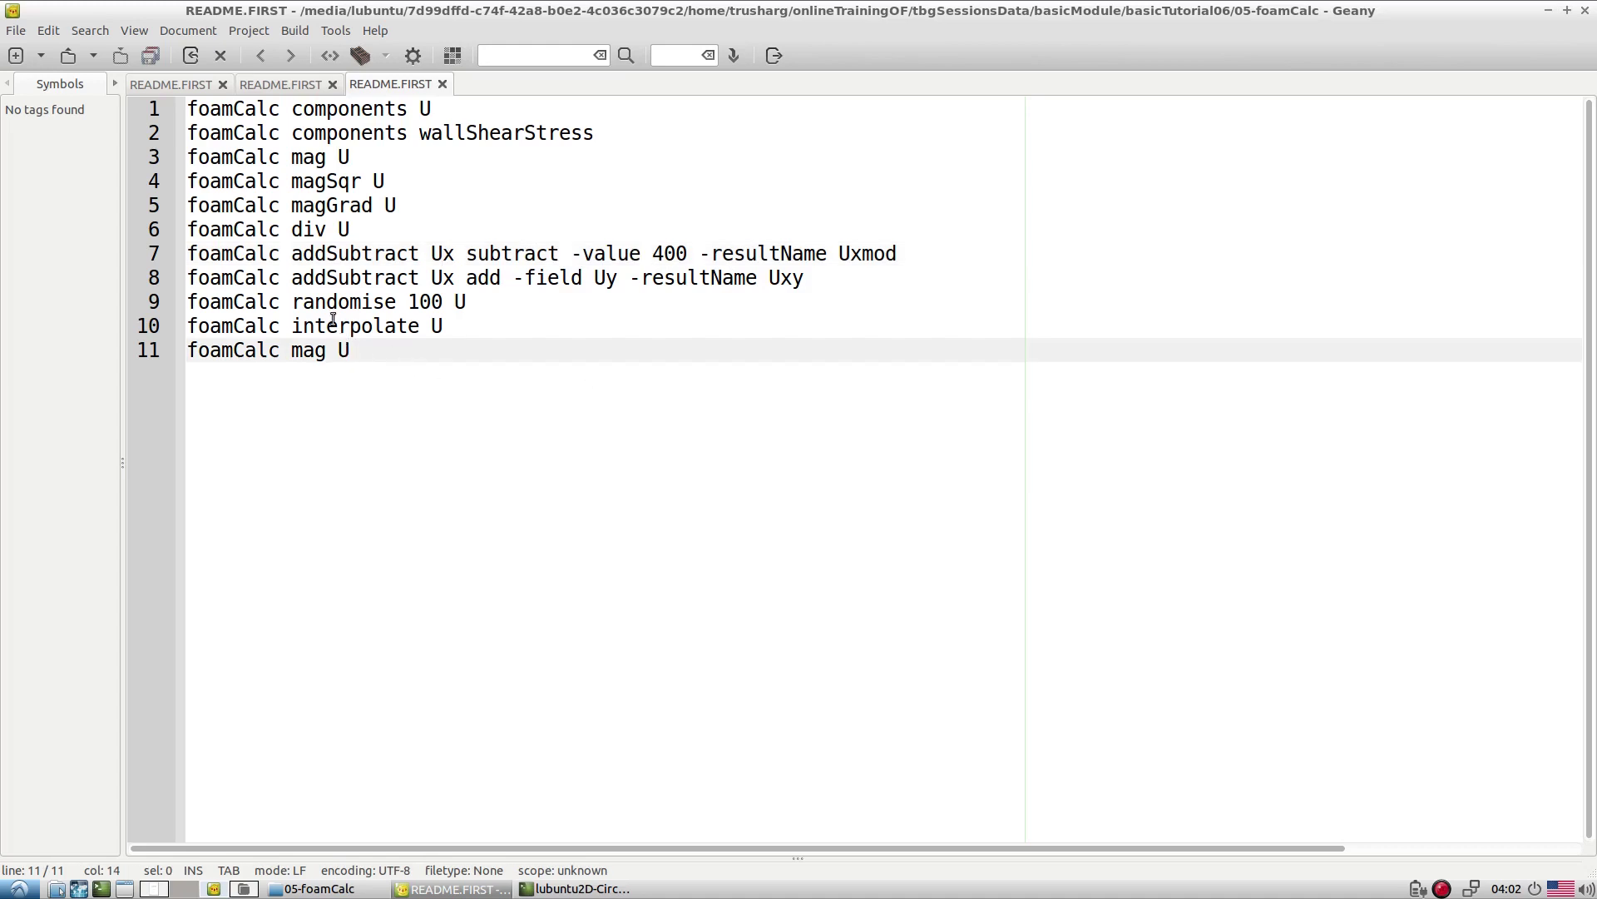
pyautogui.click(301, 301)
pyautogui.tripleClick(303, 301)
pyautogui.click(545, 346)
pyautogui.doubleClick(358, 326)
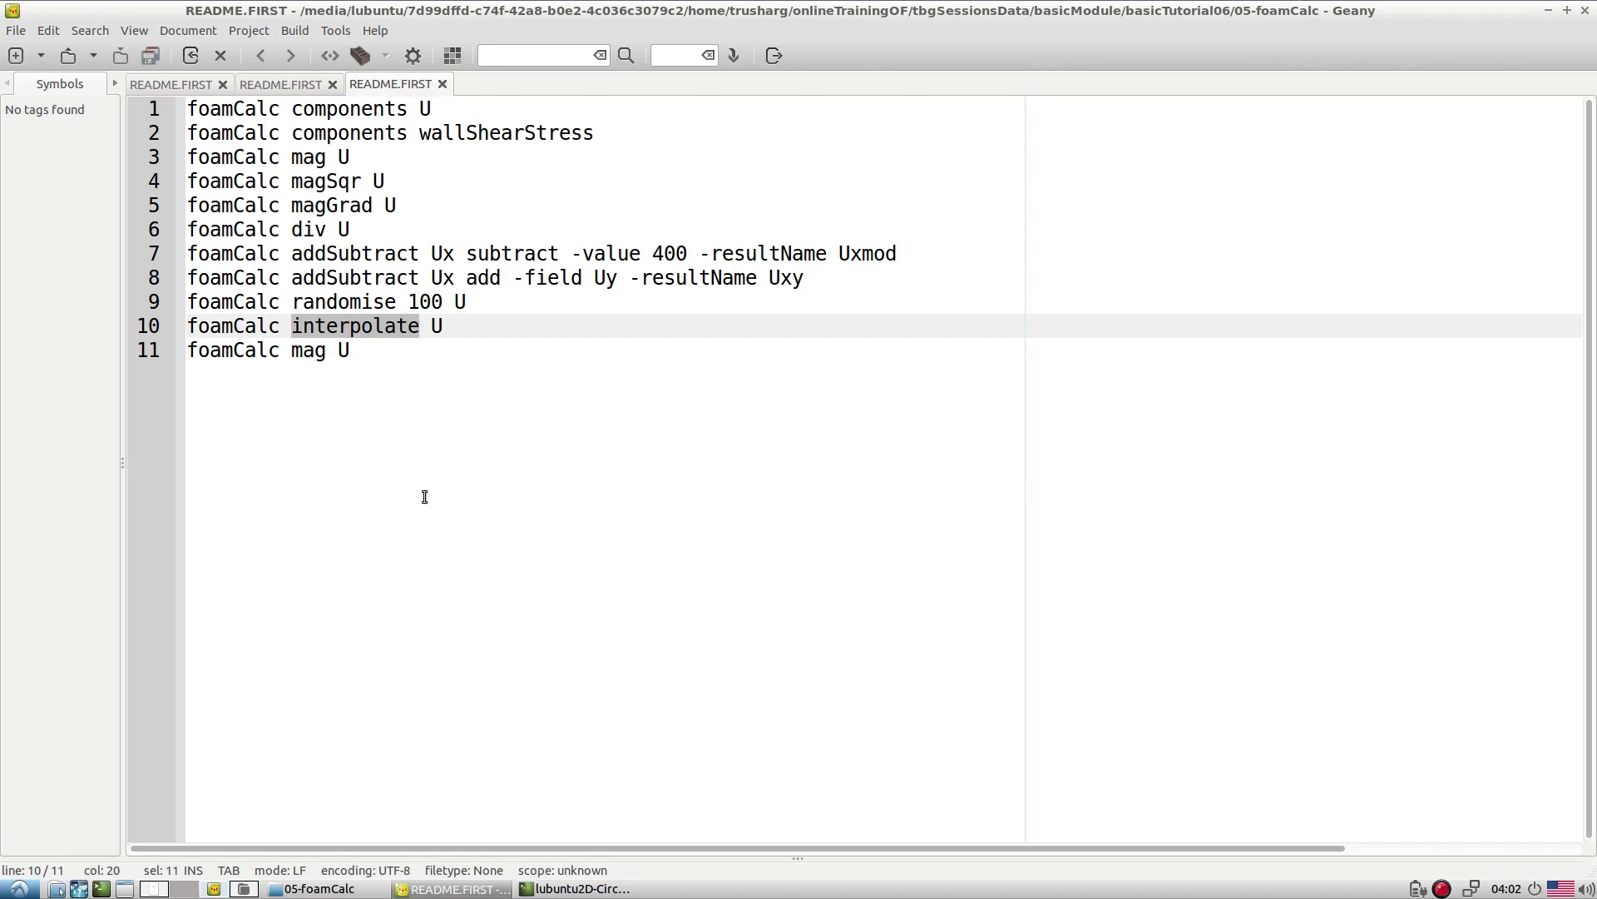
# Switch to the terminal and list the contents of the 2D-Circular-Cylinder case directory
pyautogui.click(630, 893)
pyautogui.write('ls')
pyautogui.press('Return')
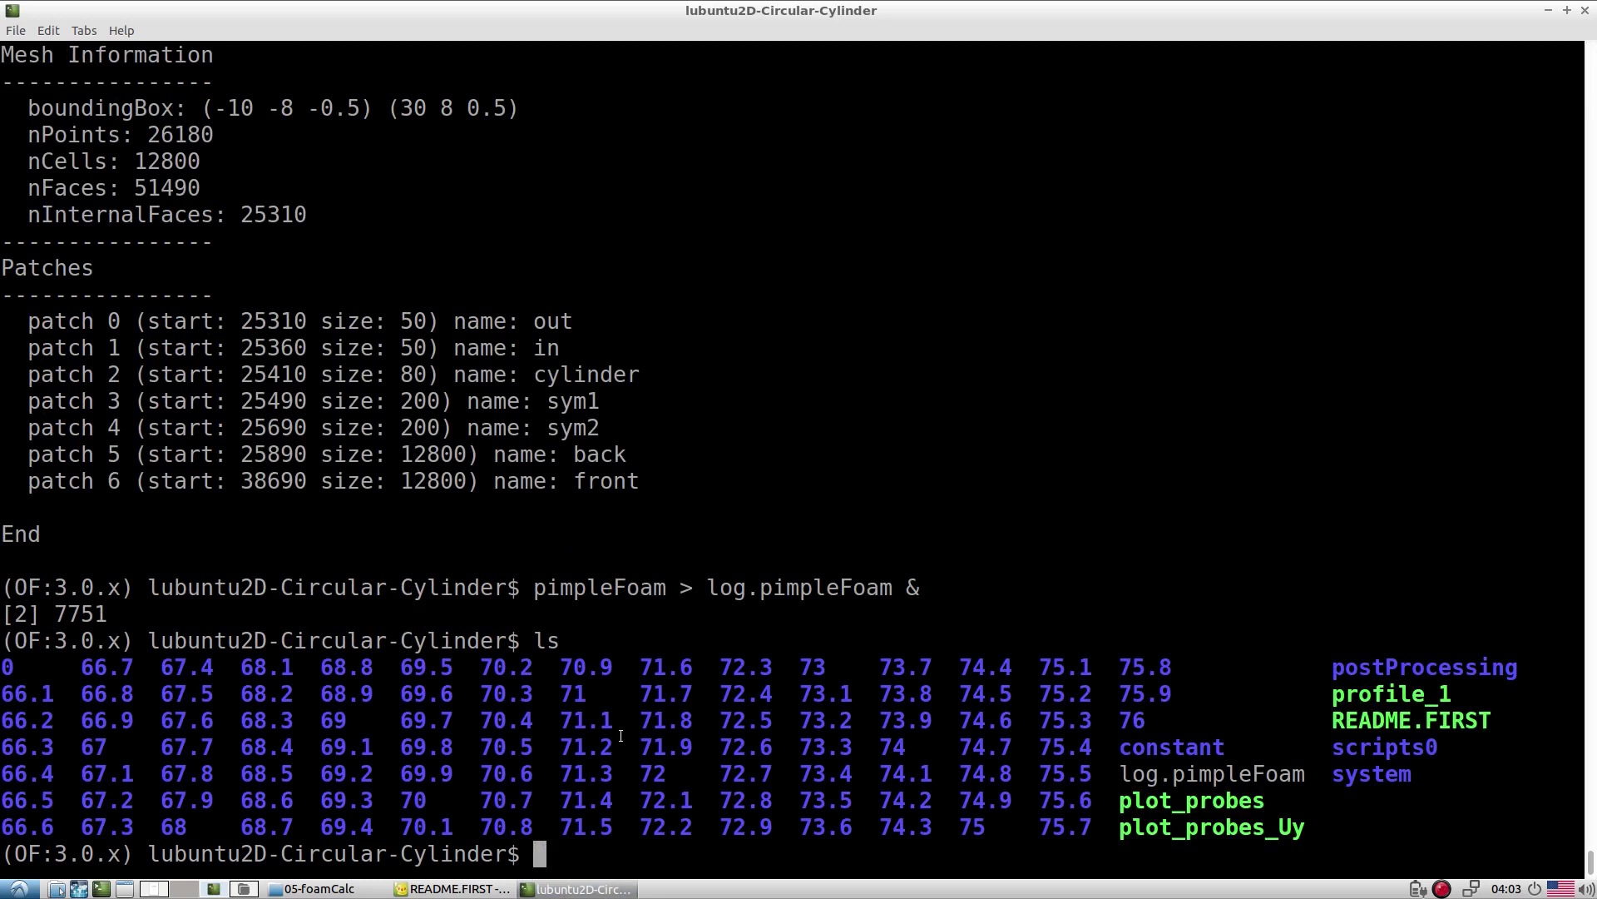
pyautogui.hotkey('ctrl', 'c')
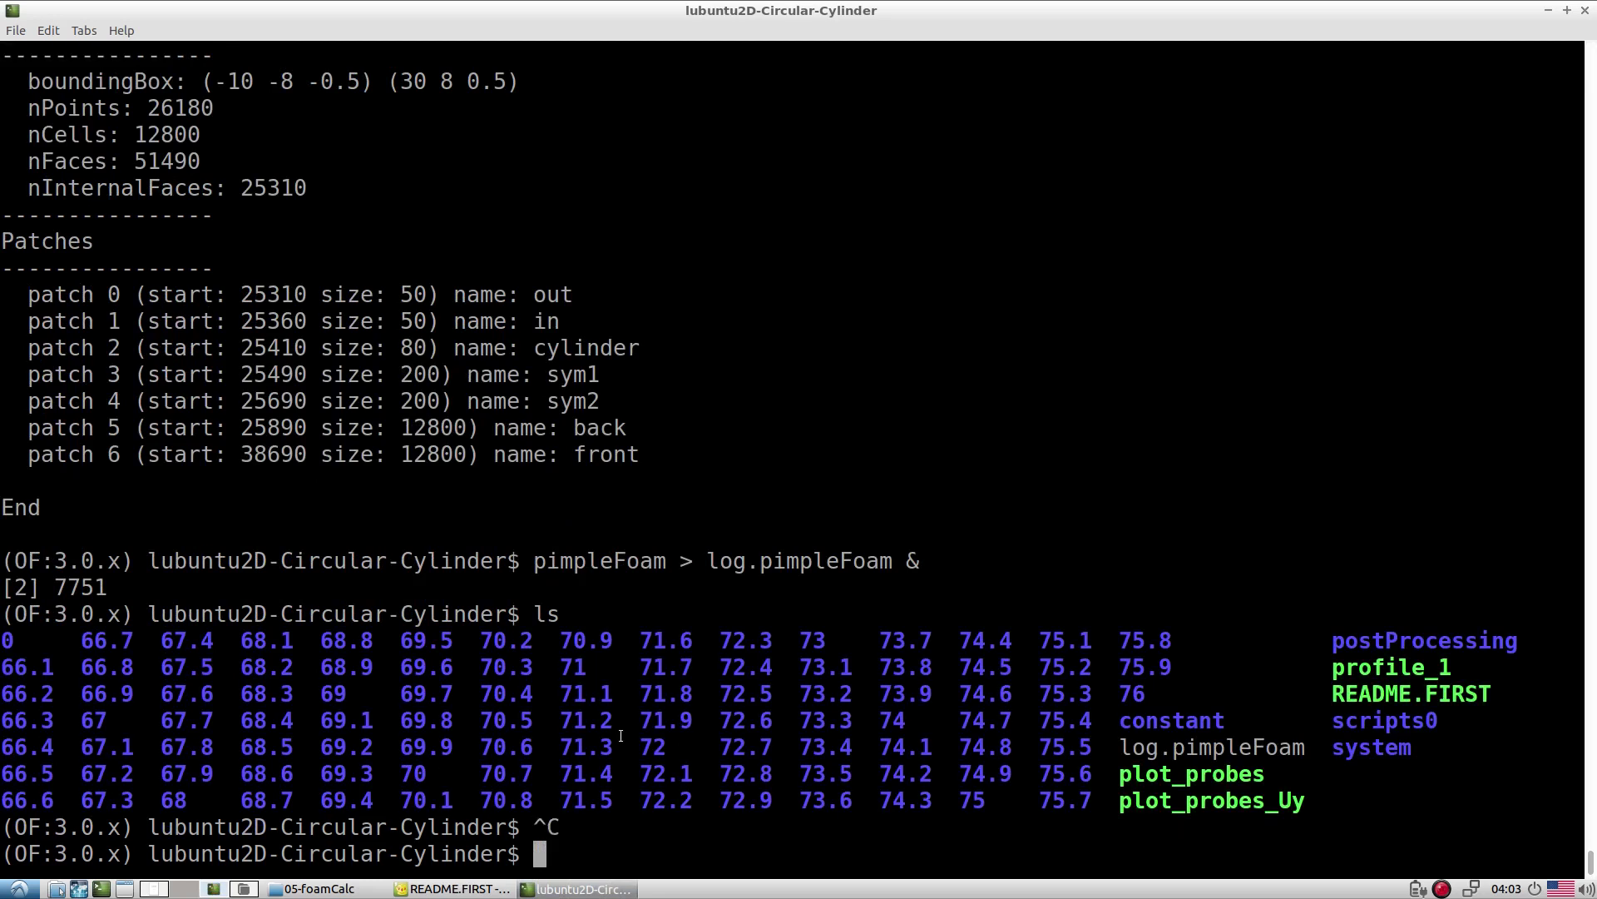
# Check the running processes with top, and quit it back to the prompt
pyautogui.write('top')
pyautogui.press('BackSpace')
pyautogui.press('BackSpace')
pyautogui.press('BackSpace')
pyautogui.write('top')
pyautogui.press('Return')
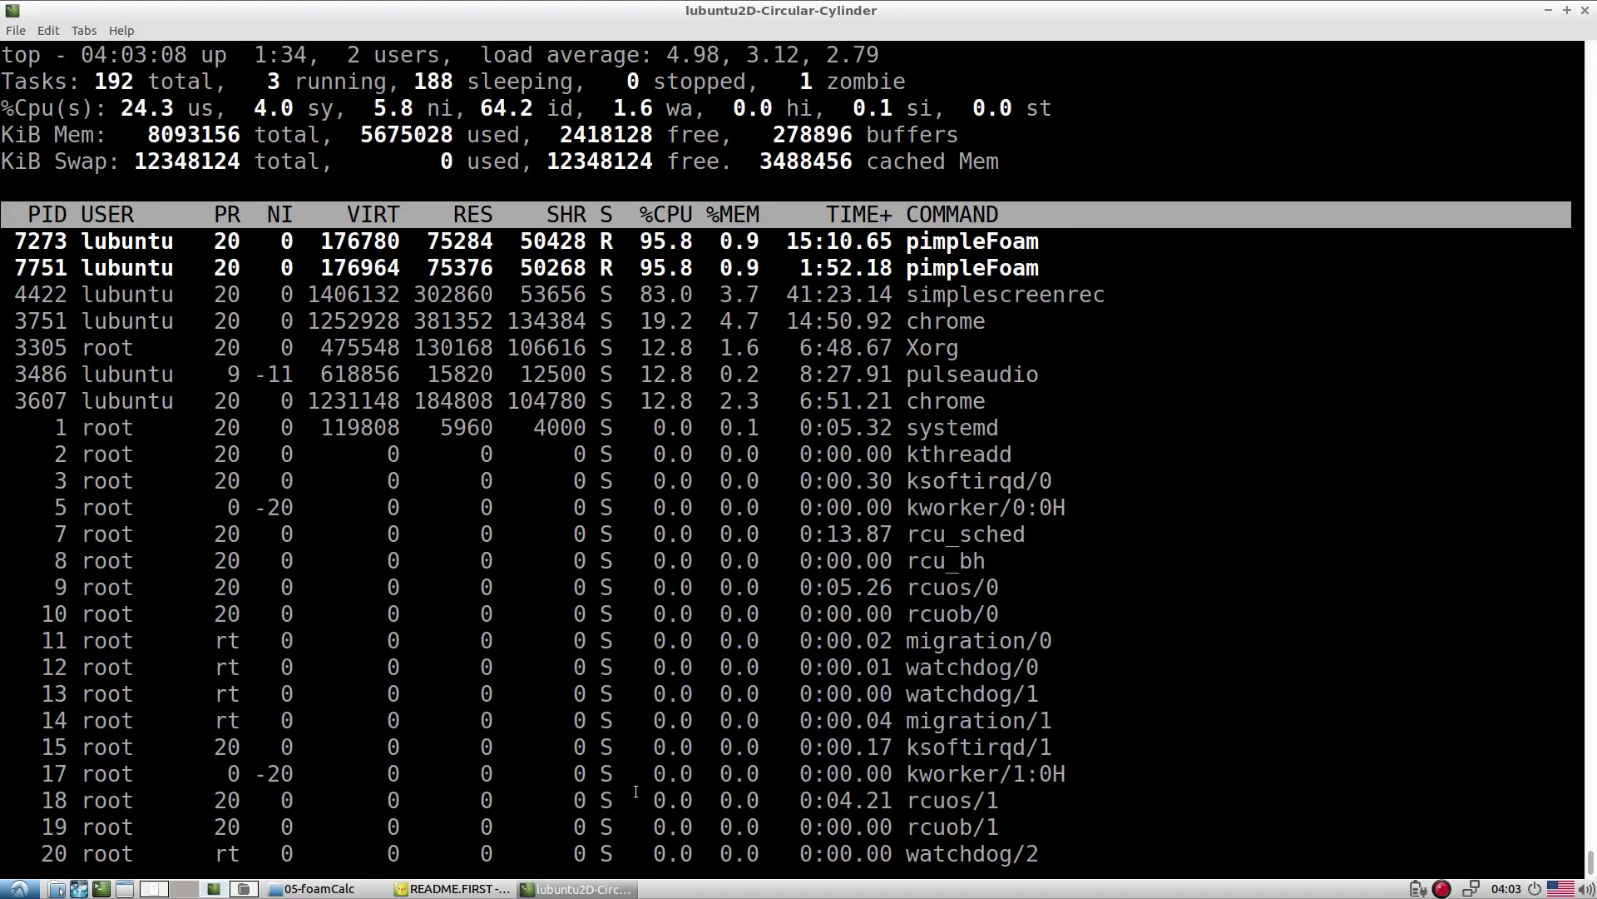
pyautogui.press('q')
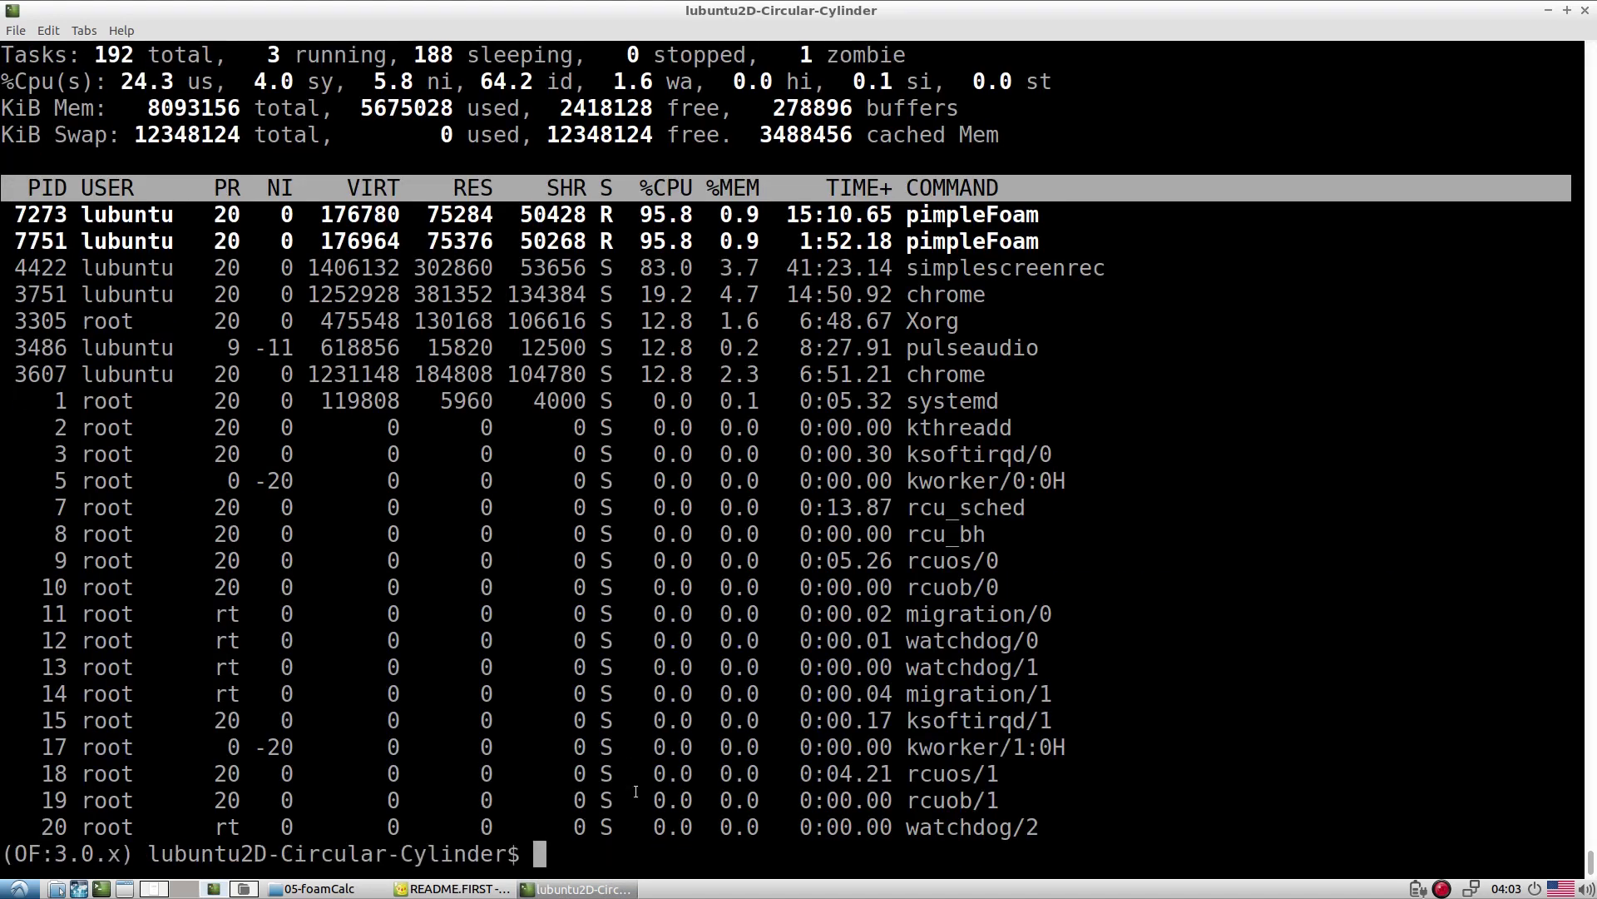
# Force-kill the pimpleFoam process 7751 with kill -9 and list the case directory
pyautogui.doubleClick(46, 241)
pyautogui.write('kill -9')
pyautogui.middleClick(668, 368)
pyautogui.press('Return')
pyautogui.write('ls')
pyautogui.press('Return')
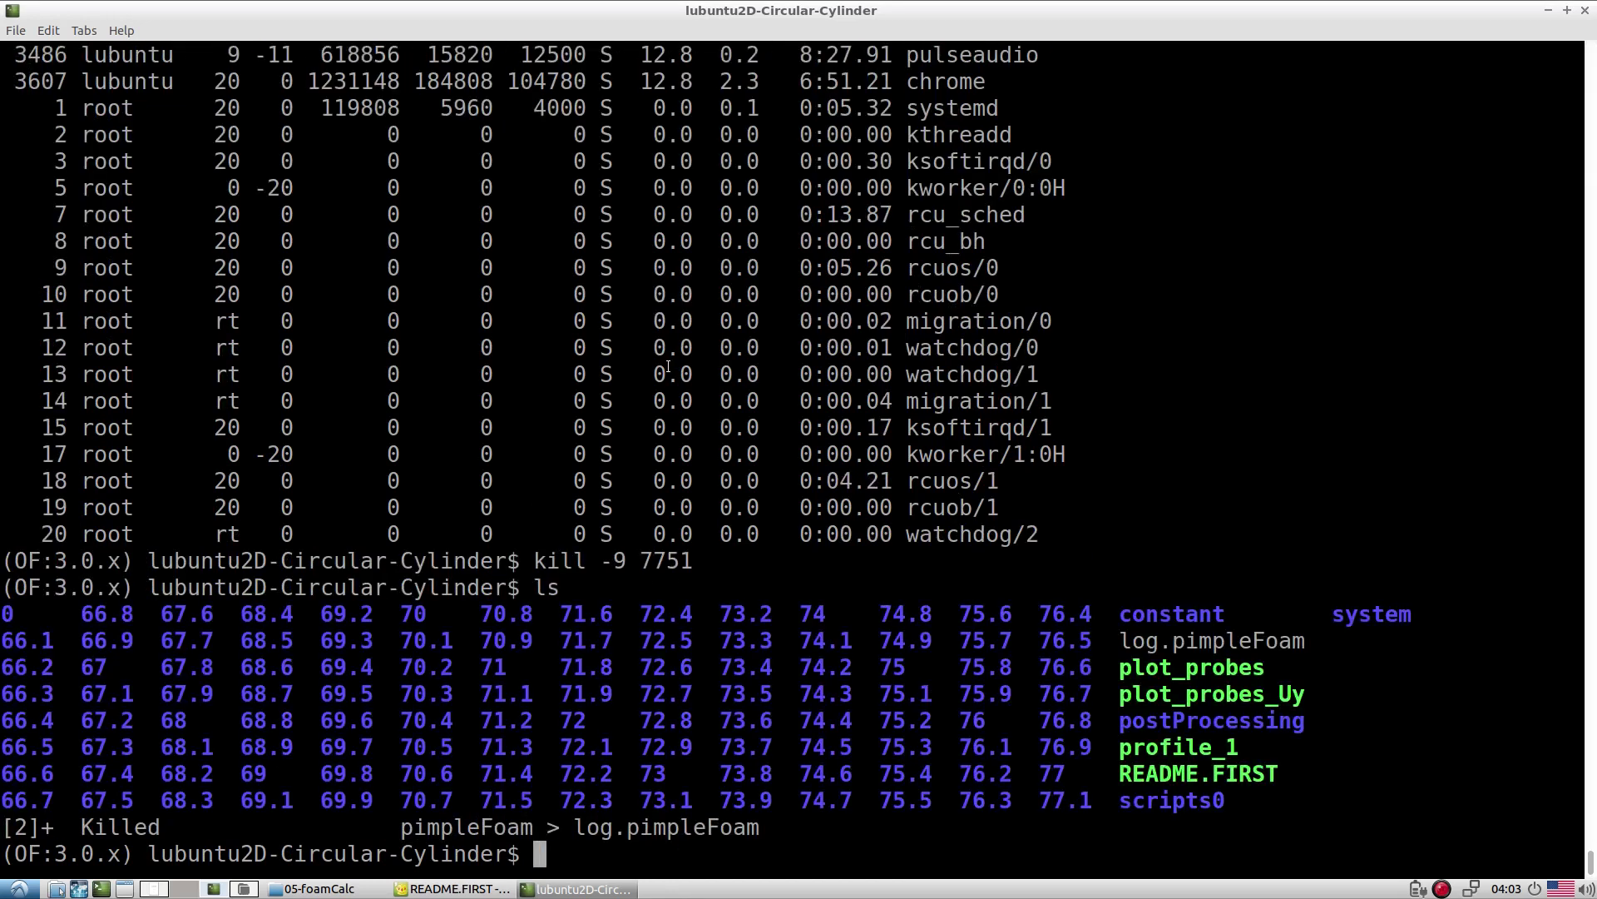
# Follow the log.pimpleFoam file with tailf, and stop following it
pyautogui.write('talfl o')
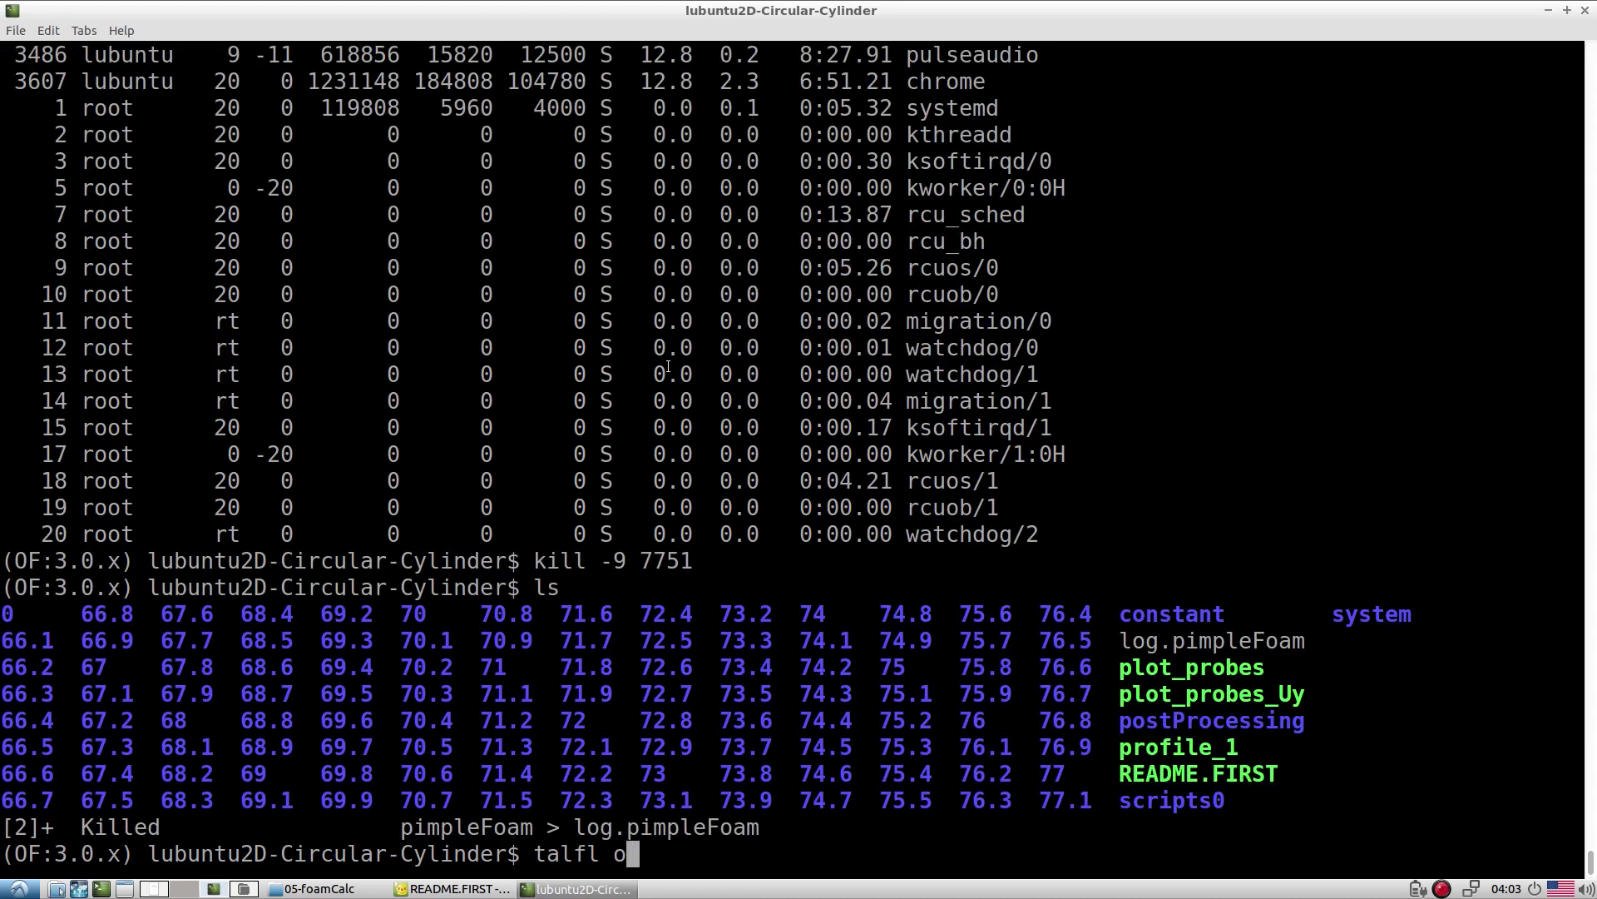
pyautogui.press('BackSpace')
pyautogui.press('BackSpace')
pyautogui.press('BackSpace')
pyautogui.press('BackSpace')
pyautogui.press('BackSpace')
pyautogui.press('BackSpace')
pyautogui.press('BackSpace')
pyautogui.write('tailf lo')
pyautogui.press('Tab')
pyautogui.press('Return')
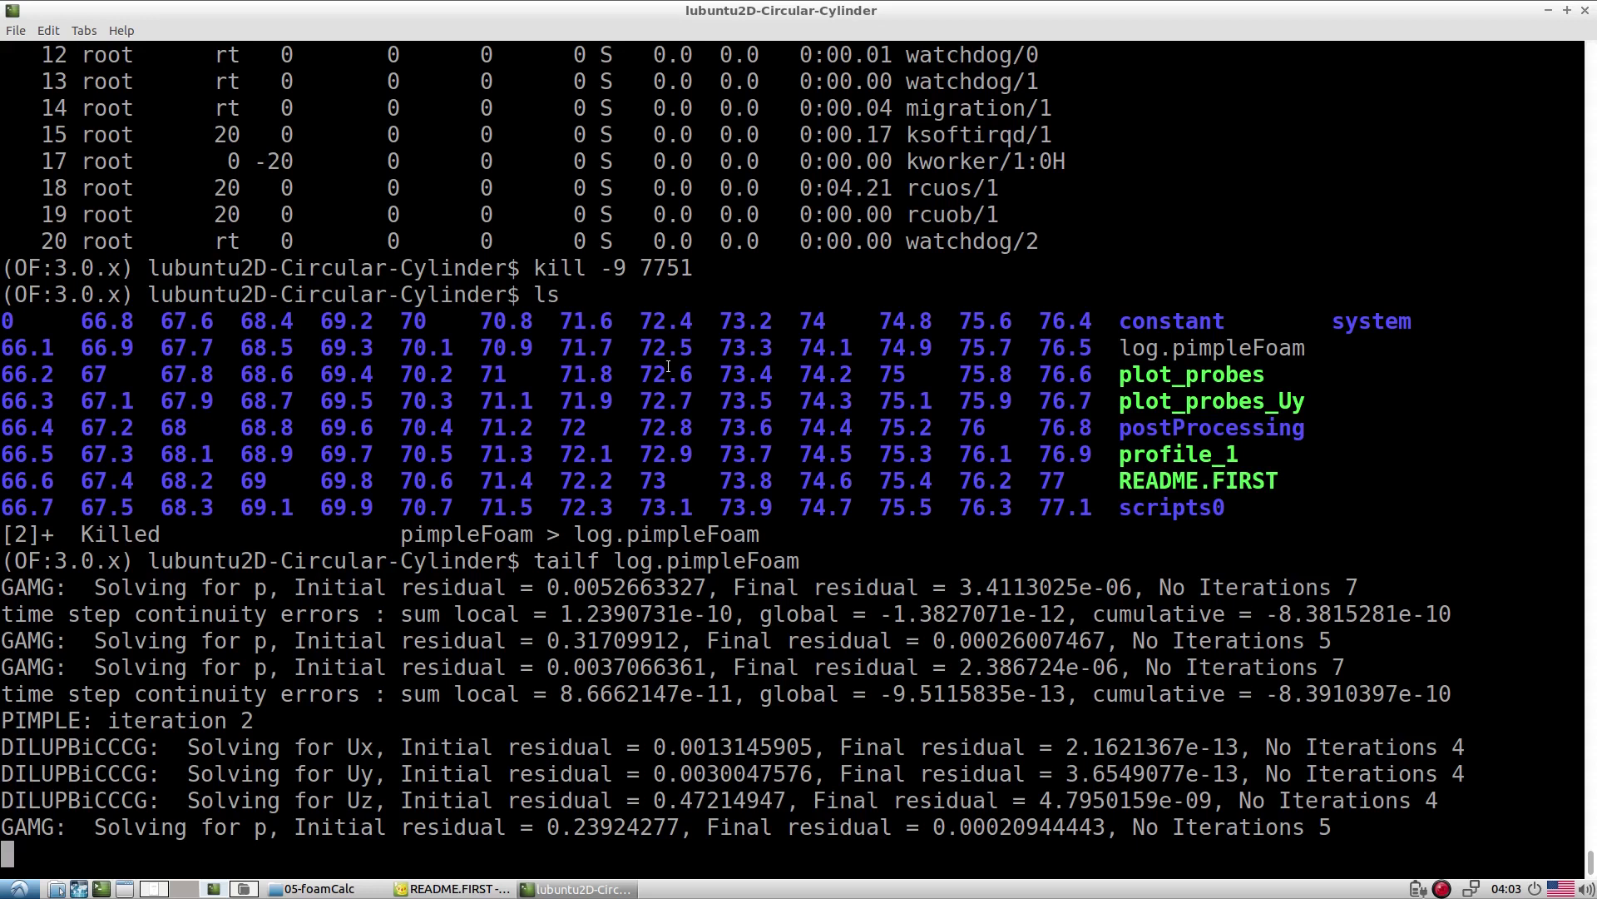
pyautogui.hotkey('ctrl', 'c')
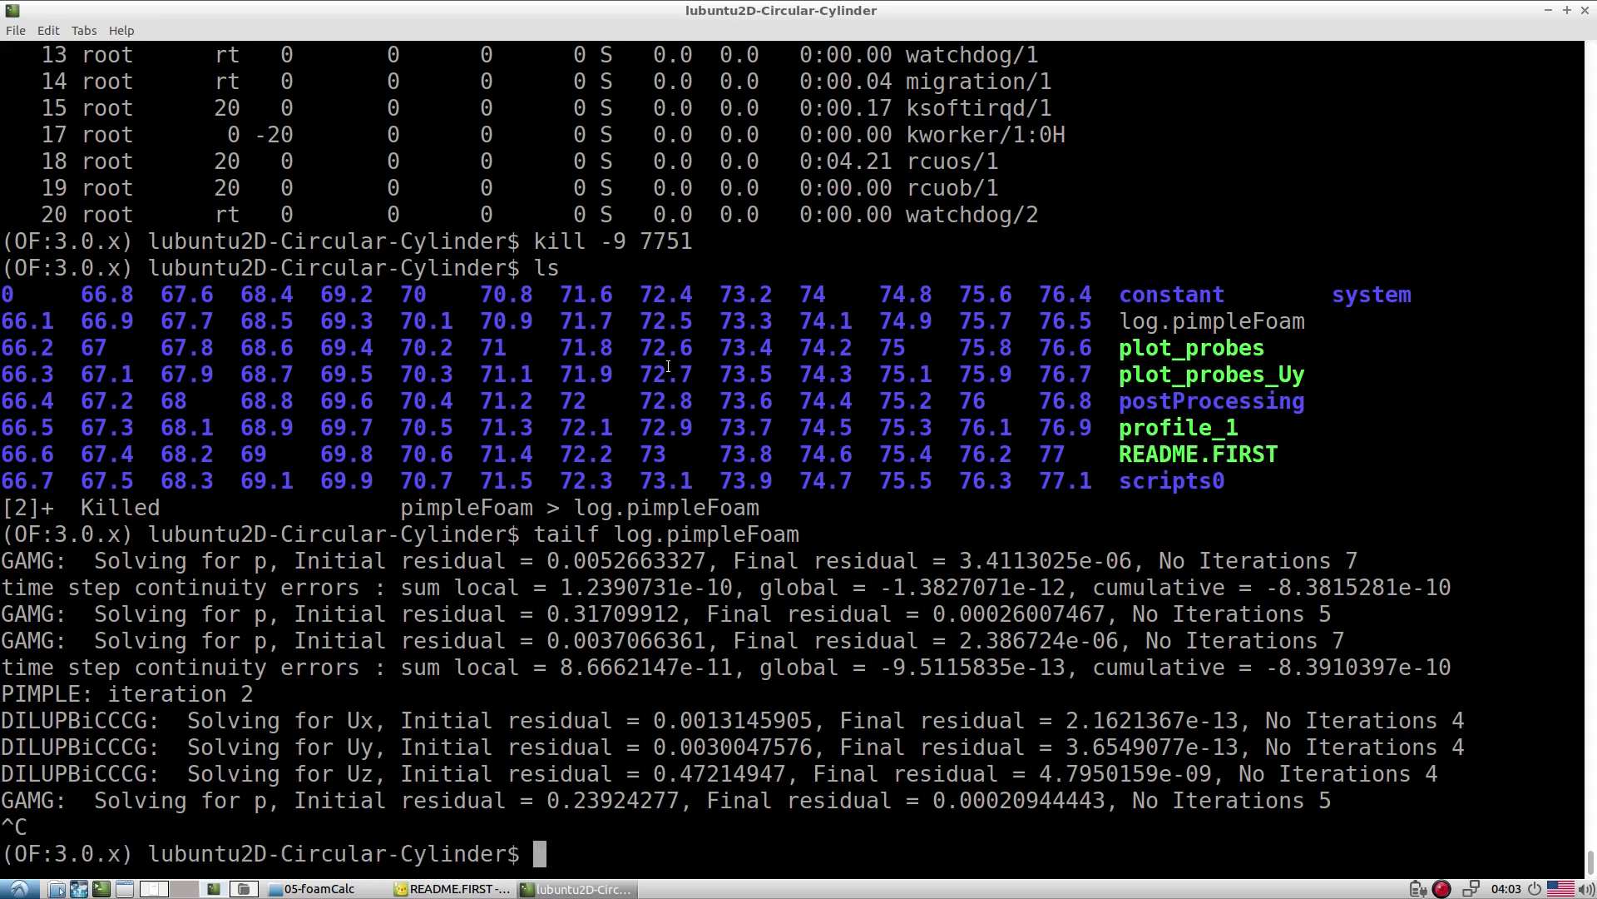
# Check with top whether any pimpleFoam process is still running, and quit it
pyautogui.write('top')
pyautogui.press('Return')
pyautogui.write('q')
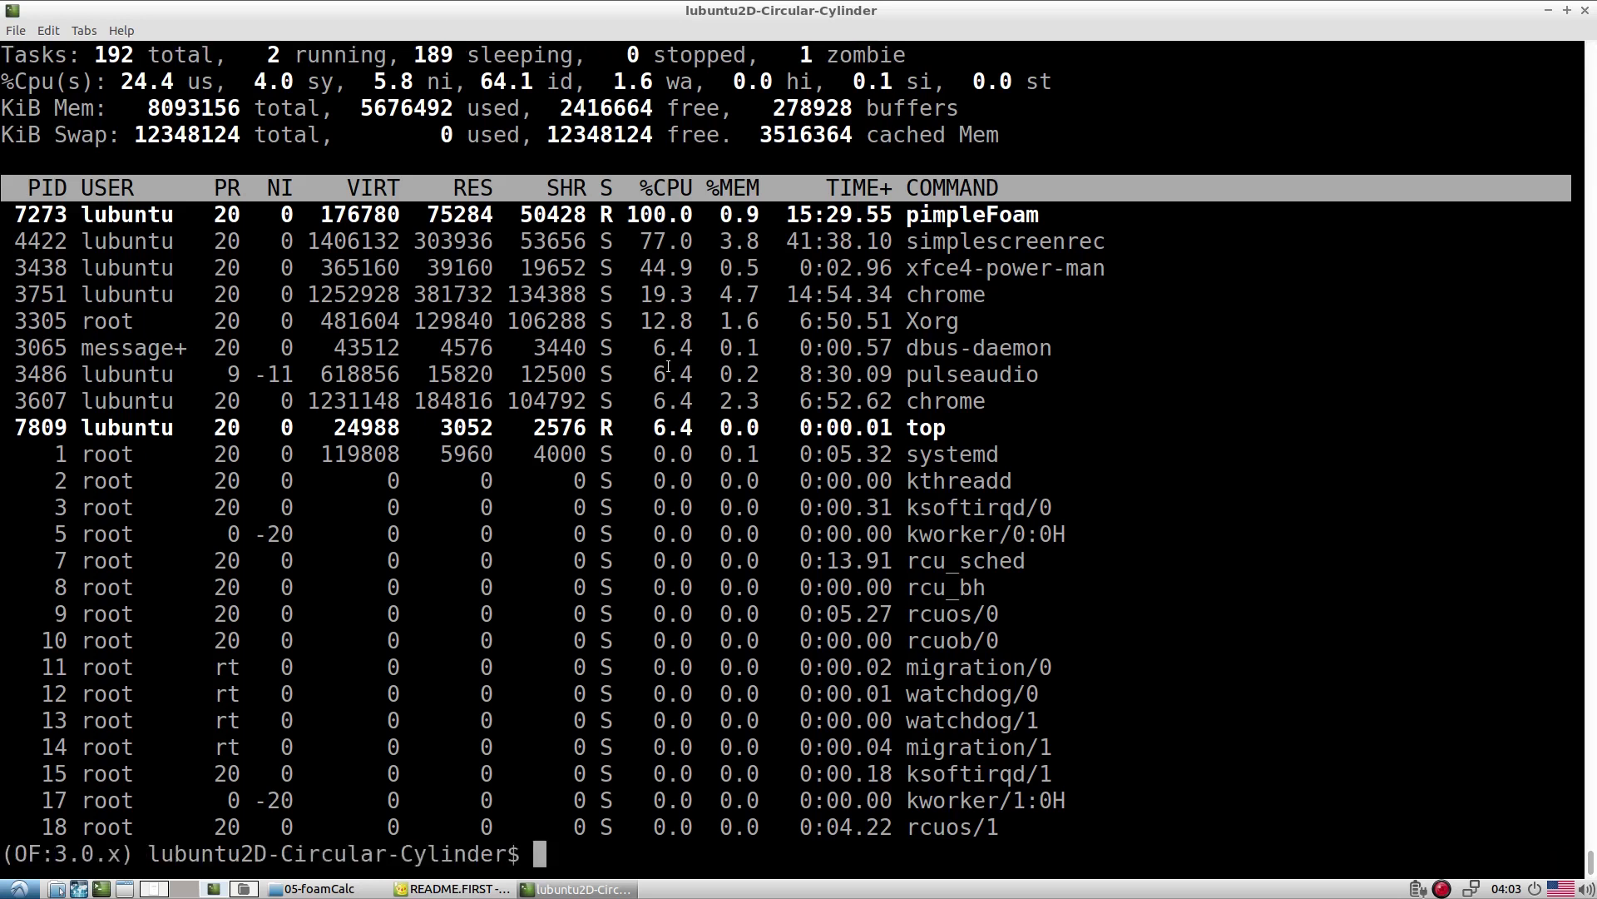
# Force-kill the remaining pimpleFoam process 7273 with kill -9 and list the case directory
pyautogui.write('killl')
pyautogui.press('BackSpace')
pyautogui.write('-9')
pyautogui.doubleClick(61, 215)
pyautogui.middleClick(631, 316)
pyautogui.press('Return')
pyautogui.write('ls')
pyautogui.press('Return')
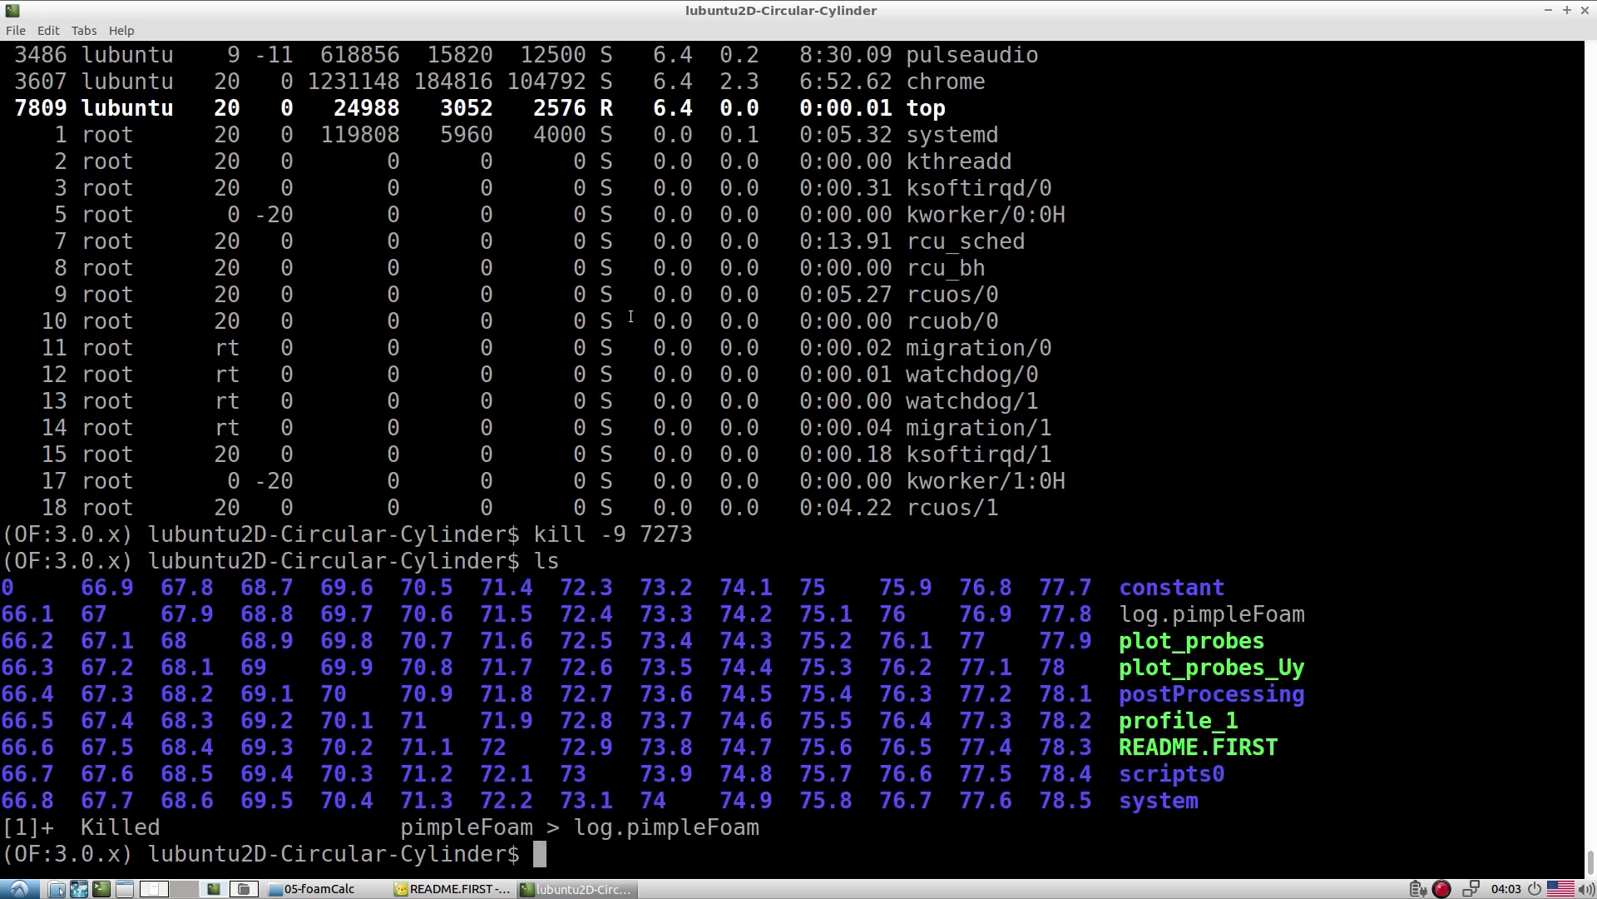
# List the case directory again and identify its latest time folder
pyautogui.write('ls')
pyautogui.press('Return')
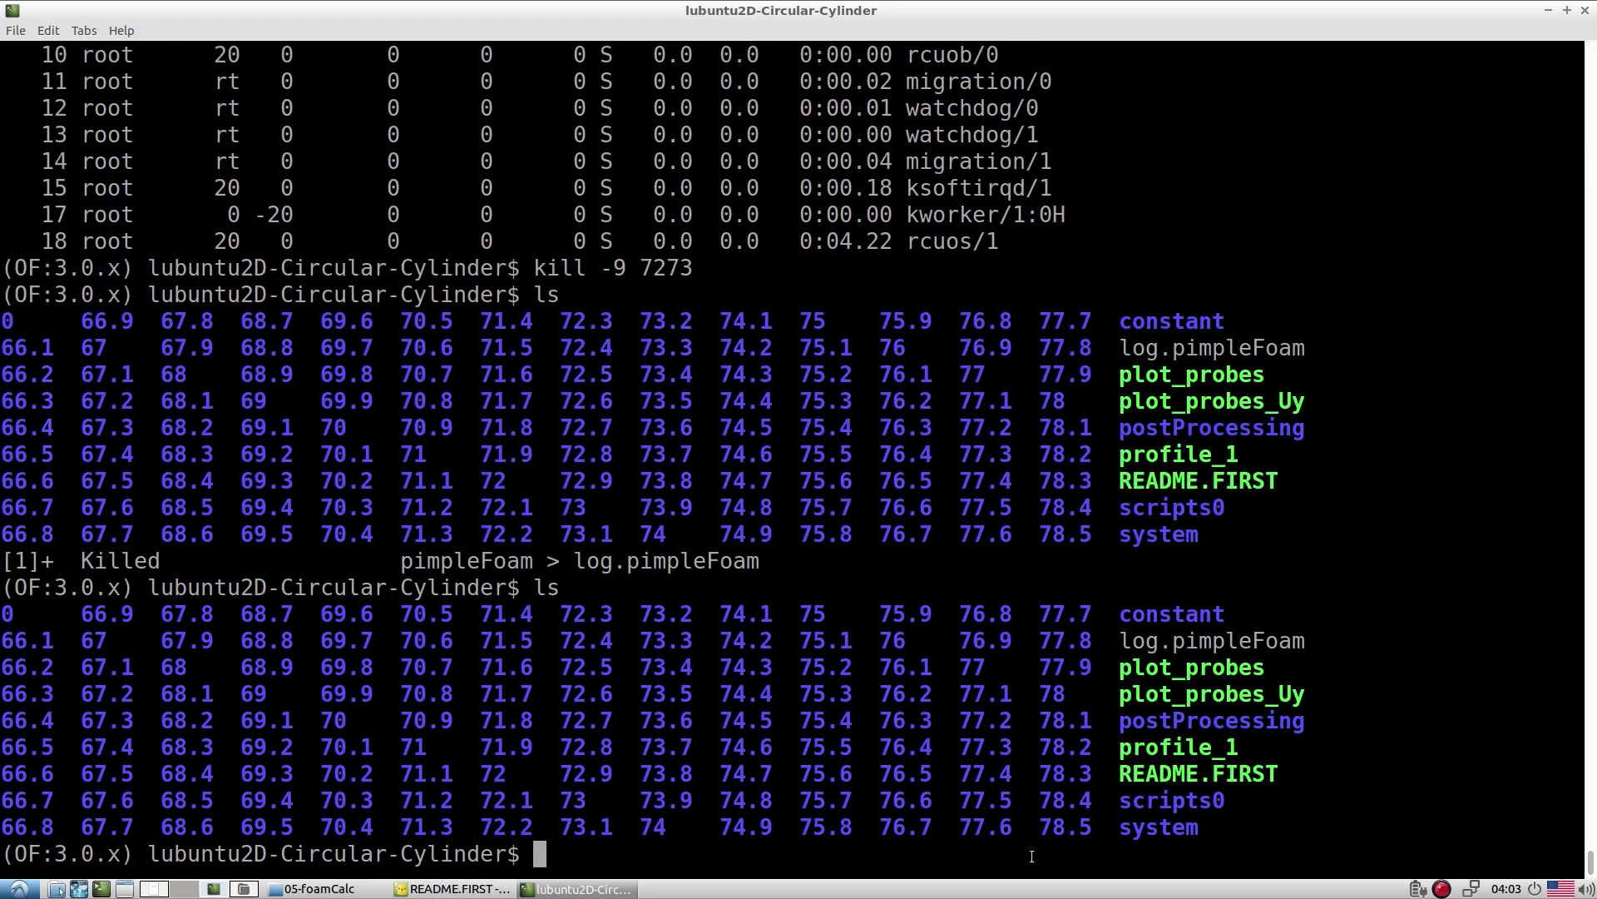
pyautogui.doubleClick(1051, 826)
pyautogui.click(620, 862)
# Copy the command foamCalc components U from the README, run it in the terminal, and interrupt it
pyautogui.click(453, 889)
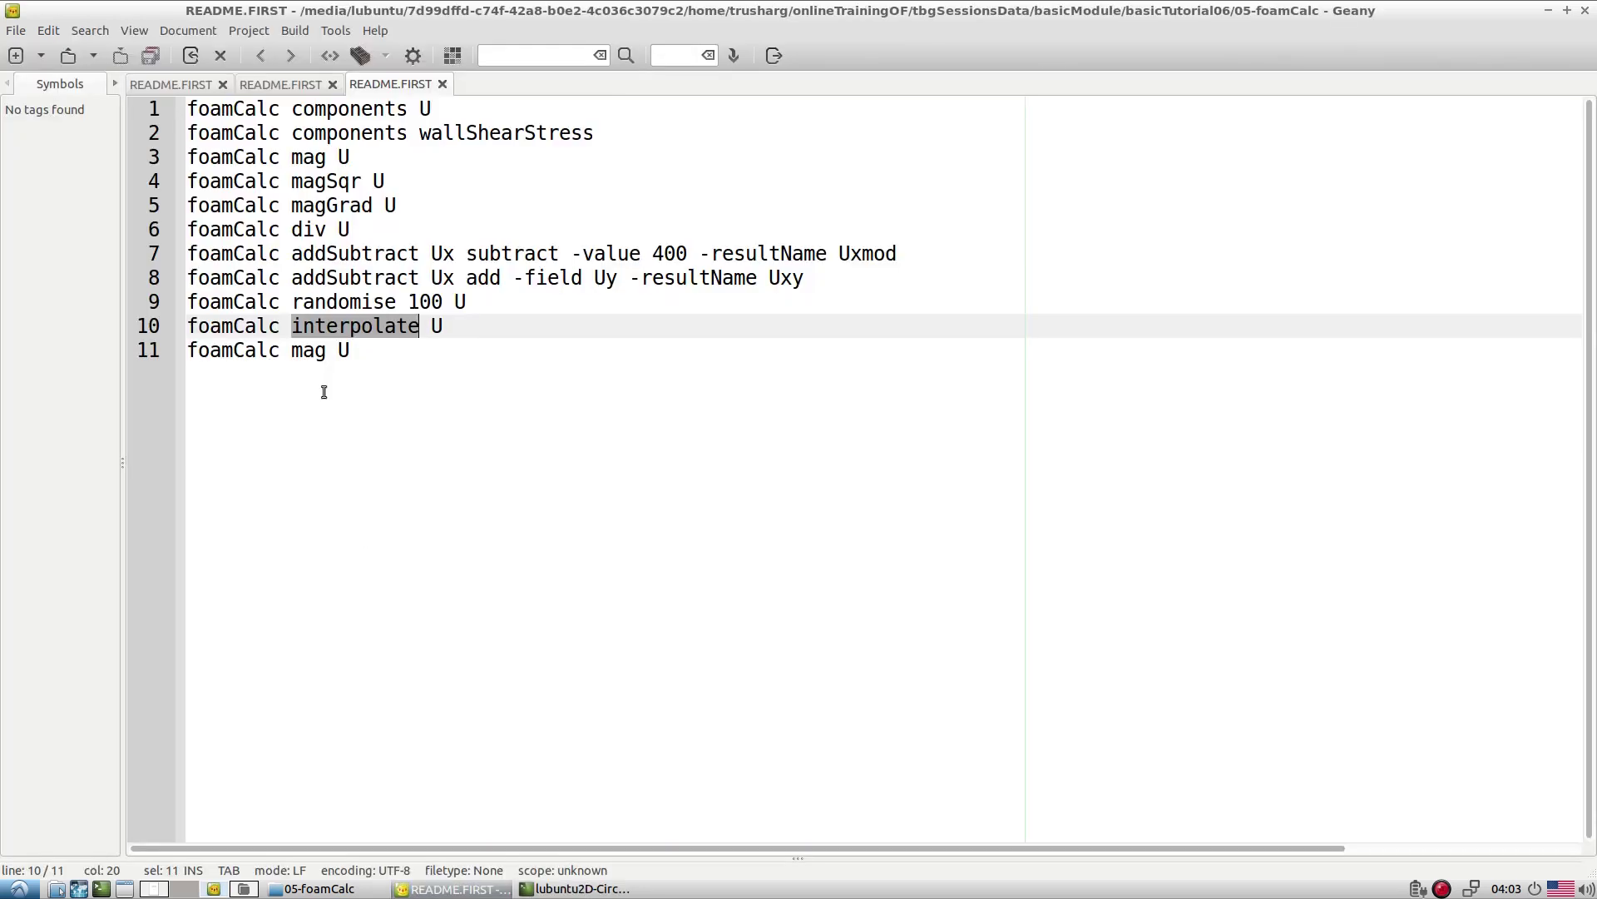
pyautogui.tripleClick(307, 111)
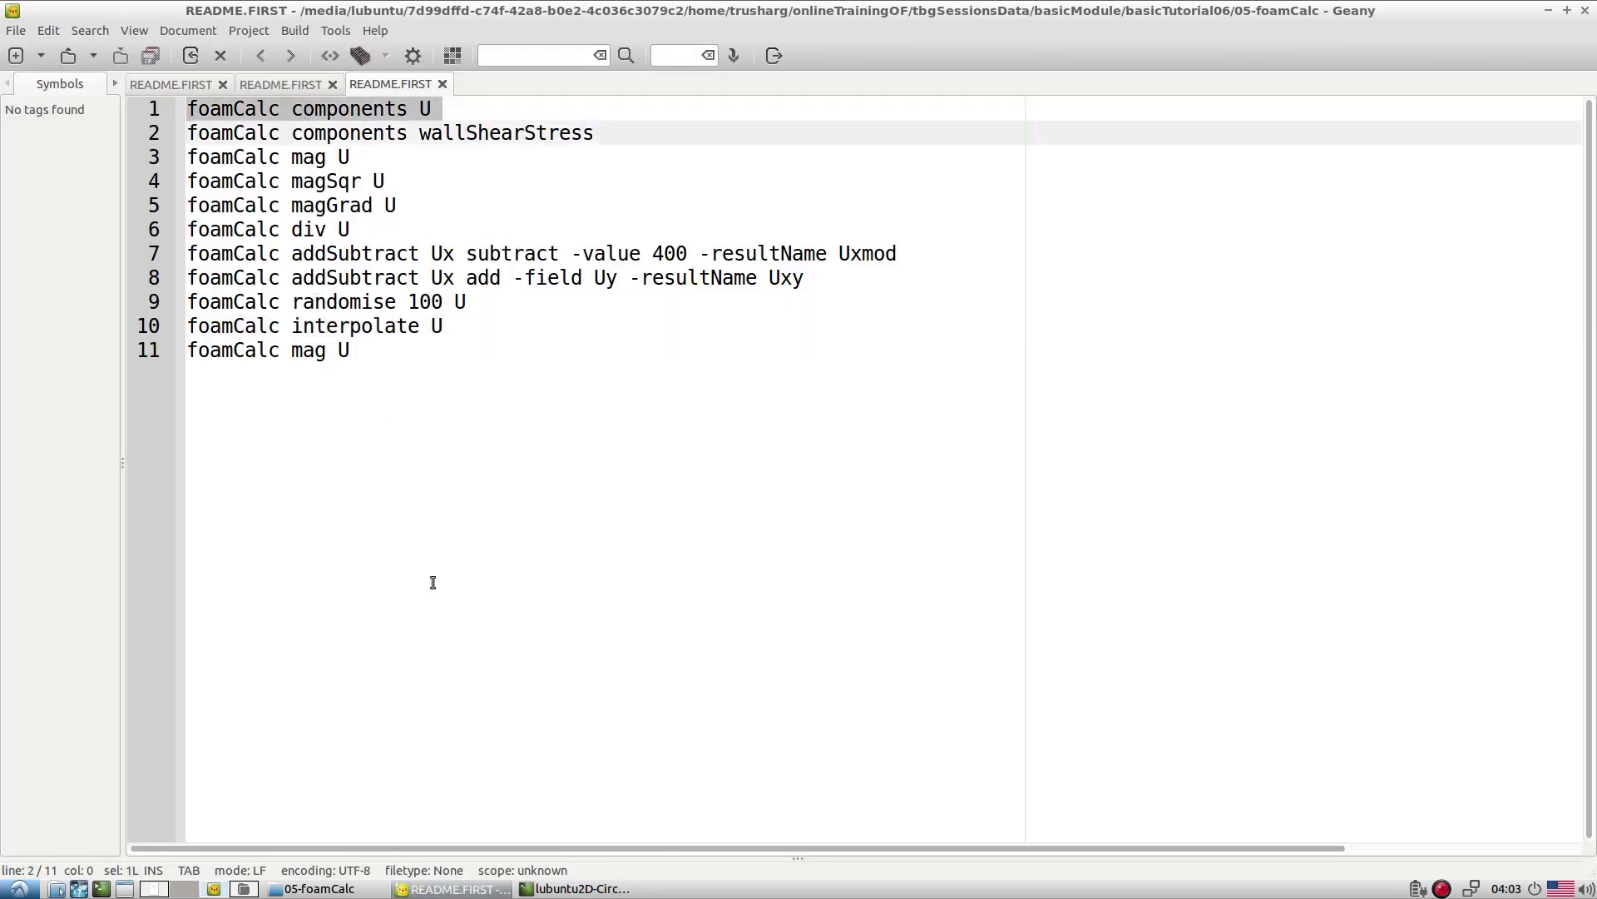
pyautogui.click(551, 888)
pyautogui.middleClick(1014, 619)
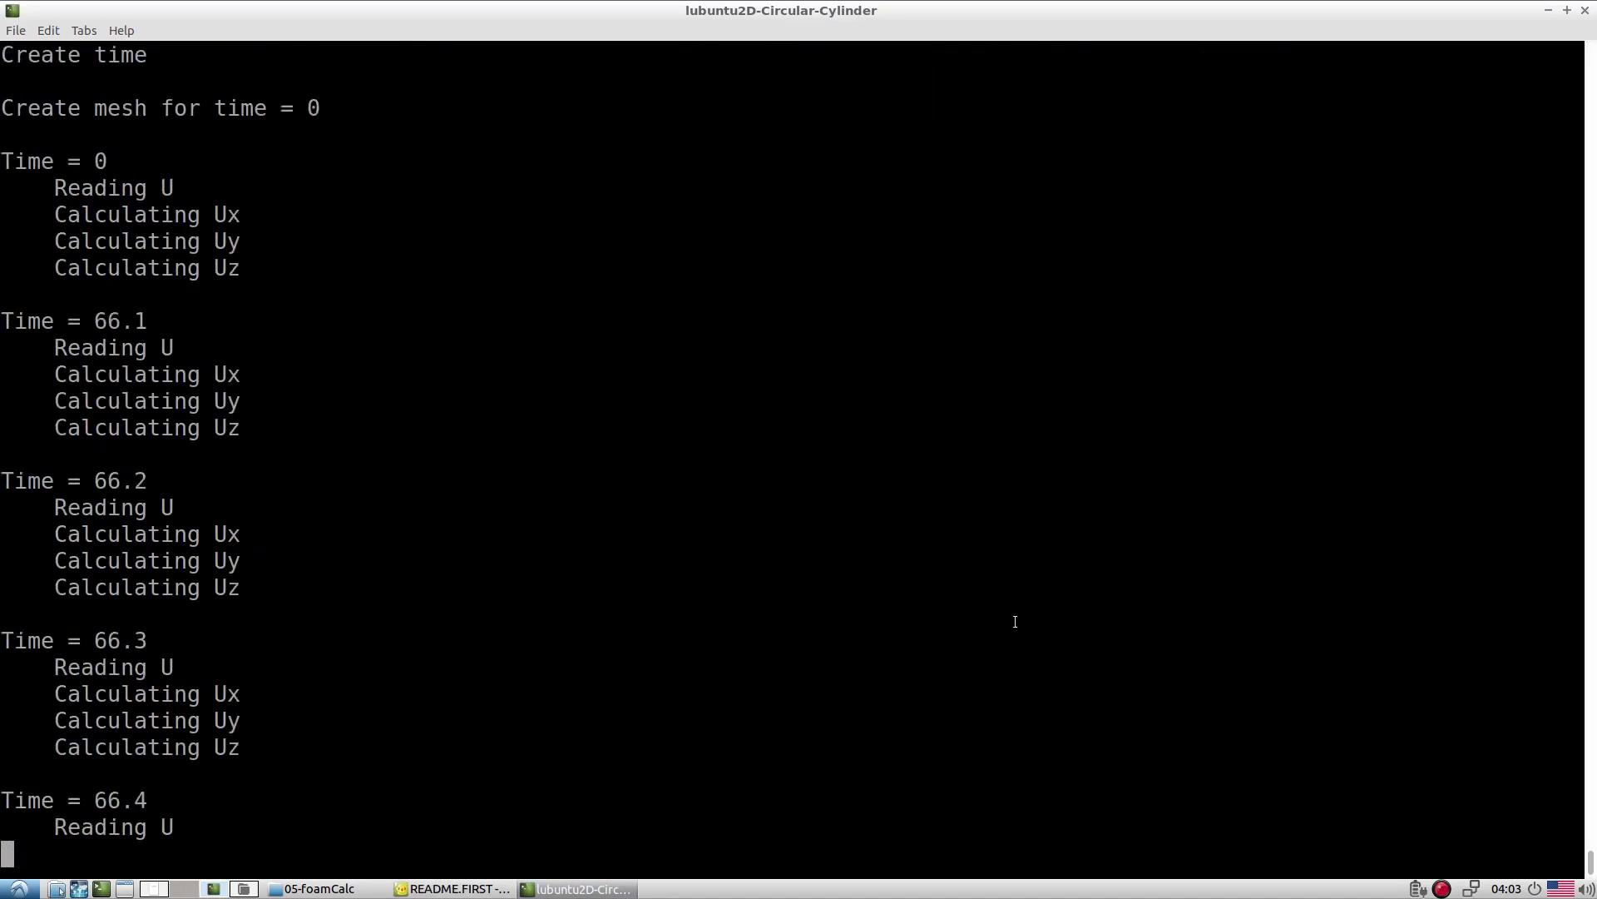
pyautogui.hotkey('ctrl', 'c')
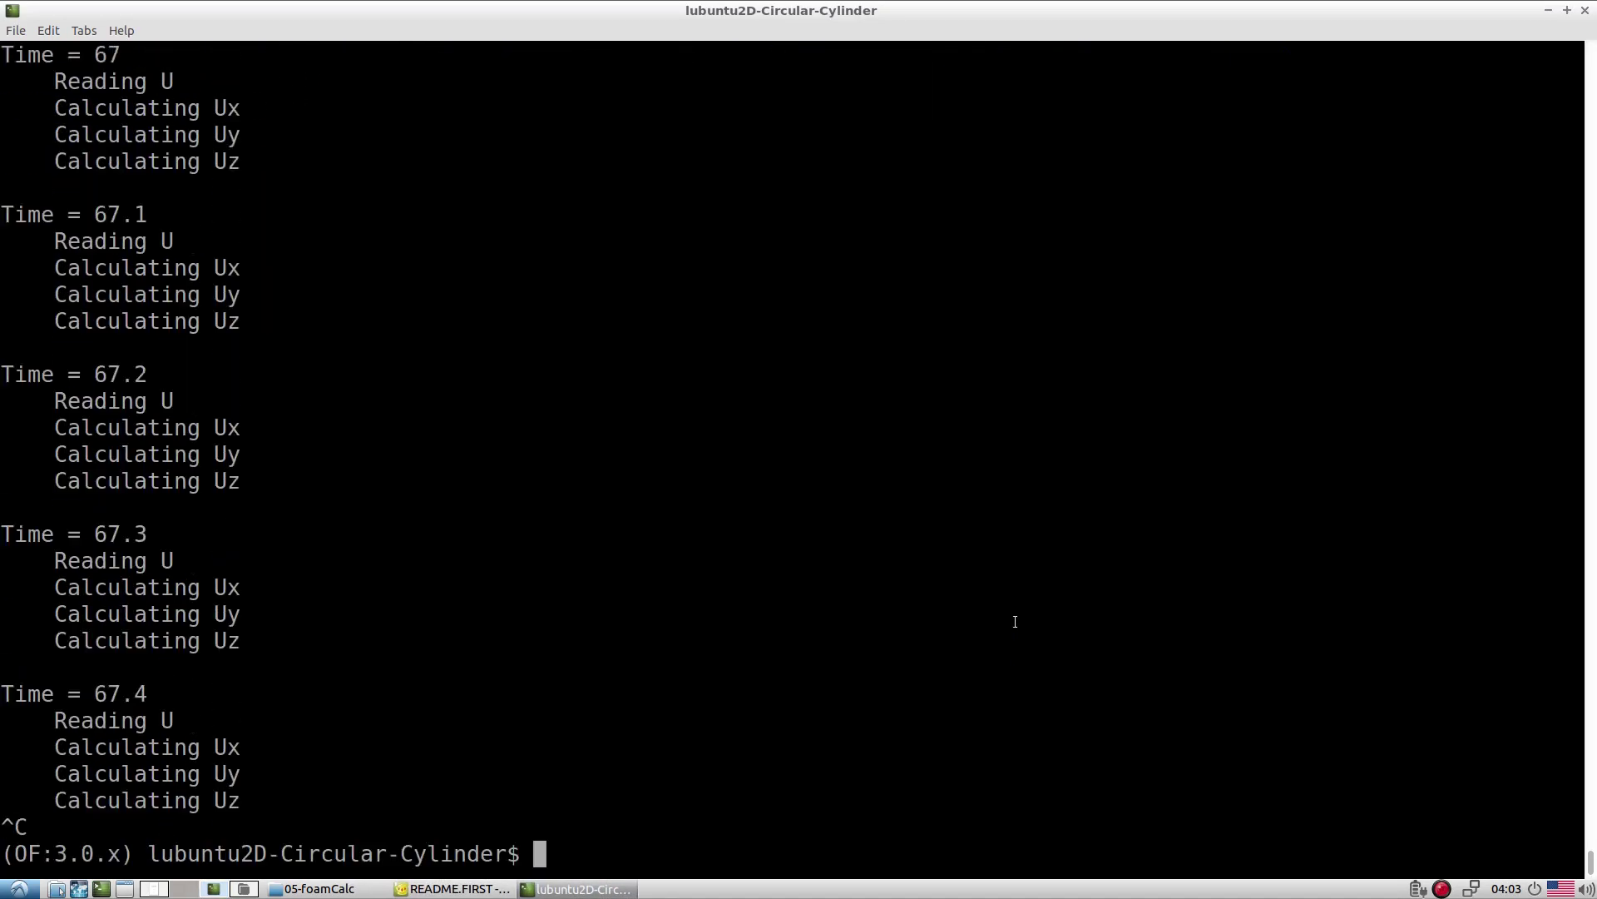
# Rerun foamCalc components U with the -latestTime option and highlight the processed time in the output
pyautogui.press('Up')
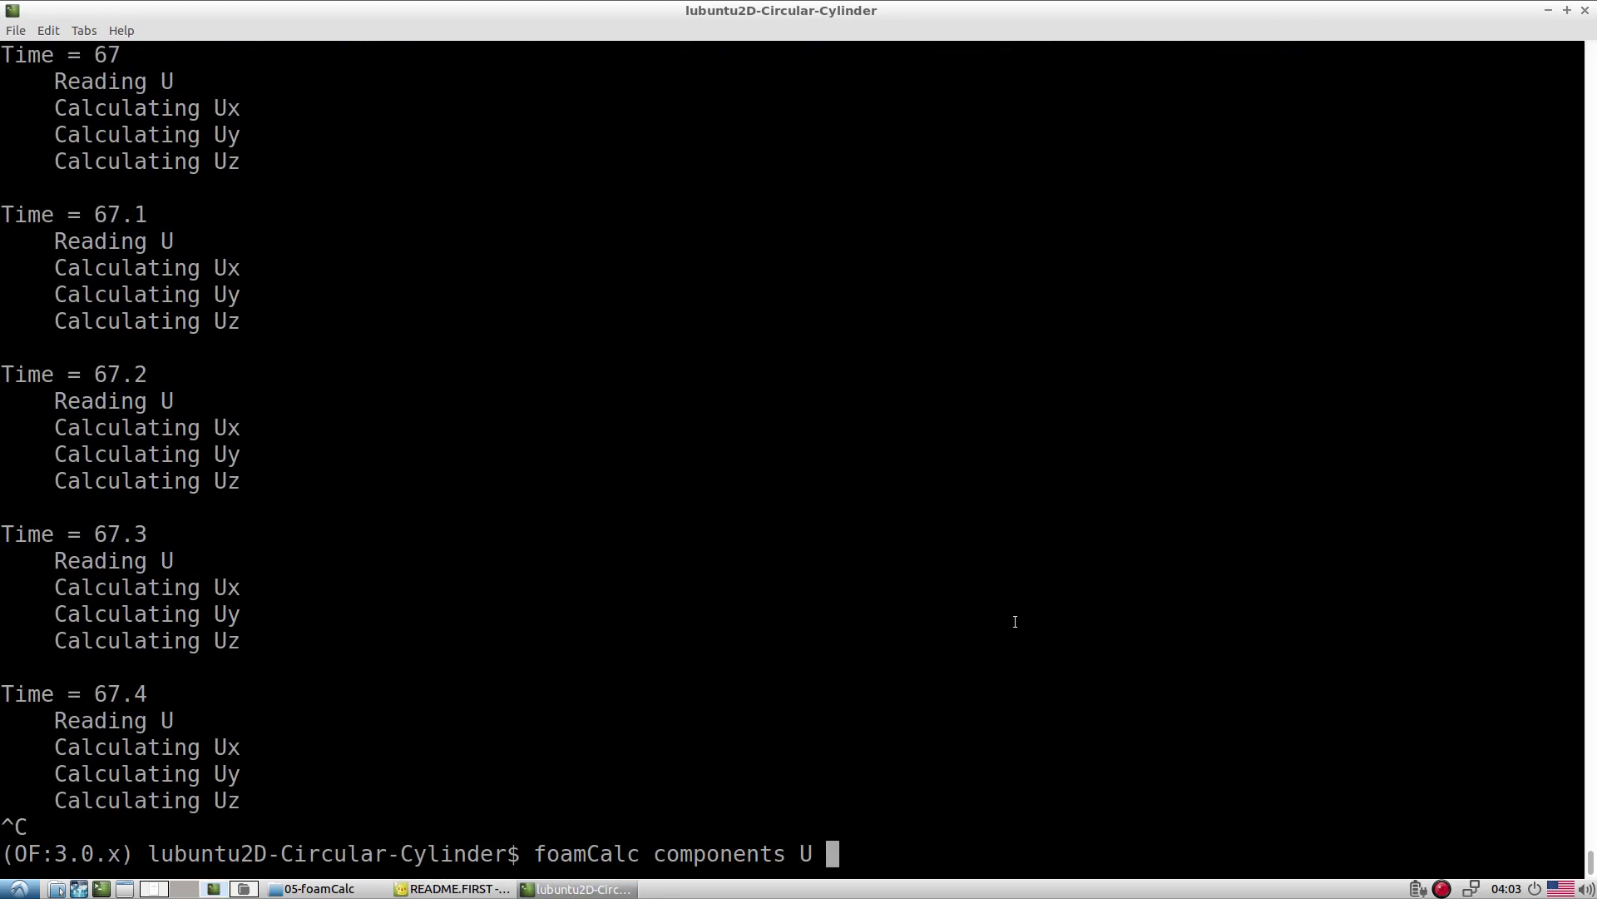
pyautogui.write('-latest')
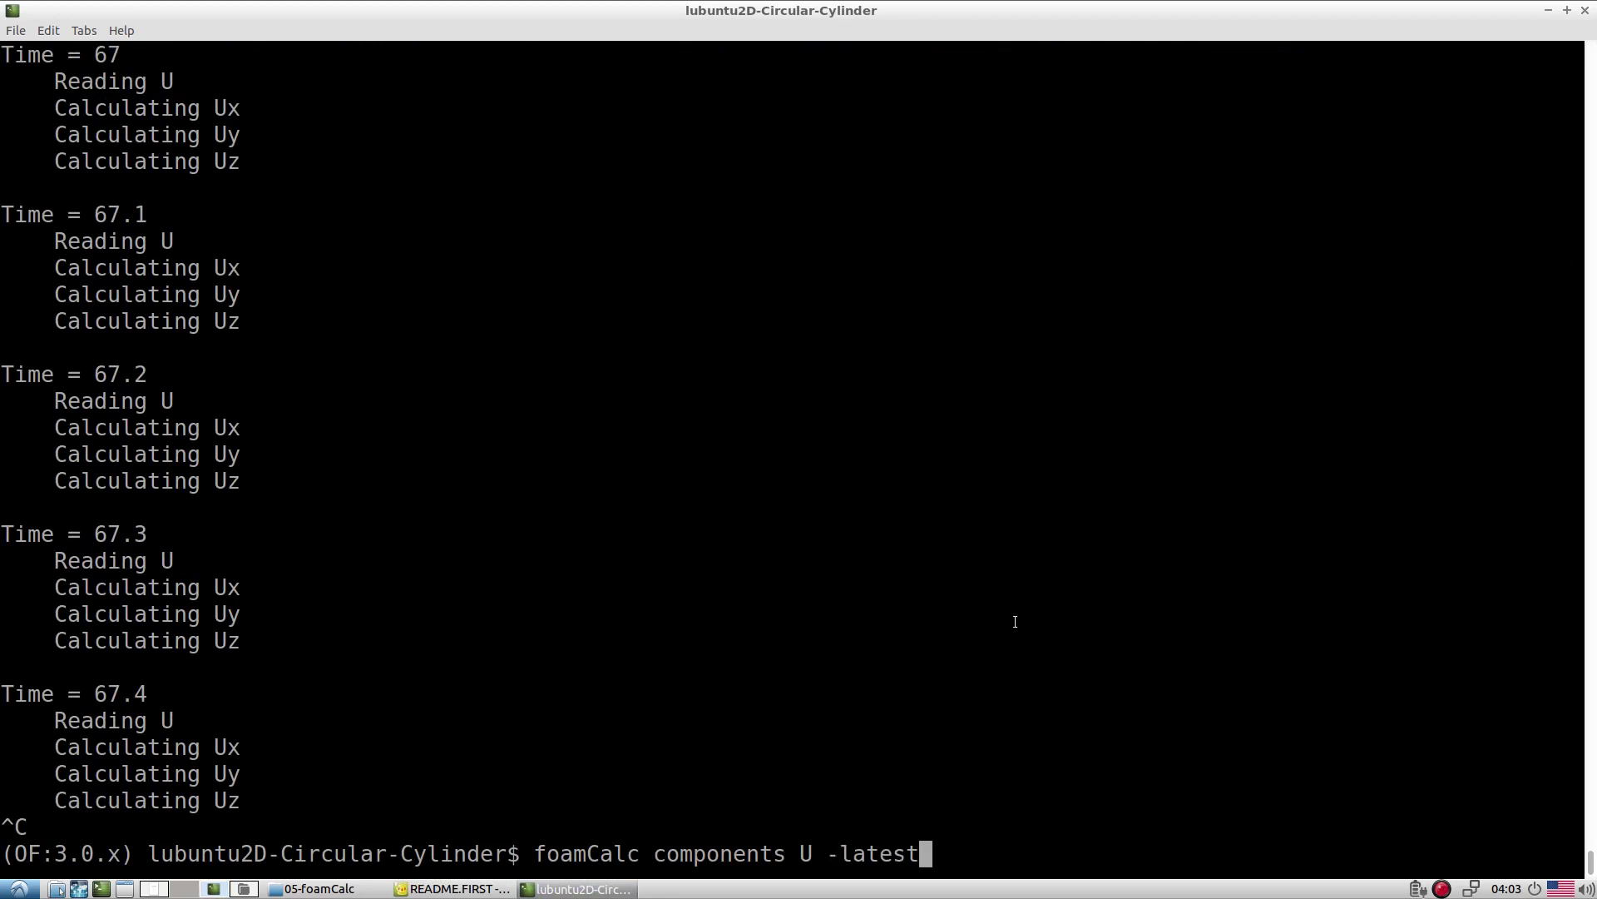
pyautogui.write('Time')
pyautogui.press('Return')
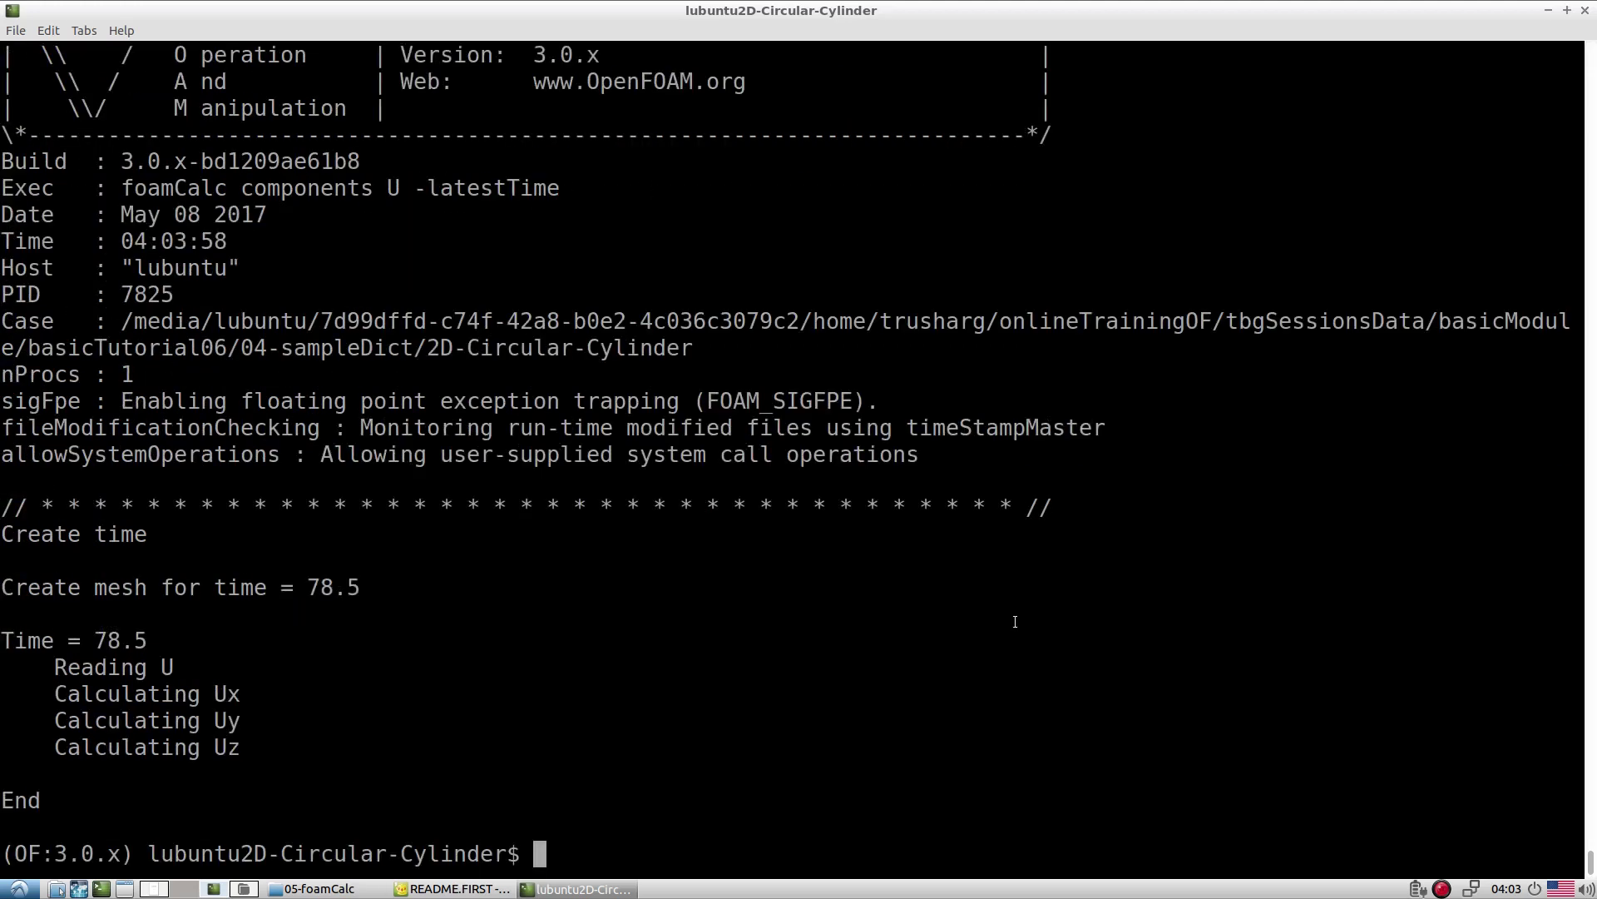
pyautogui.moveTo(307, 588); pyautogui.dragTo(361, 588)
# In the file manager, open the 78.5 time folder of the 2D-Circular-Cylinder case under 04-sampleDict
pyautogui.click(319, 889)
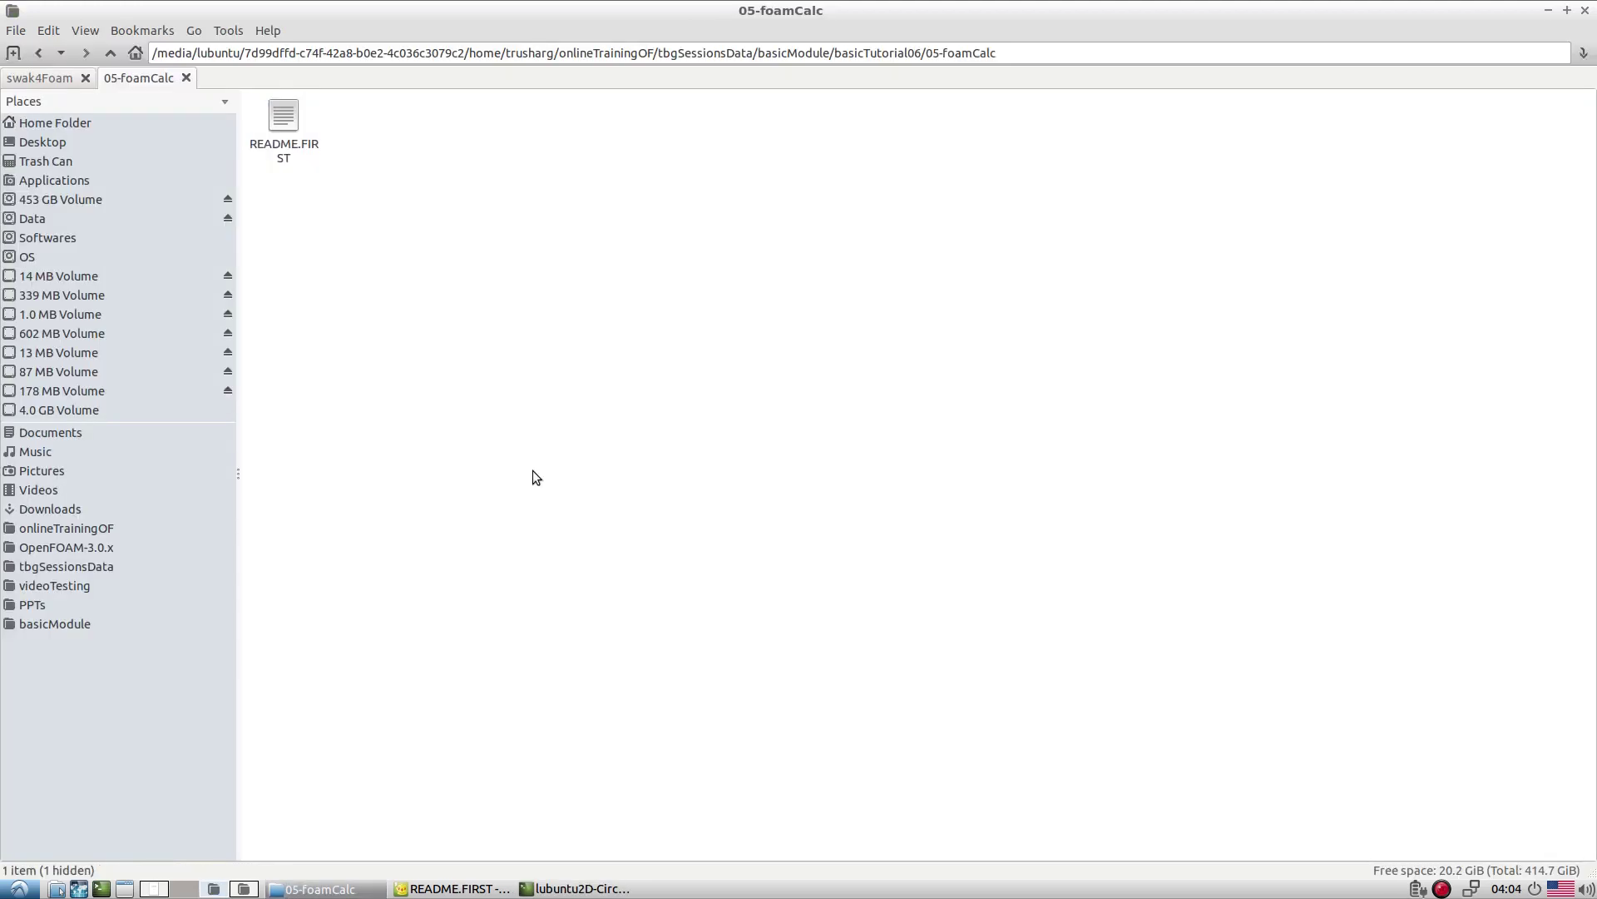
pyautogui.click(111, 53)
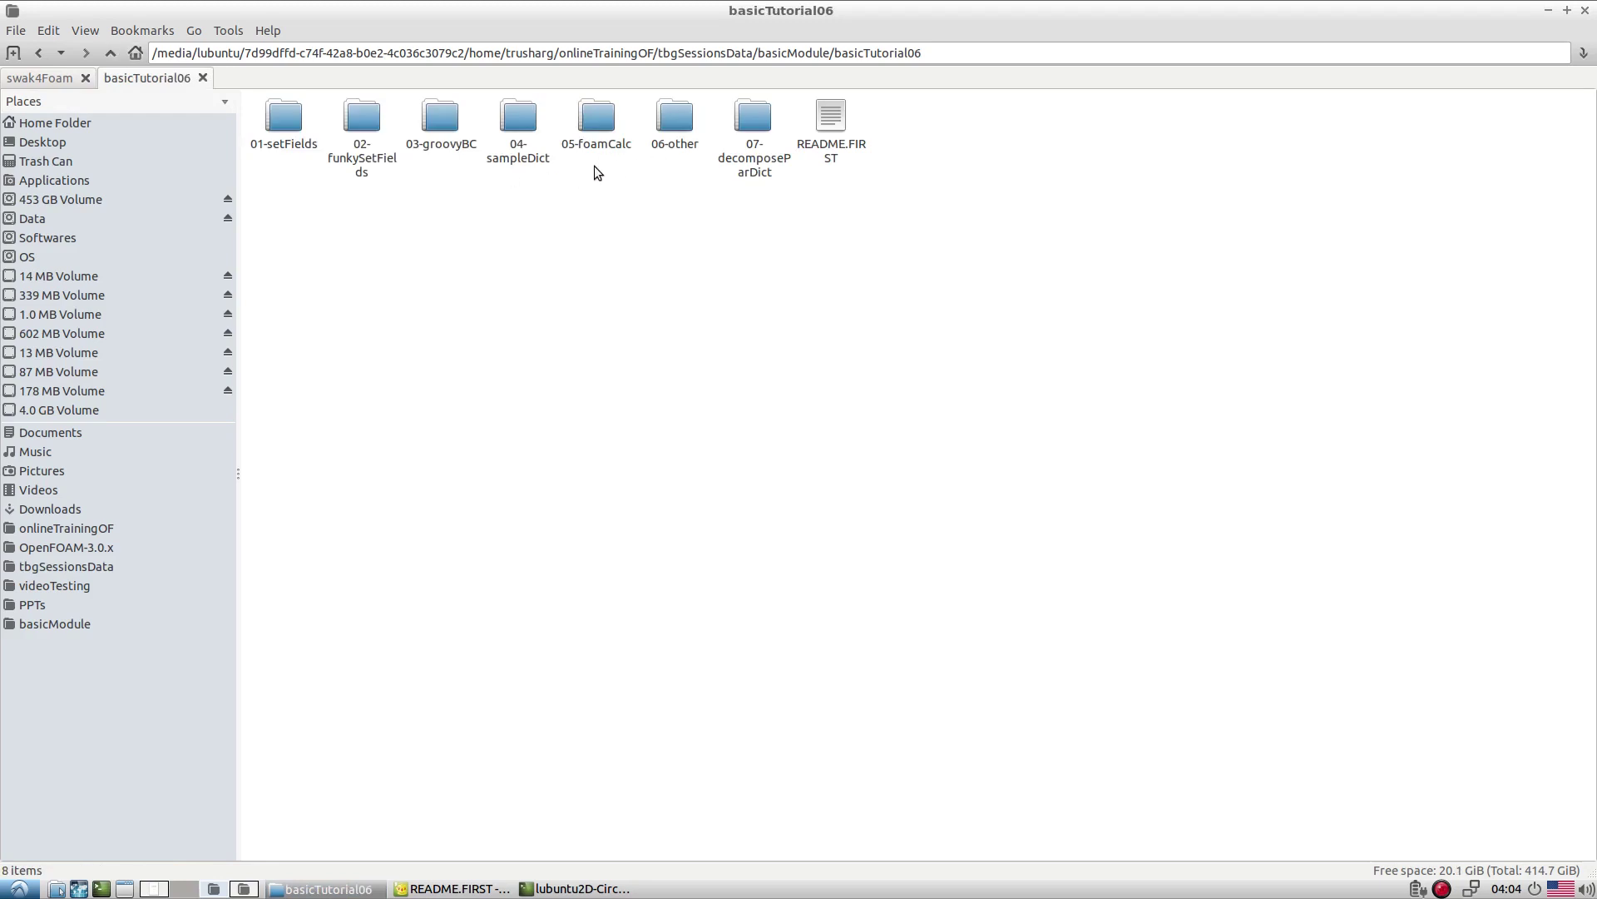
pyautogui.doubleClick(518, 154)
pyautogui.doubleClick(257, 146)
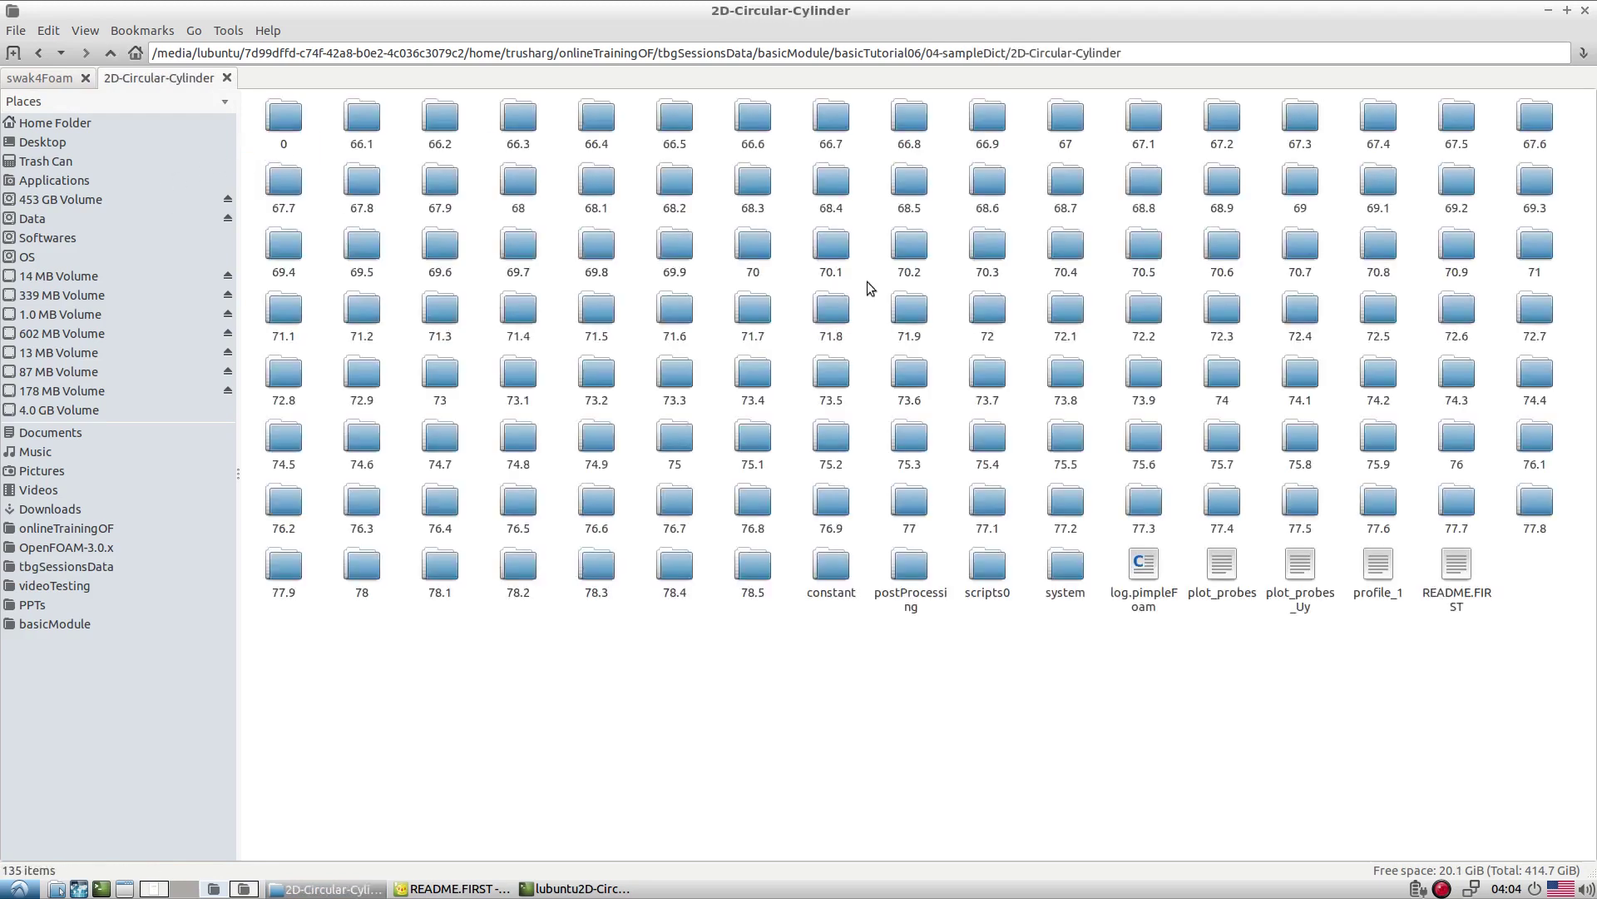
pyautogui.doubleClick(753, 563)
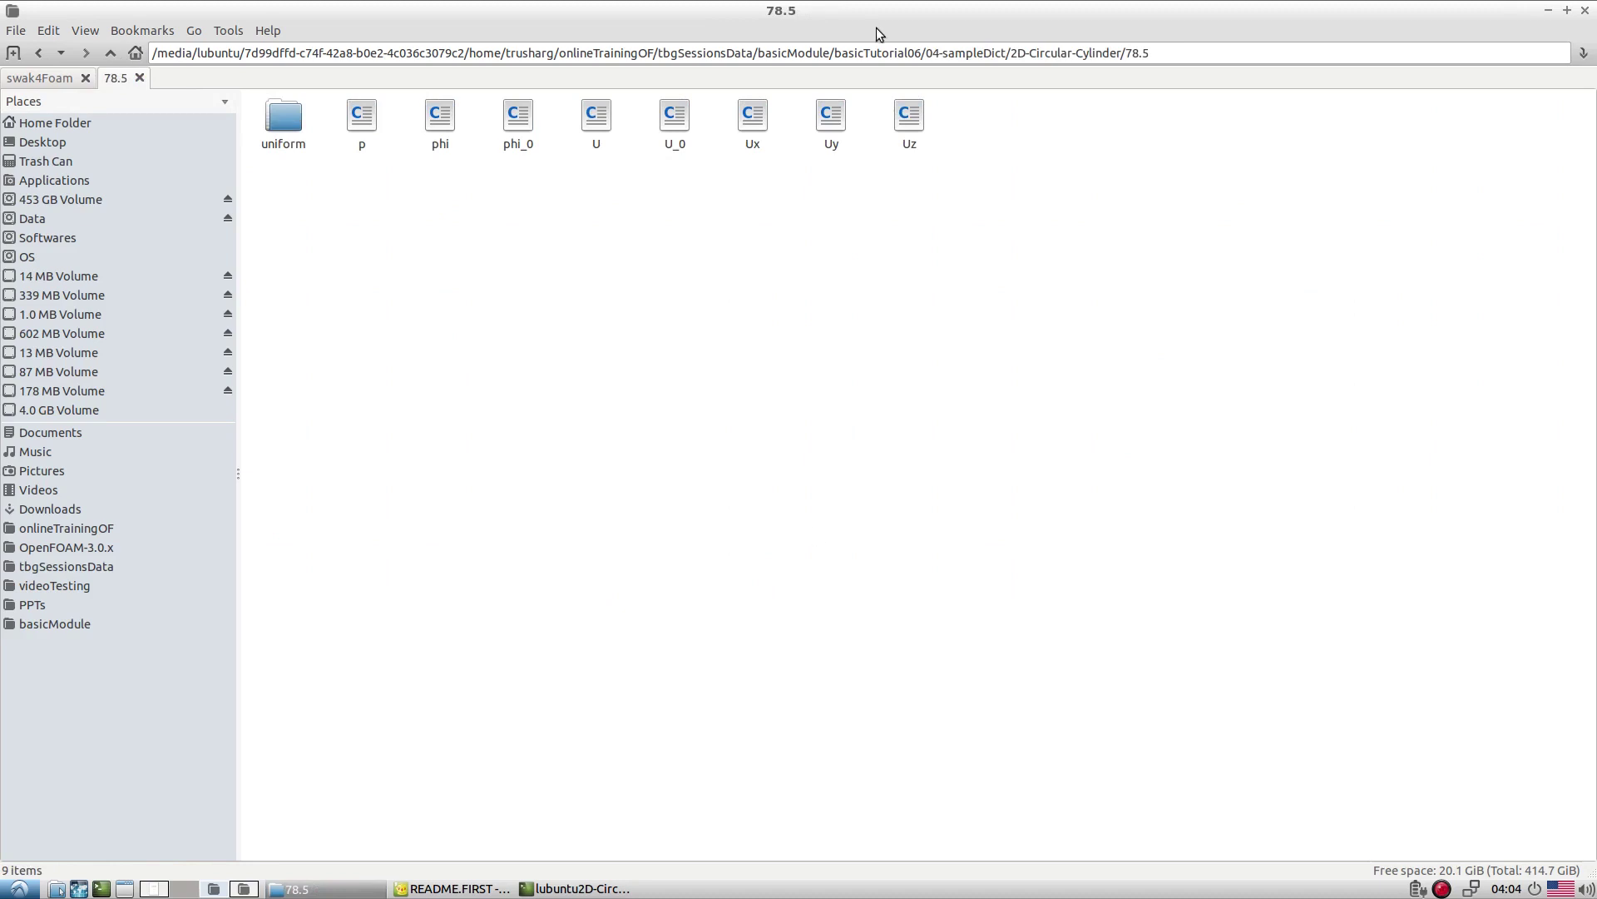
# Open the Ux field file from the 78.5 time folder in the Geany text editor
pyautogui.moveTo(883, 166); pyautogui.dragTo(767, 132)
pyautogui.click(781, 95)
pyautogui.click(761, 124)
pyautogui.rightClick(757, 121)
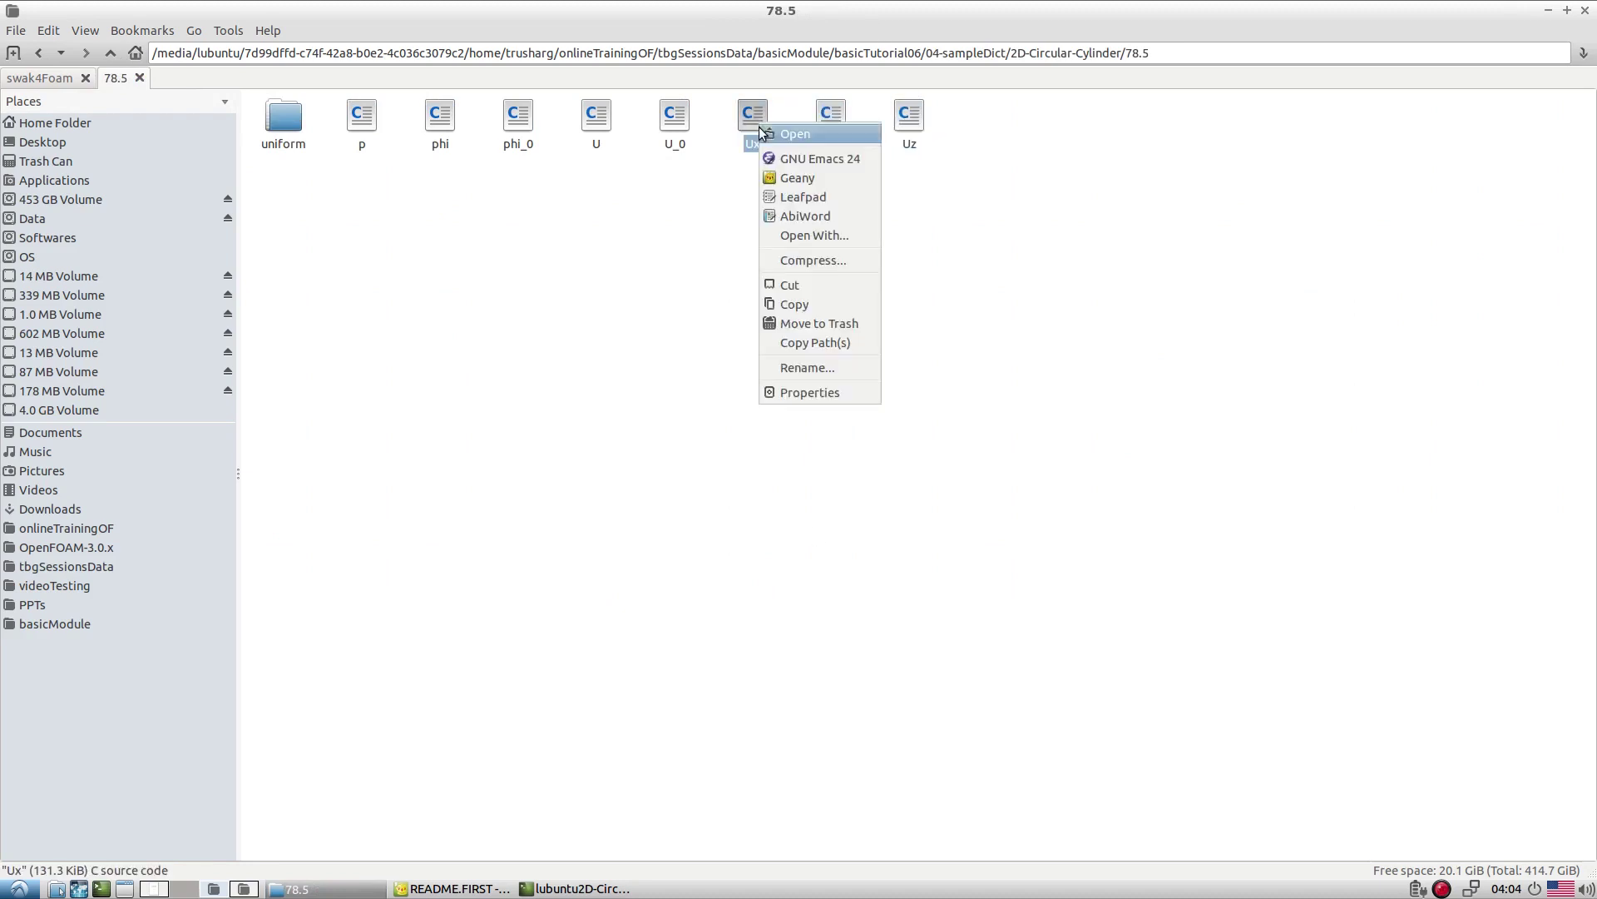
pyautogui.click(824, 162)
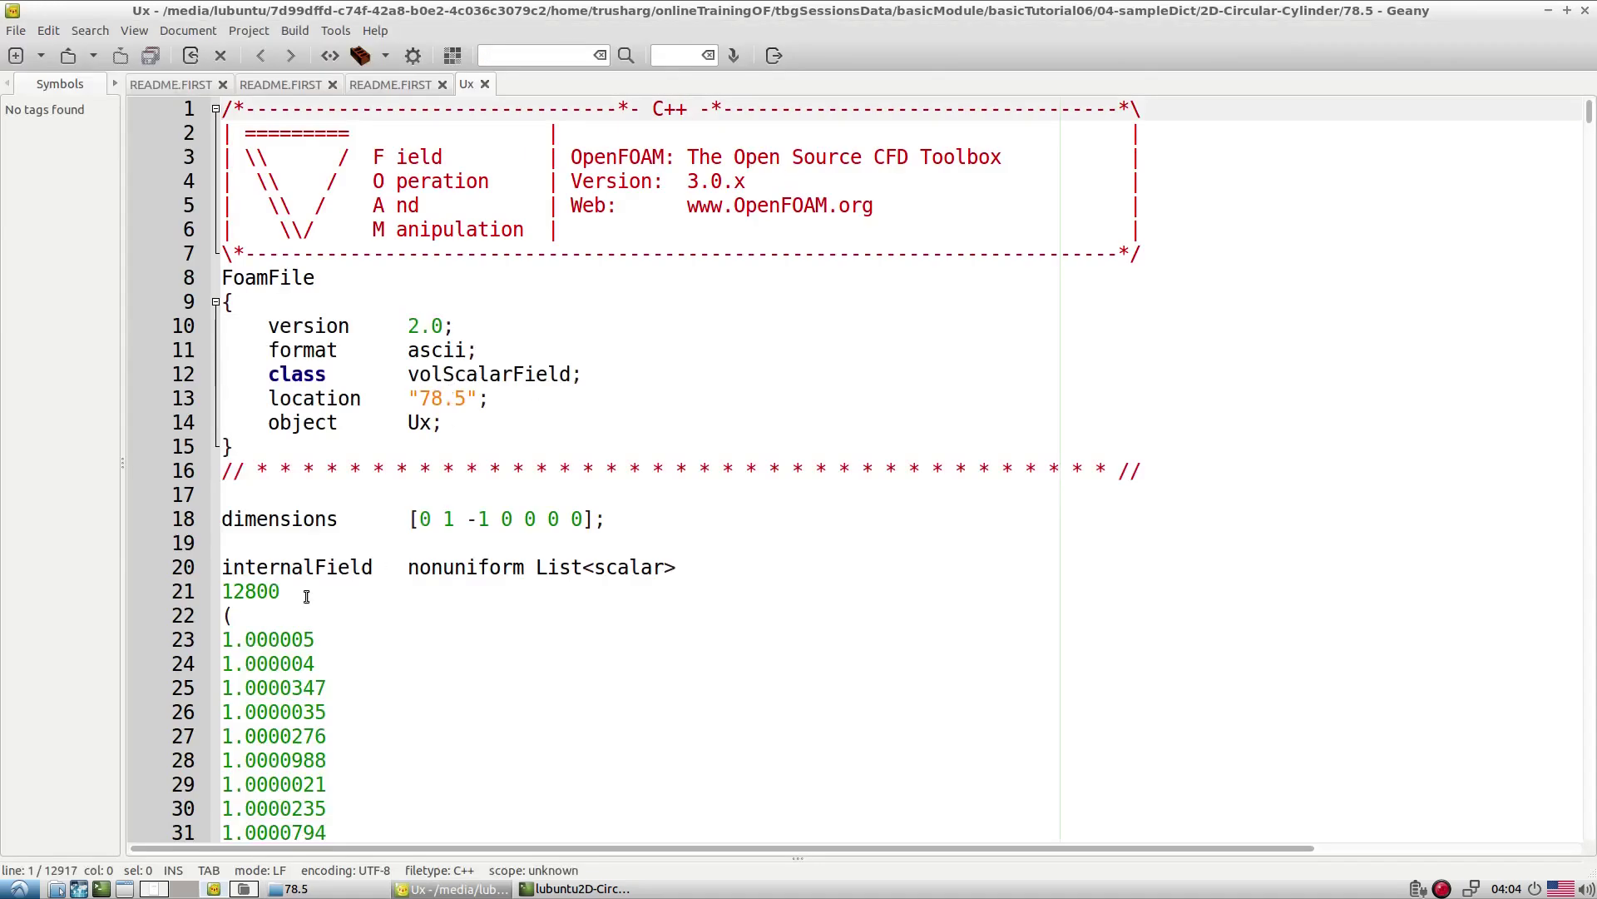
# Open the U field file from the same time folder and point out the components of its first internalField vector
pyautogui.click(74, 63)
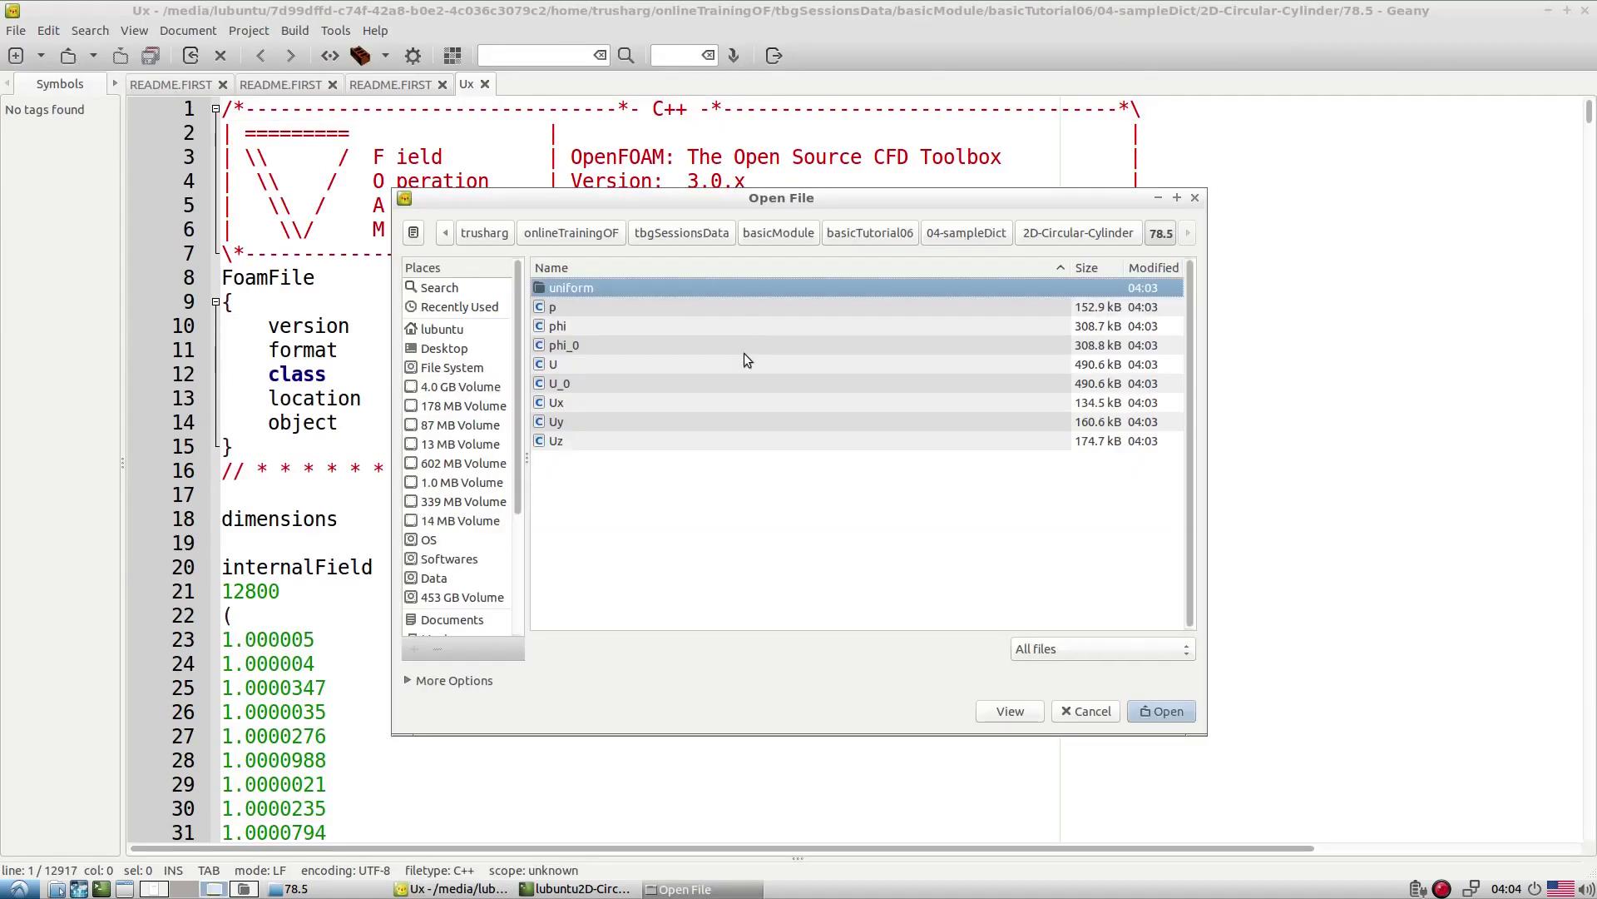
pyautogui.doubleClick(559, 366)
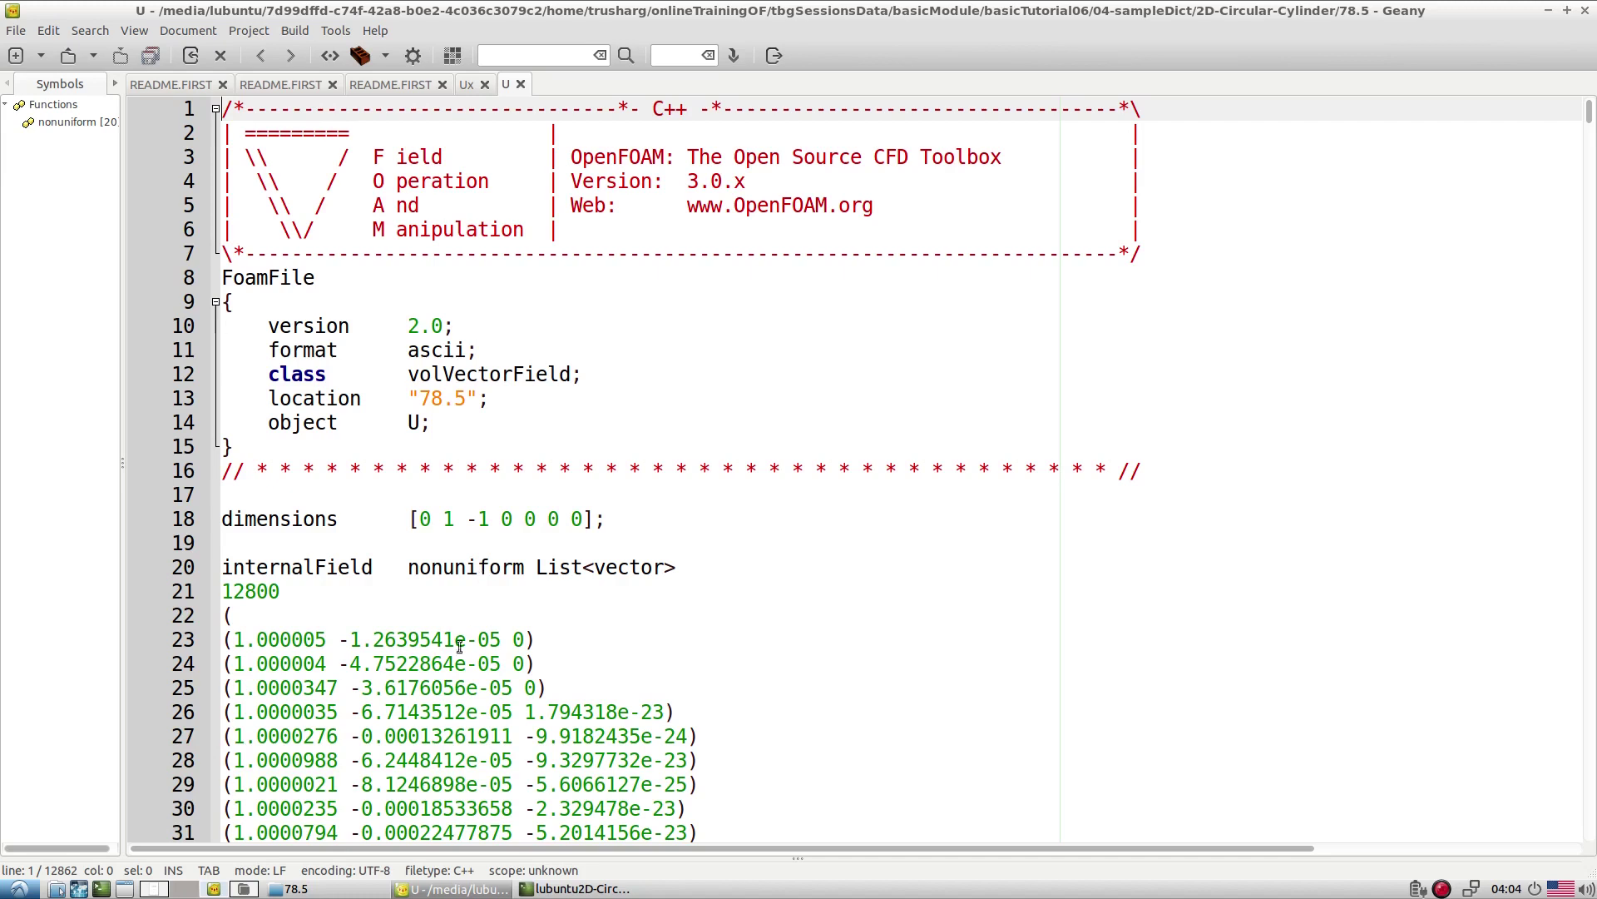
pyautogui.click(372, 639)
pyautogui.click(513, 639)
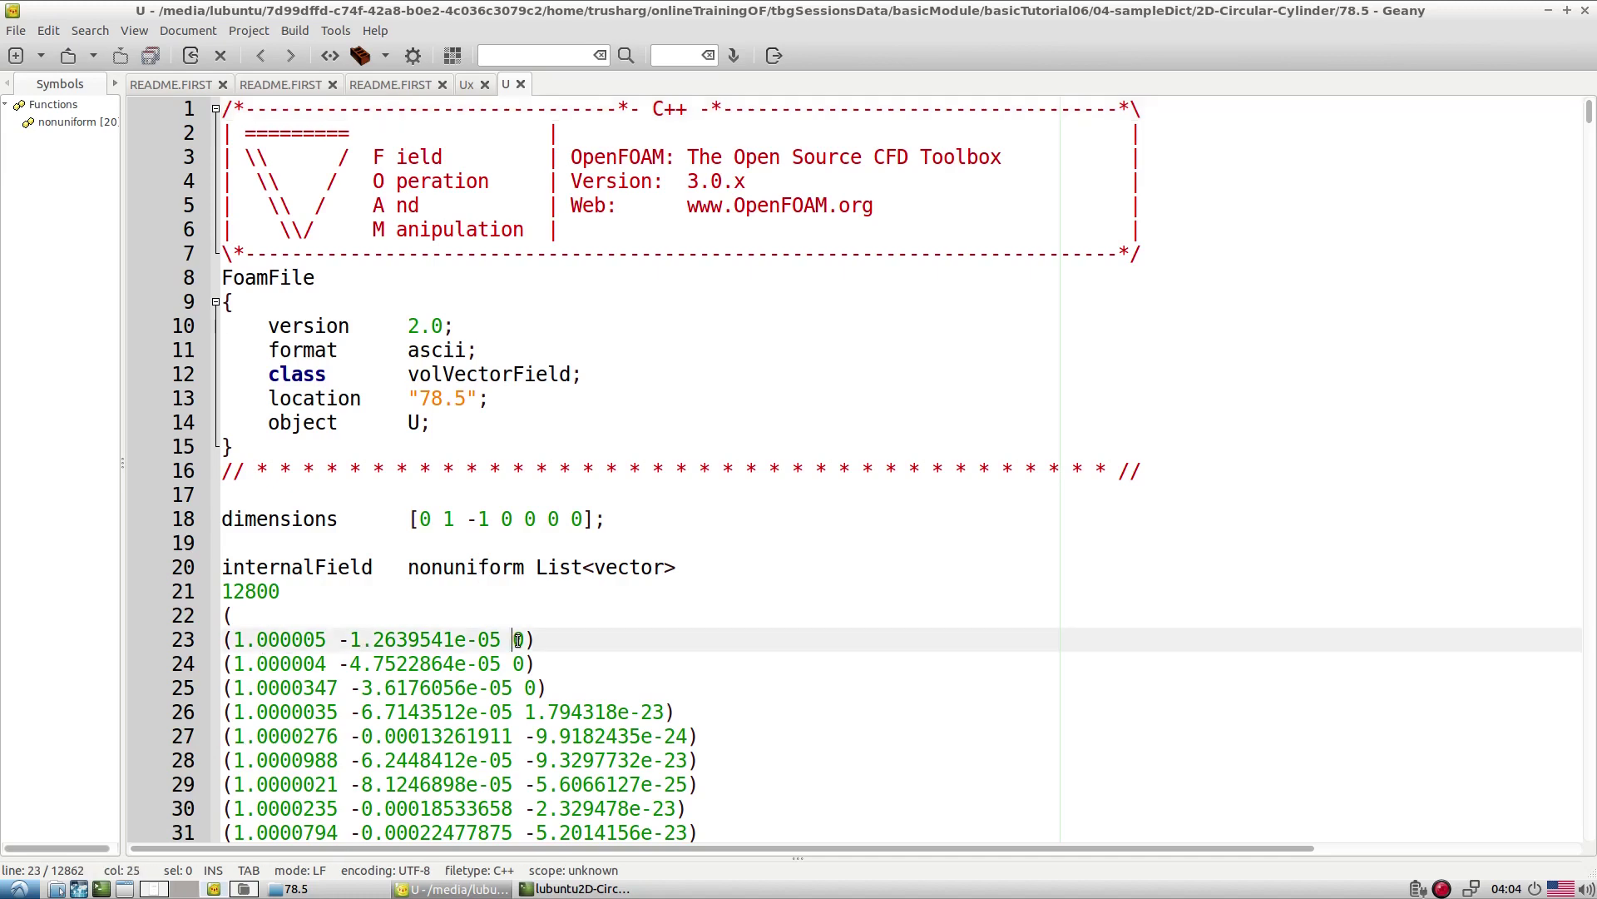
# Go back to the Ux file and examine its internalField scalar list for comparison with U
pyautogui.click(466, 84)
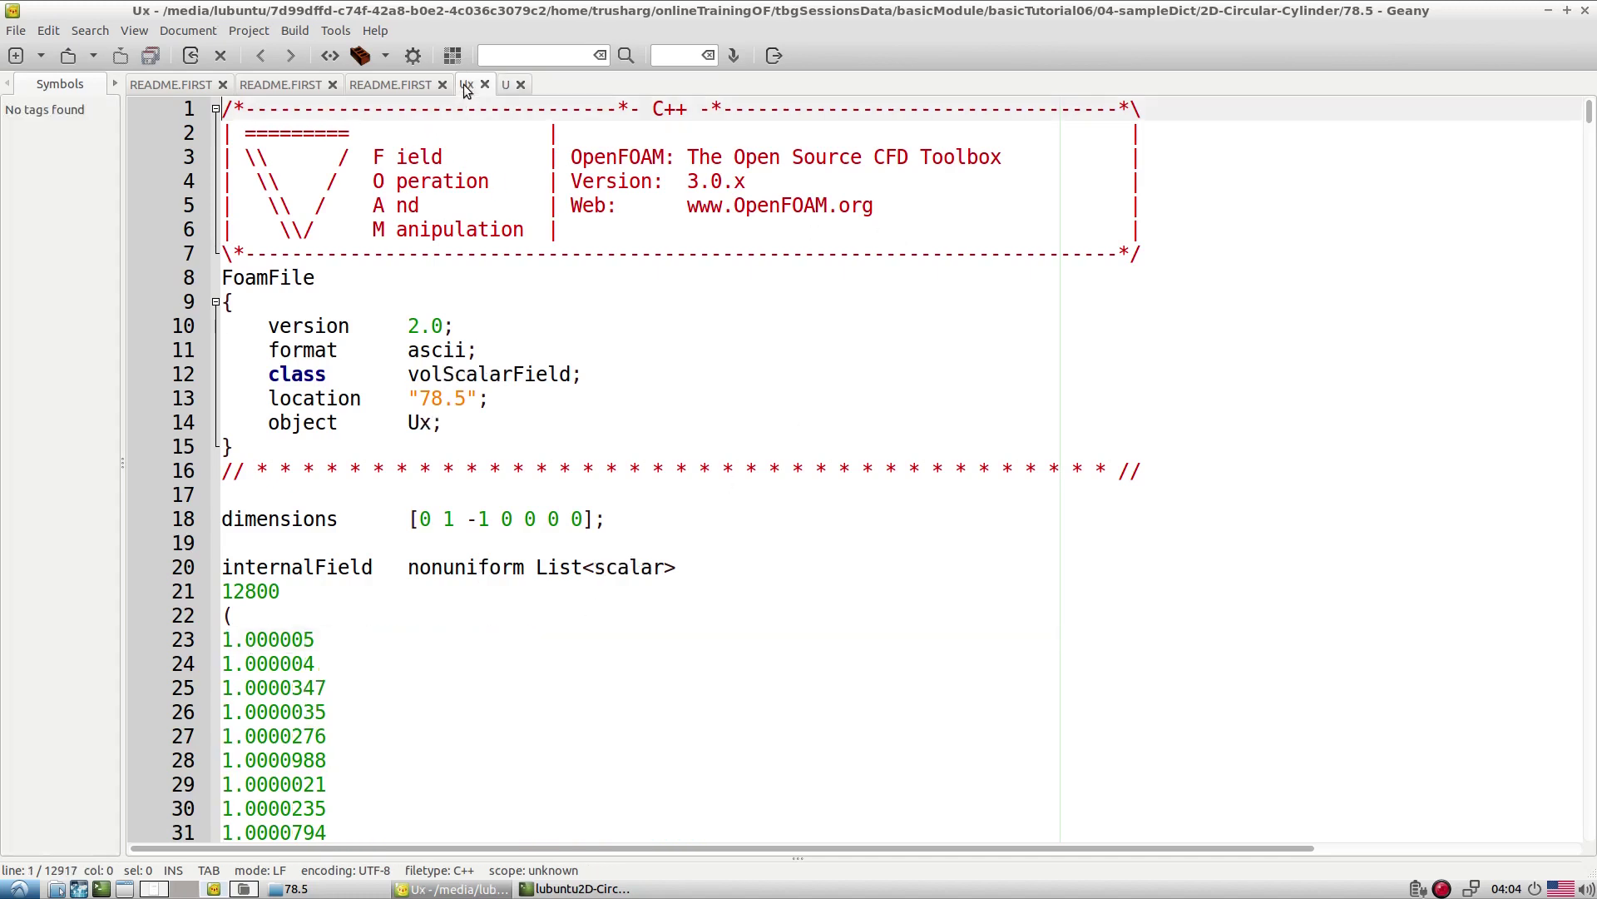
pyautogui.click(595, 566)
pyautogui.scroll(-5, 312, 613)
pyautogui.scroll(-13, 312, 614)
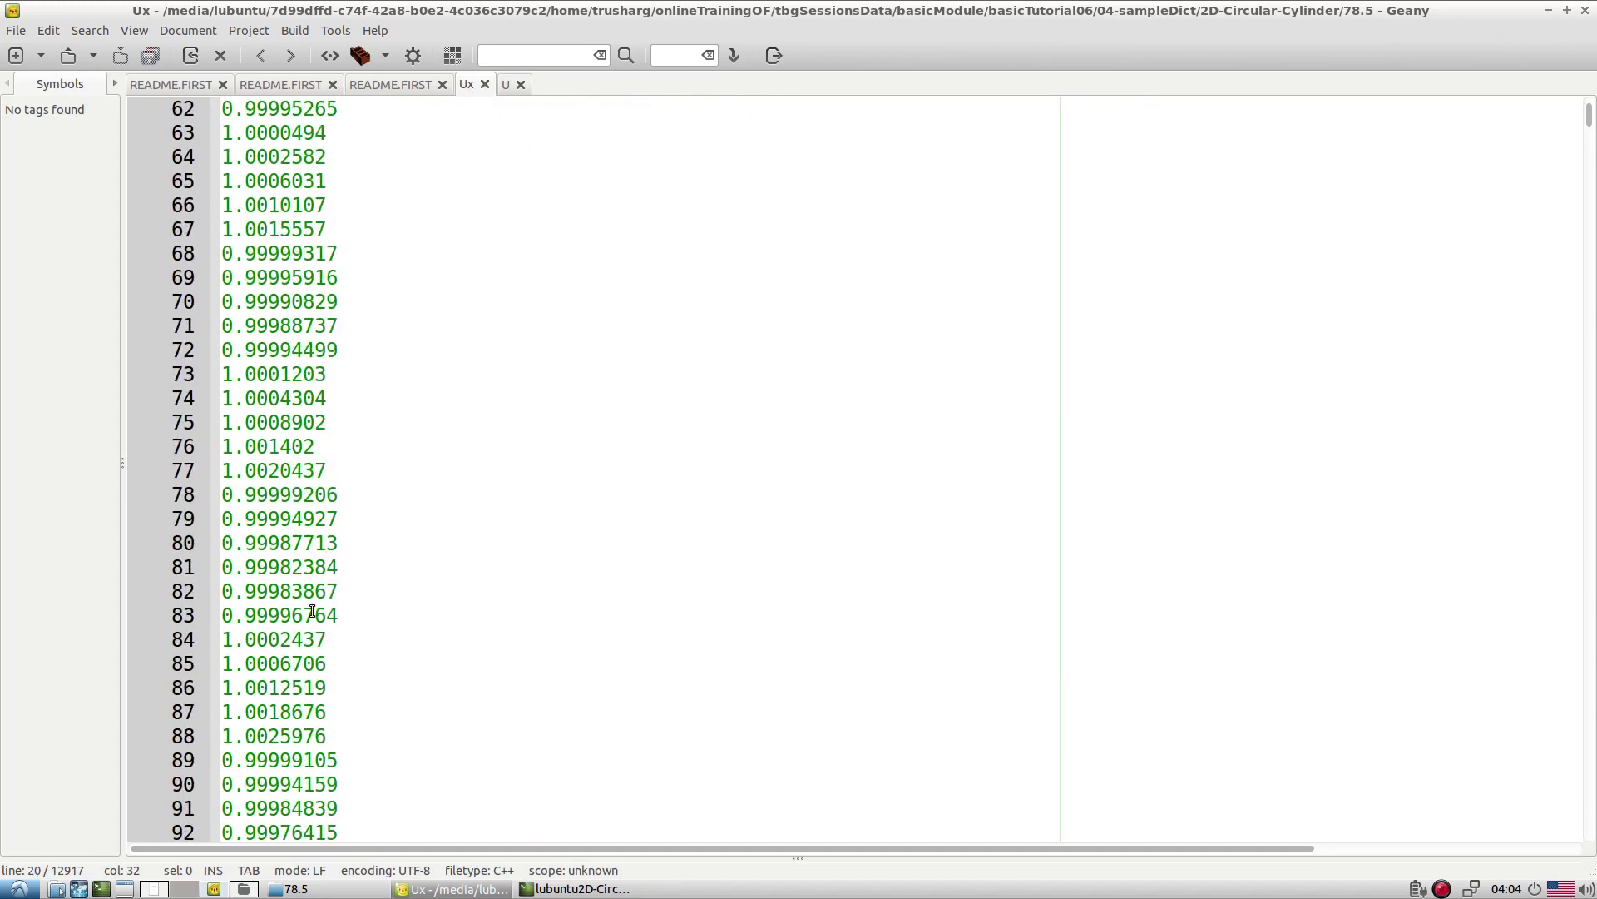
pyautogui.scroll(16, 317, 613)
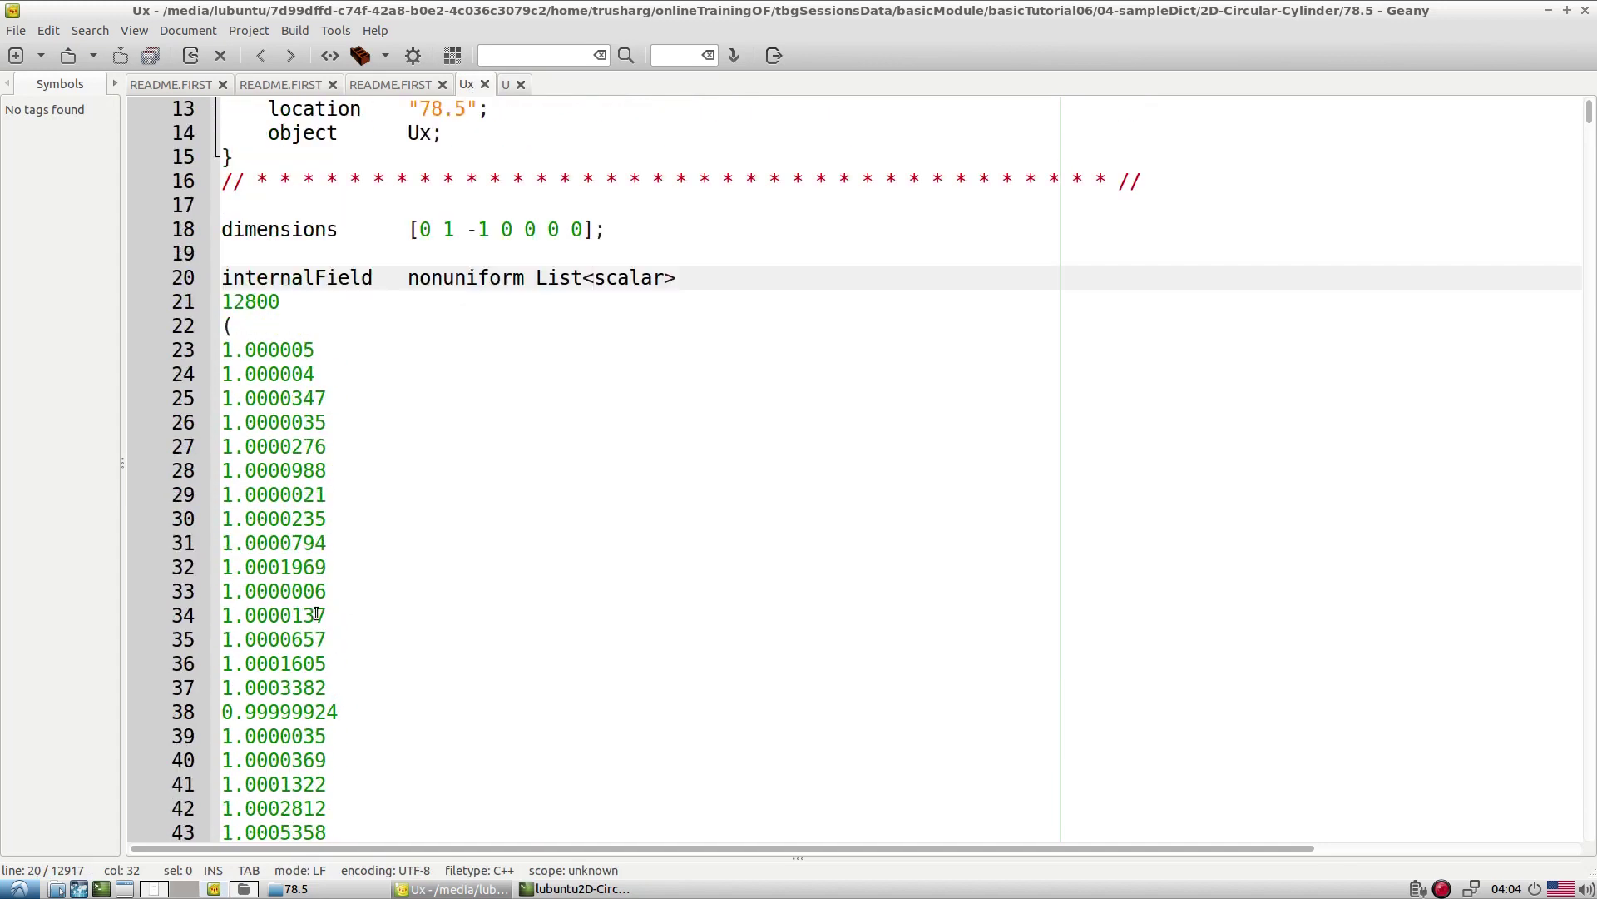
# Return to the foamCalc README and highlight wallShearStress in the second components command
pyautogui.click(551, 890)
pyautogui.click(397, 890)
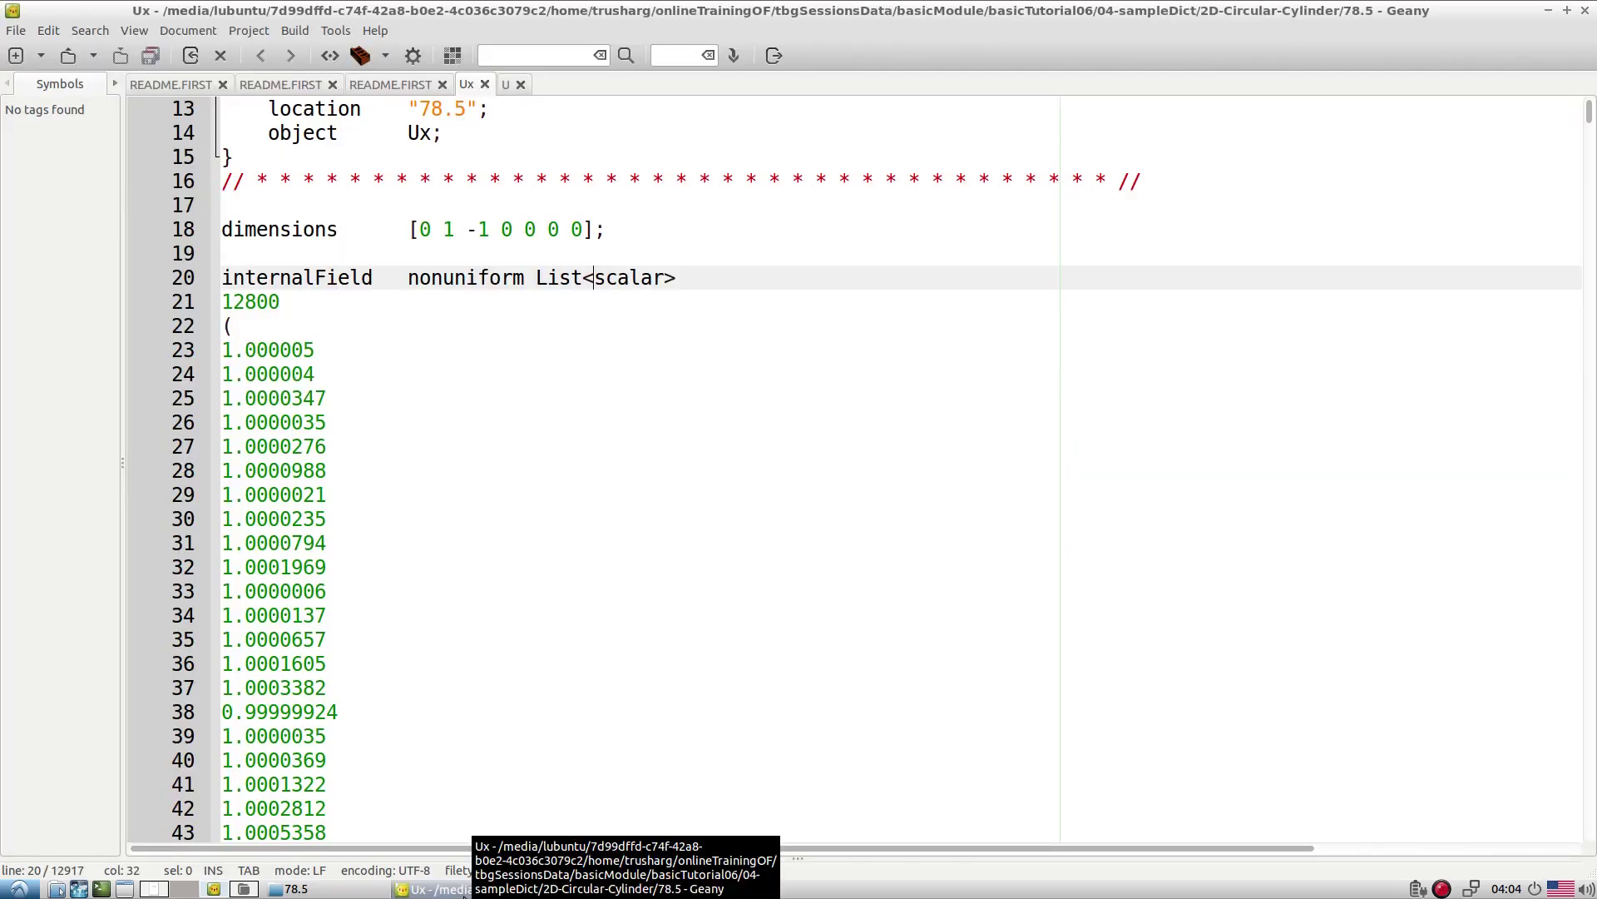
pyautogui.click(383, 84)
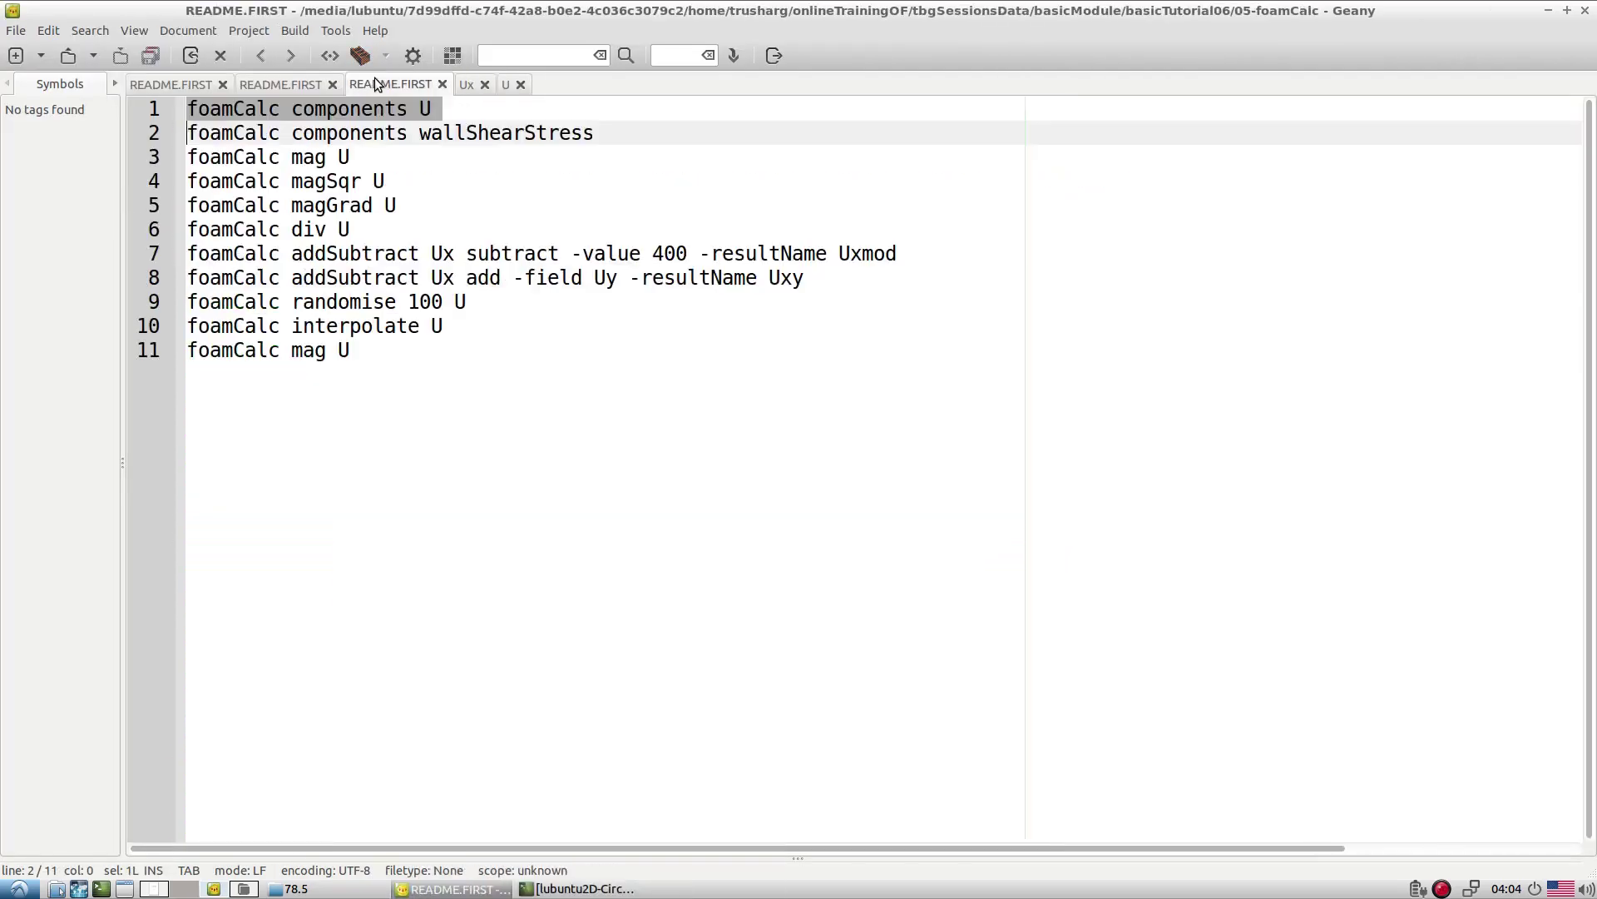
pyautogui.tripleClick(453, 135)
pyautogui.click(433, 158)
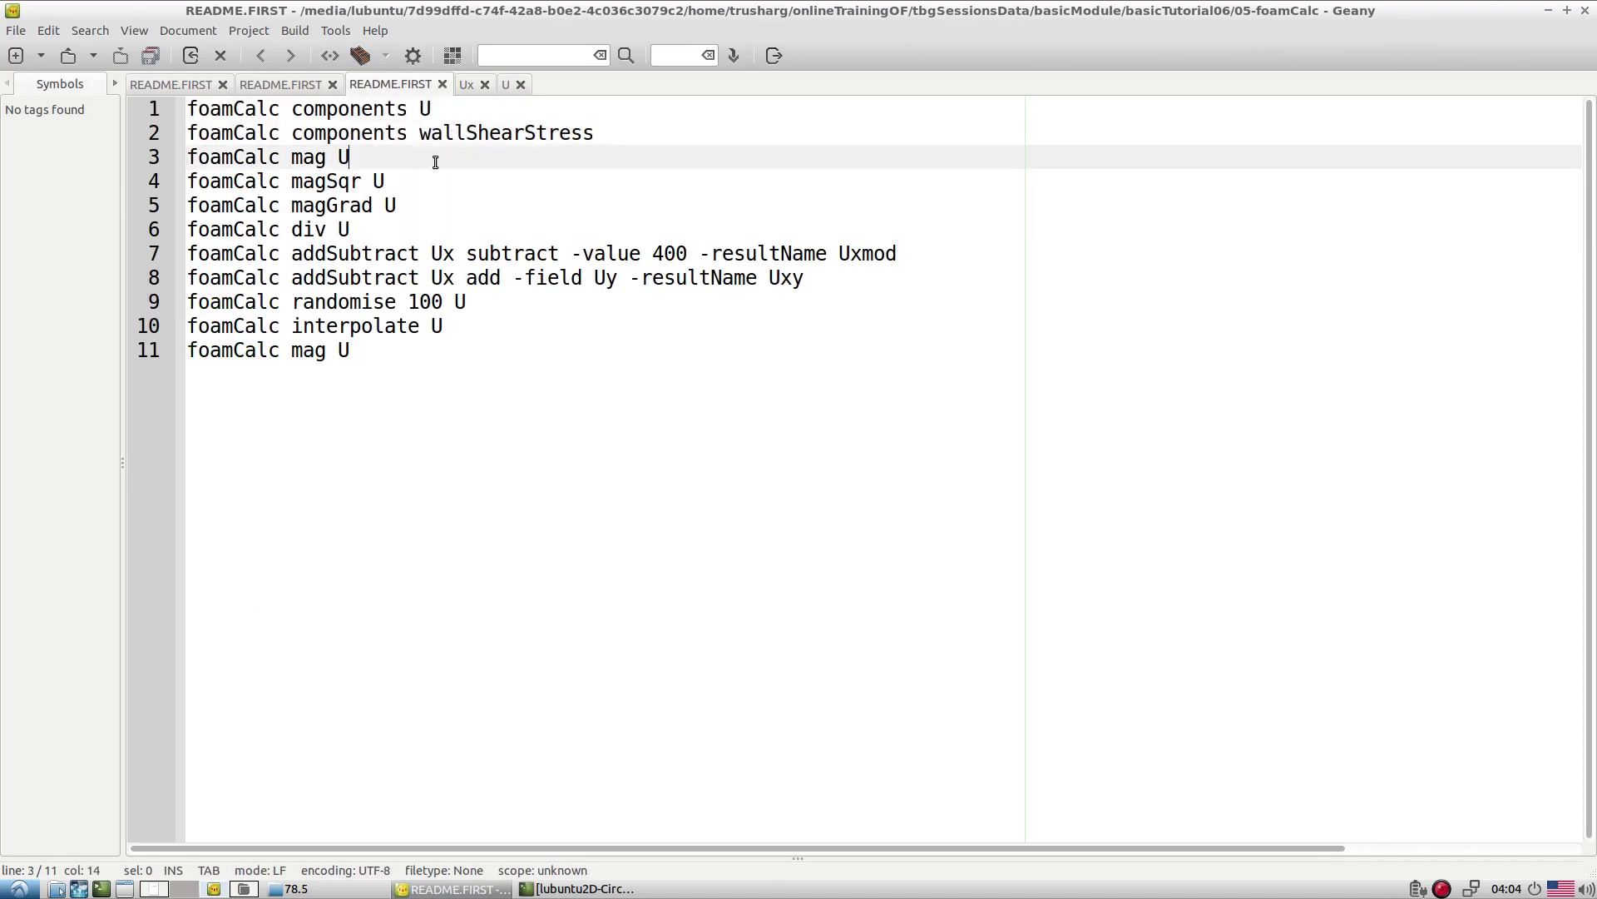
pyautogui.doubleClick(495, 133)
pyautogui.click(500, 171)
pyautogui.tripleClick(505, 140)
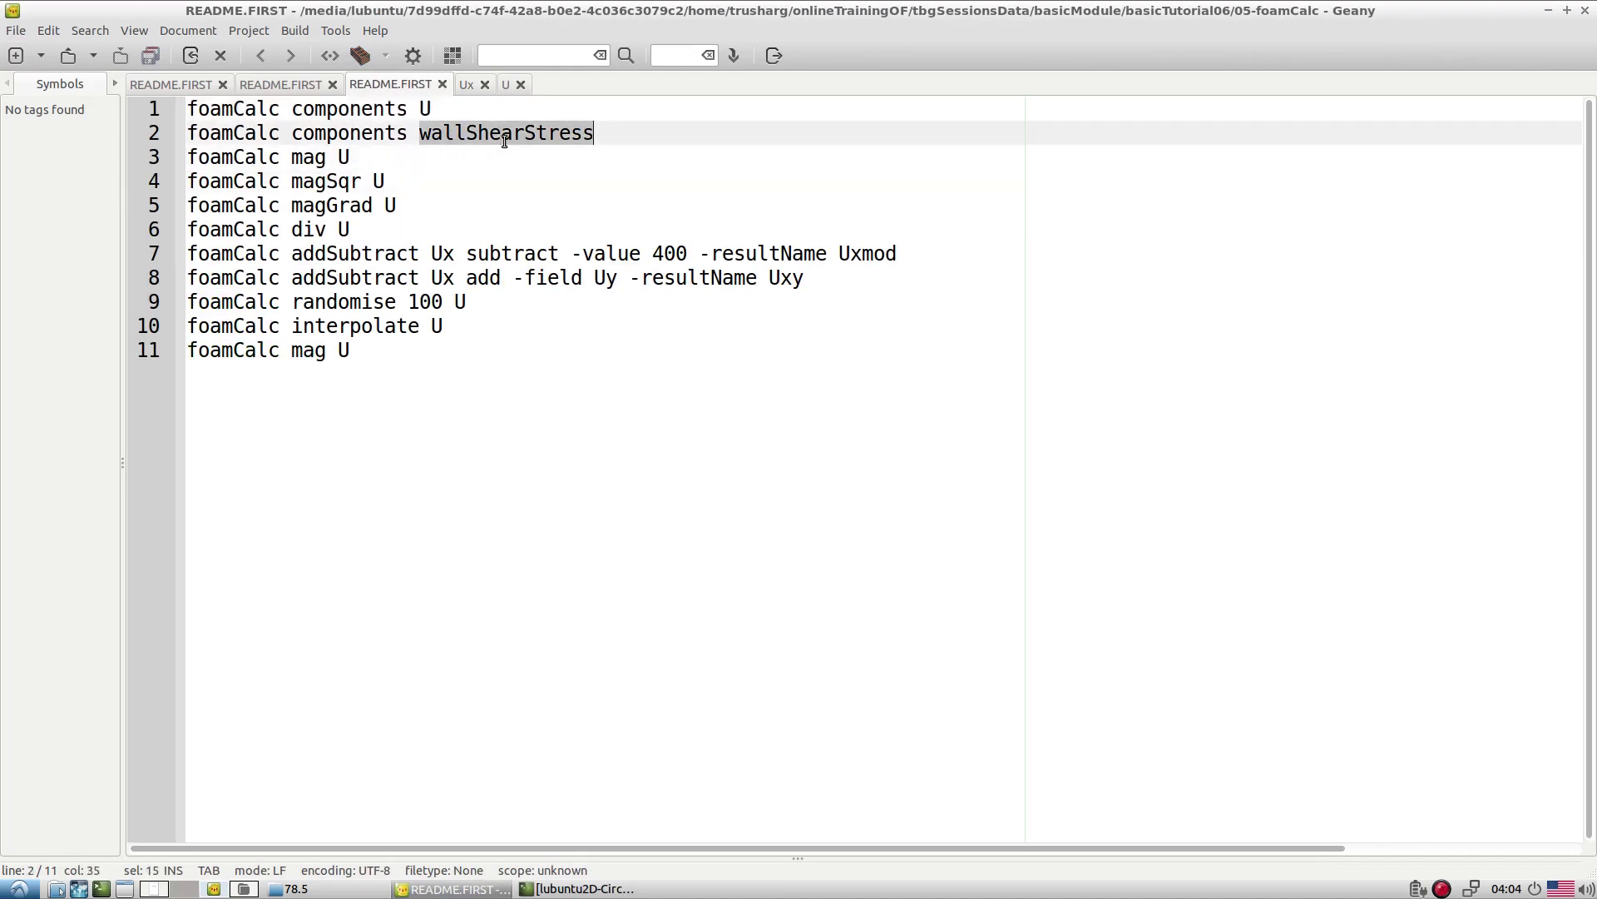
# Copy foamCalc mag U from the README into the terminal and run it with the -latestTime option
pyautogui.click(498, 186)
pyautogui.moveTo(356, 159); pyautogui.dragTo(173, 154)
pyautogui.hotkey('ctrl', 'c')
pyautogui.click(549, 888)
pyautogui.middleClick(818, 583)
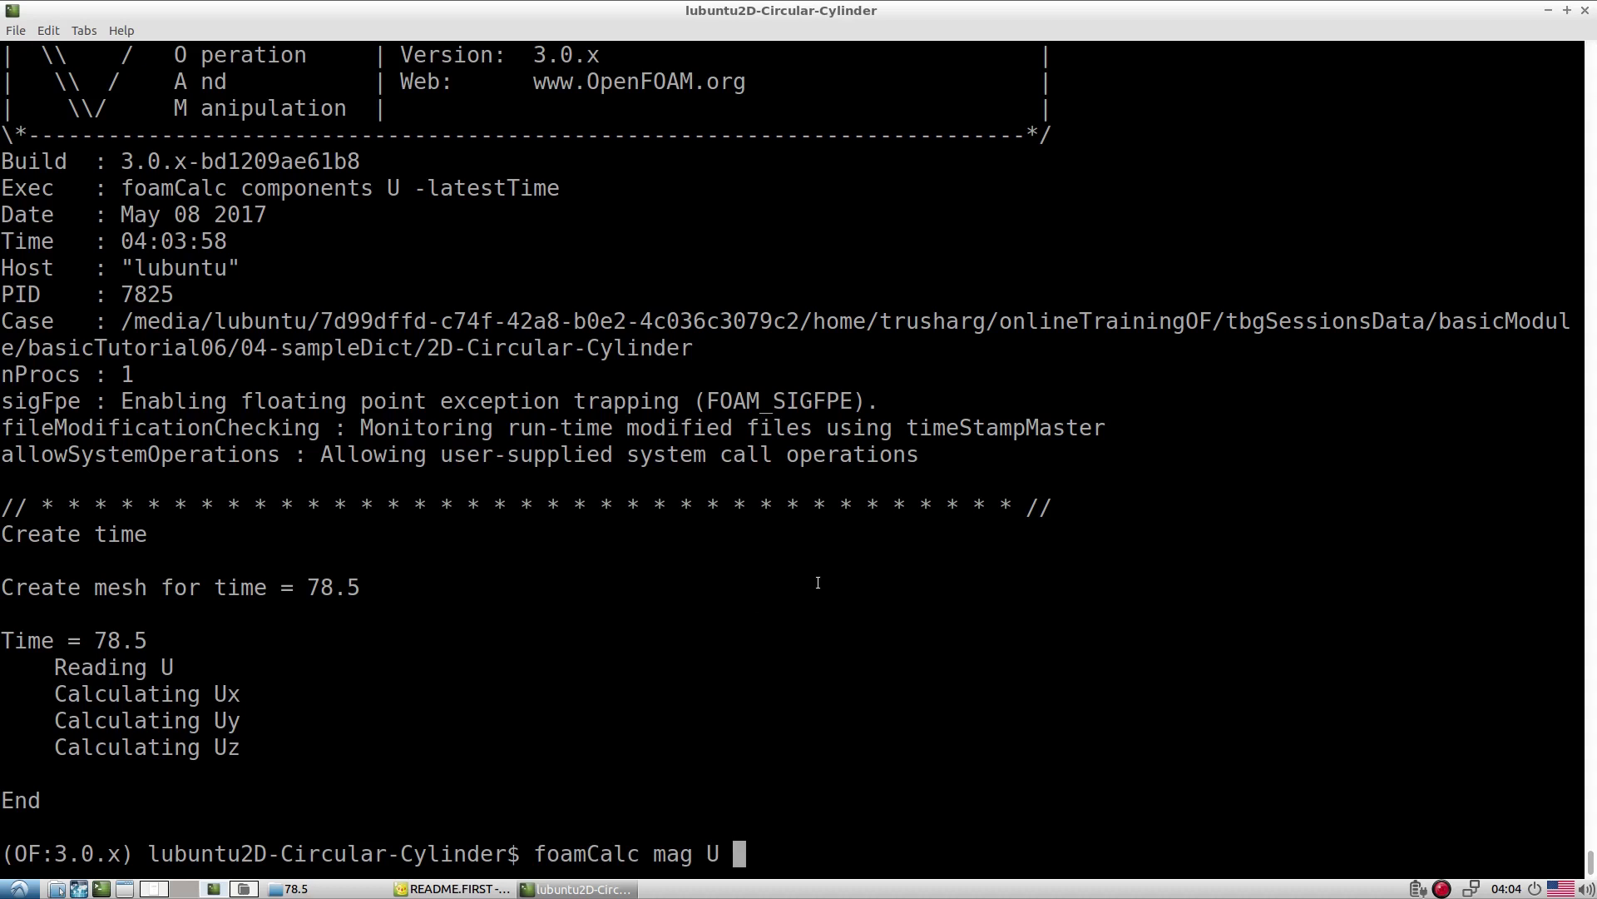
pyautogui.moveTo(419, 188); pyautogui.dragTo(563, 187)
pyautogui.middleClick(1037, 444)
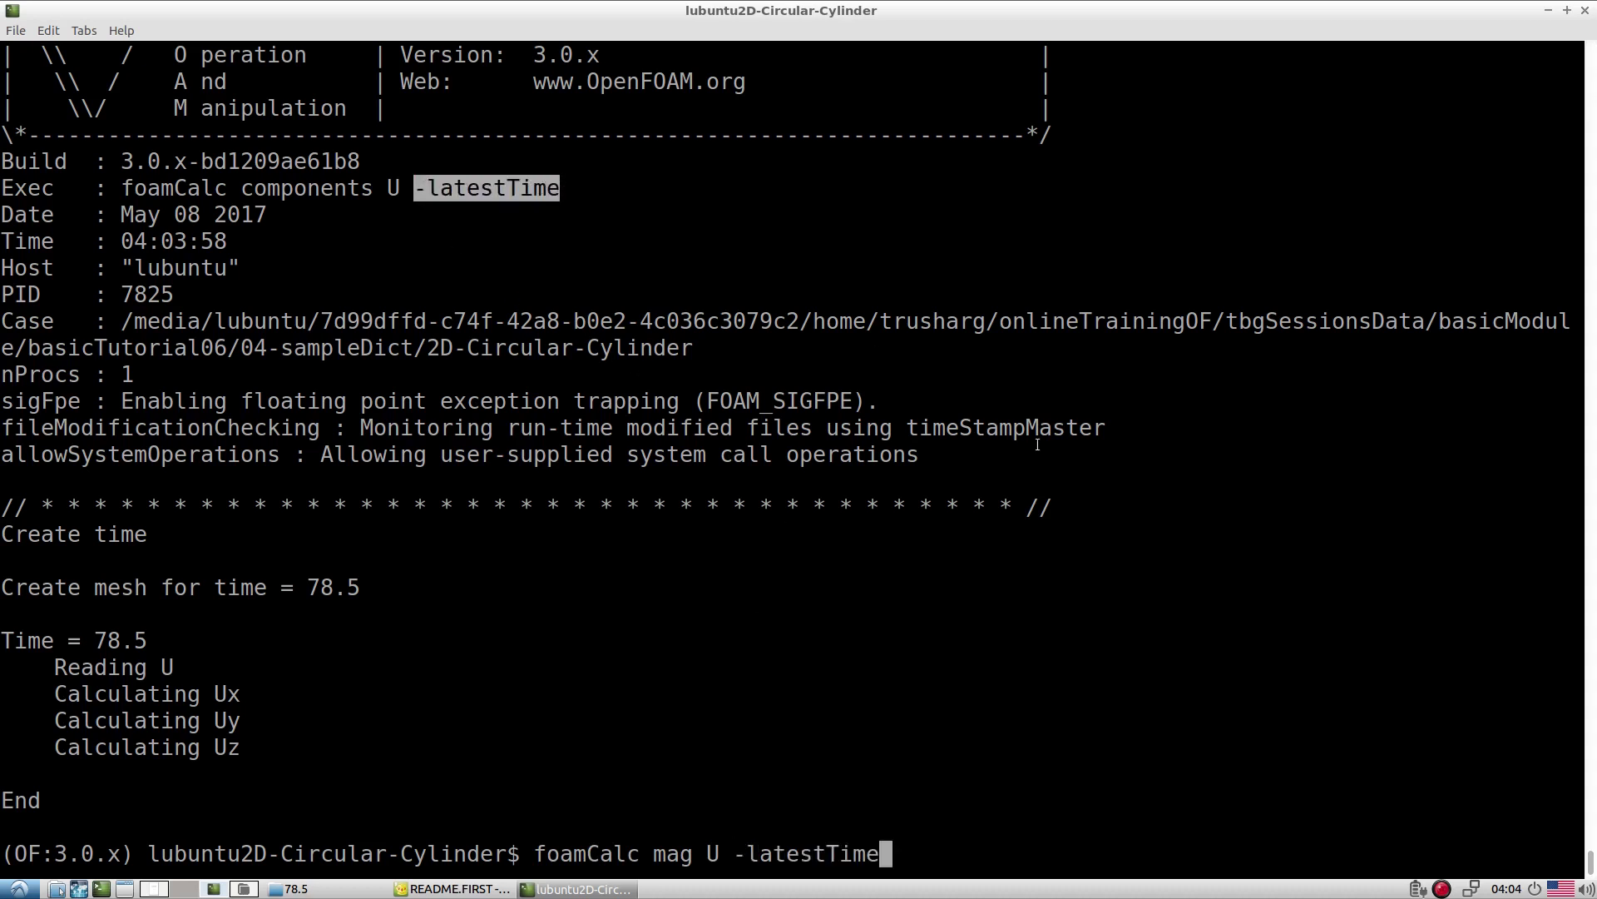
pyautogui.press('Return')
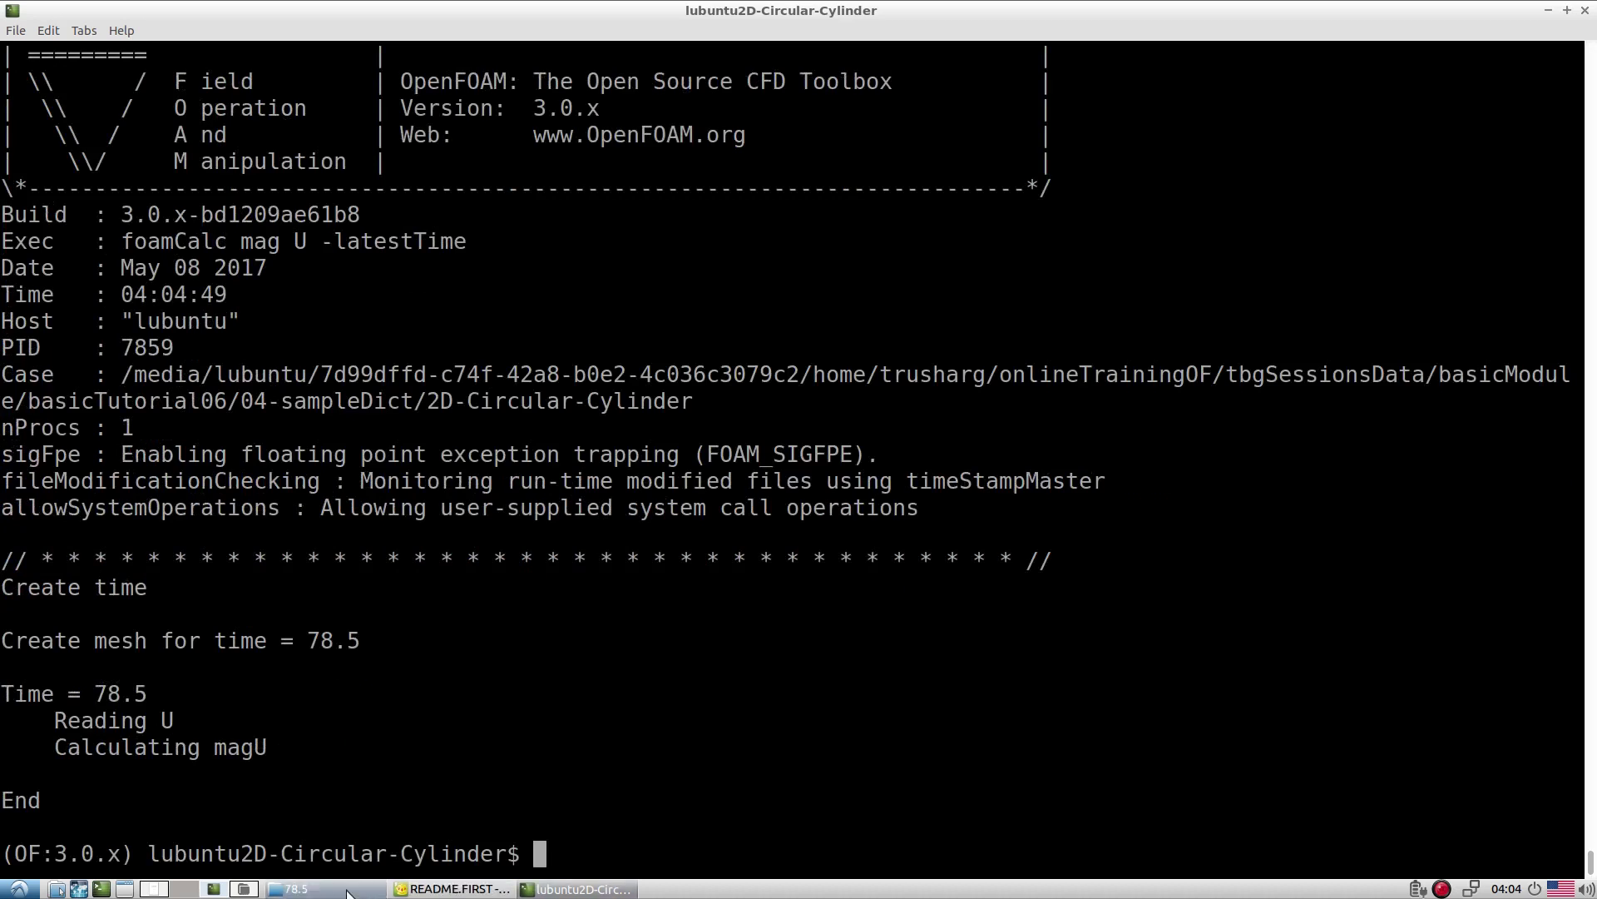
# Open the magU file from the 78.5 folder in Geany and examine its header and scalar values
pyautogui.click(295, 888)
pyautogui.click(615, 361)
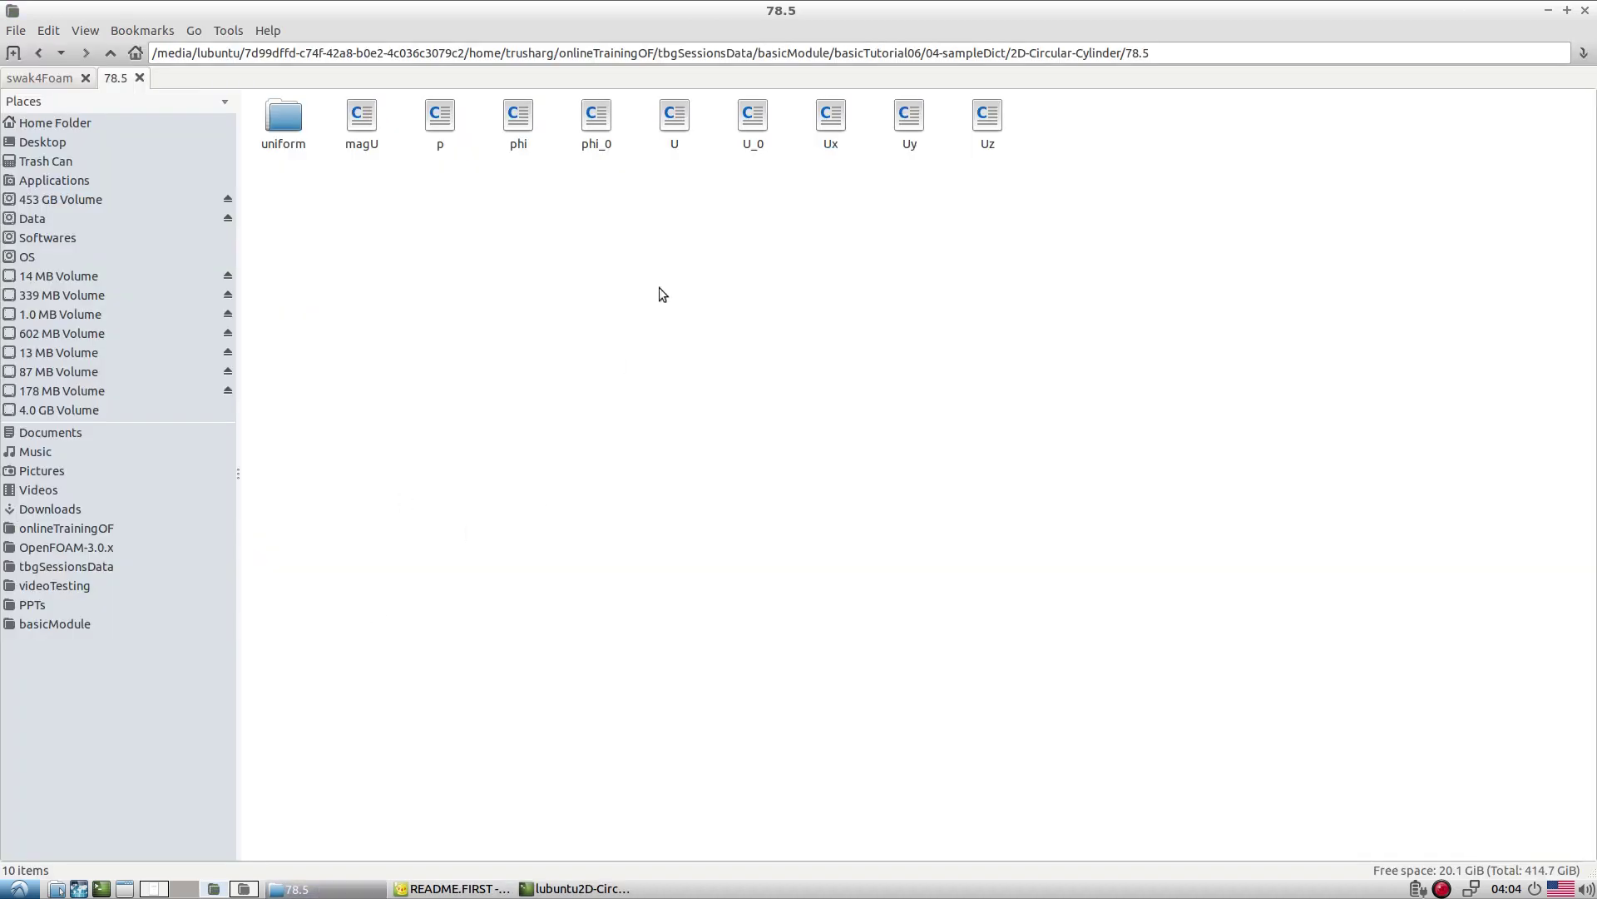
pyautogui.click(372, 140)
pyautogui.rightClick(372, 141)
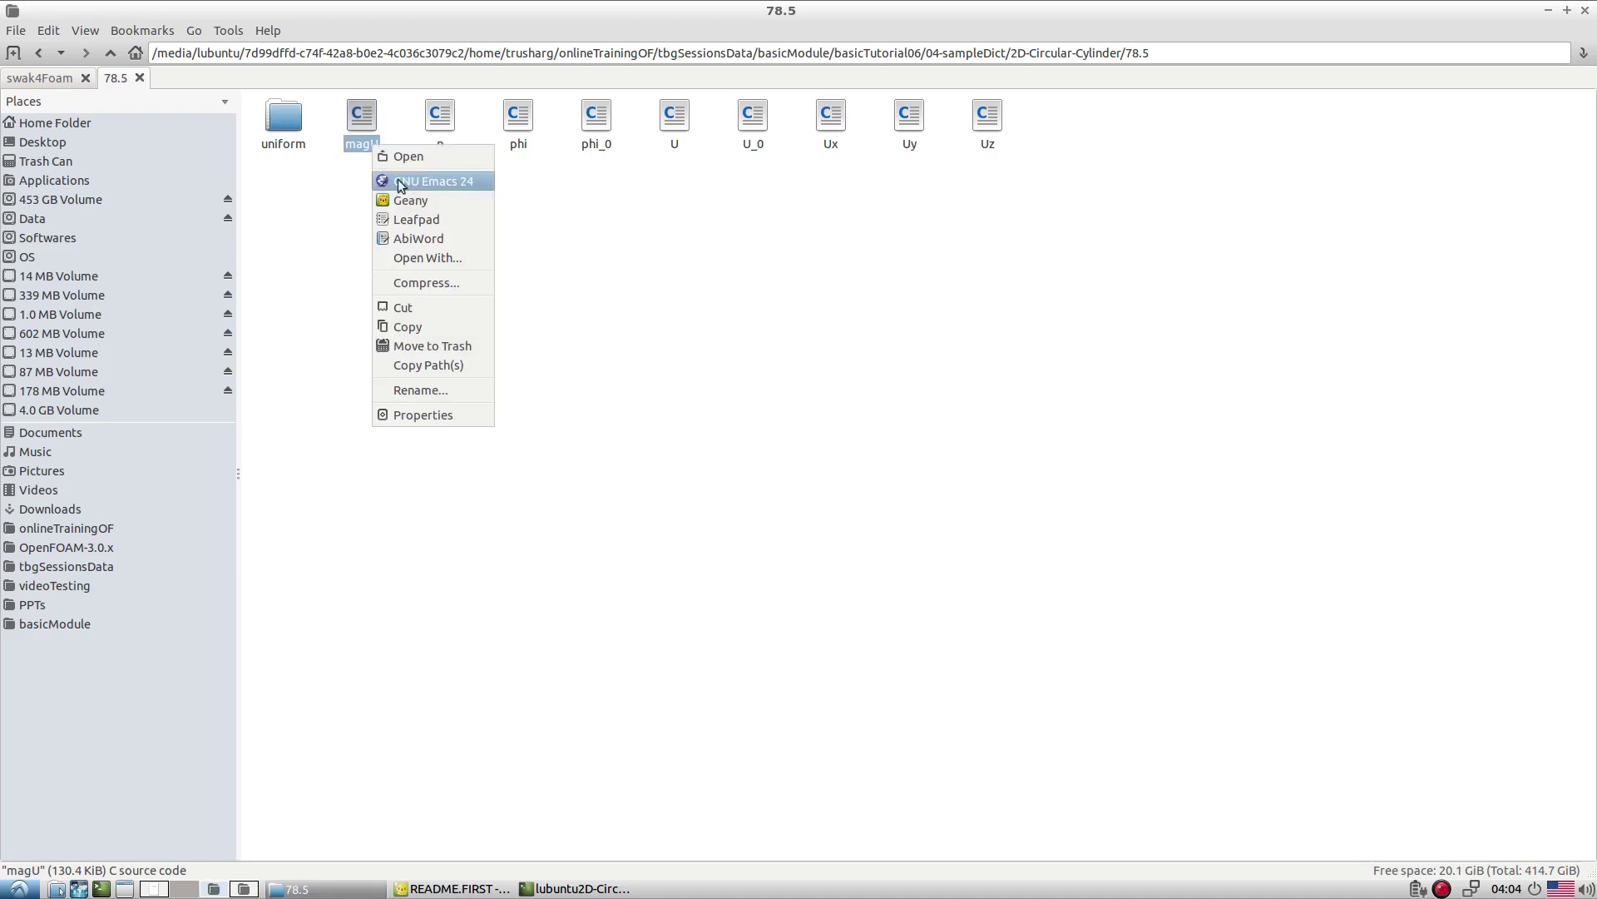
pyautogui.click(426, 181)
pyautogui.scroll(-5, 369, 494)
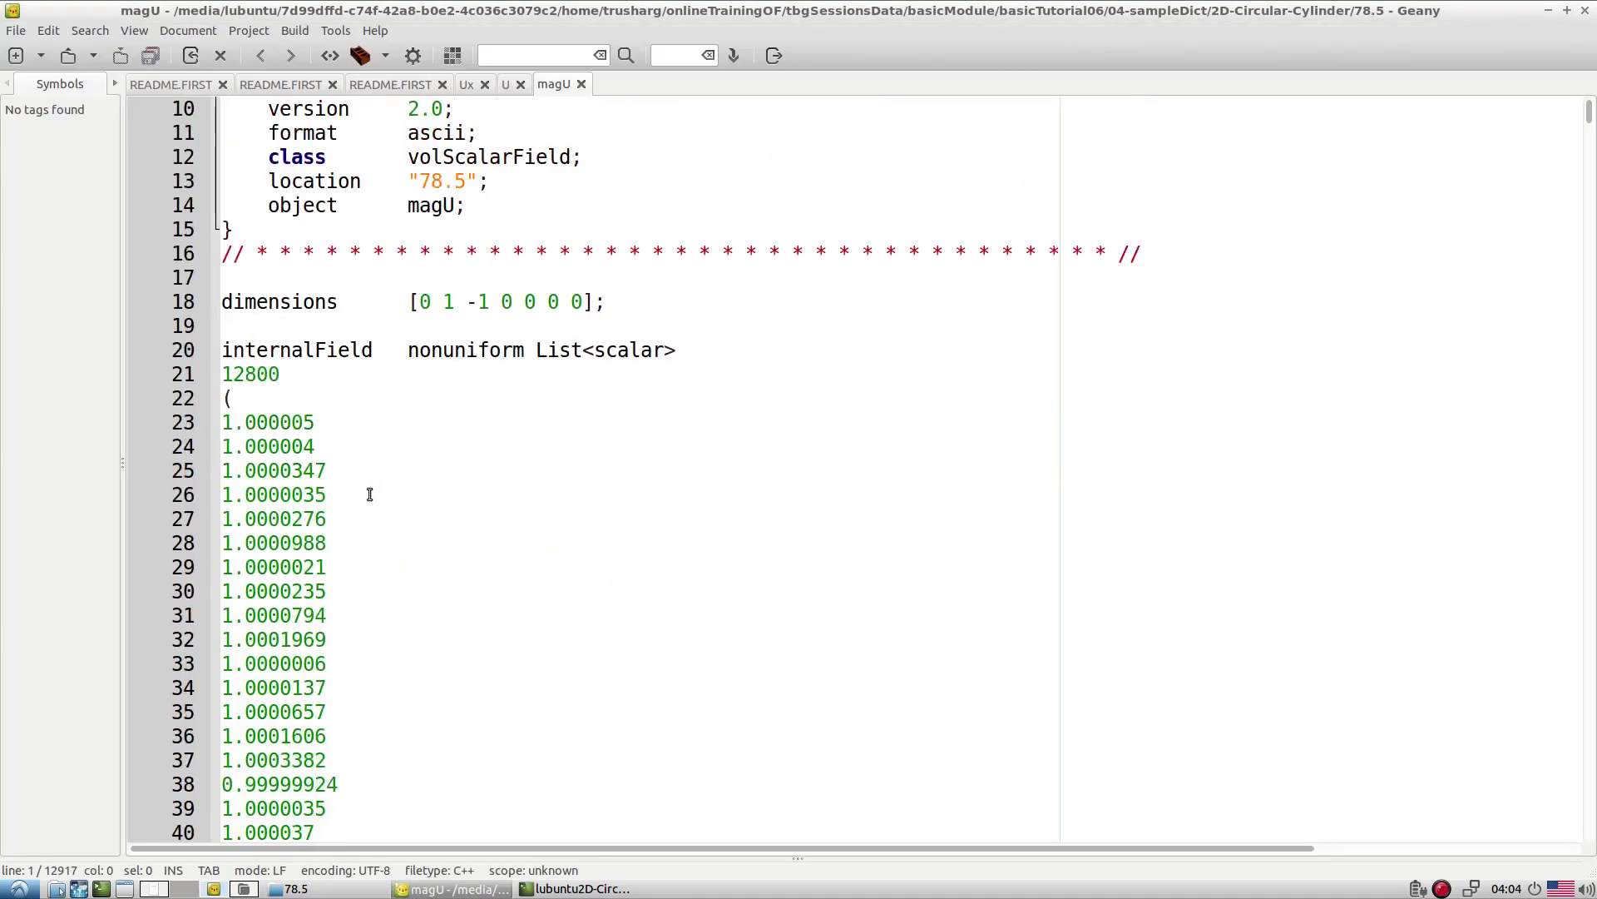
pyautogui.scroll(3, 369, 494)
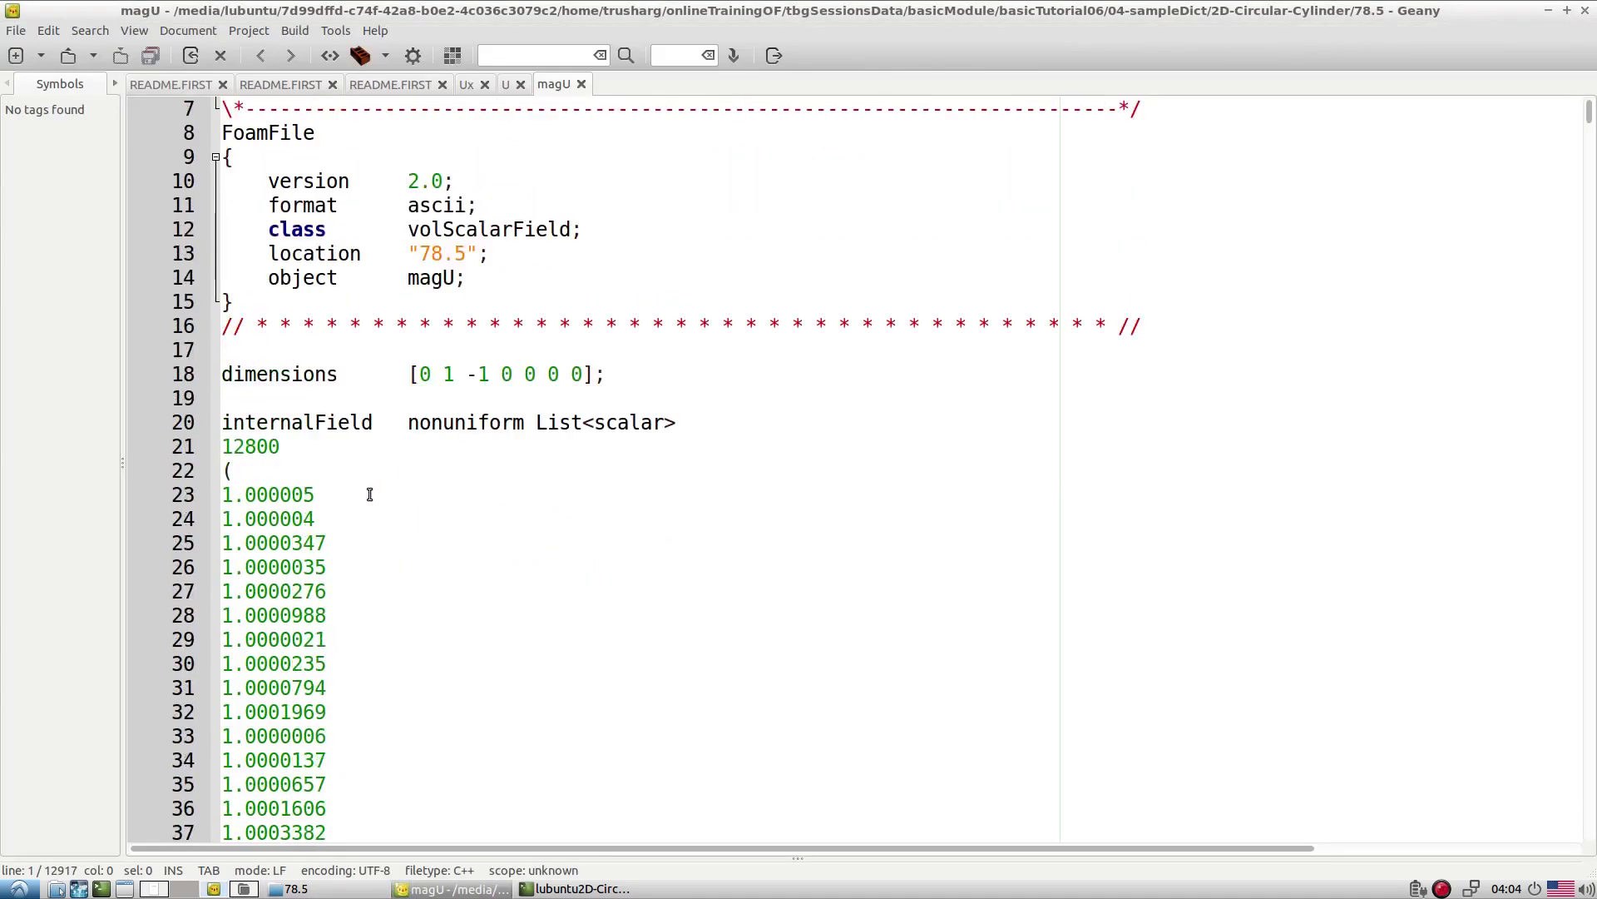
pyautogui.scroll(-1, 385, 403)
pyautogui.scroll(3, 387, 405)
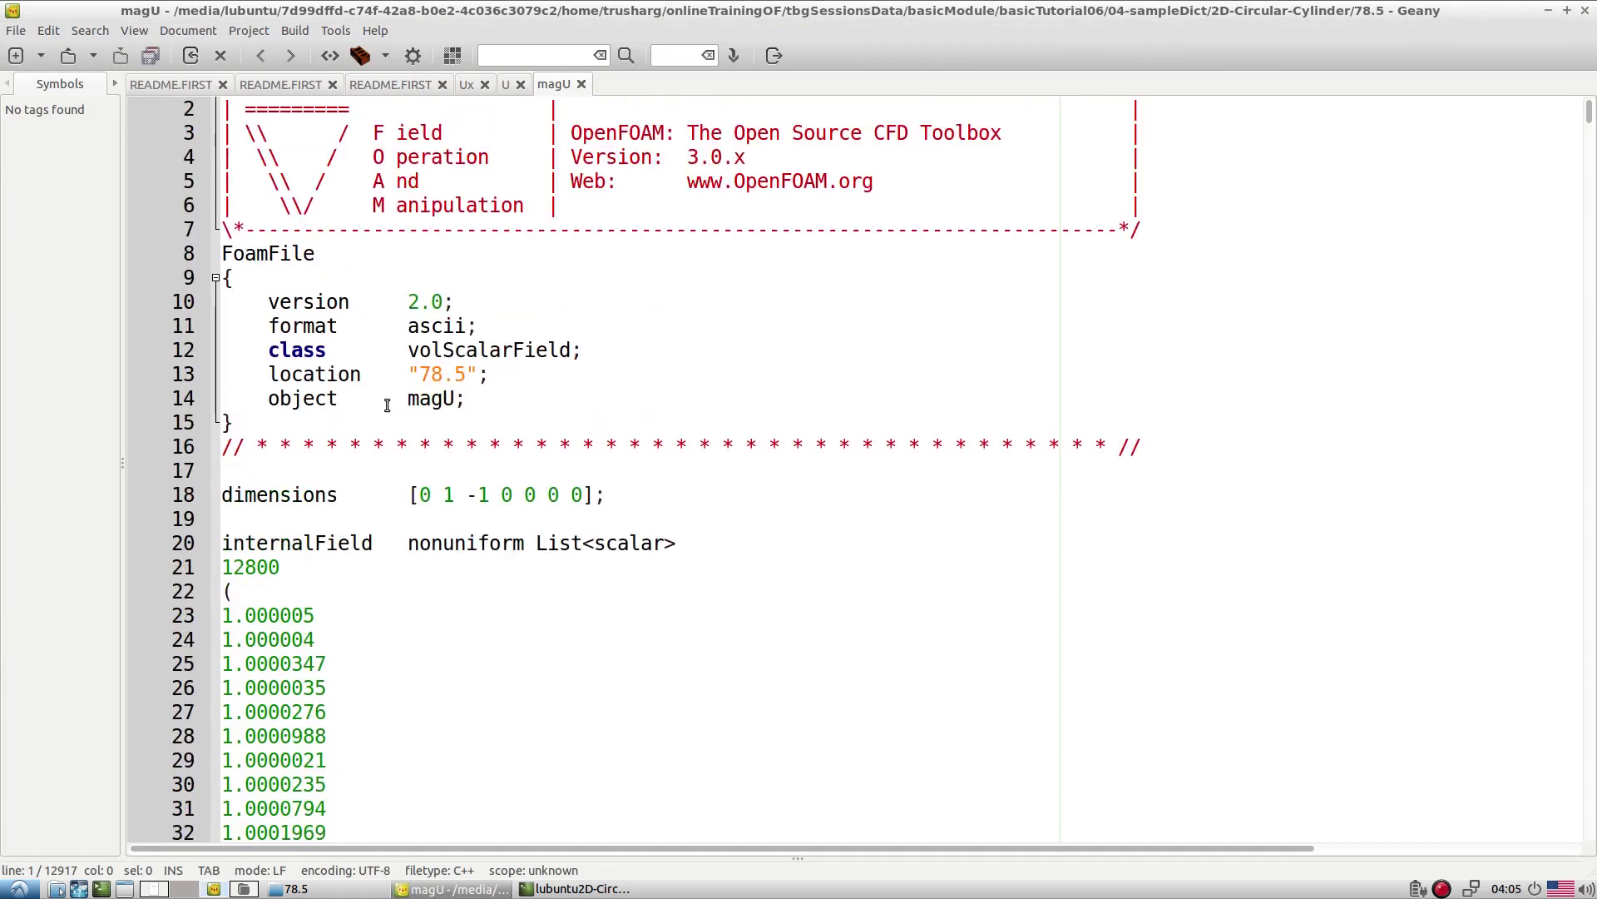
# Copy foamCalc magSqr U from the README, run it in the terminal, and interrupt it
pyautogui.click(560, 888)
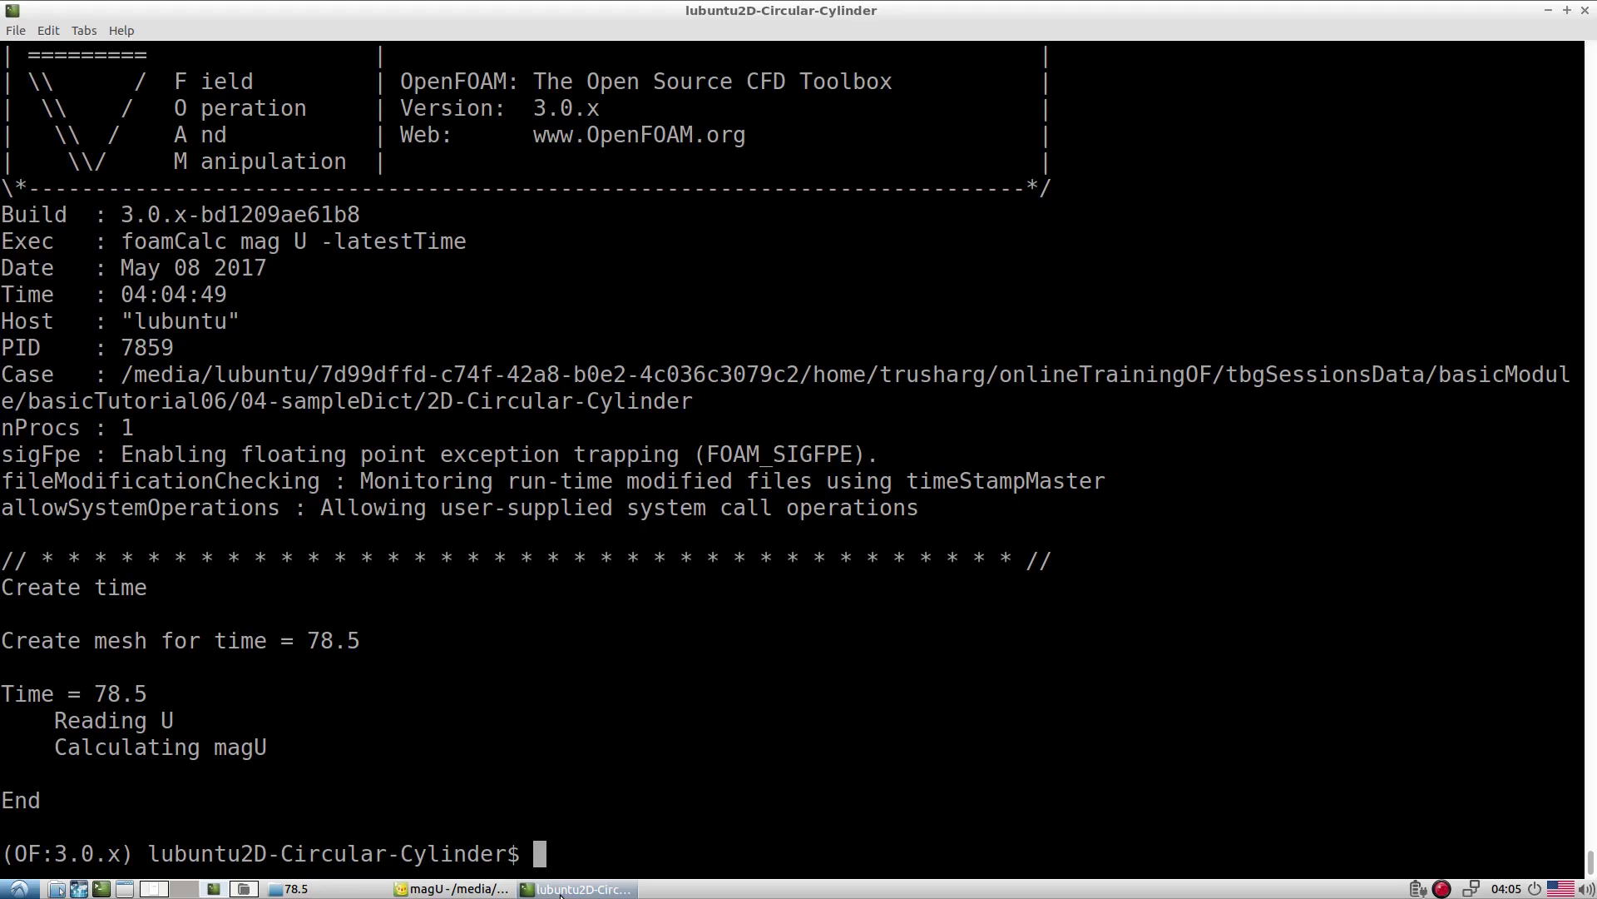
pyautogui.click(459, 889)
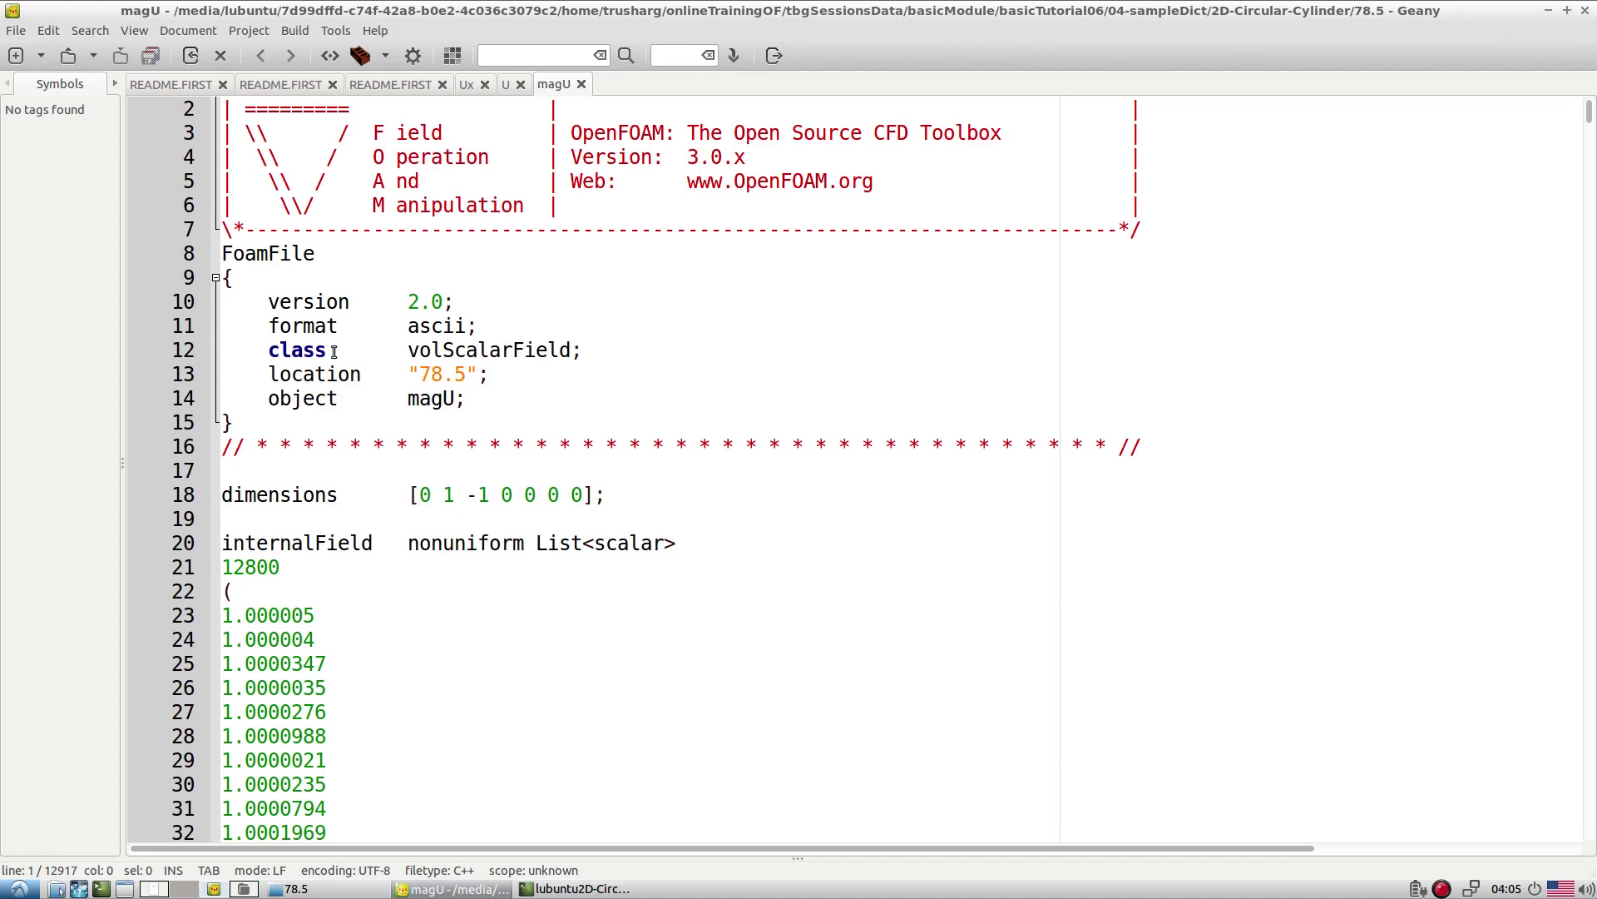
pyautogui.click(386, 87)
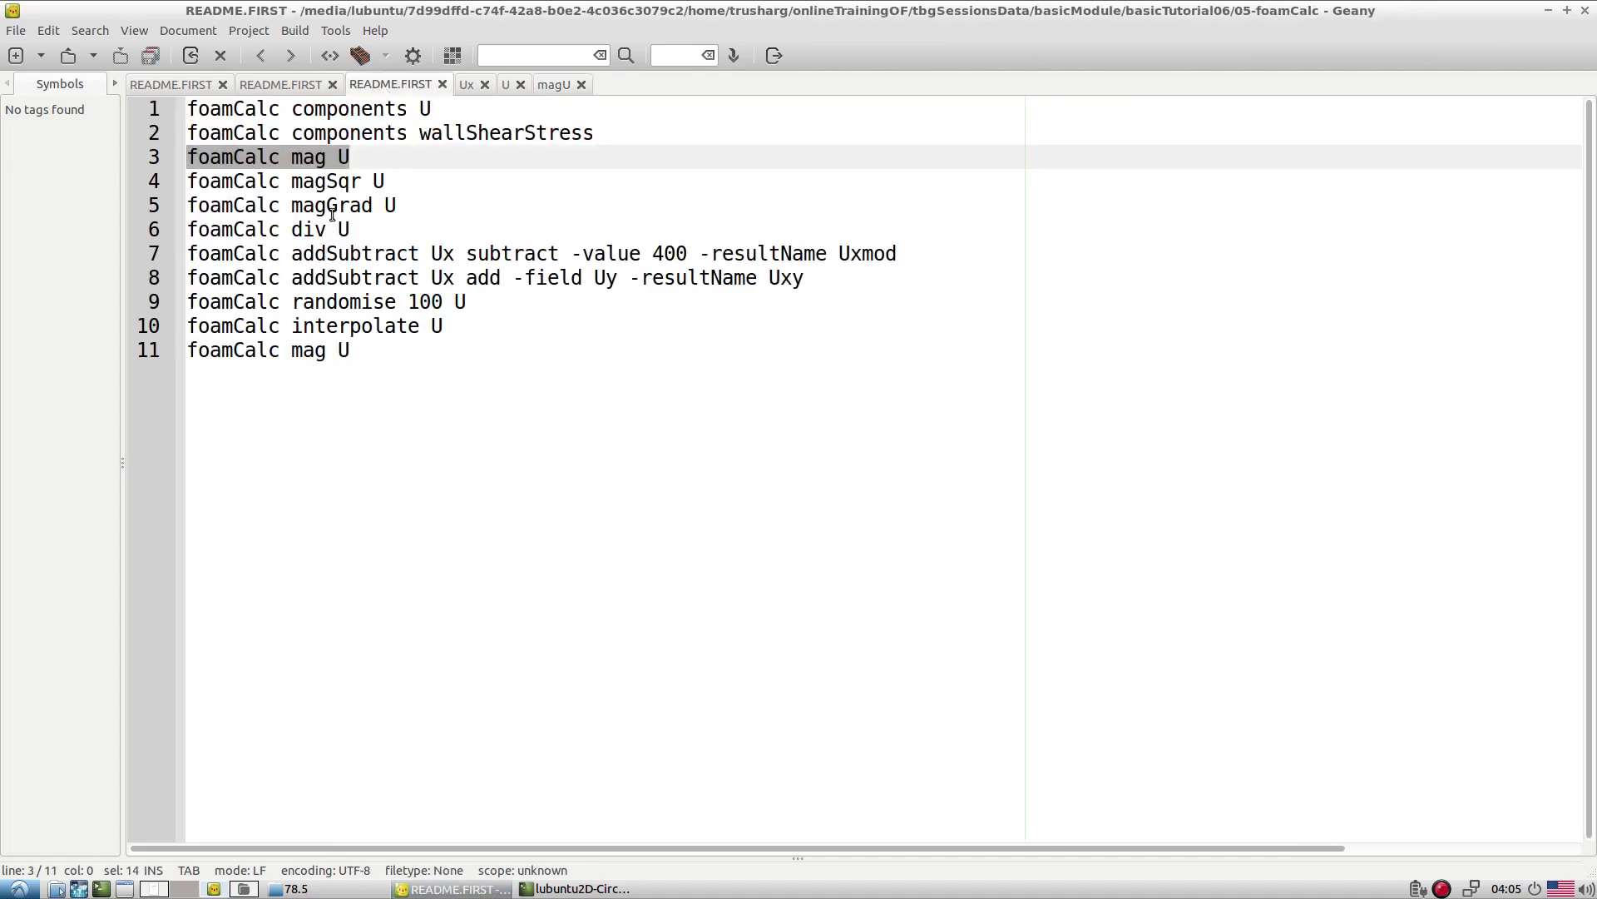
pyautogui.tripleClick(312, 187)
pyautogui.hotkey('ctrl', 'c')
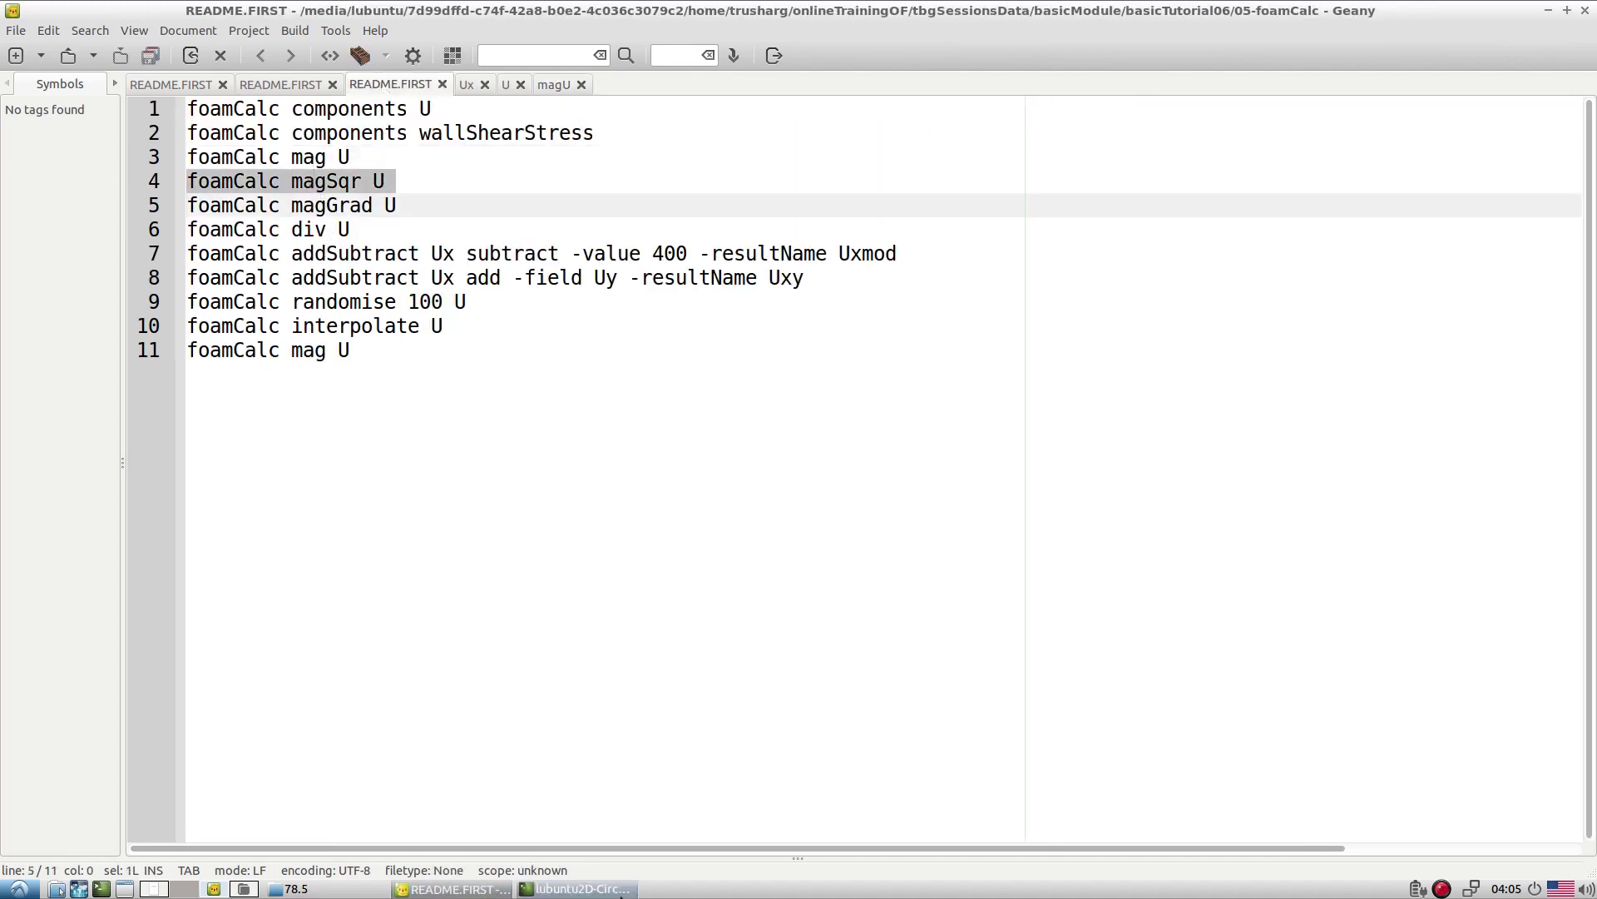
pyautogui.click(582, 889)
pyautogui.middleClick(791, 652)
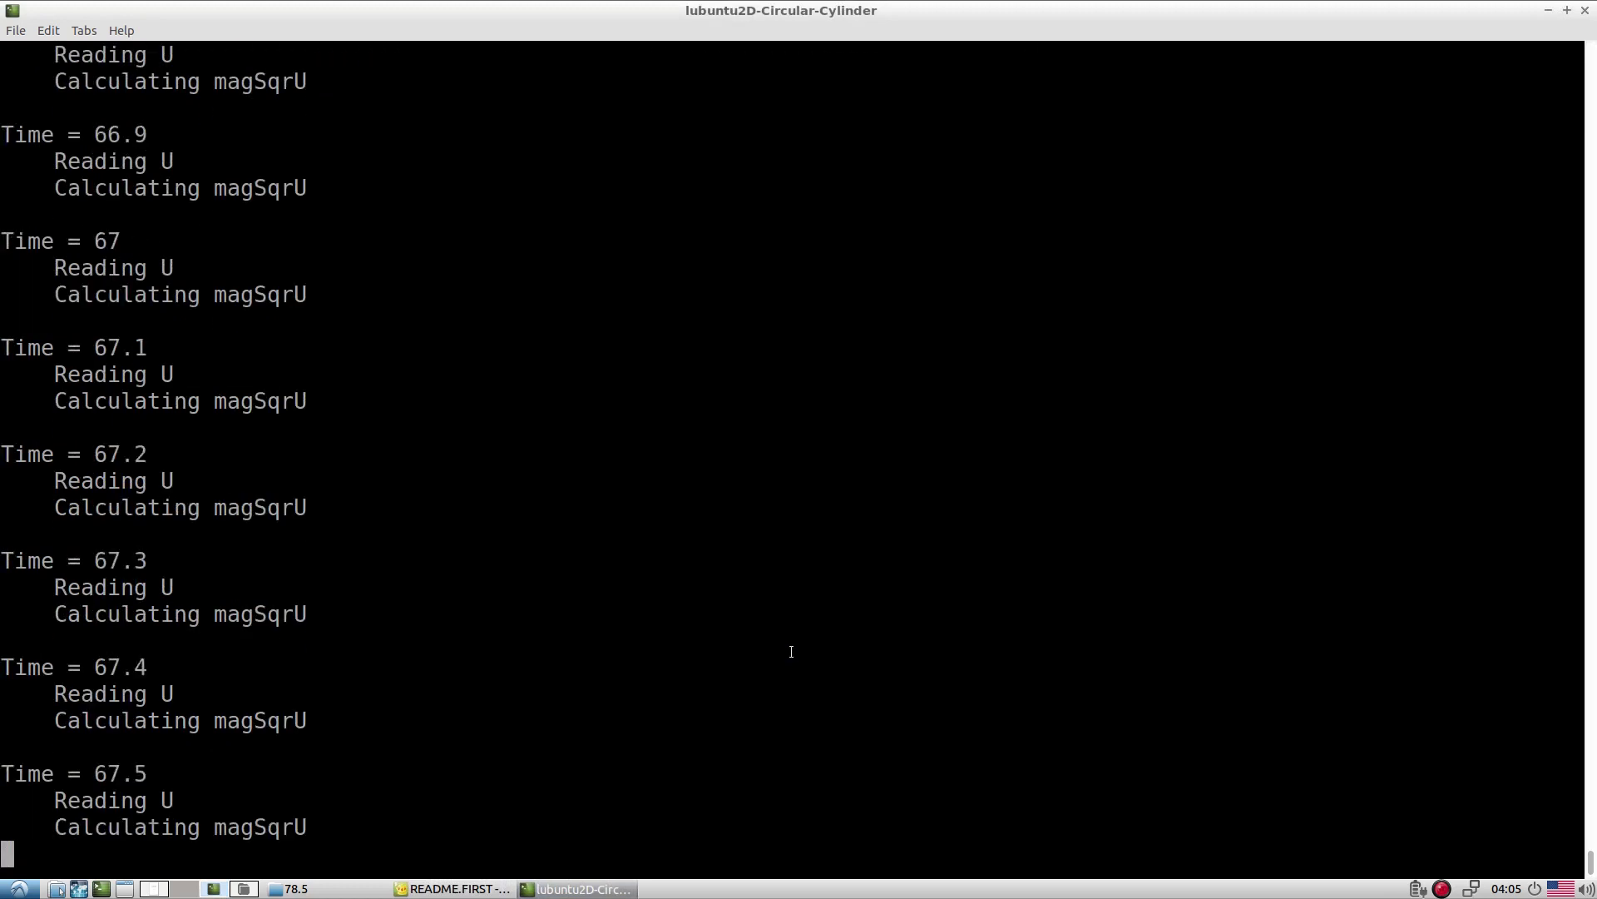
pyautogui.hotkey('ctrl', 'c')
# Rerun foamCalc magSqr U with the -latestTime option
pyautogui.press('Up')
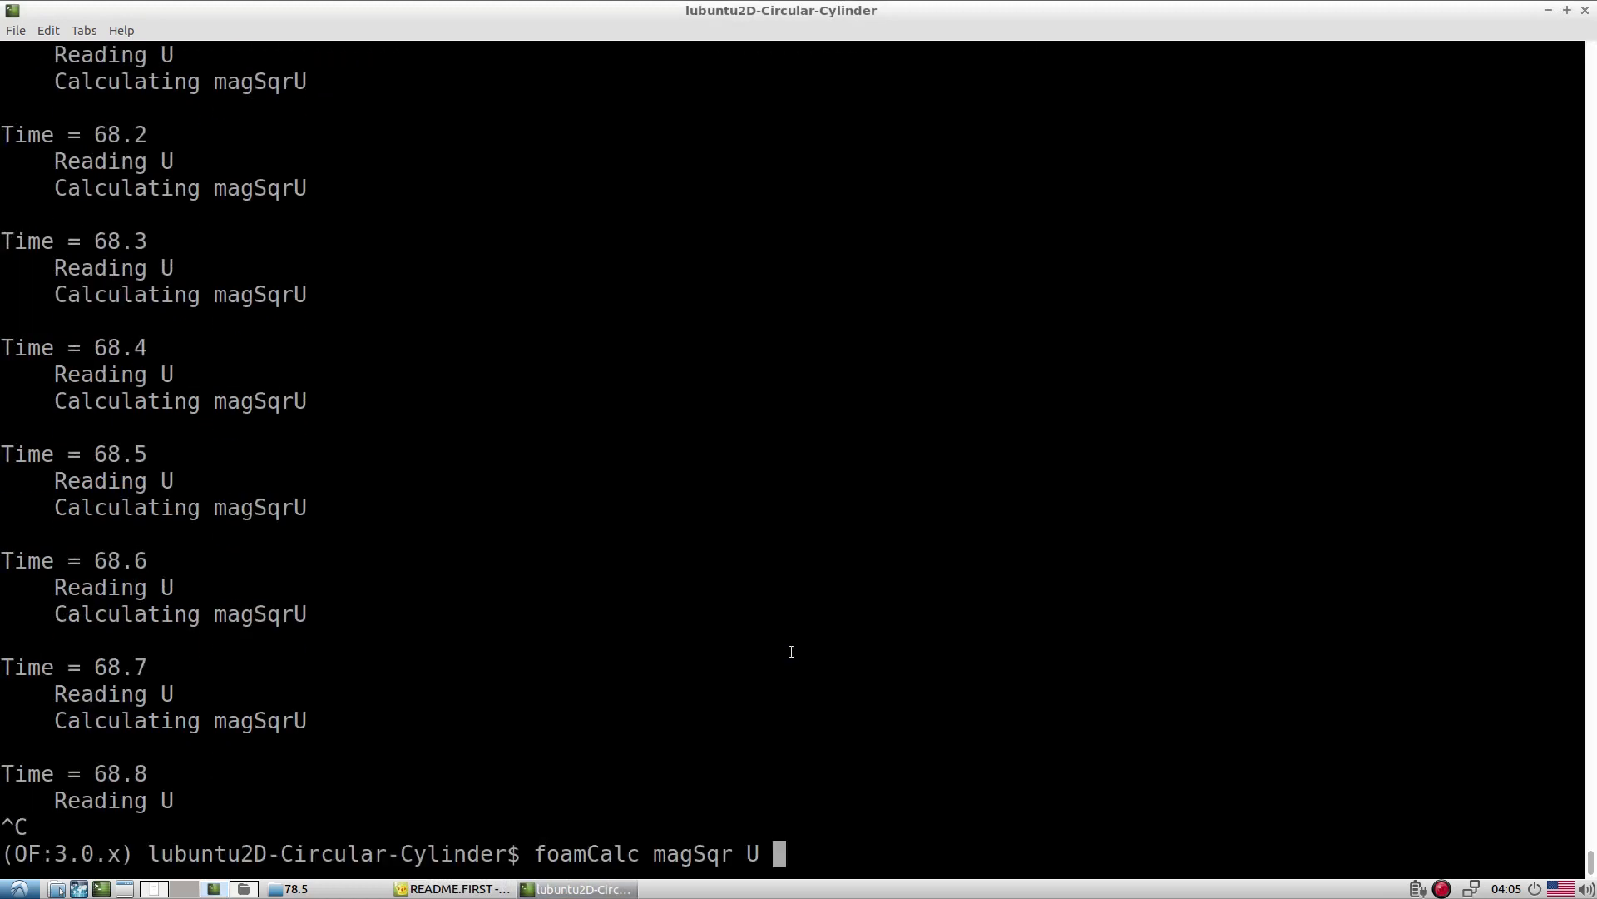
pyautogui.write('-latestTime')
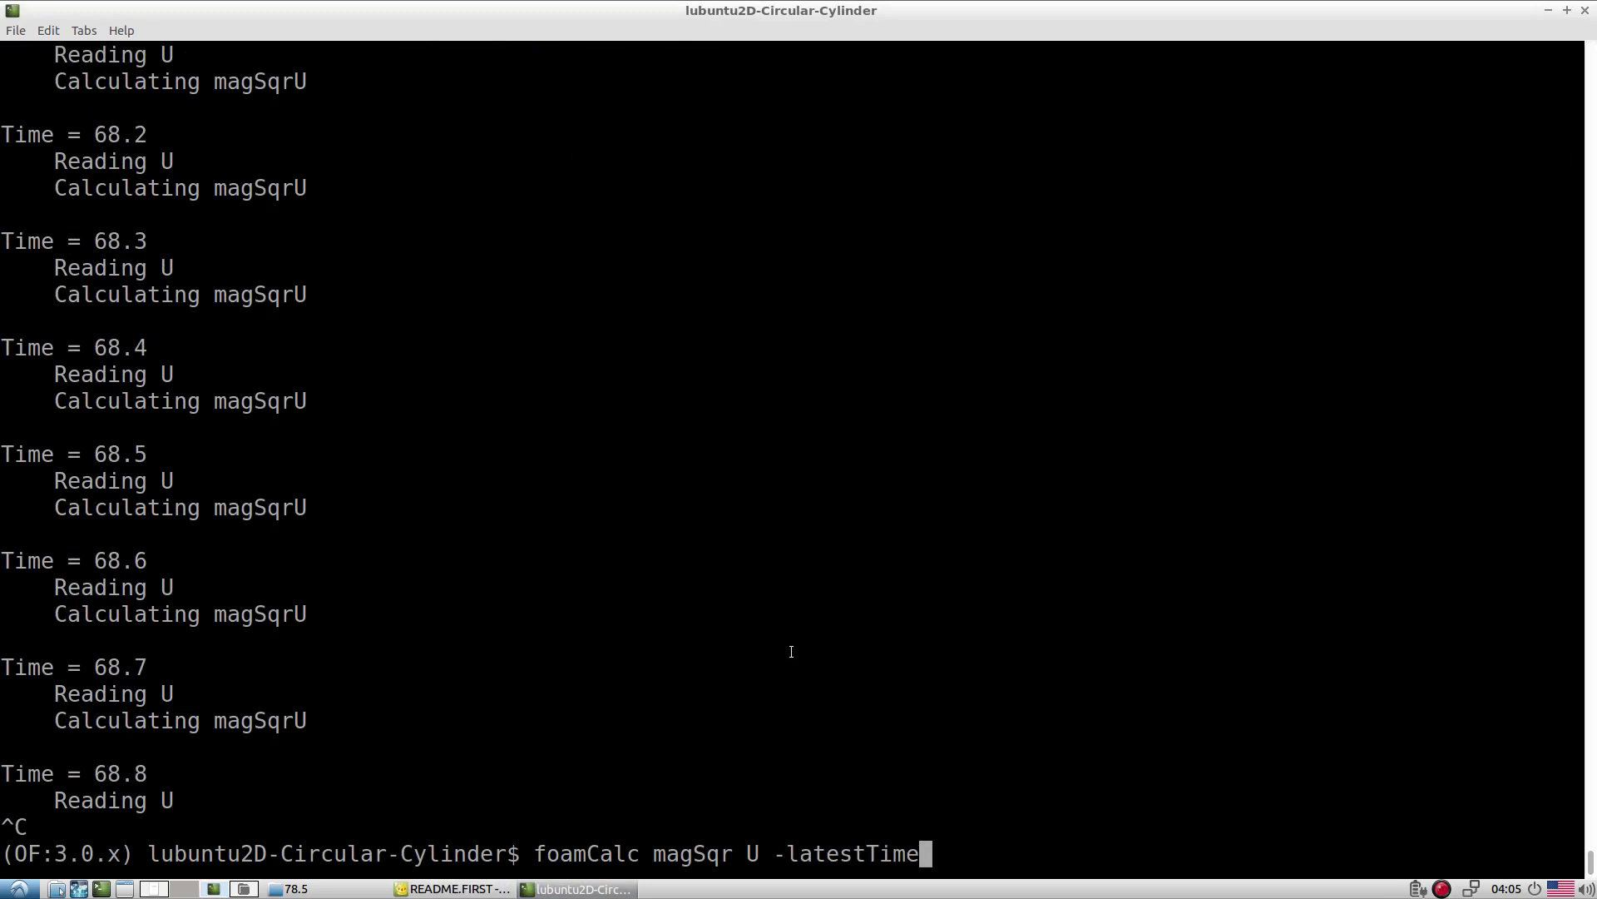
pyautogui.press('Return')
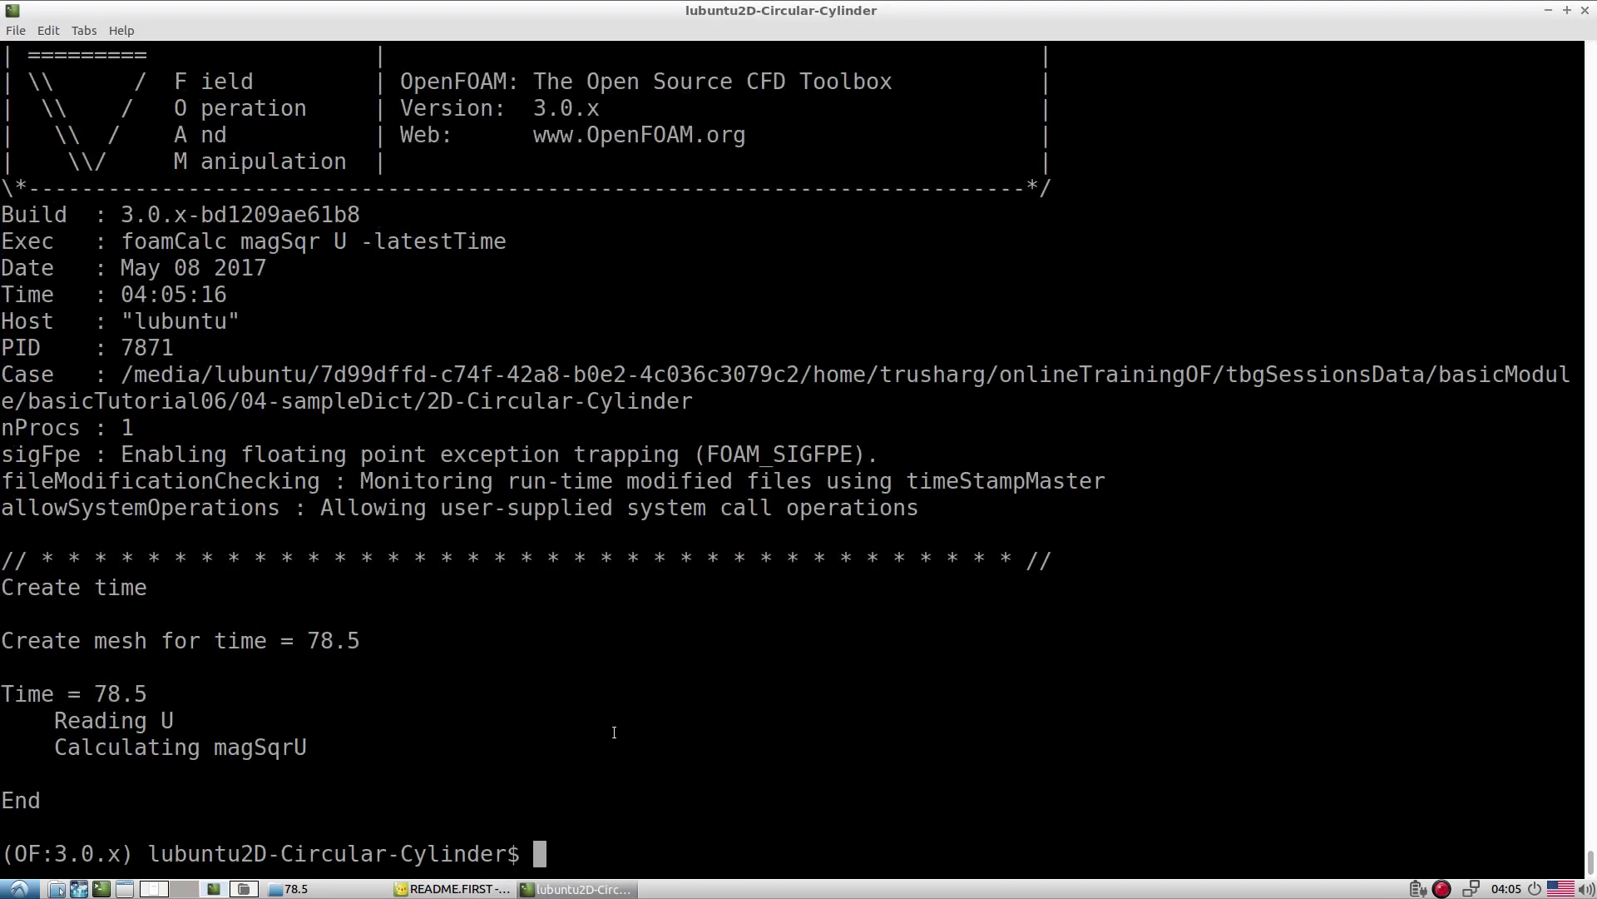
# Open the magSqrU file from the 78.5 folder in Geany and examine its values
pyautogui.click(291, 889)
pyautogui.rightClick(376, 152)
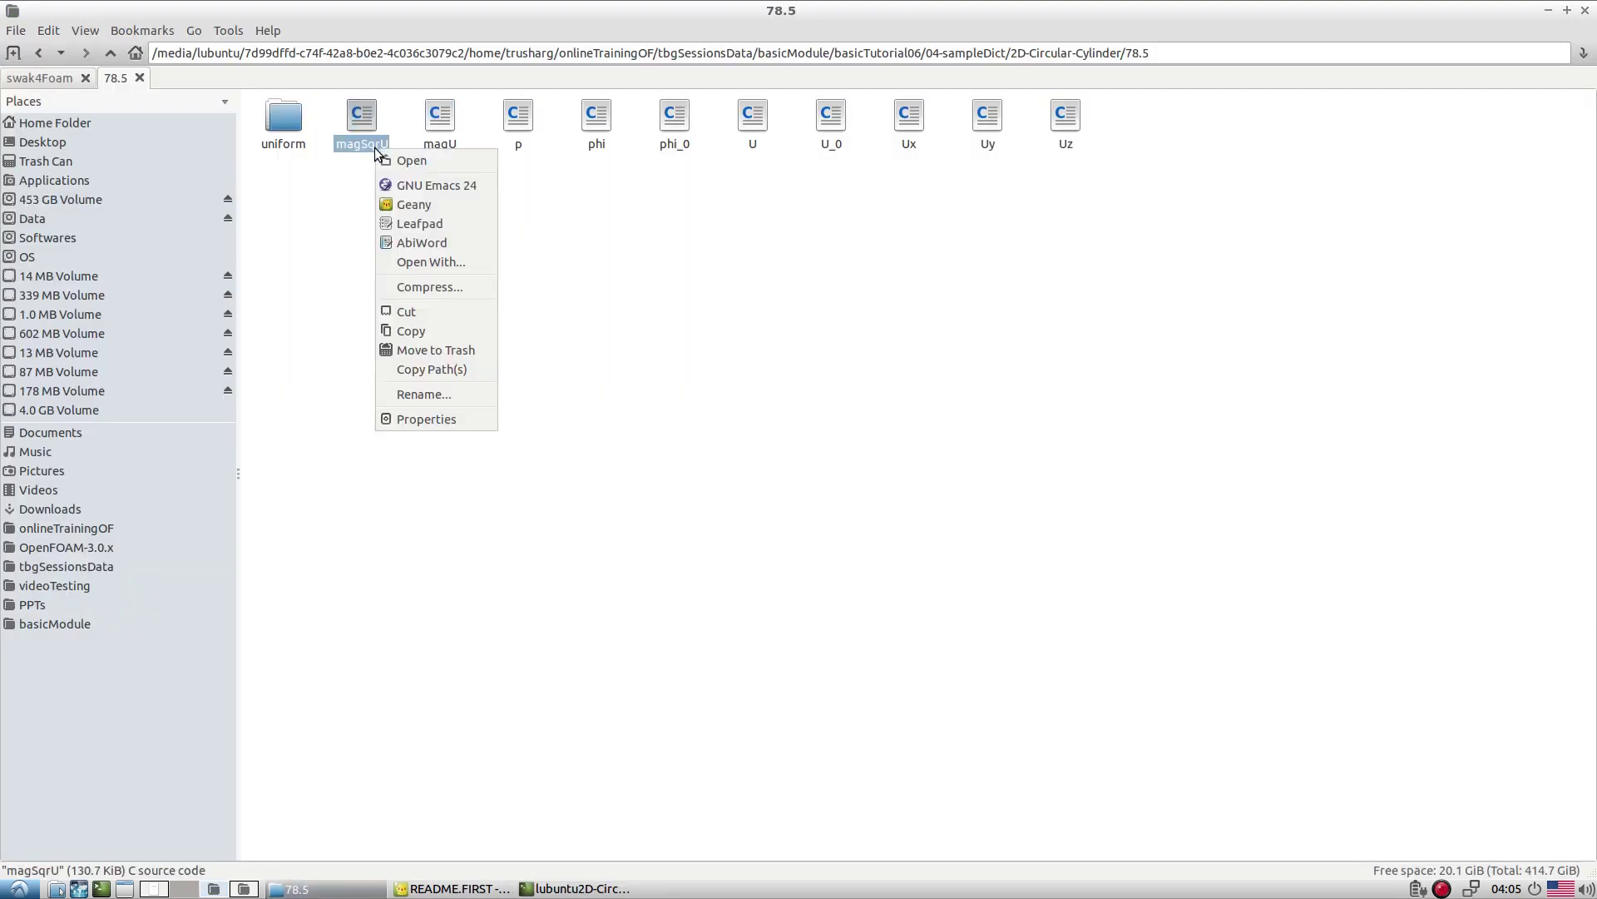
pyautogui.click(414, 205)
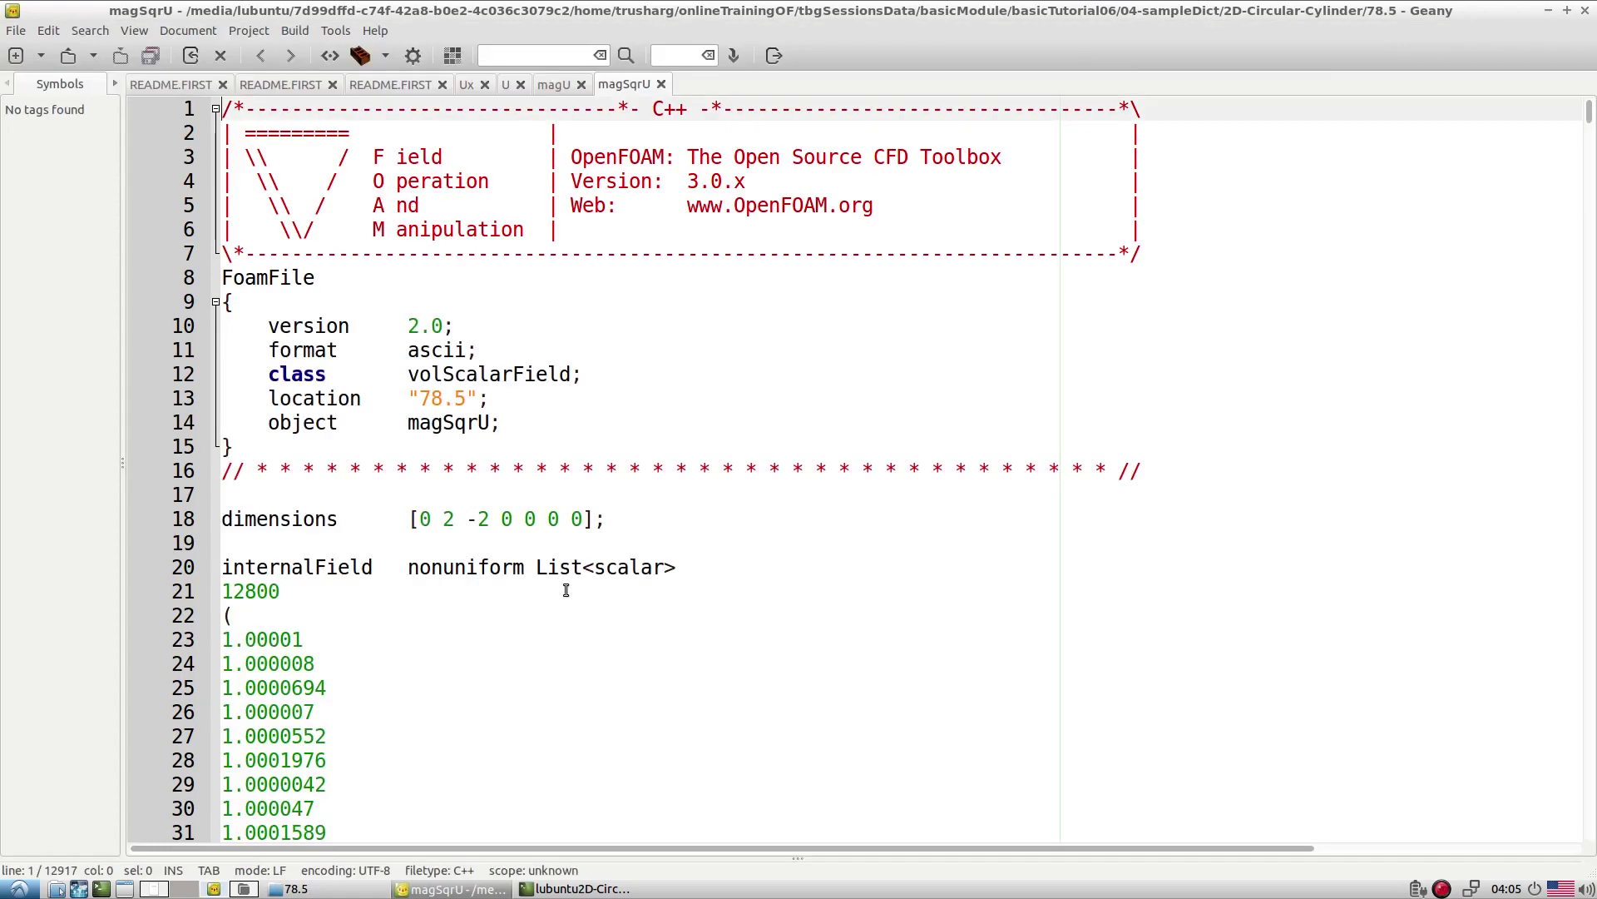
pyautogui.scroll(-20, 565, 590)
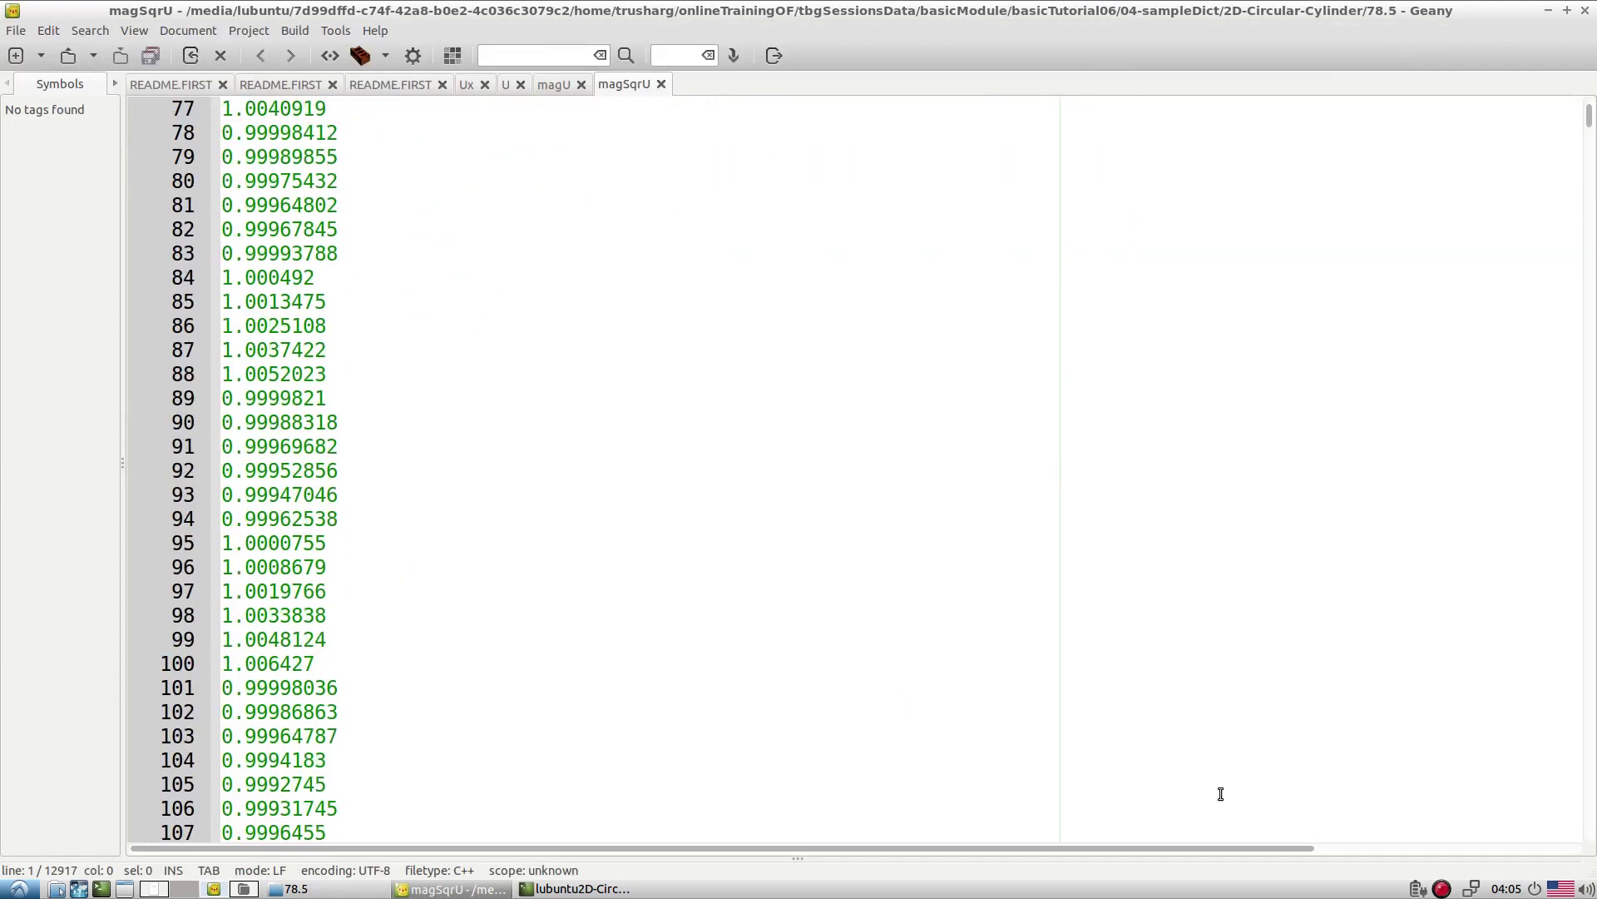
pyautogui.rightClick(1442, 888)
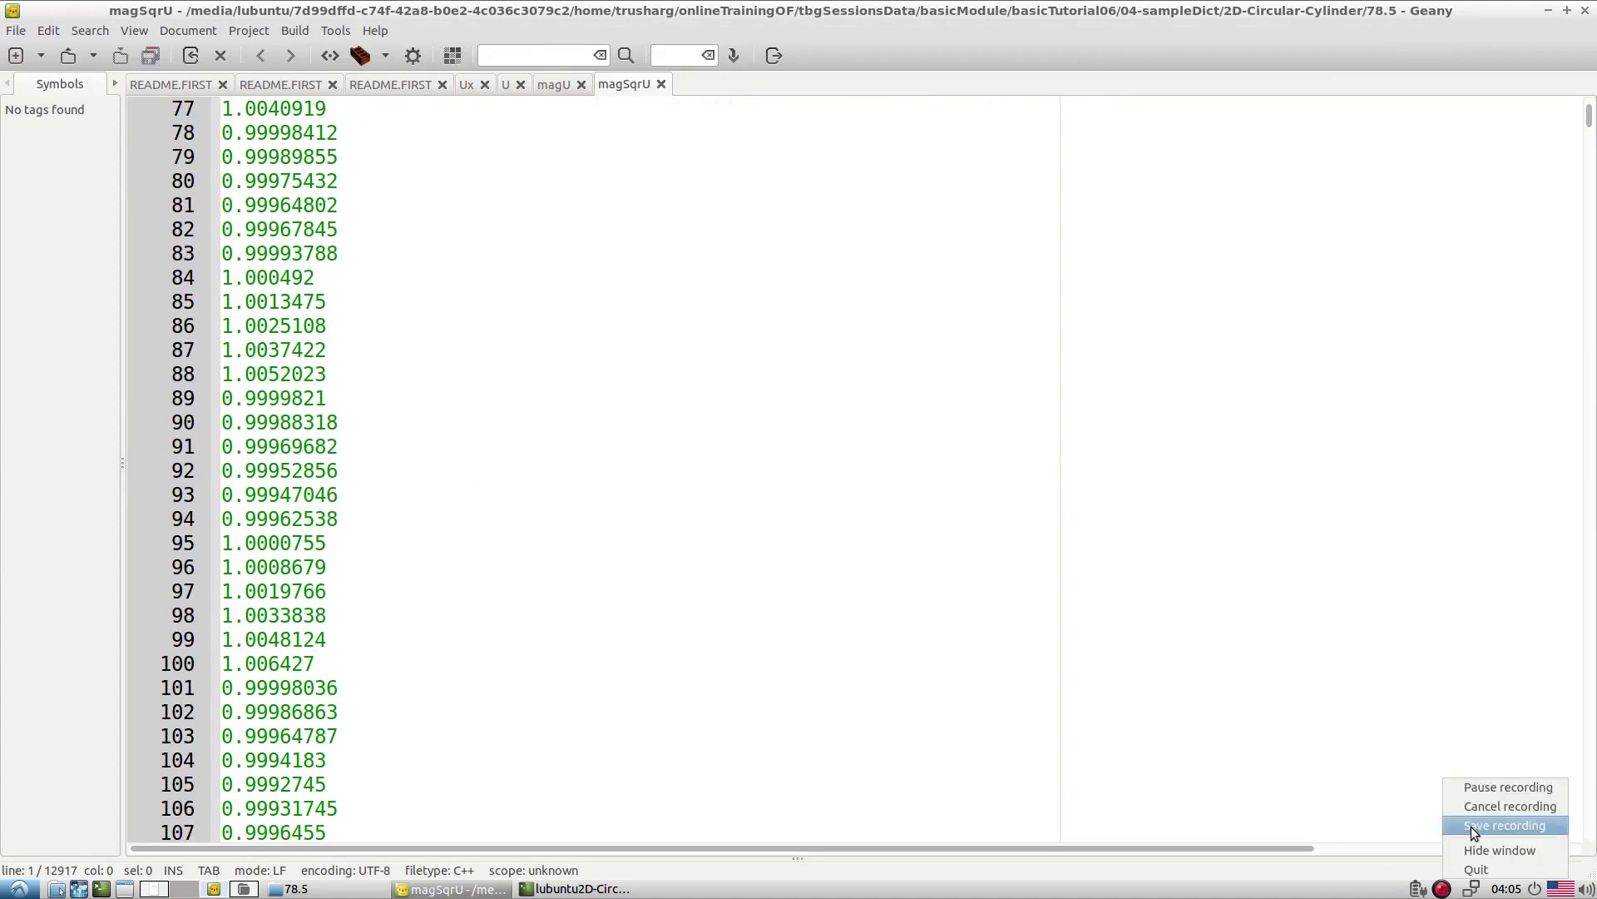
pyautogui.click(1165, 639)
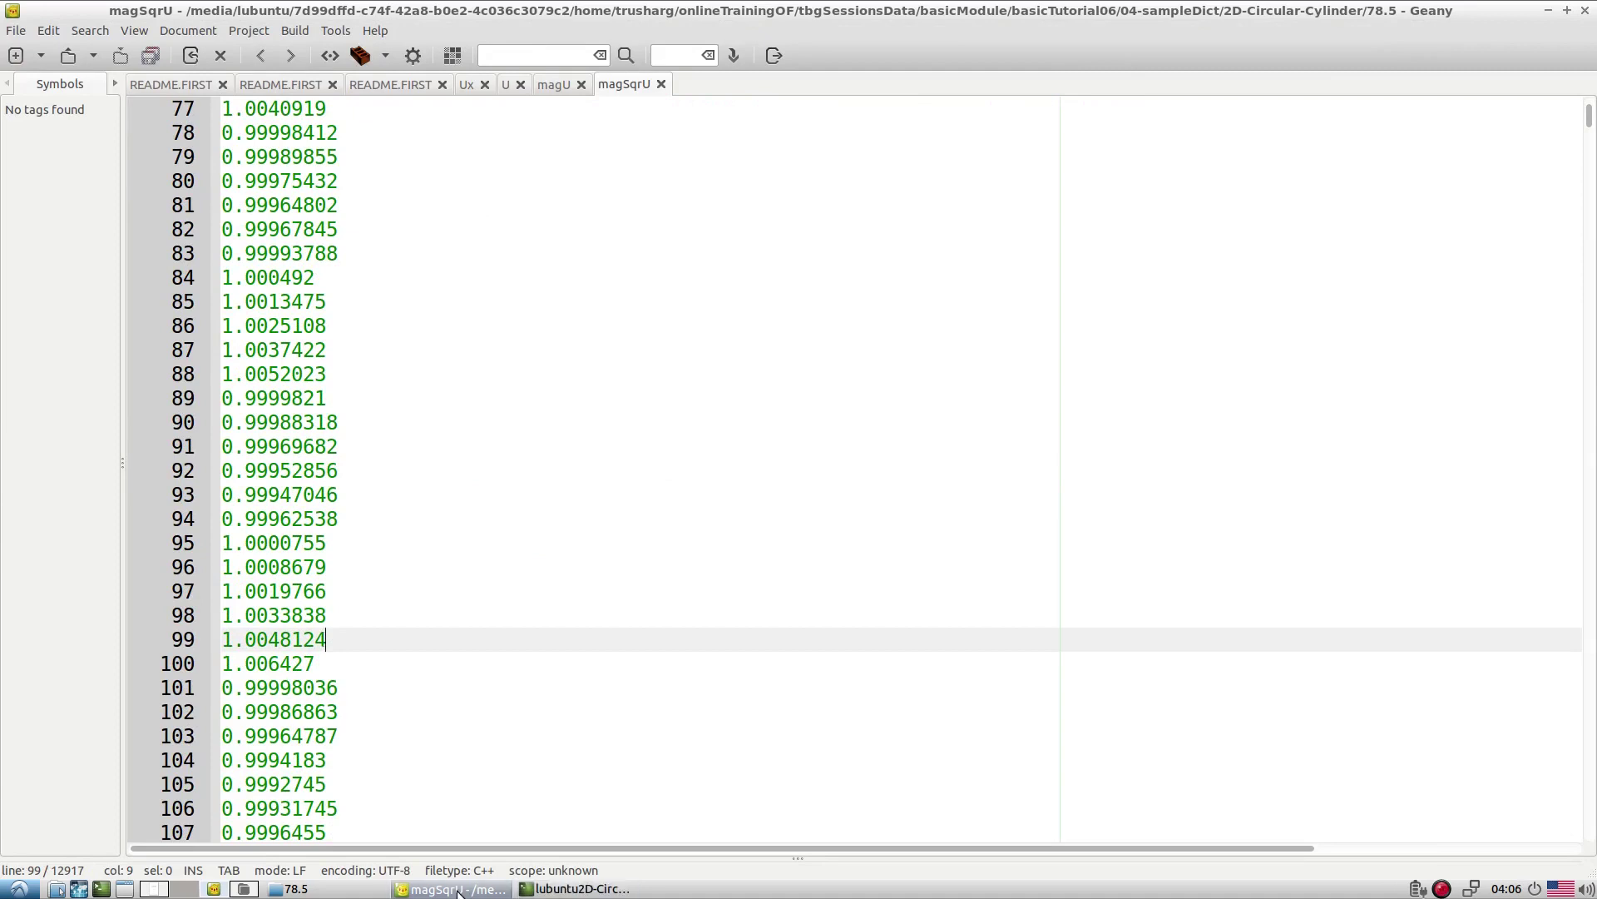
# Return to the foamCalc README and point out the magGrad keyword in the foamCalc magGrad U command
pyautogui.click(361, 83)
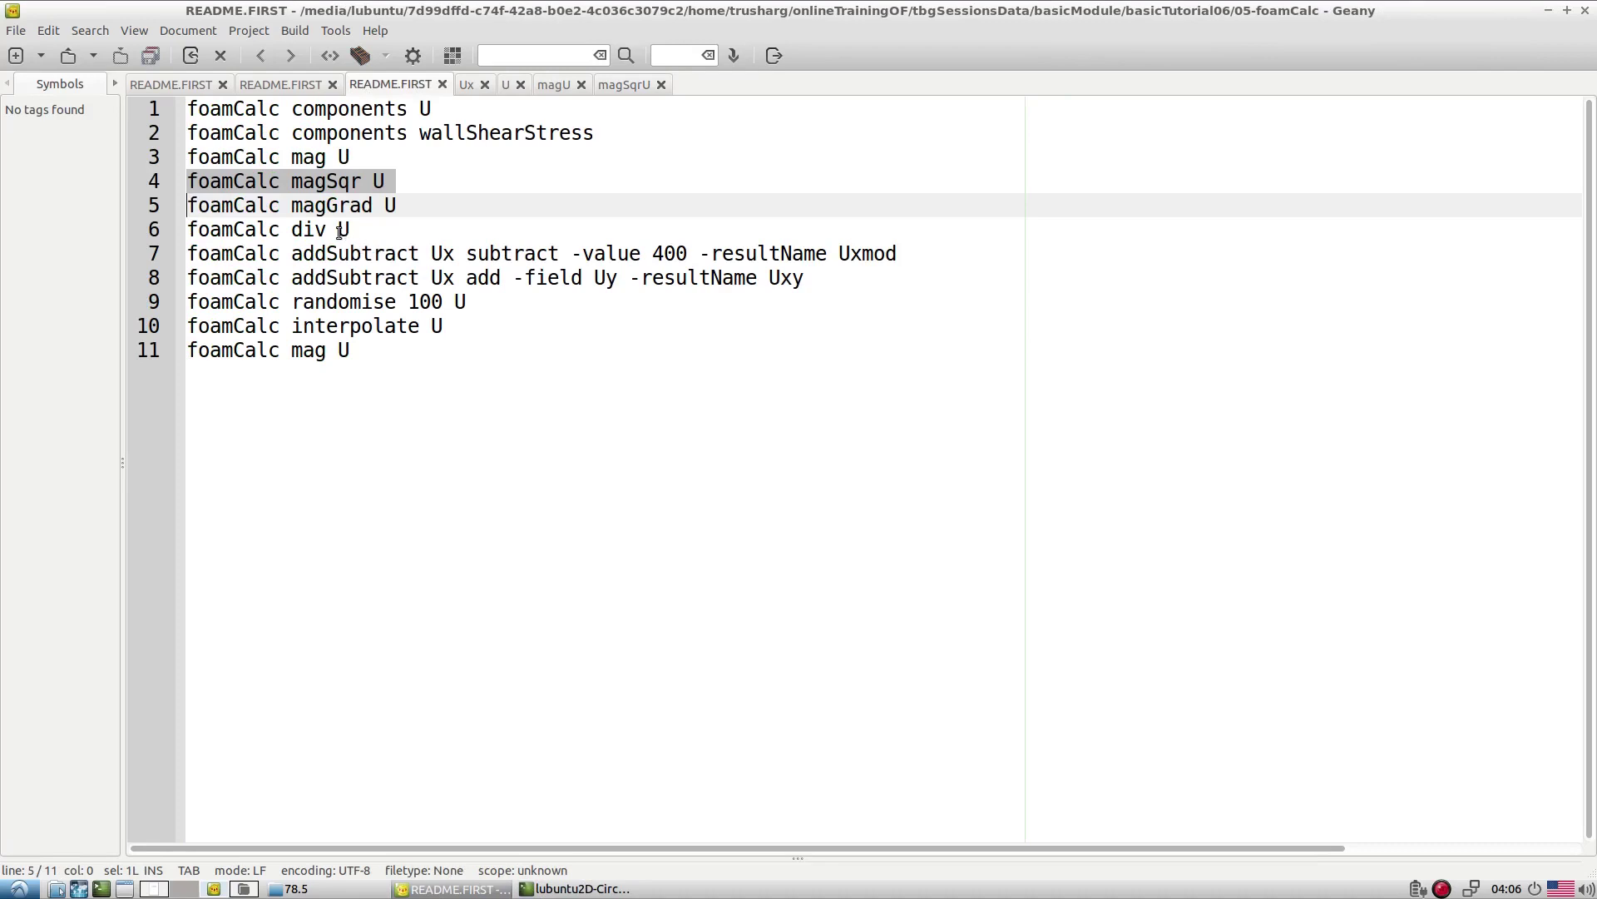
pyautogui.doubleClick(297, 208)
pyautogui.click(295, 208)
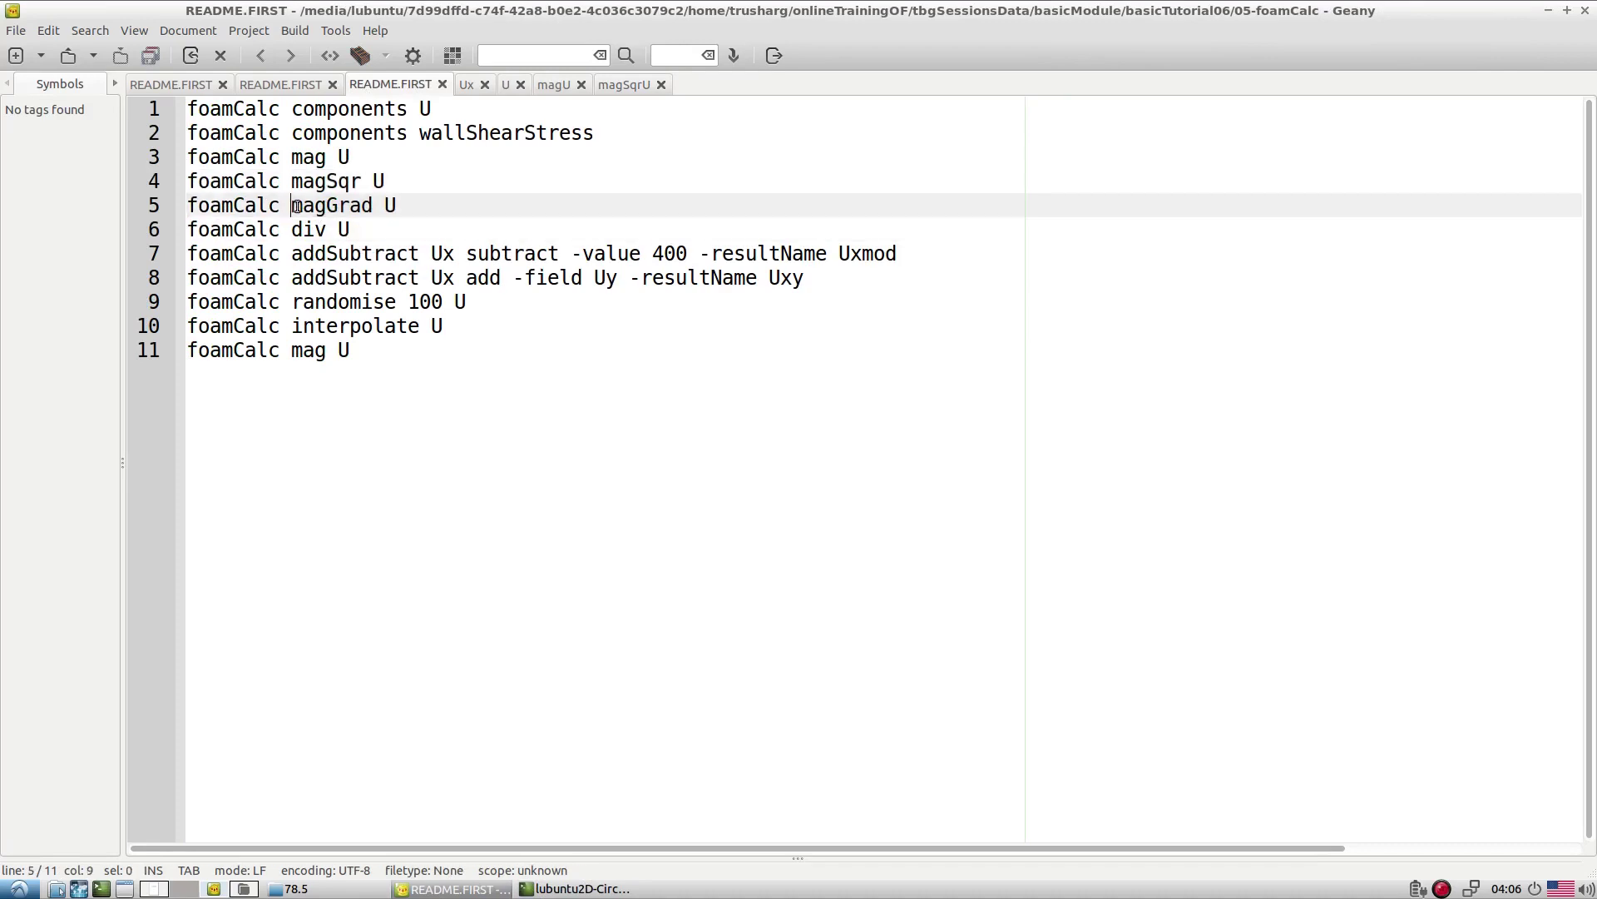
# Copy foamCalc magGrad U from the README and run it in the terminal with the -latestTime option
pyautogui.moveTo(188, 206); pyautogui.dragTo(402, 206)
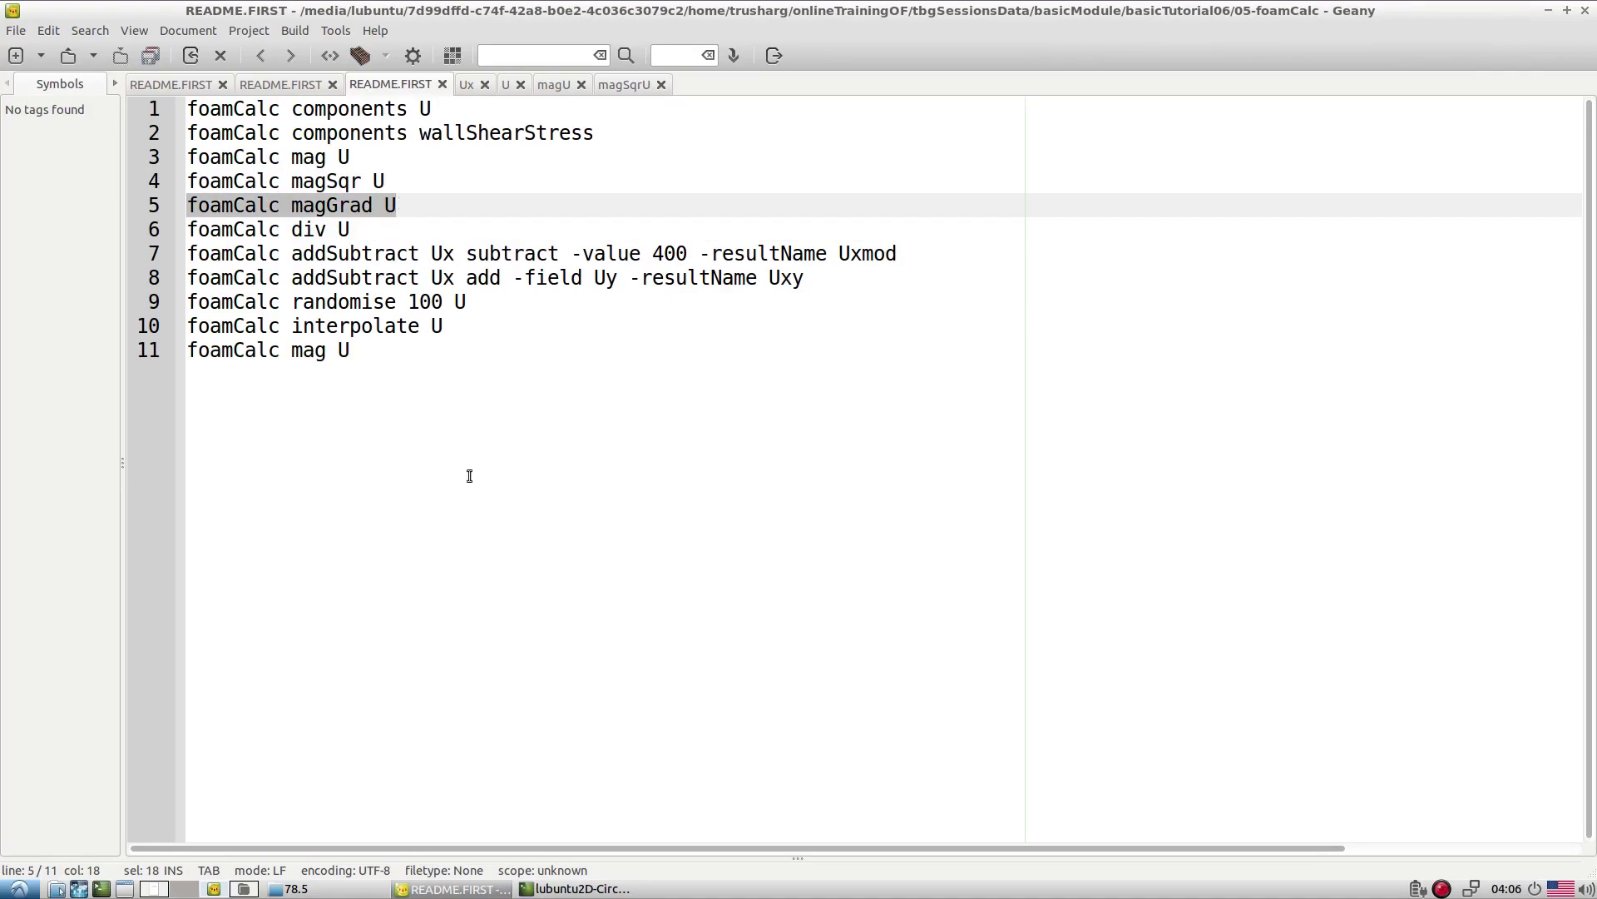
pyautogui.click(565, 890)
pyautogui.middleClick(855, 657)
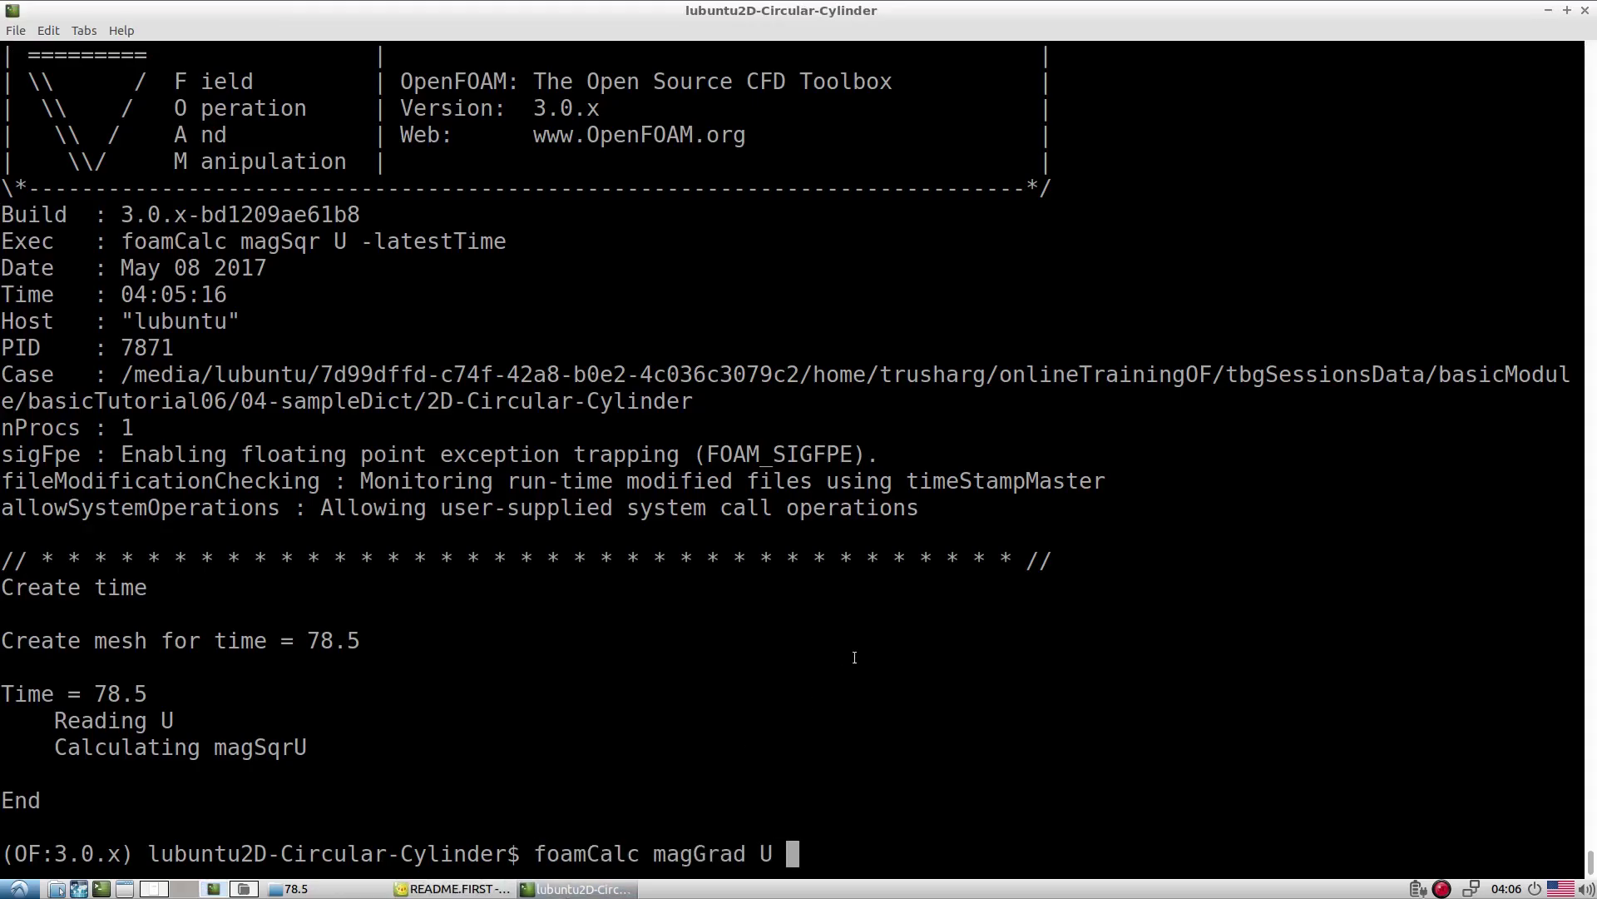
pyautogui.moveTo(362, 240); pyautogui.dragTo(506, 240)
pyautogui.middleClick(926, 383)
pyautogui.press('Return')
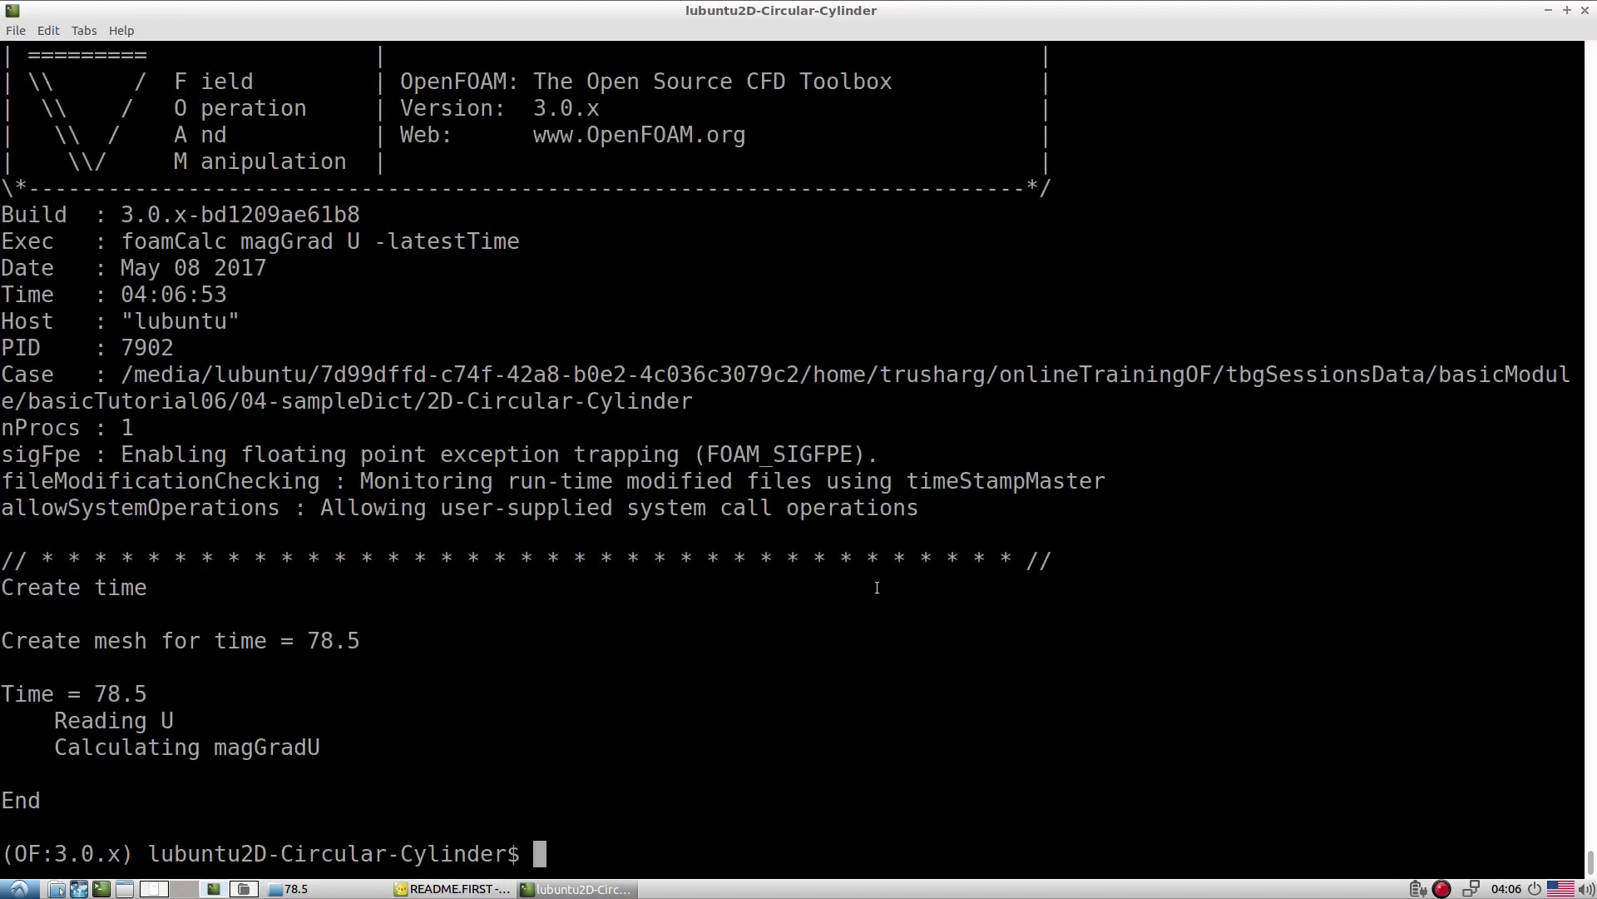
# Open the magGradU file from the 78.5 folder in Geany and examine its dimensions and internal field values
pyautogui.click(292, 888)
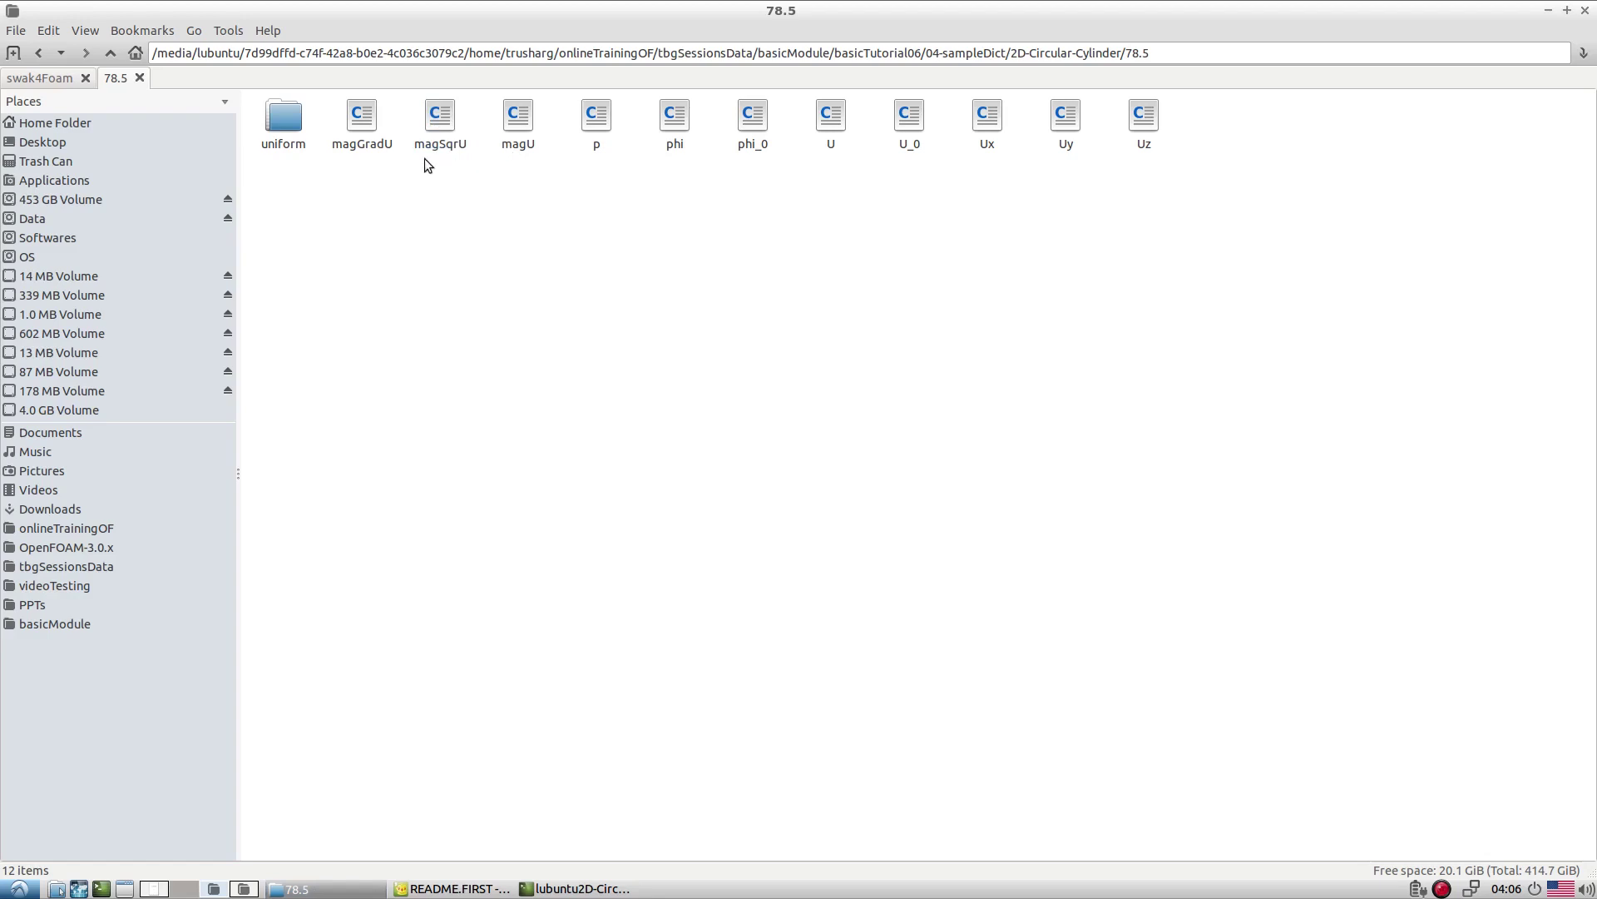
pyautogui.rightClick(374, 146)
pyautogui.click(407, 203)
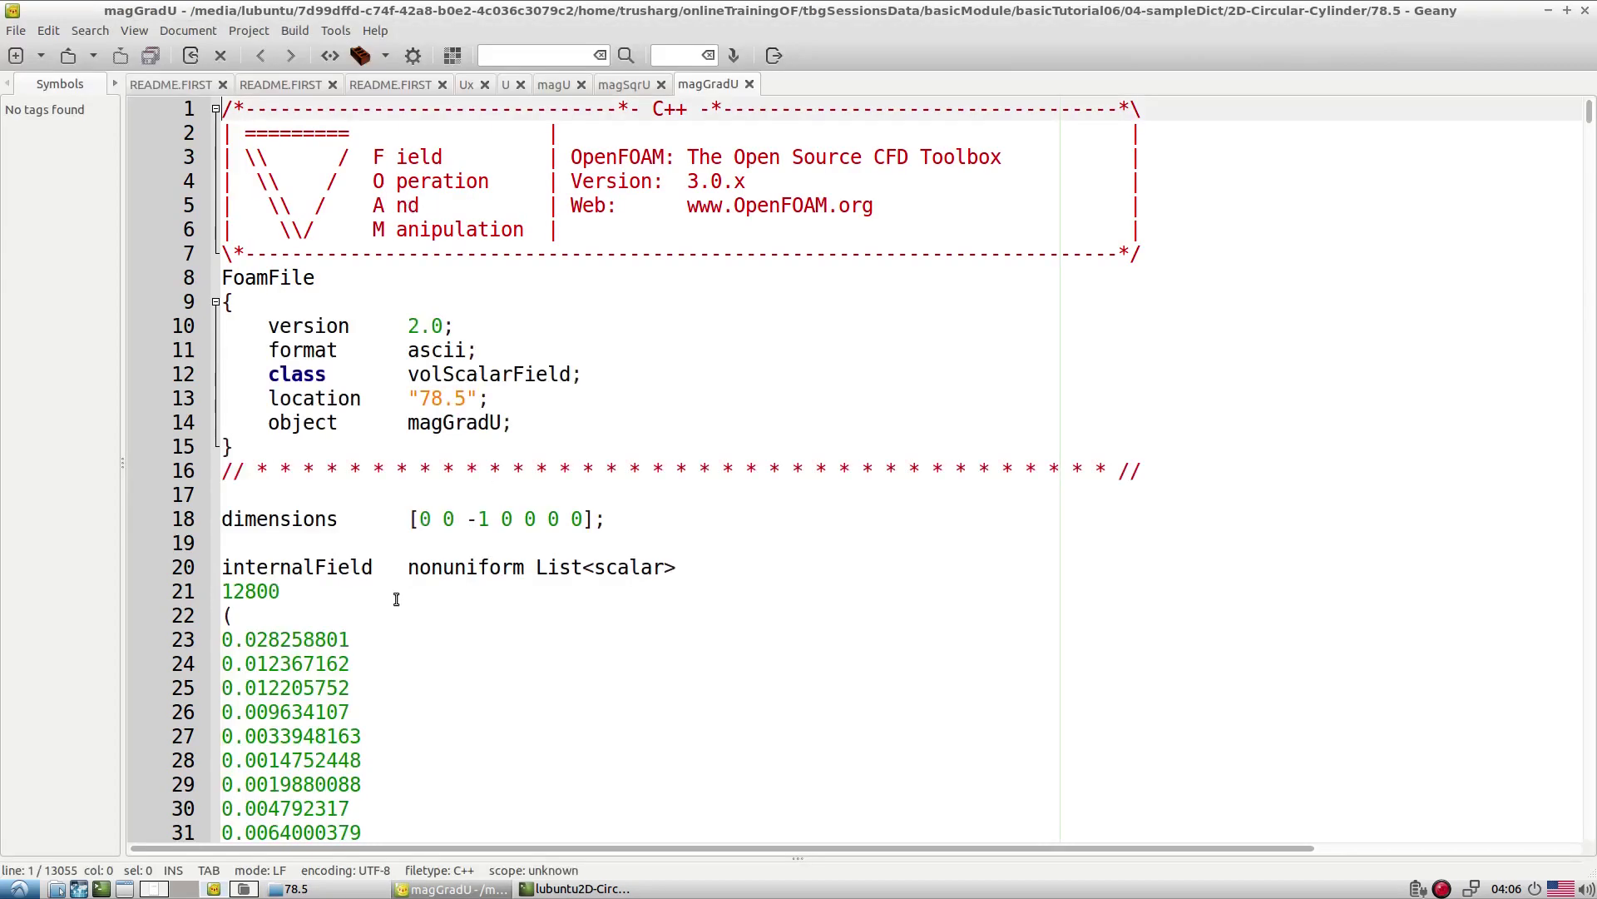
pyautogui.scroll(-7, 393, 597)
pyautogui.scroll(6, 393, 599)
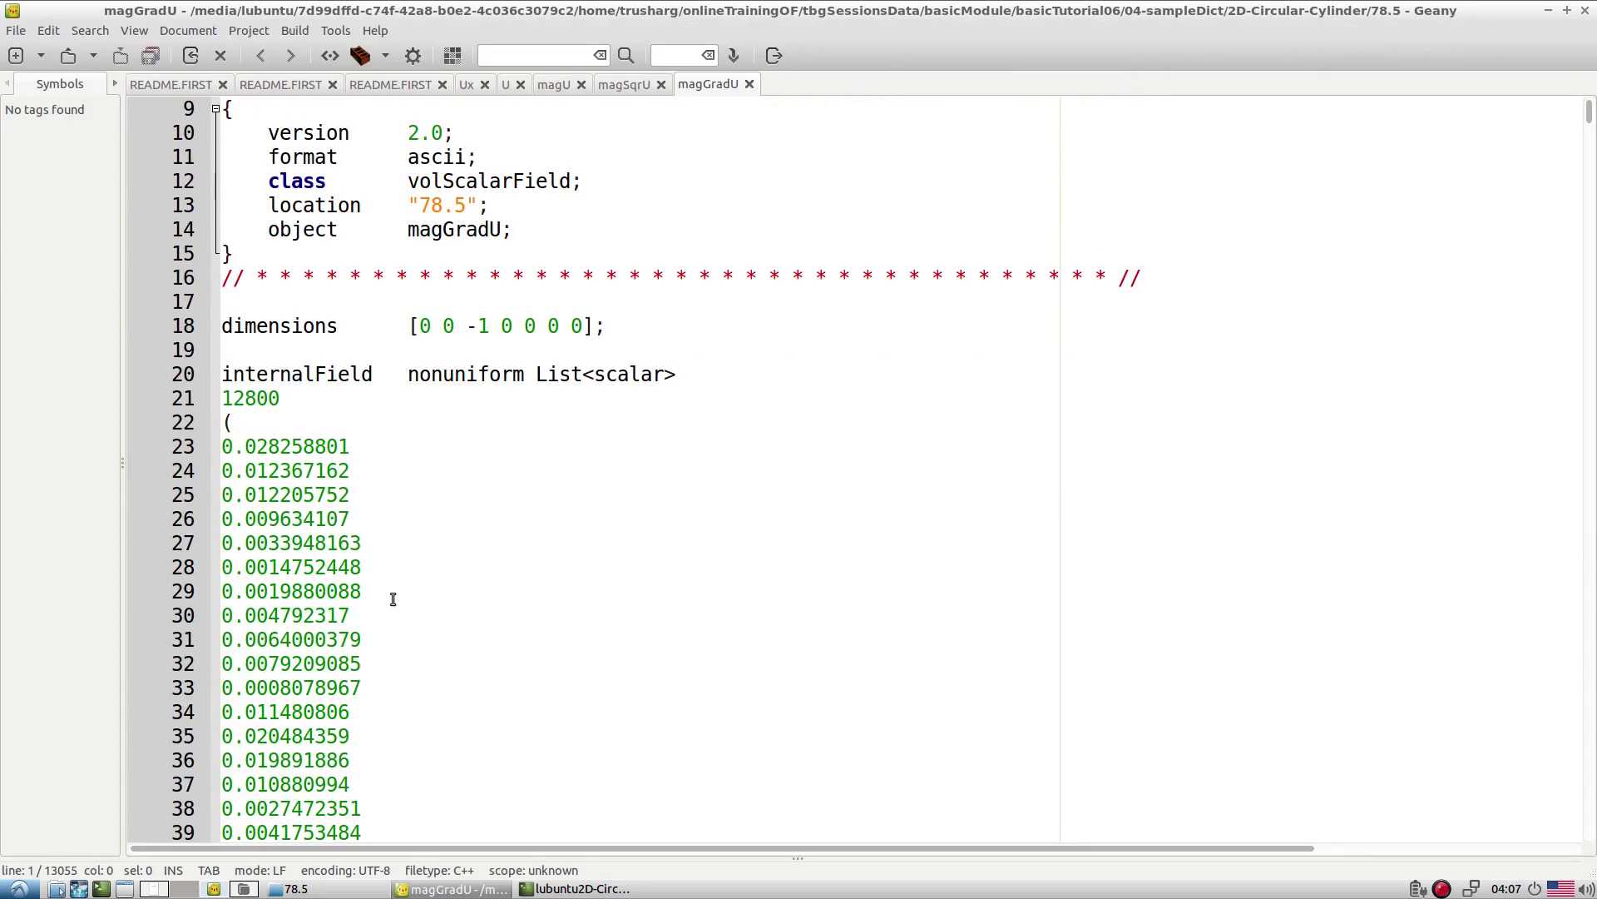
pyautogui.scroll(-1, 393, 599)
# Read through the foamCalc section of the OpenFOAM User Guide PDF up to Figure 2.11, and return to Geany
pyautogui.click(575, 888)
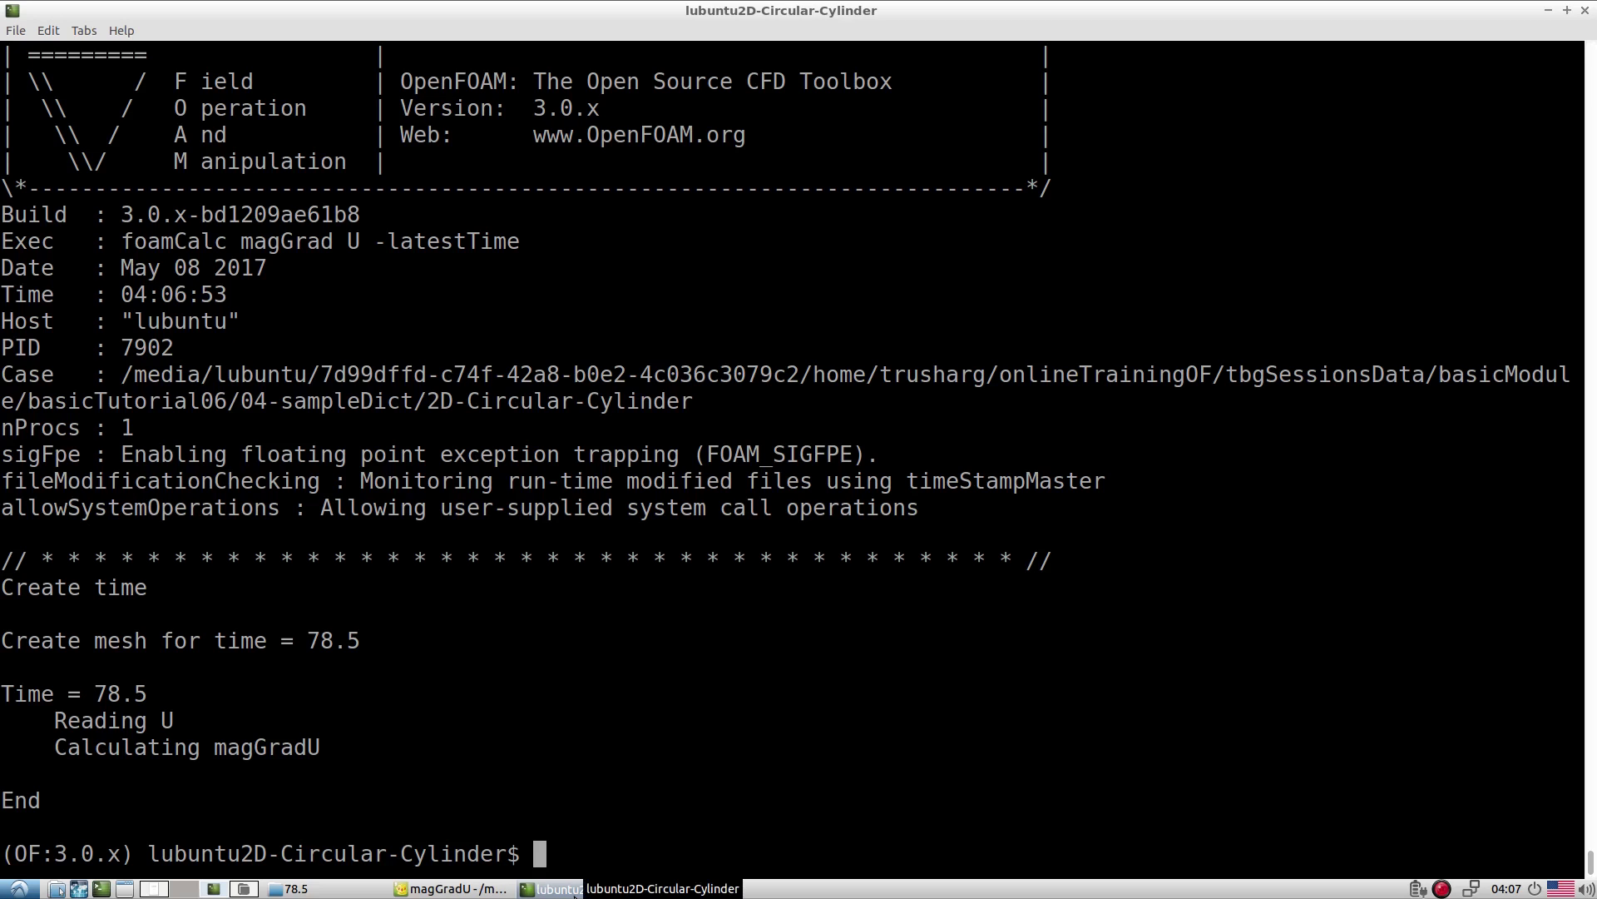
pyautogui.click(574, 890)
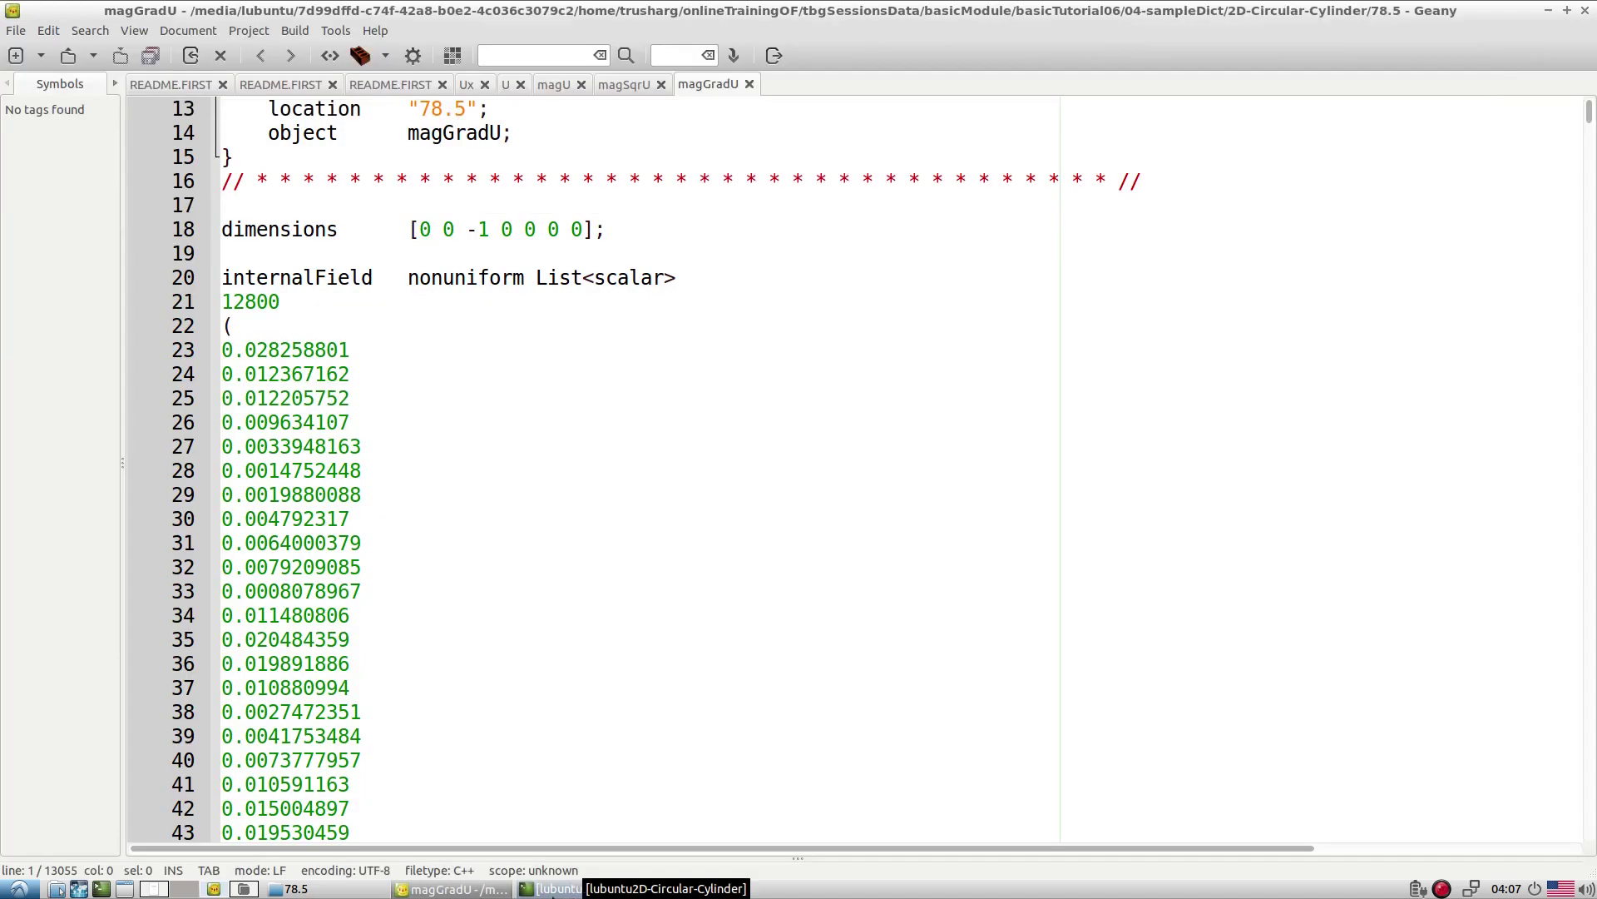
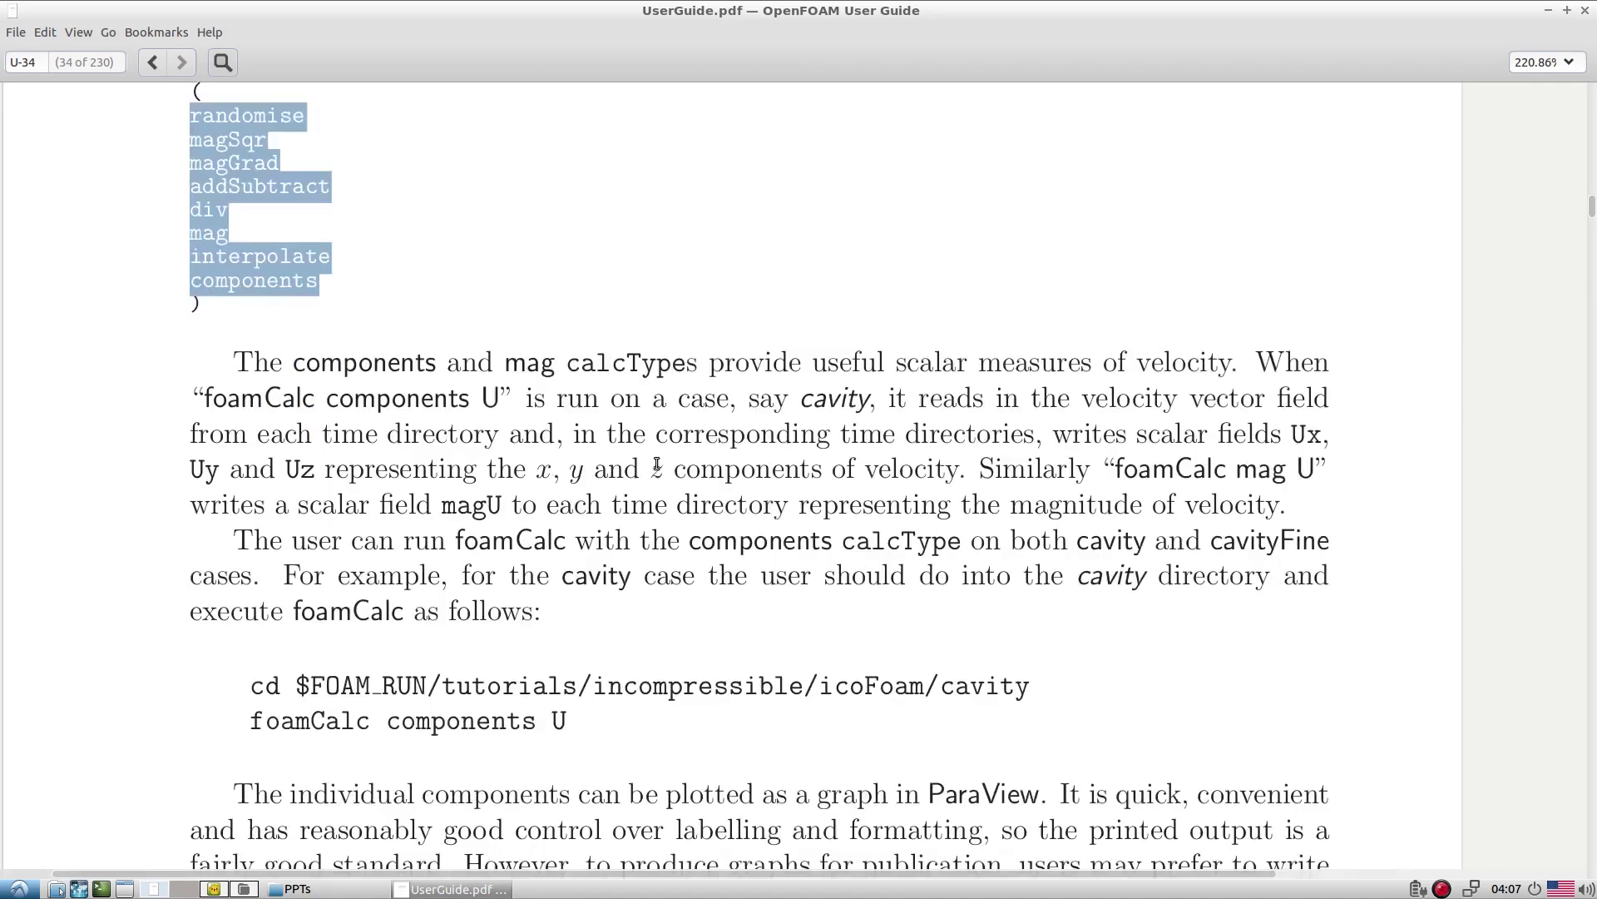
pyautogui.scroll(-18, 657, 463)
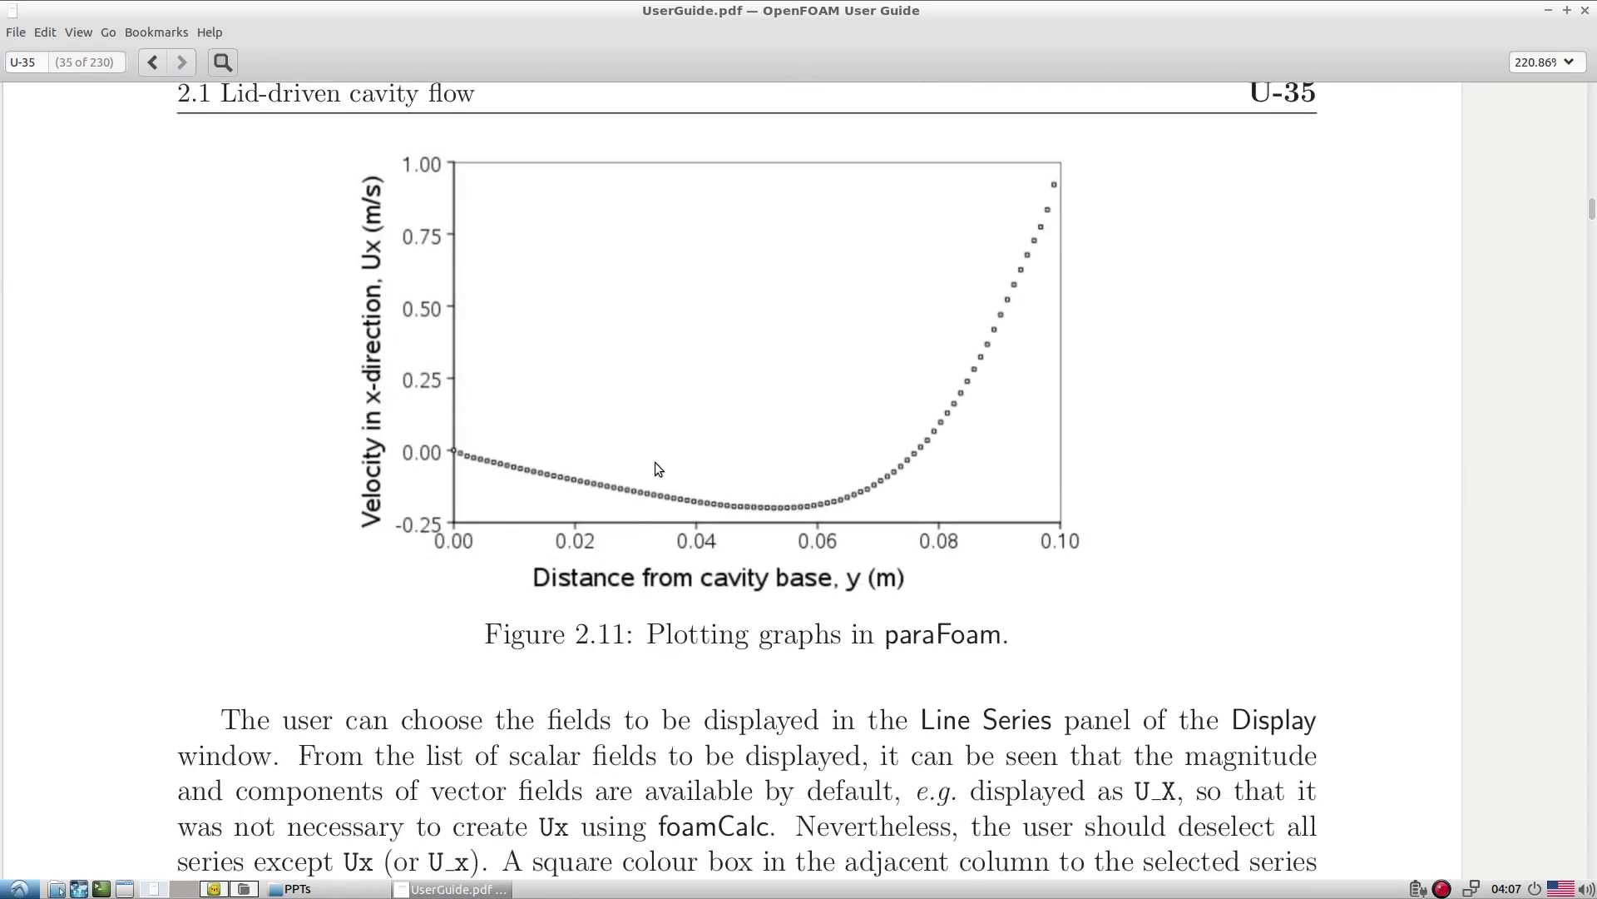
pyautogui.click(213, 890)
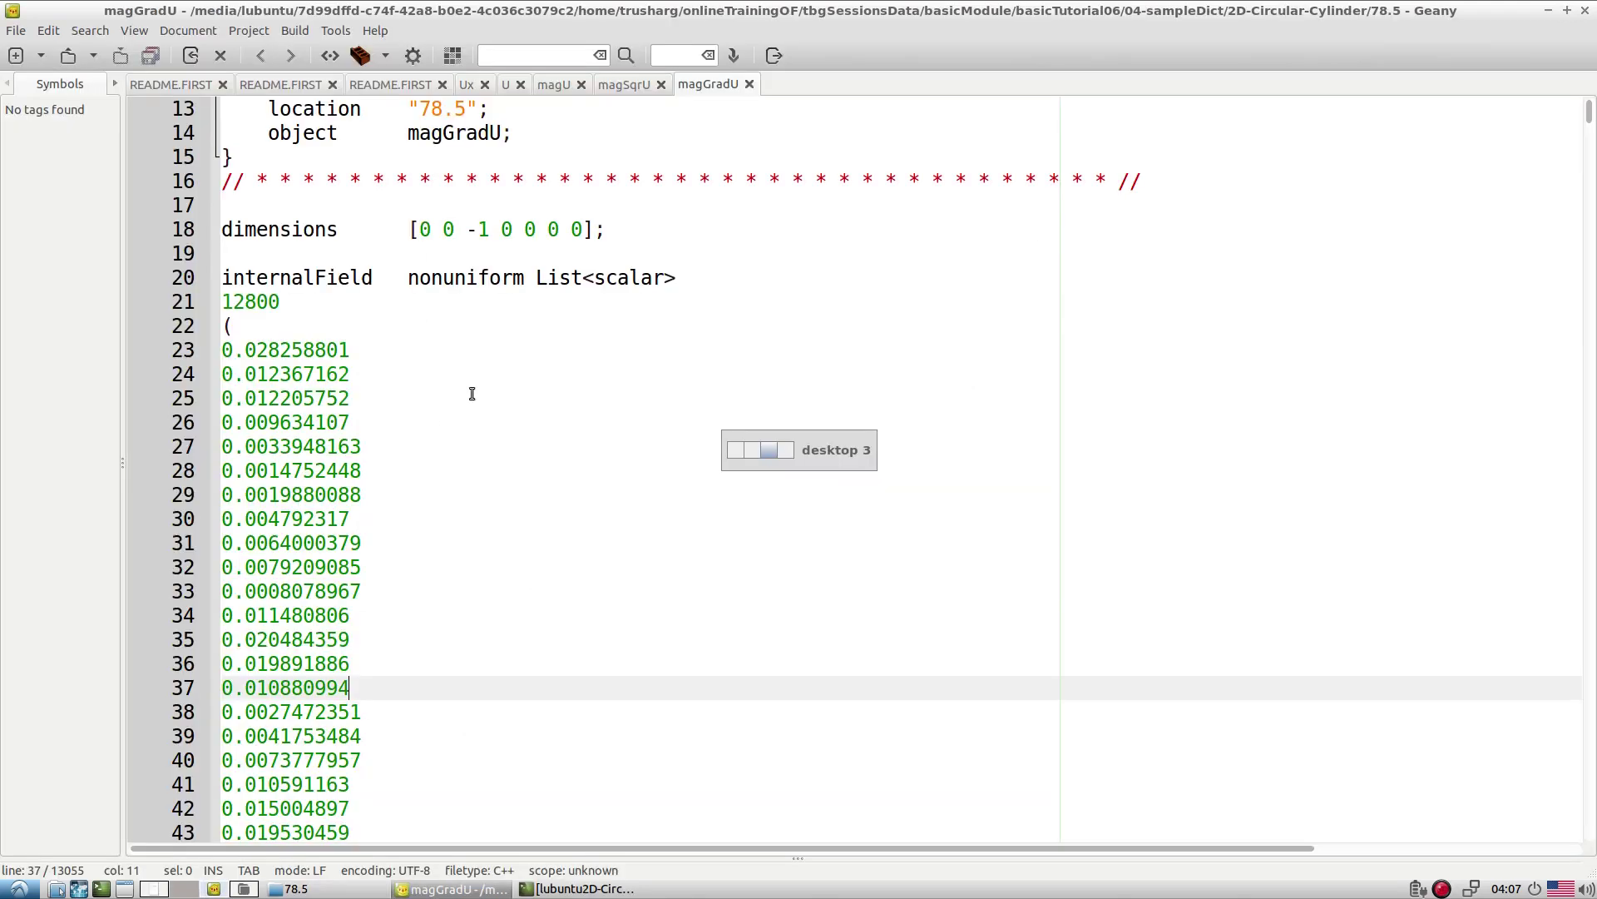
# Copy foamCalc addSubtract Ux subtract -value 400 -resultName Uxmod from the README and run it in the terminal
pyautogui.click(390, 84)
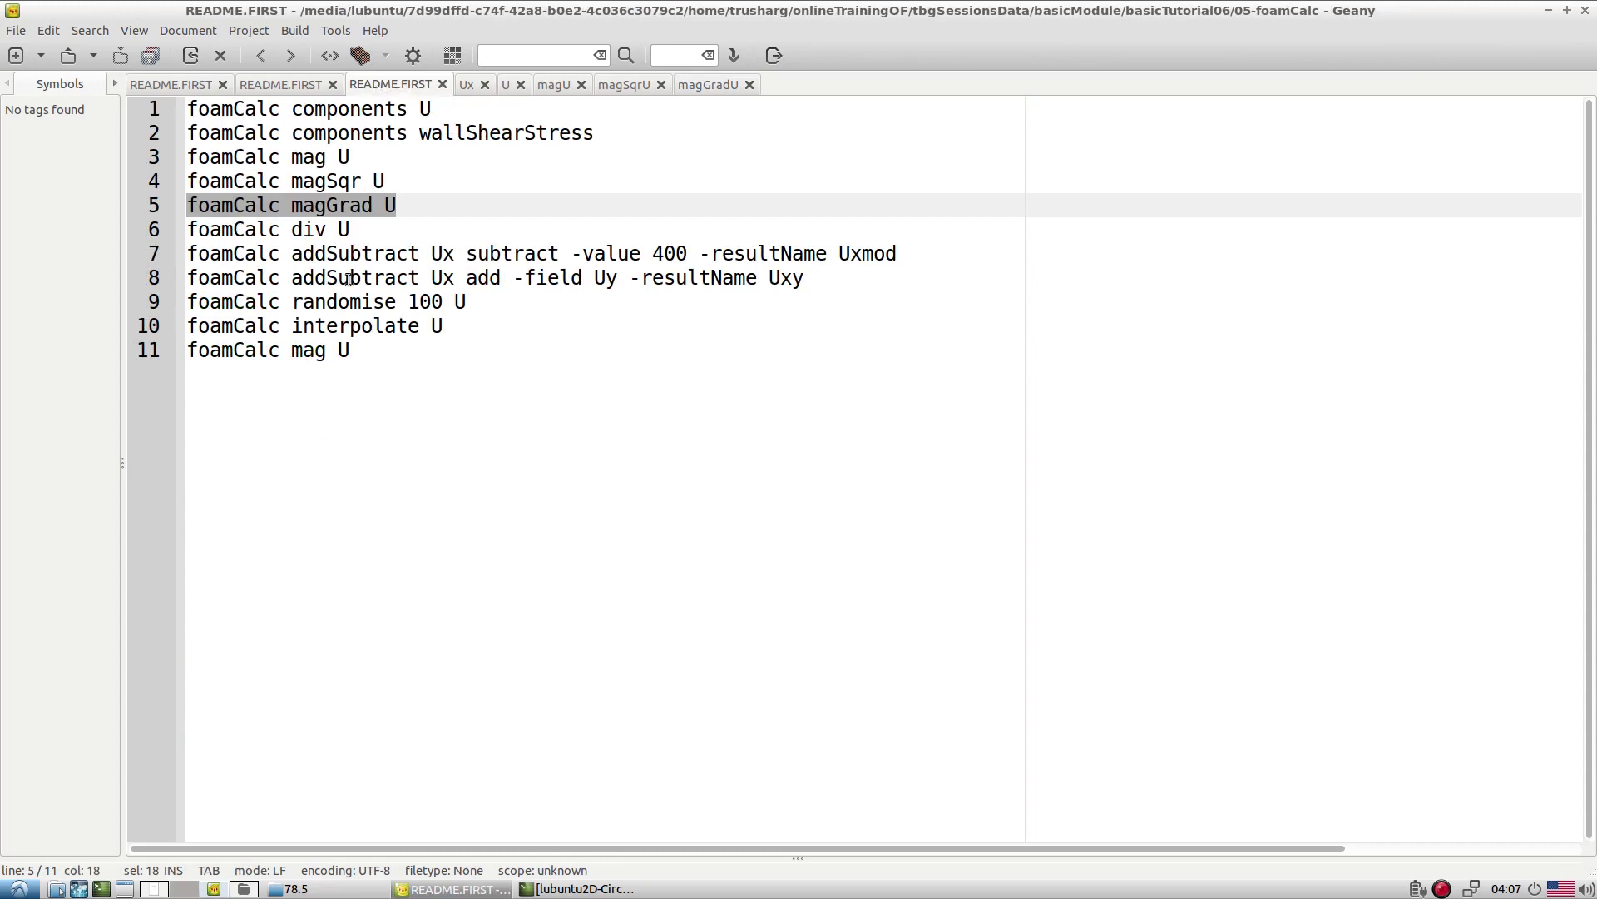
pyautogui.tripleClick(410, 254)
pyautogui.hotkey('alt', 'Tab')
pyautogui.middleClick(743, 693)
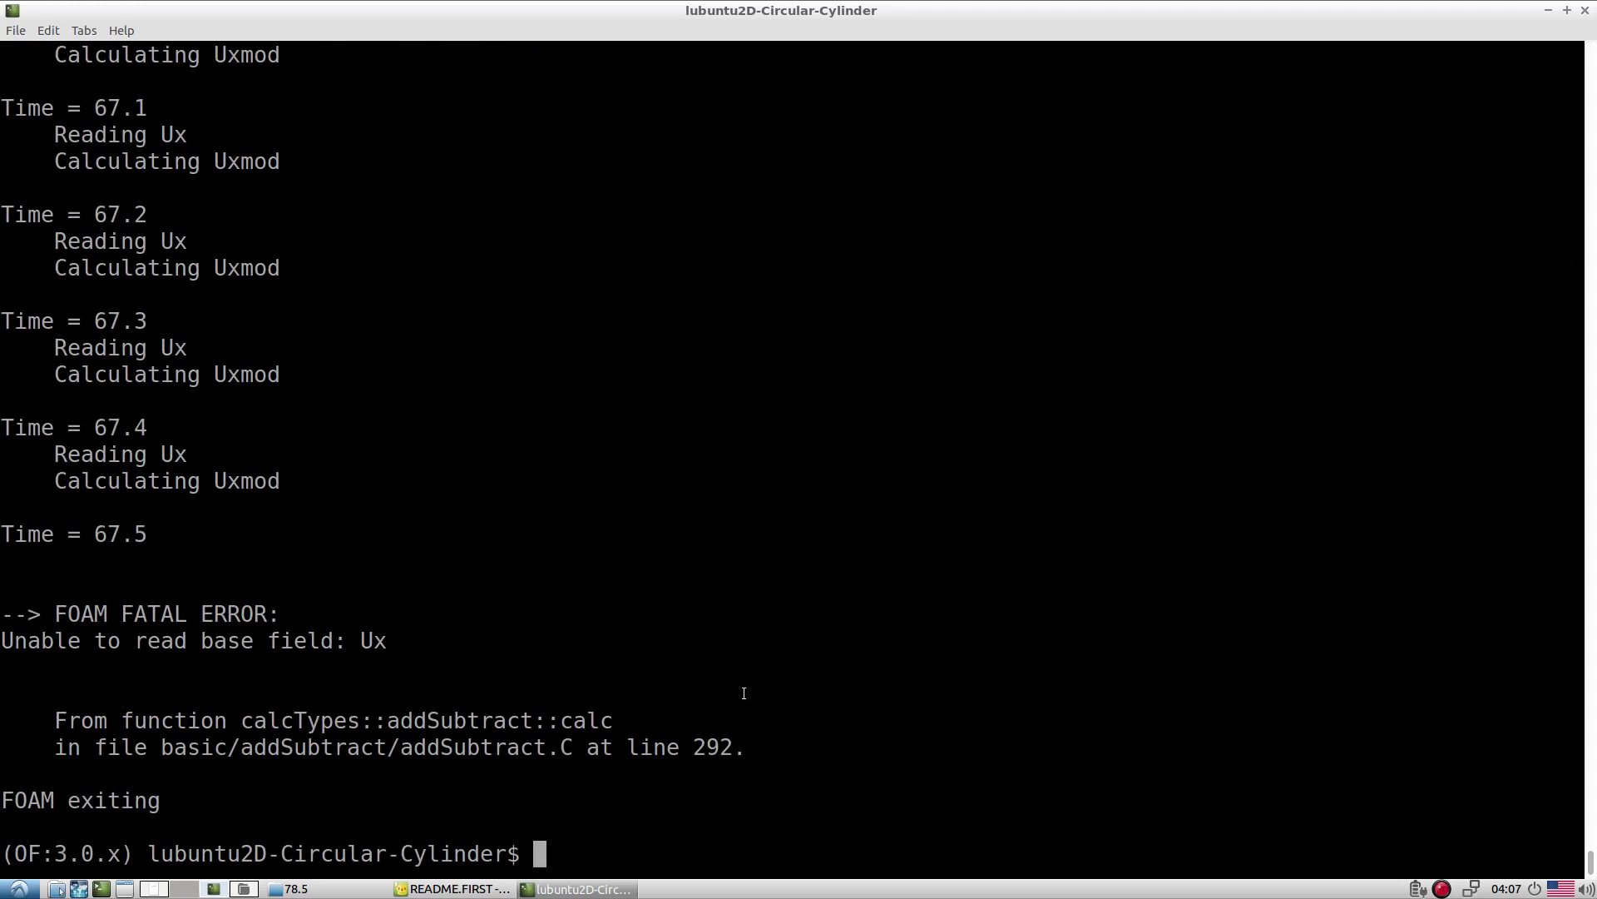
# Rerun the foamCalc addSubtract command for Uxmod with the -latestTime option
pyautogui.press('Up')
pyautogui.write('-')
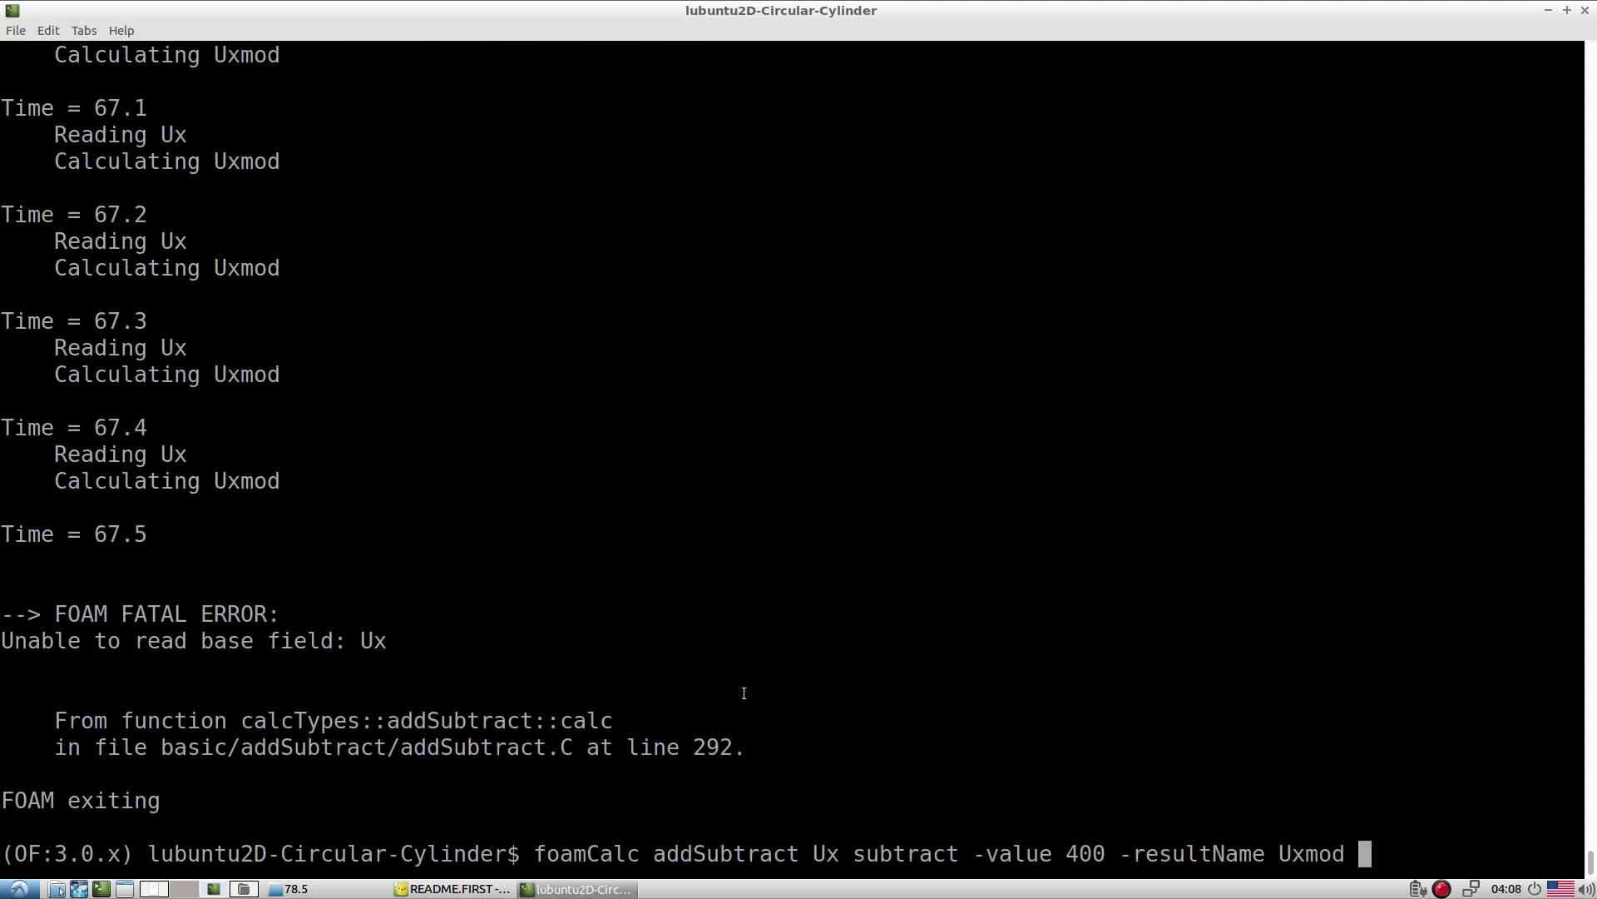
pyautogui.write('latestTime')
pyautogui.press('Return')
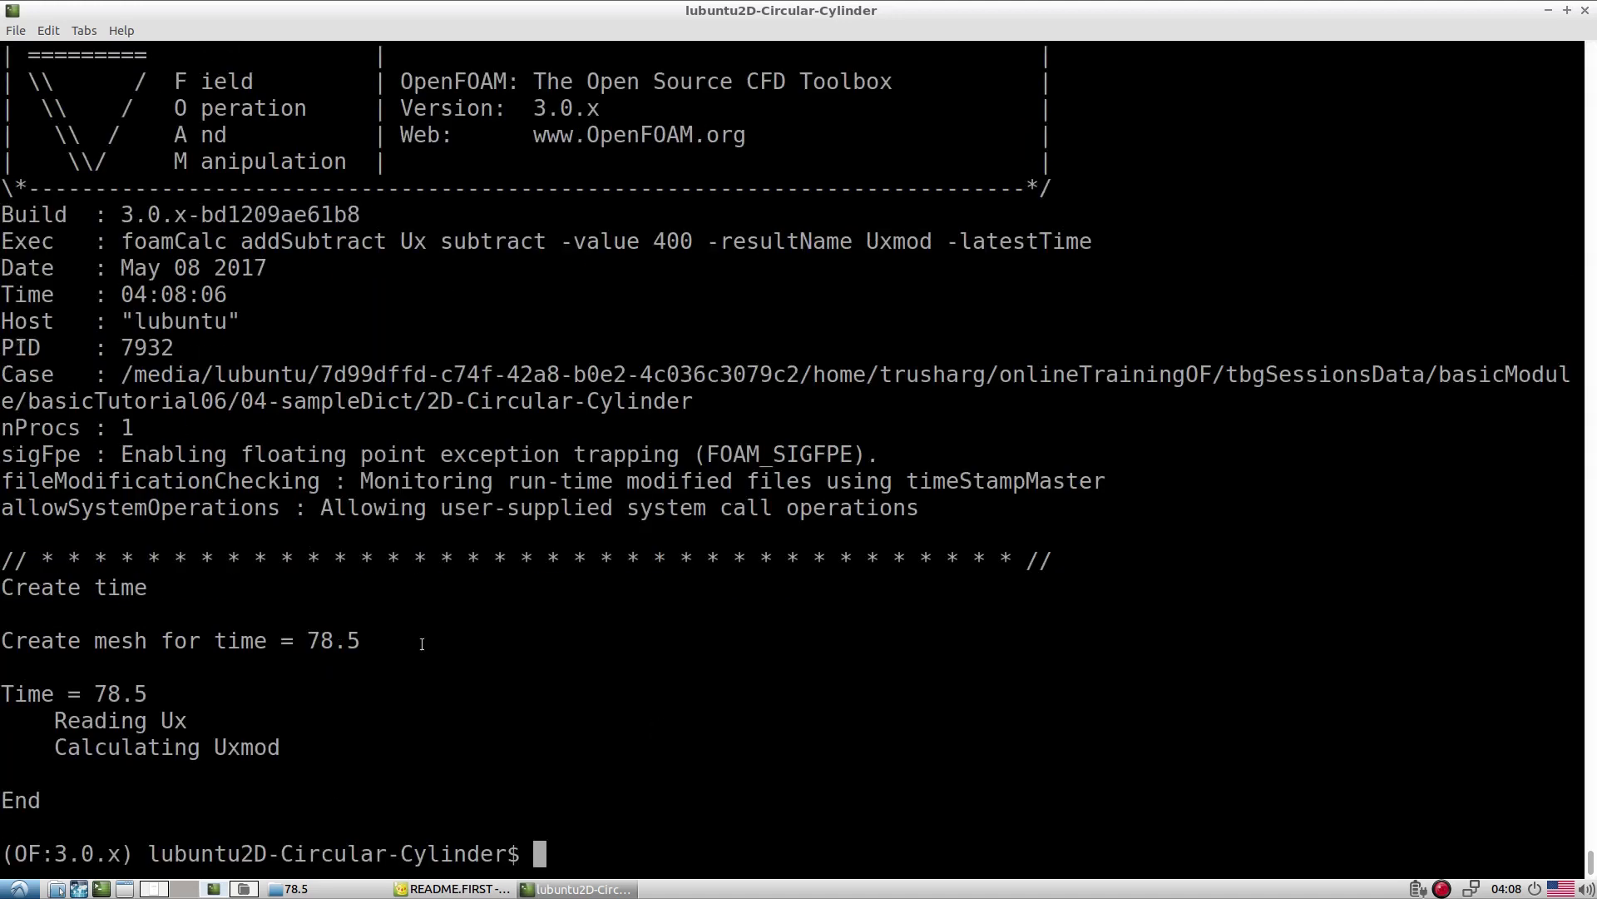
# Open the Uxmod file from the 78.5 folder in Geany and examine its internal field values
pyautogui.click(314, 893)
pyautogui.click(612, 437)
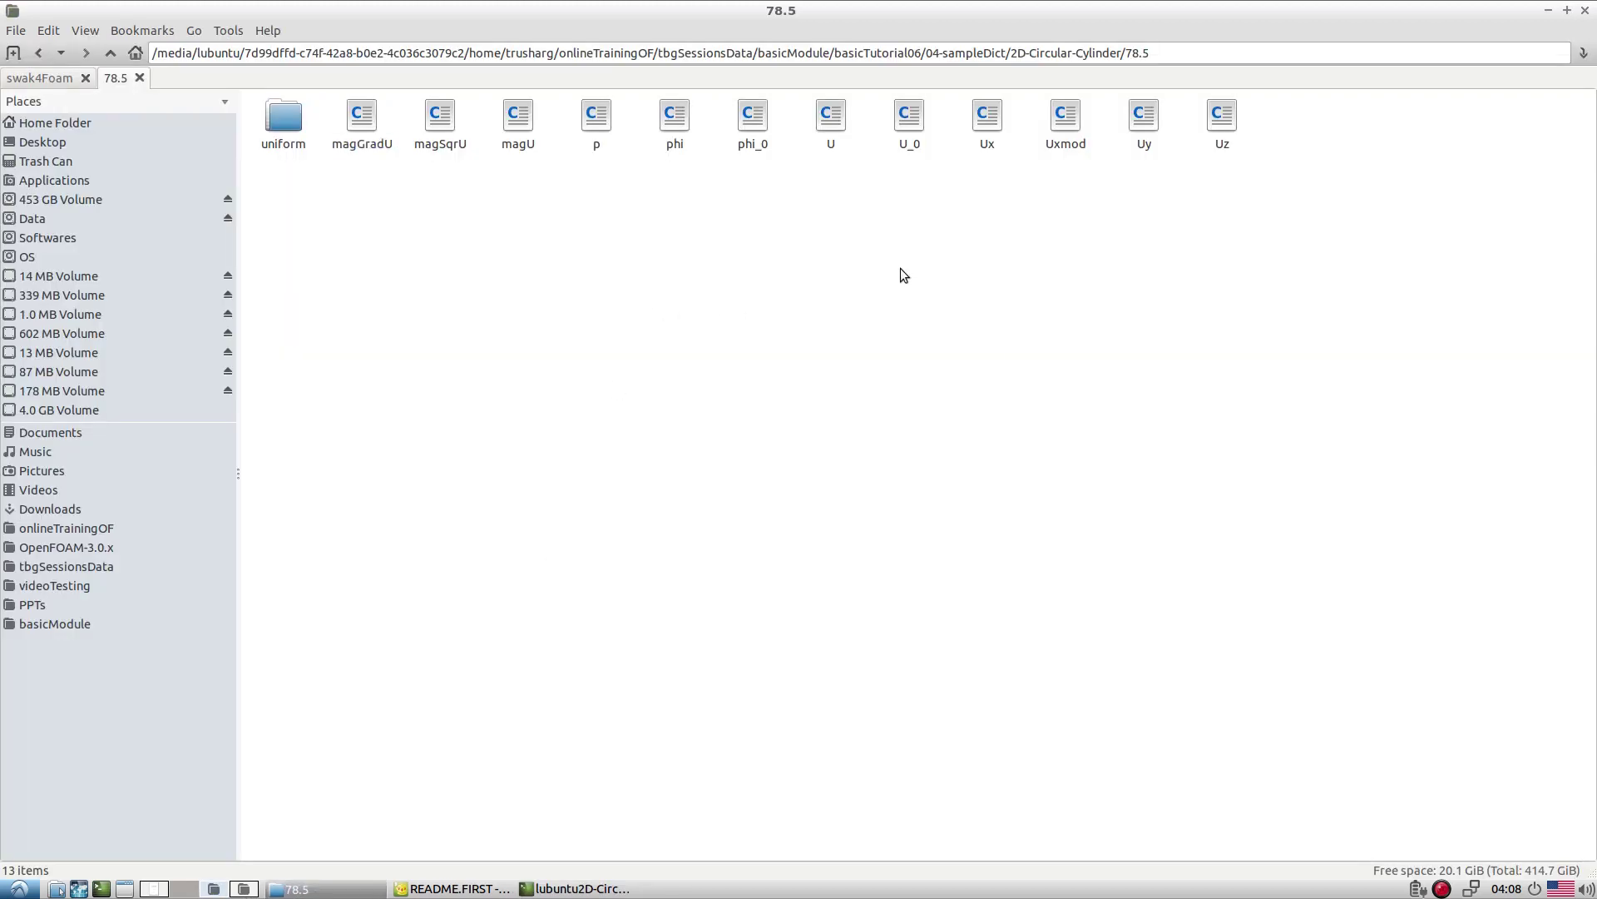
pyautogui.click(1066, 133)
pyautogui.rightClick(1066, 133)
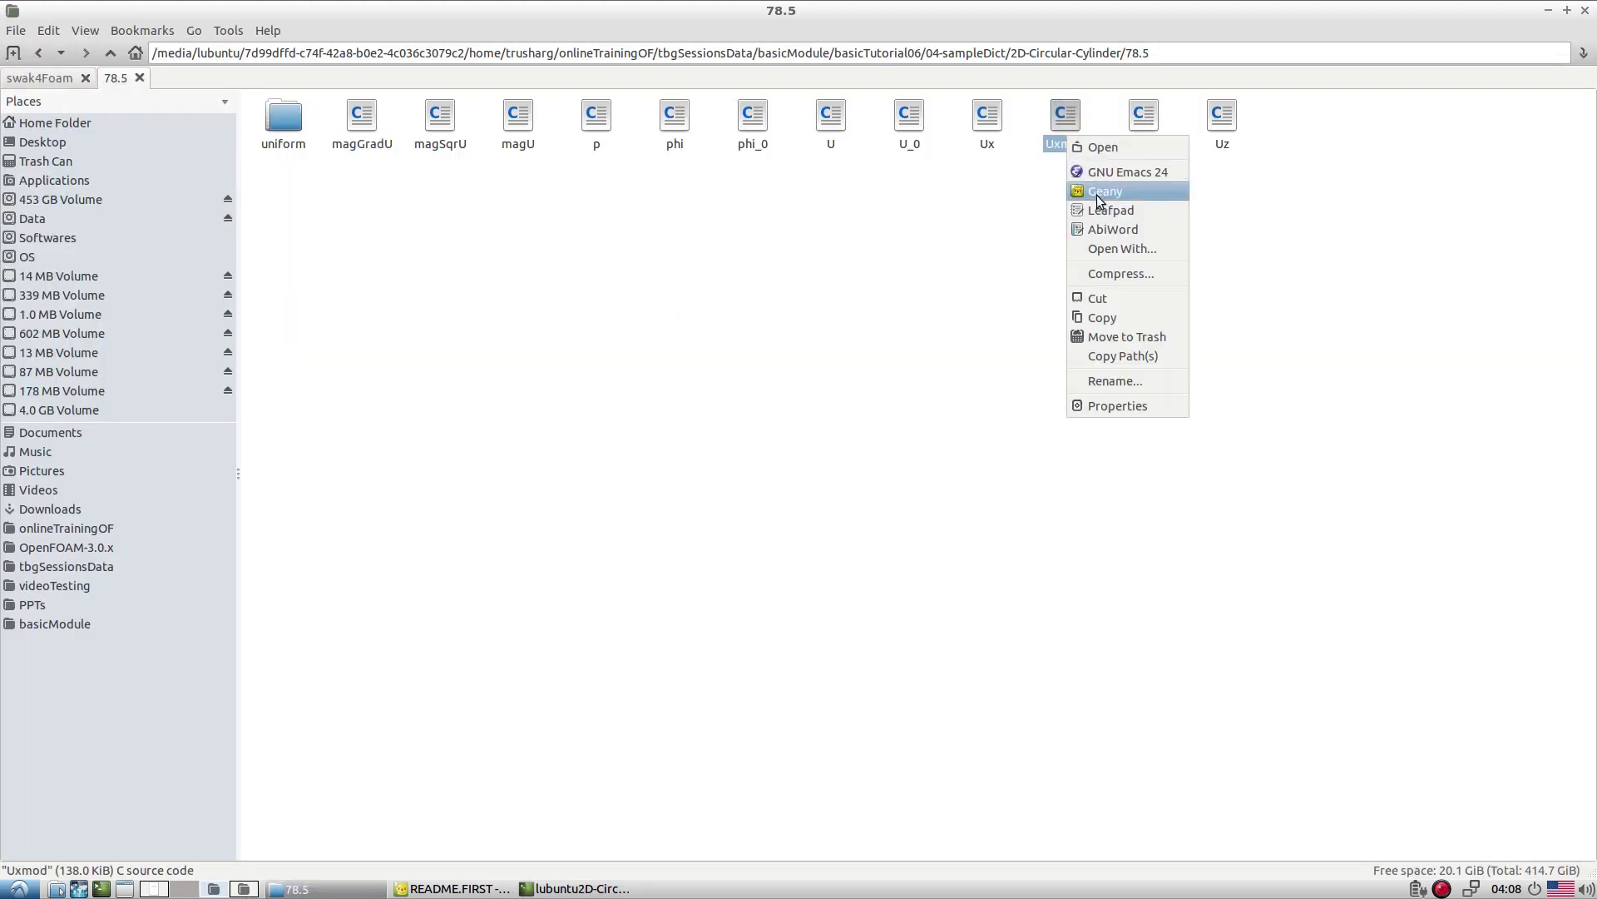
pyautogui.click(1110, 192)
pyautogui.scroll(-5, 632, 474)
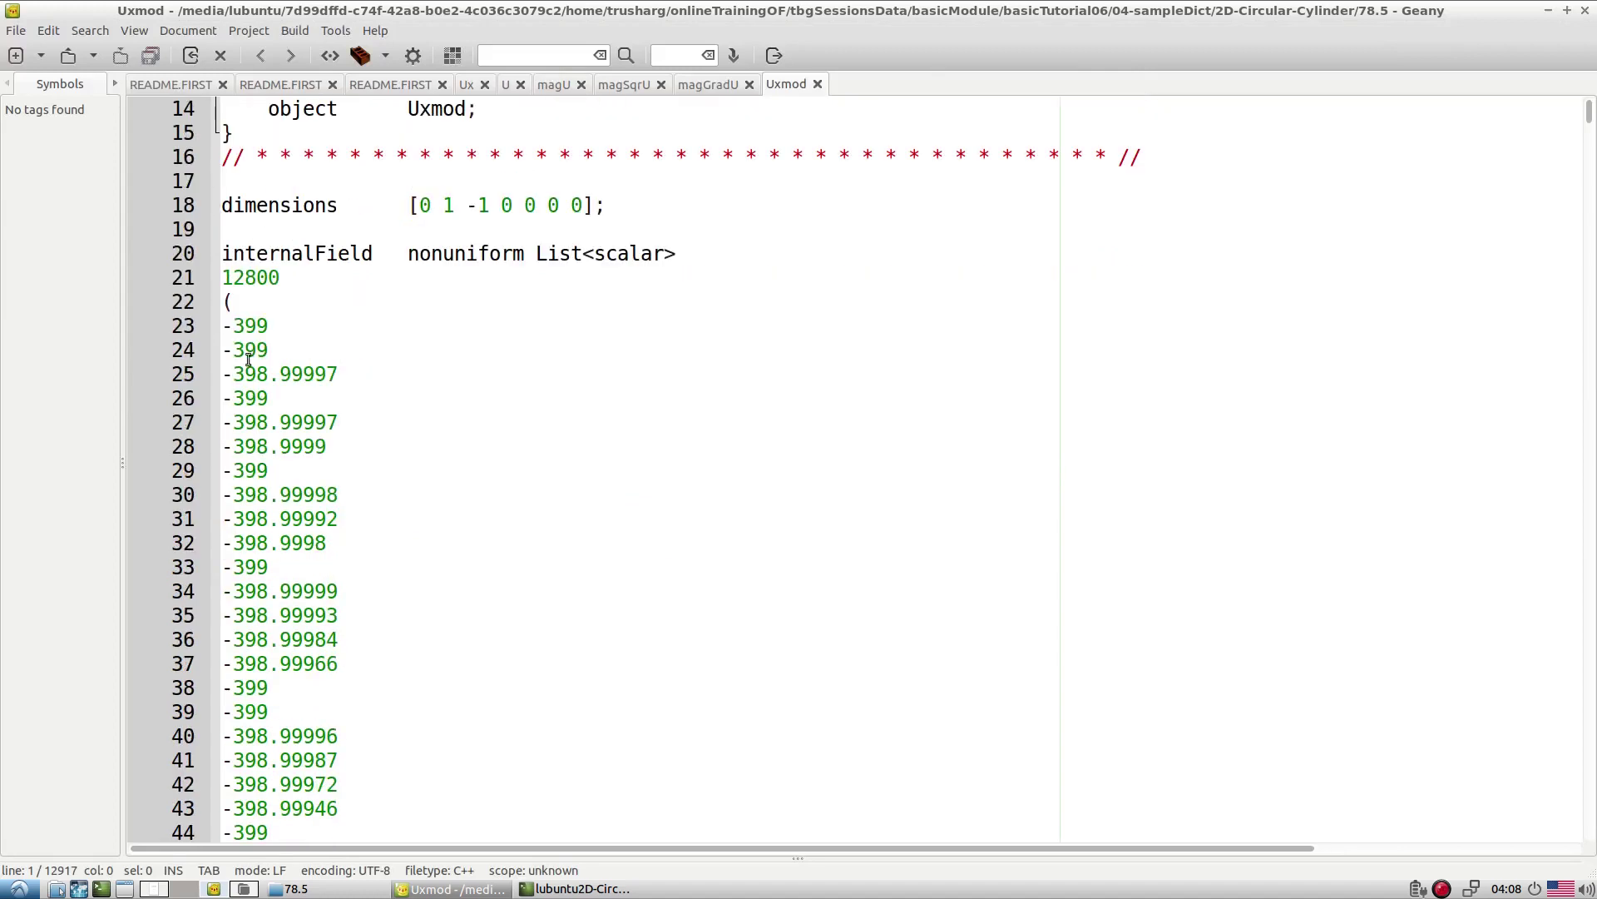
pyautogui.moveTo(231, 333); pyautogui.dragTo(279, 328)
pyautogui.click(285, 353)
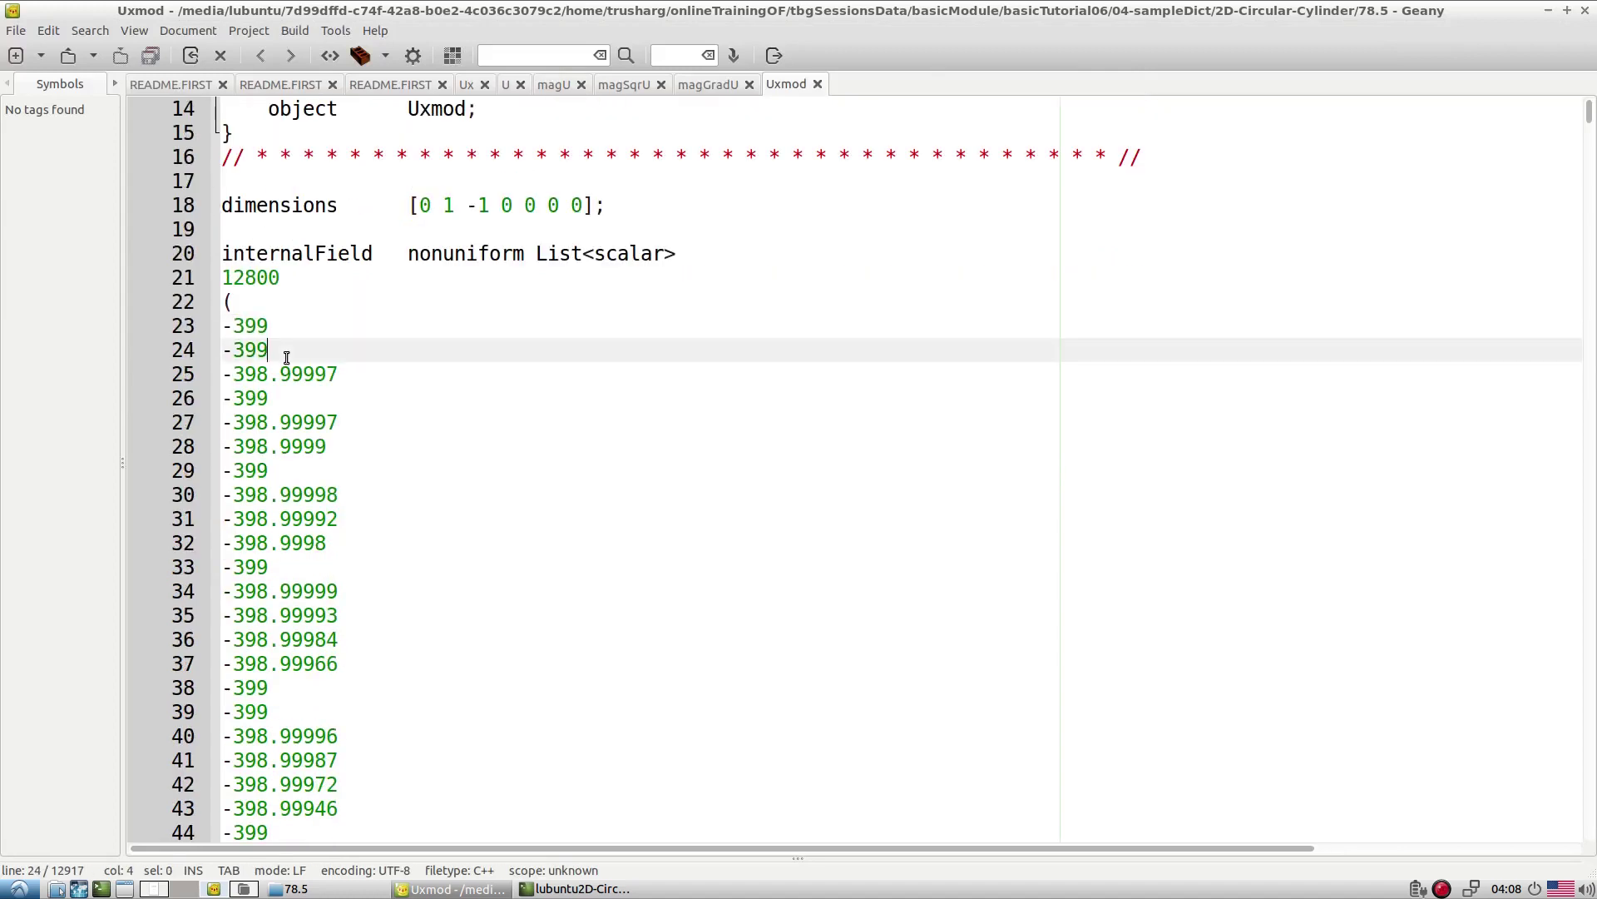
pyautogui.moveTo(327, 494); pyautogui.dragTo(222, 323)
pyautogui.click(338, 663)
pyautogui.moveTo(327, 735); pyautogui.dragTo(233, 397)
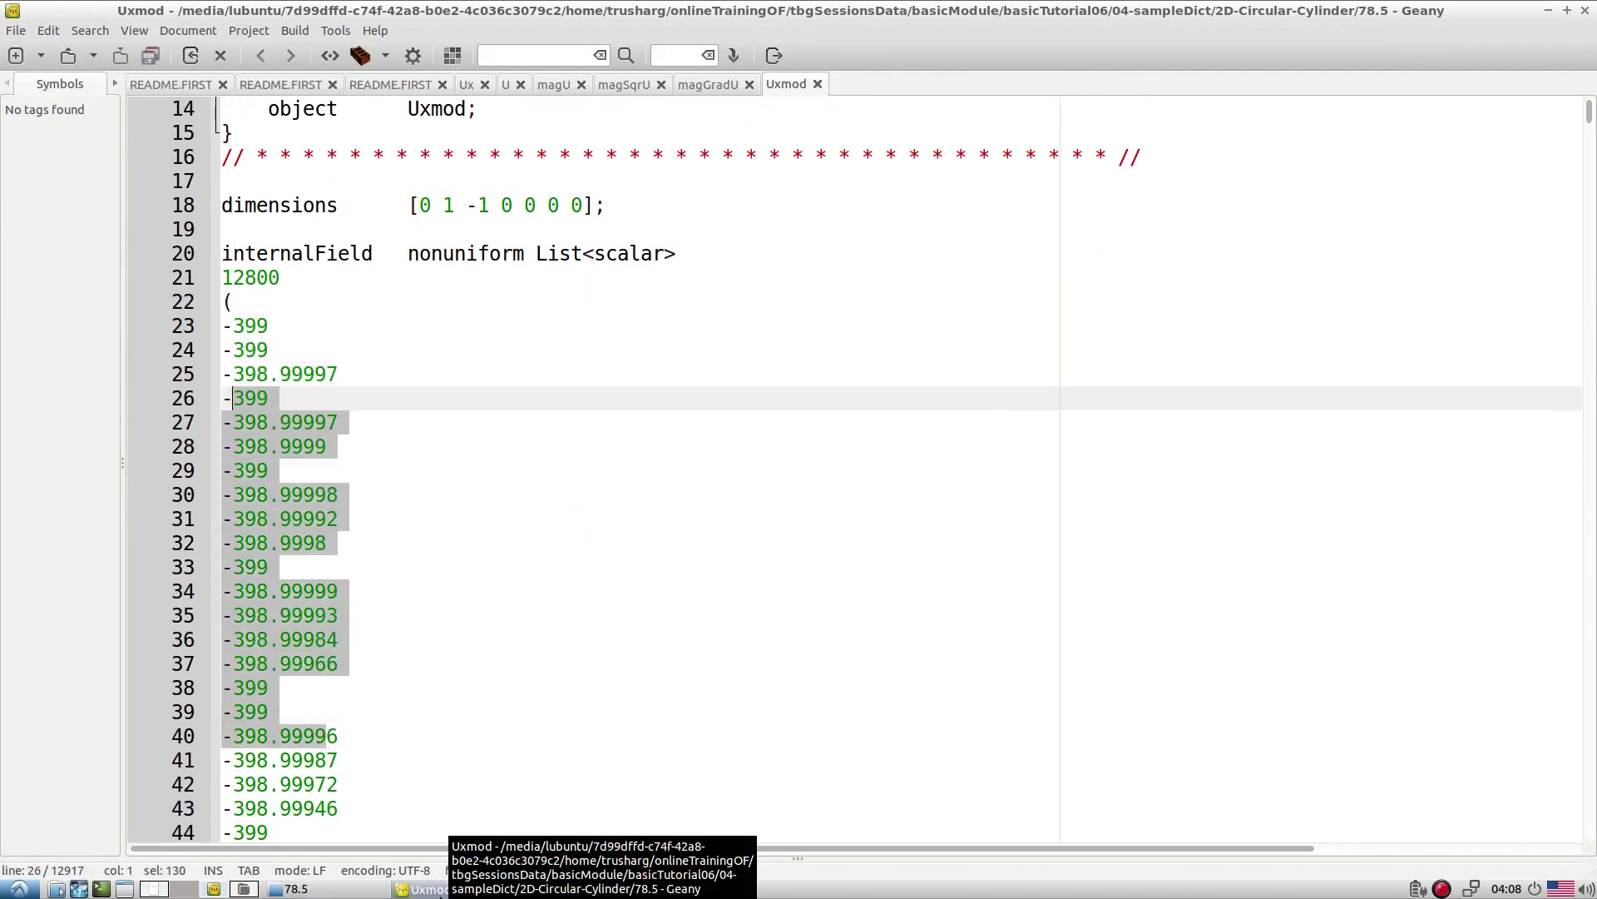
# Return to the foamCalc README and point out Ux, the value 400 and the result name Uxmod in the subtract command
pyautogui.click(287, 84)
pyautogui.click(375, 84)
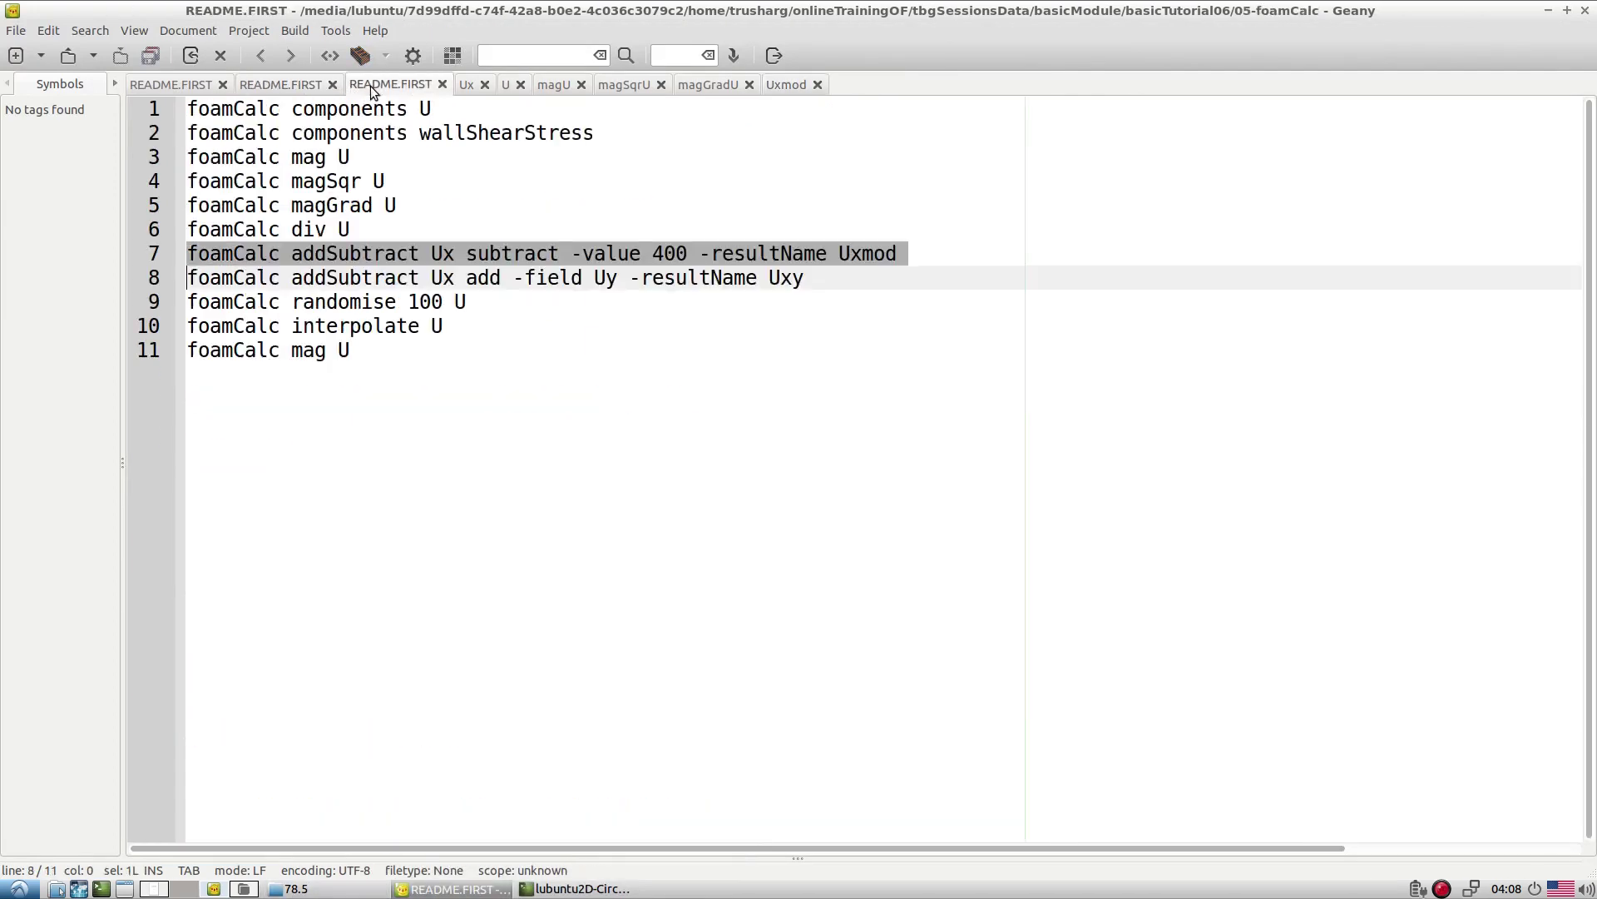
pyautogui.click(484, 396)
pyautogui.moveTo(434, 255); pyautogui.dragTo(465, 254)
pyautogui.tripleClick(669, 252)
pyautogui.click(759, 299)
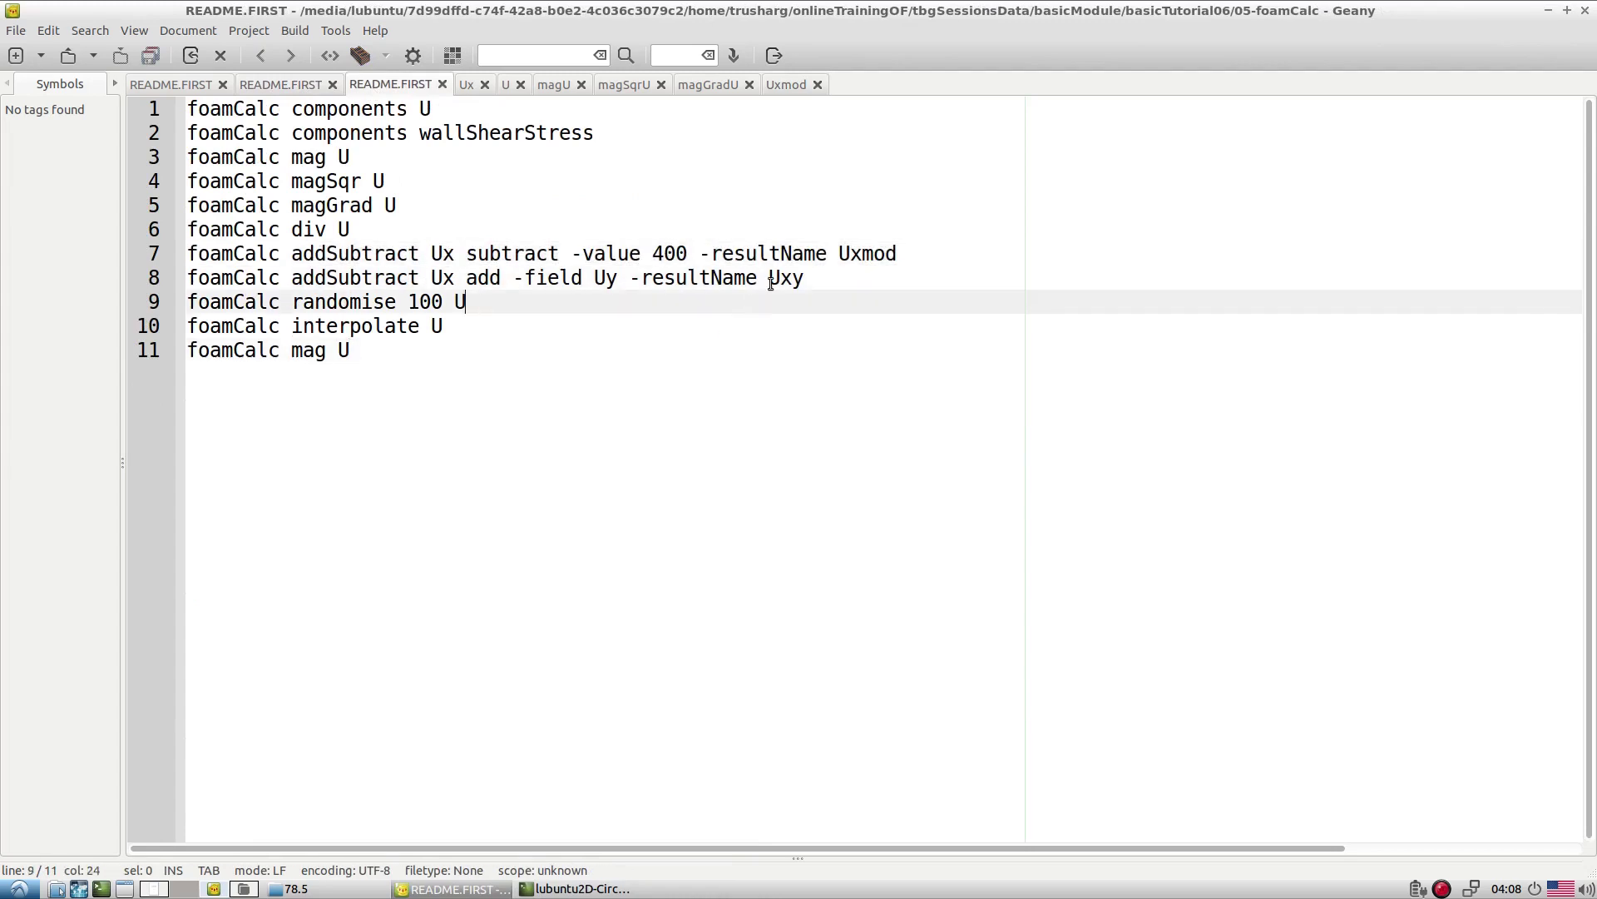
pyautogui.moveTo(835, 254); pyautogui.dragTo(898, 252)
pyautogui.click(881, 280)
pyautogui.doubleClick(872, 254)
pyautogui.click(869, 303)
# Point out the addSubtract keyword and the Ux and Uy fields in the README's add command for Uxy
pyautogui.moveTo(190, 279); pyautogui.dragTo(801, 285)
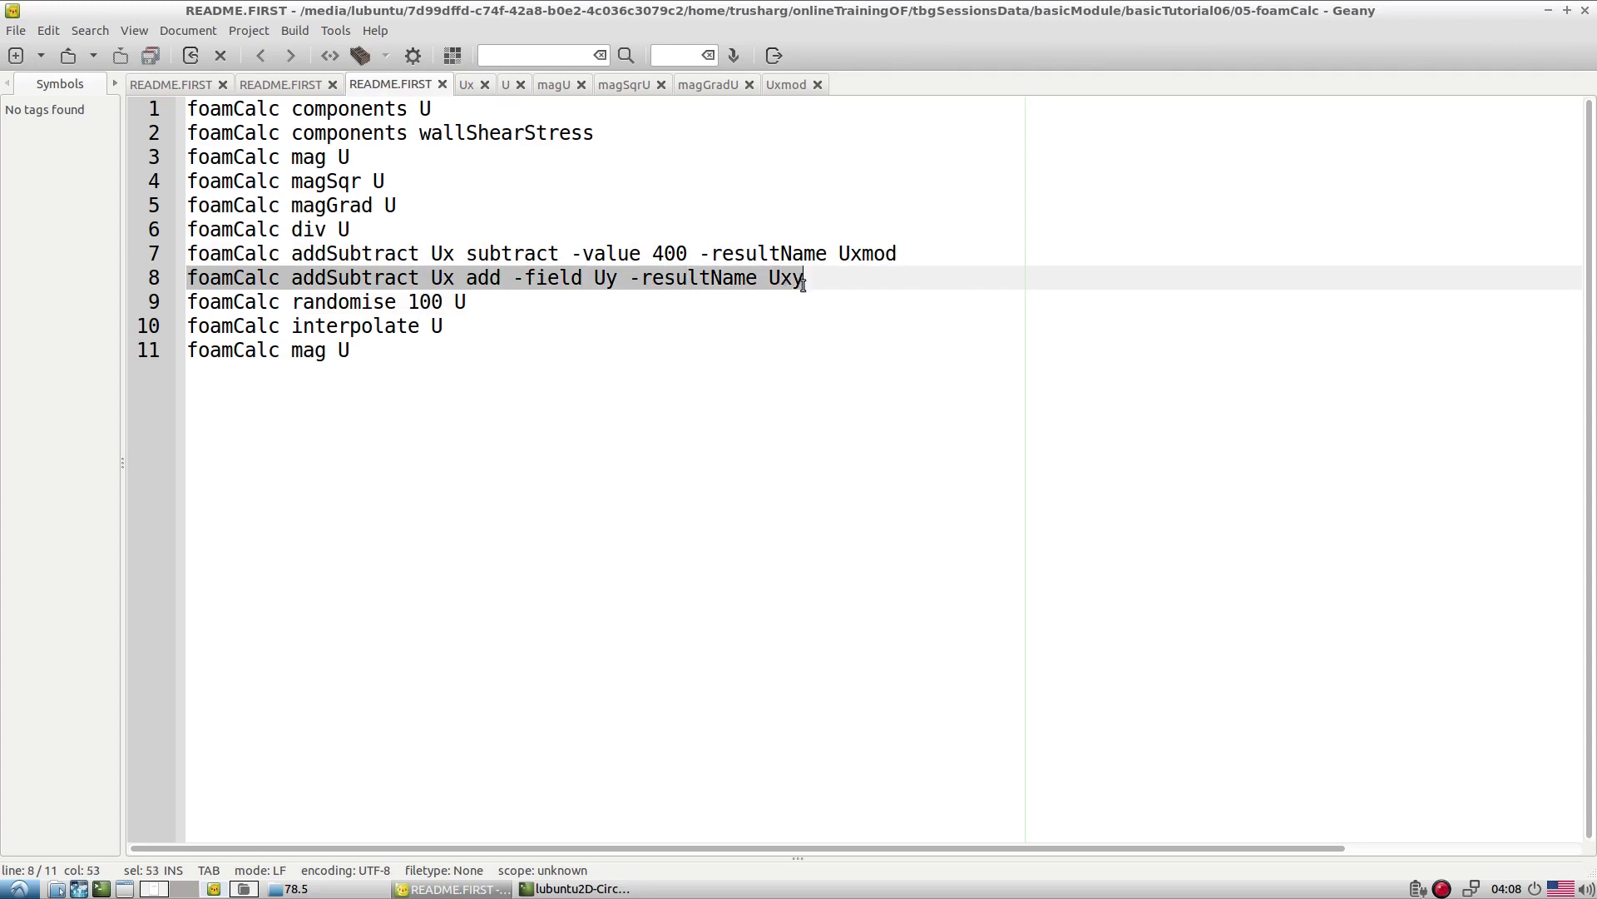
pyautogui.click(574, 888)
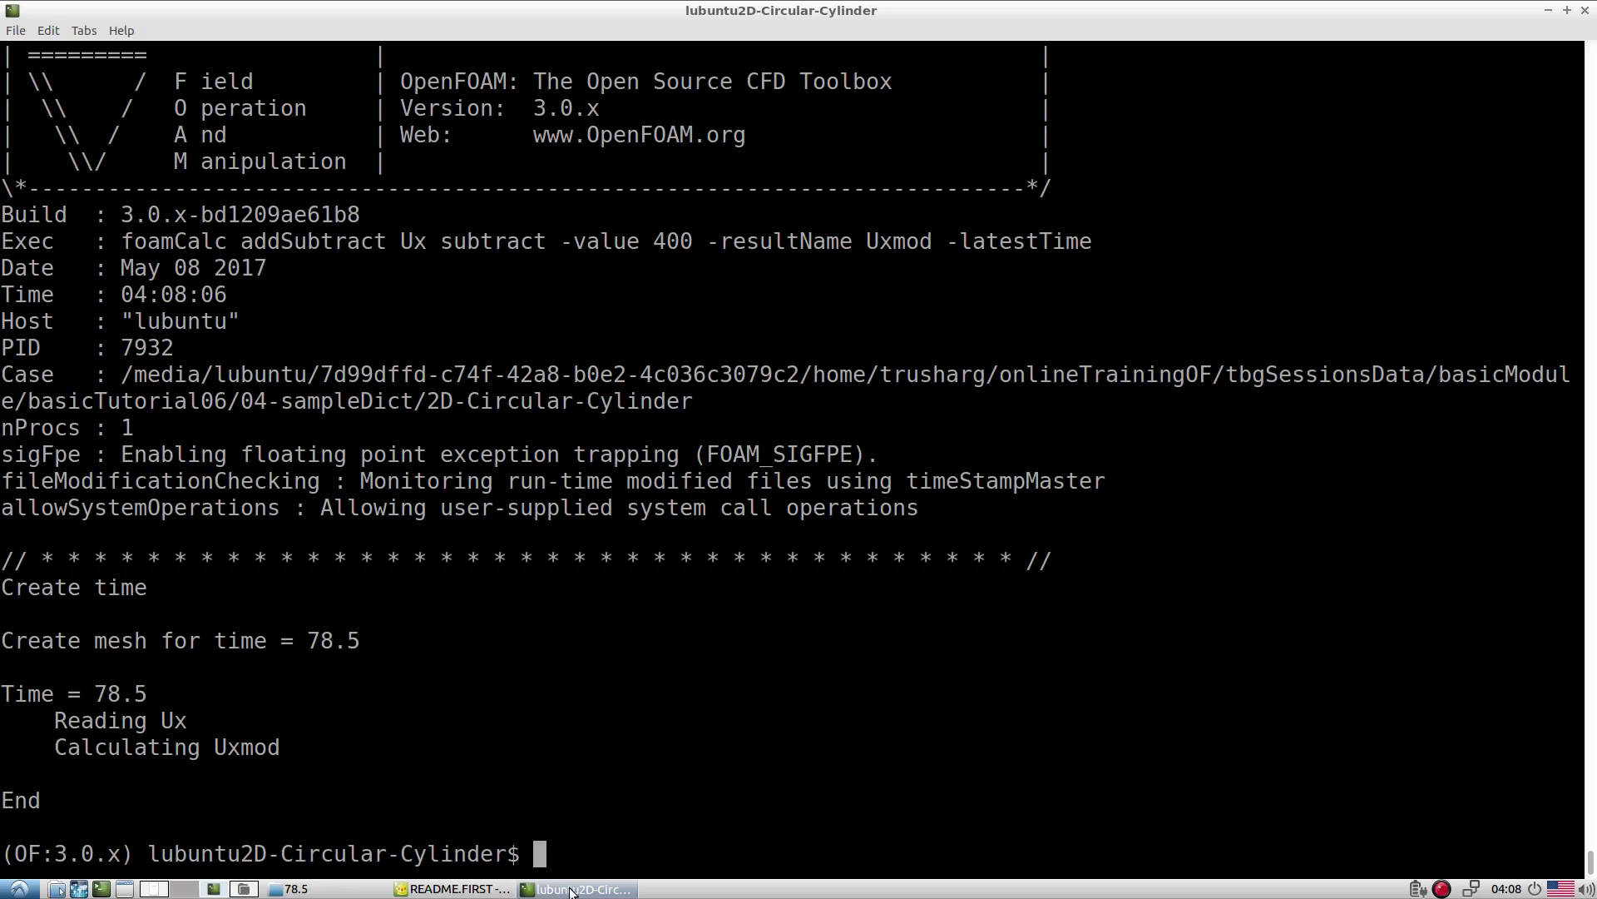
pyautogui.click(570, 889)
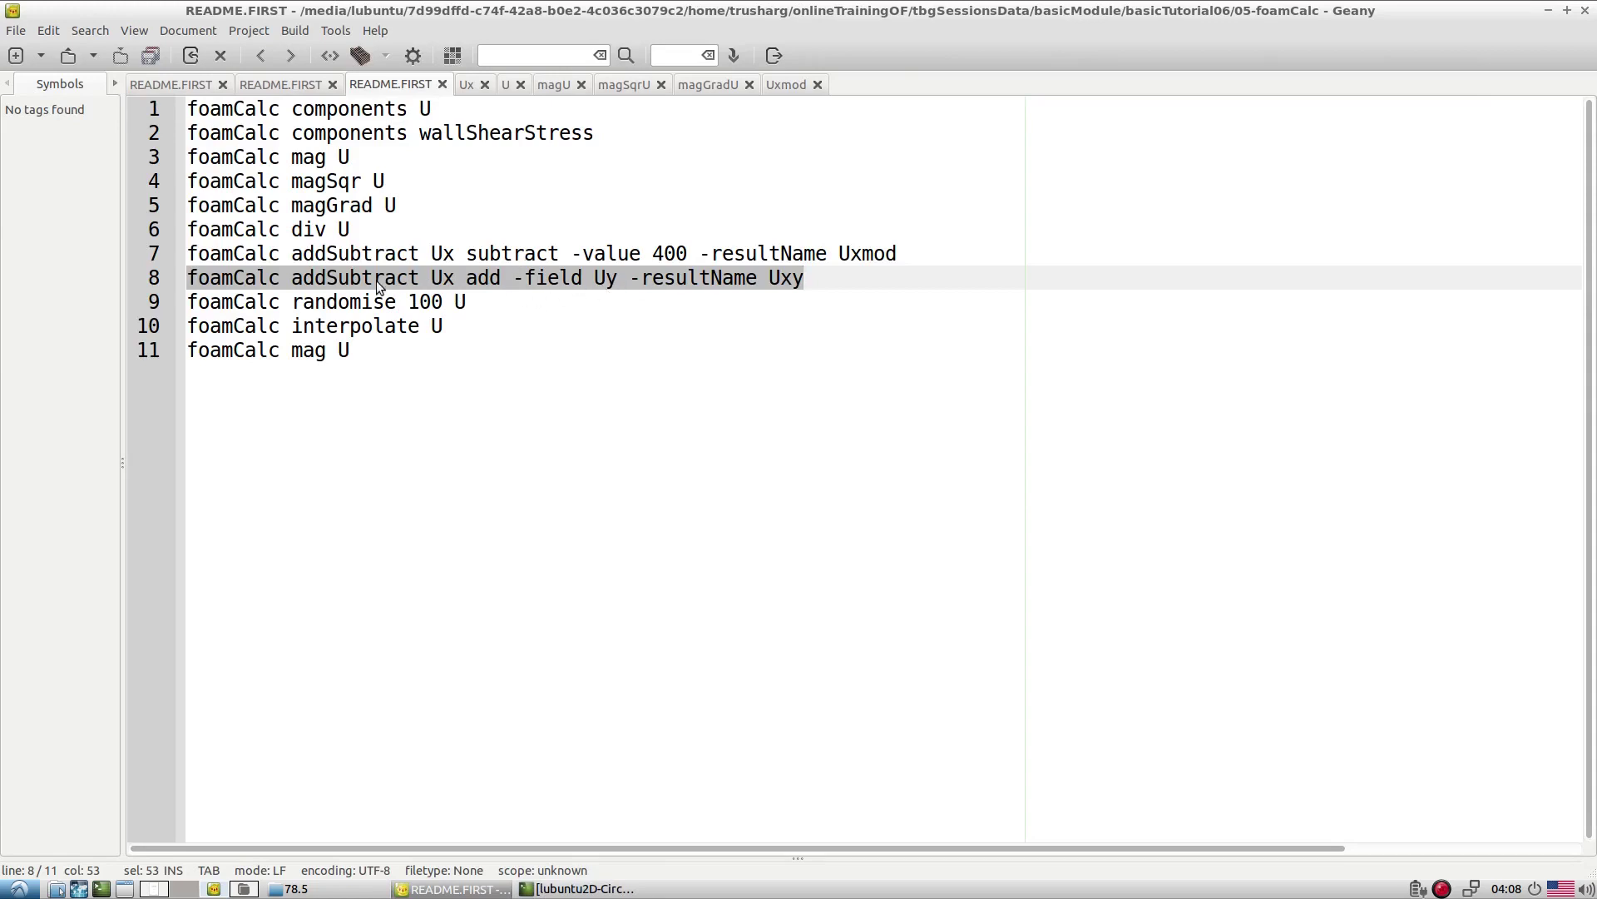
pyautogui.doubleClick(332, 276)
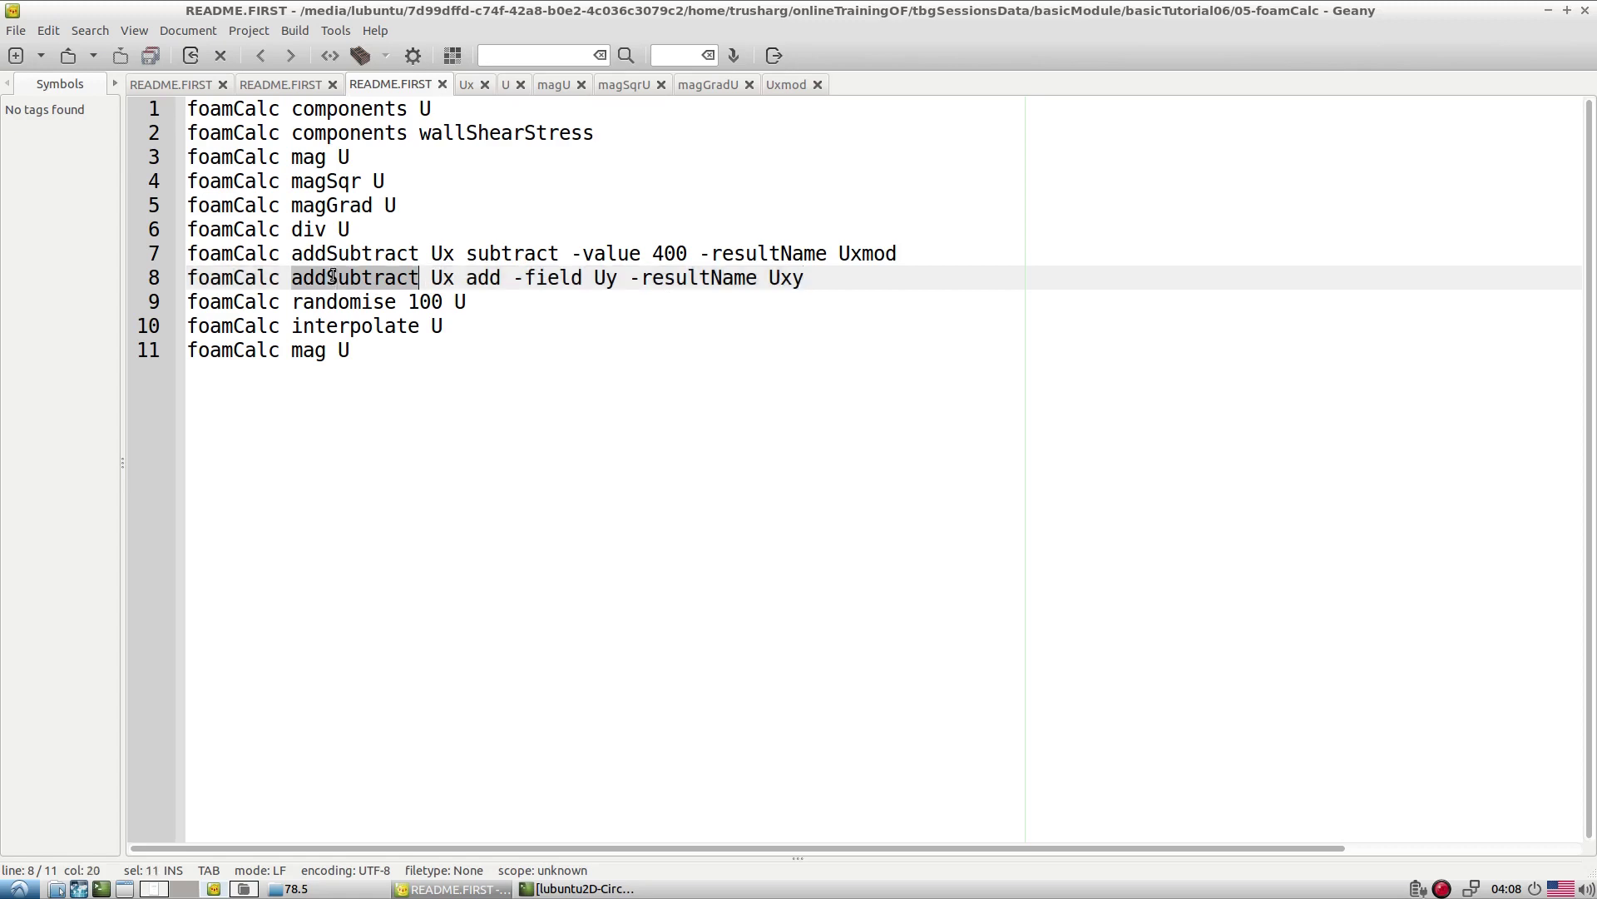
pyautogui.click(436, 281)
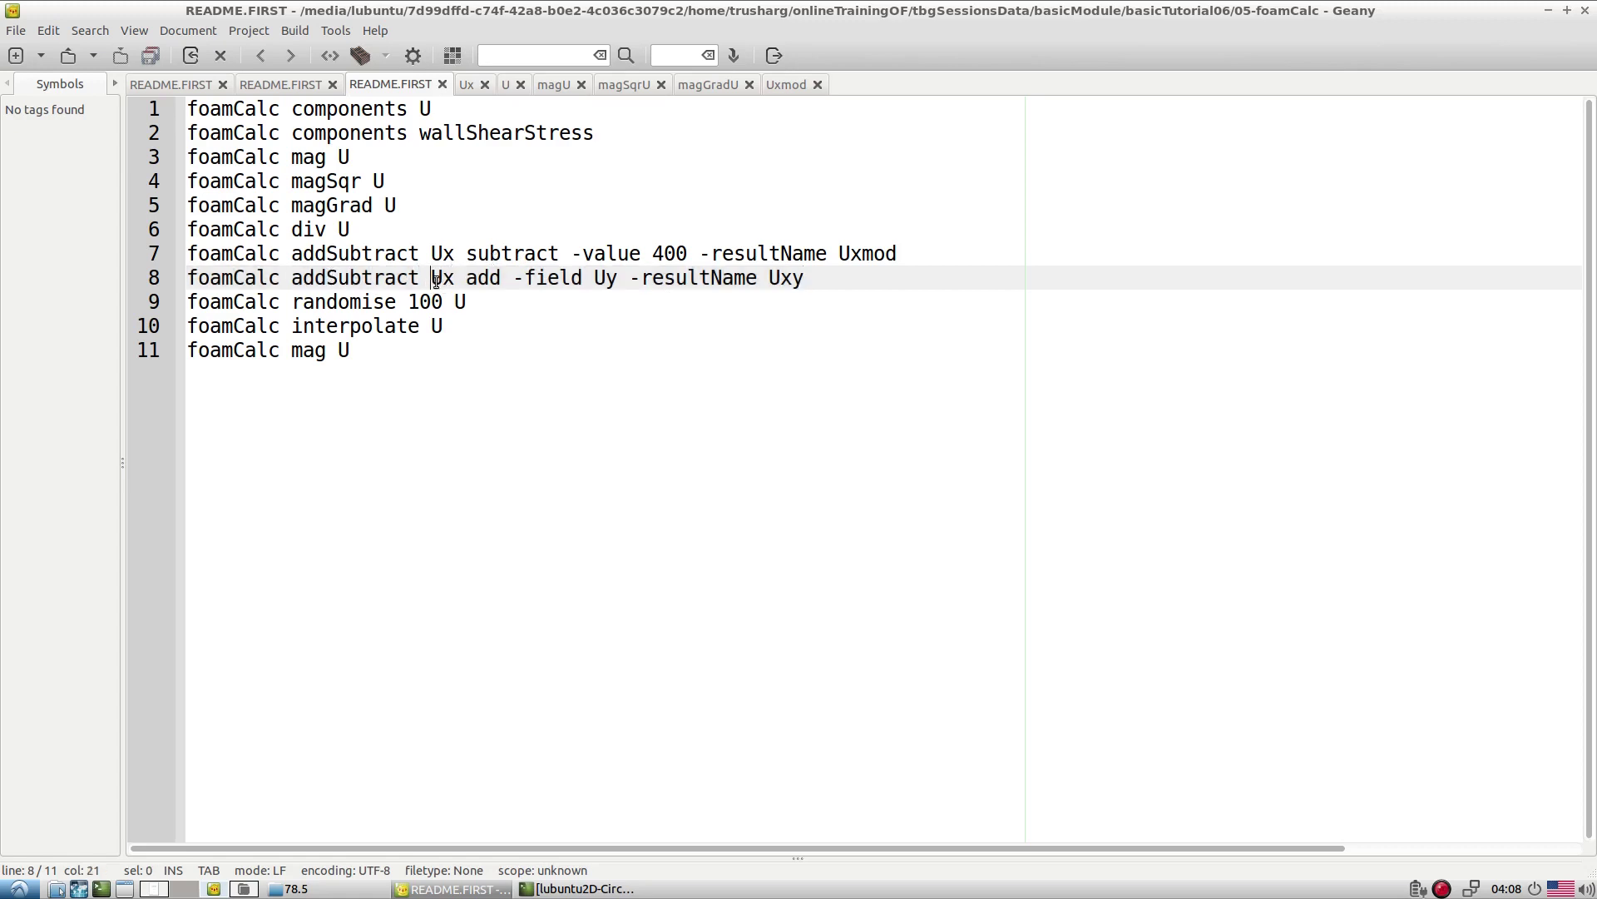
pyautogui.doubleClick(606, 278)
pyautogui.click(629, 311)
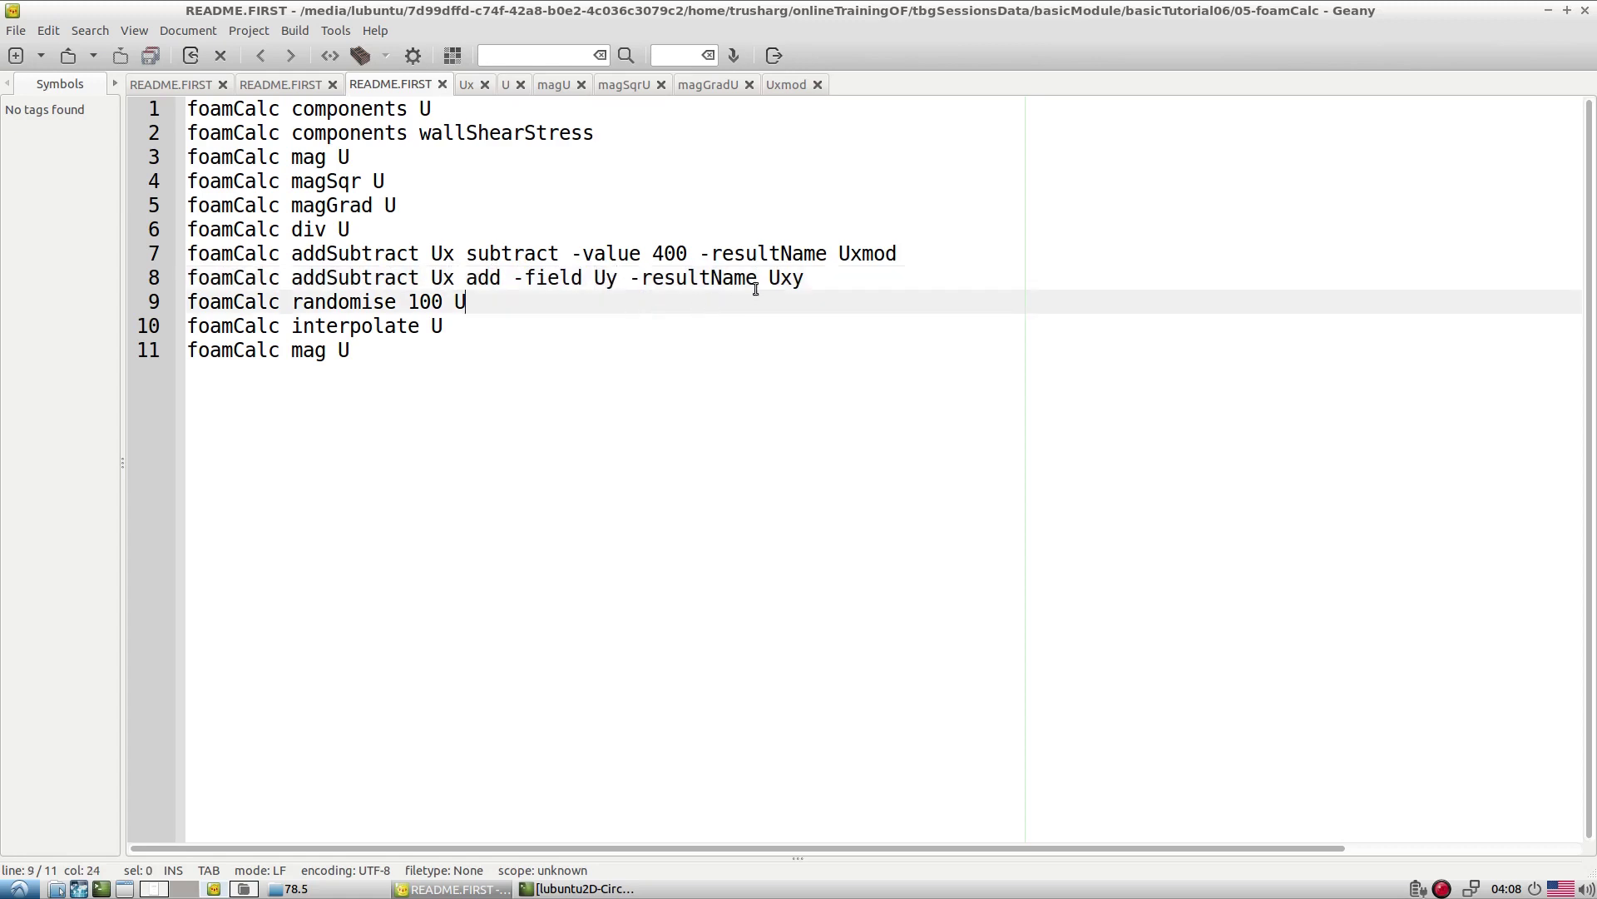
# Copy foamCalc addSubtract Ux add -field Uy -resultName Uxy from the README and run it with -latestTime in the terminal
pyautogui.moveTo(809, 279); pyautogui.dragTo(173, 279)
pyautogui.hotkey('ctrl', 'c')
pyautogui.click(582, 890)
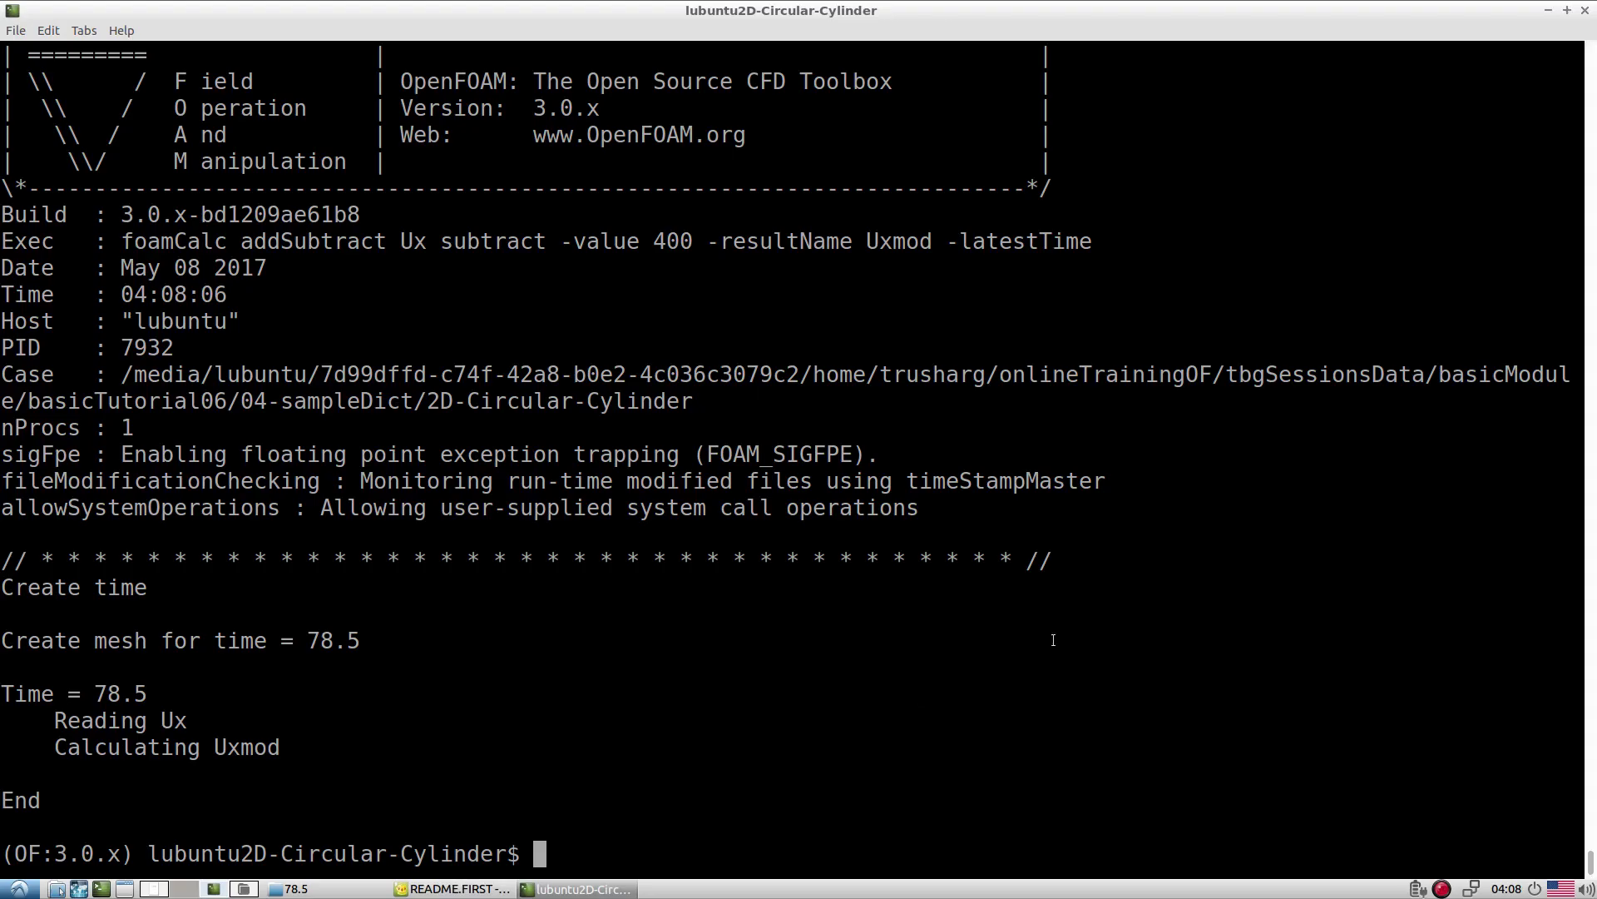
pyautogui.middleClick(1065, 549)
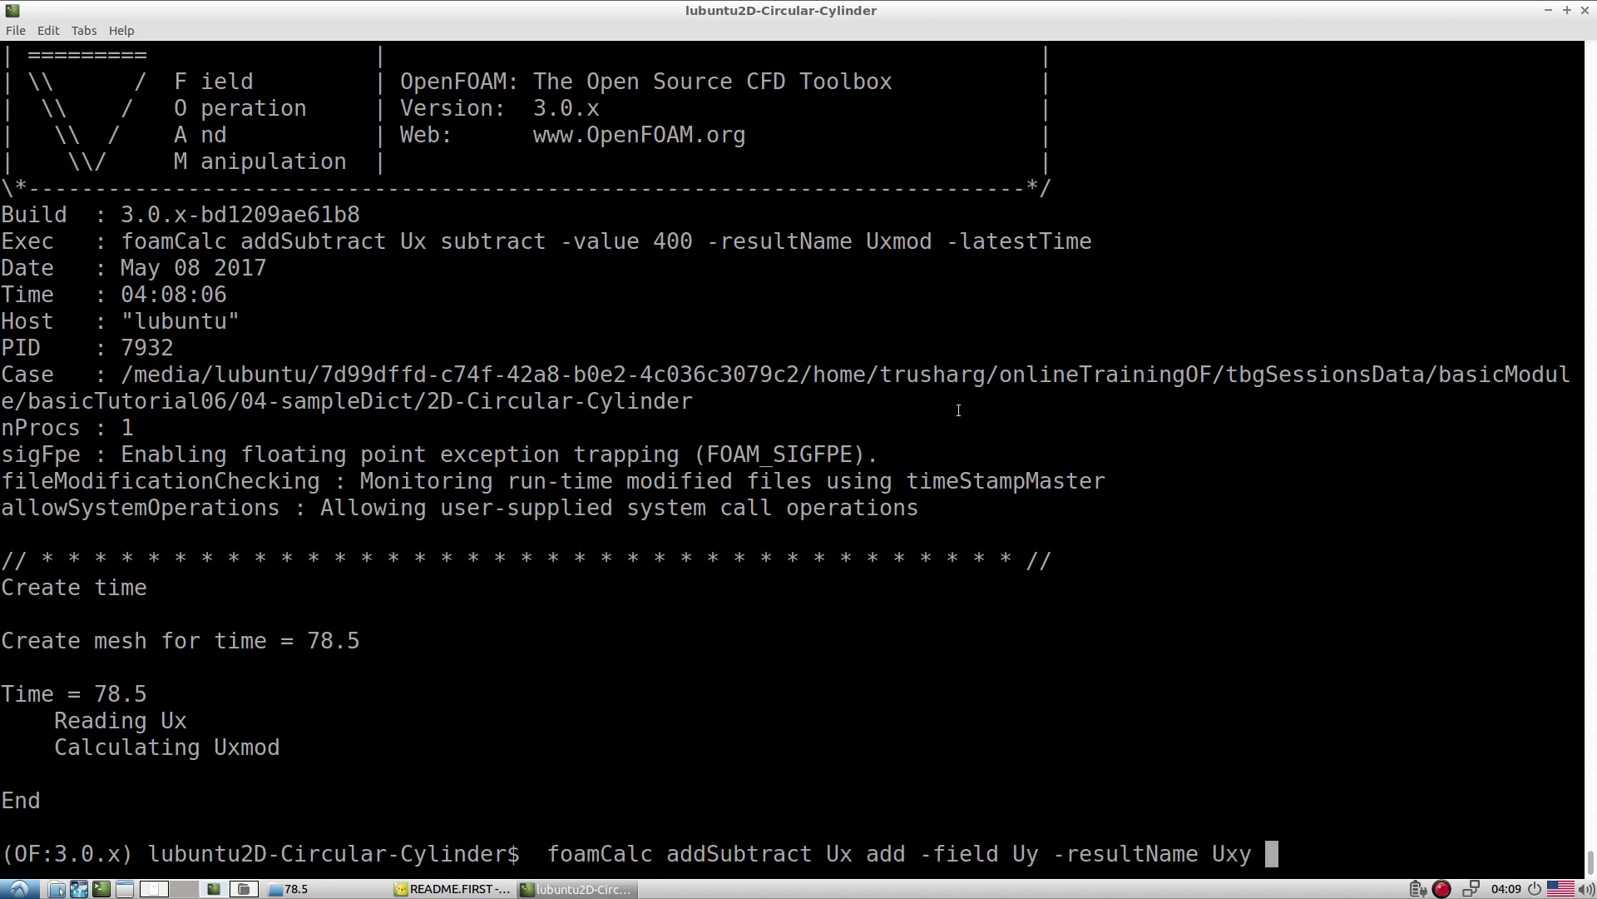
pyautogui.scroll(3, 539, 359)
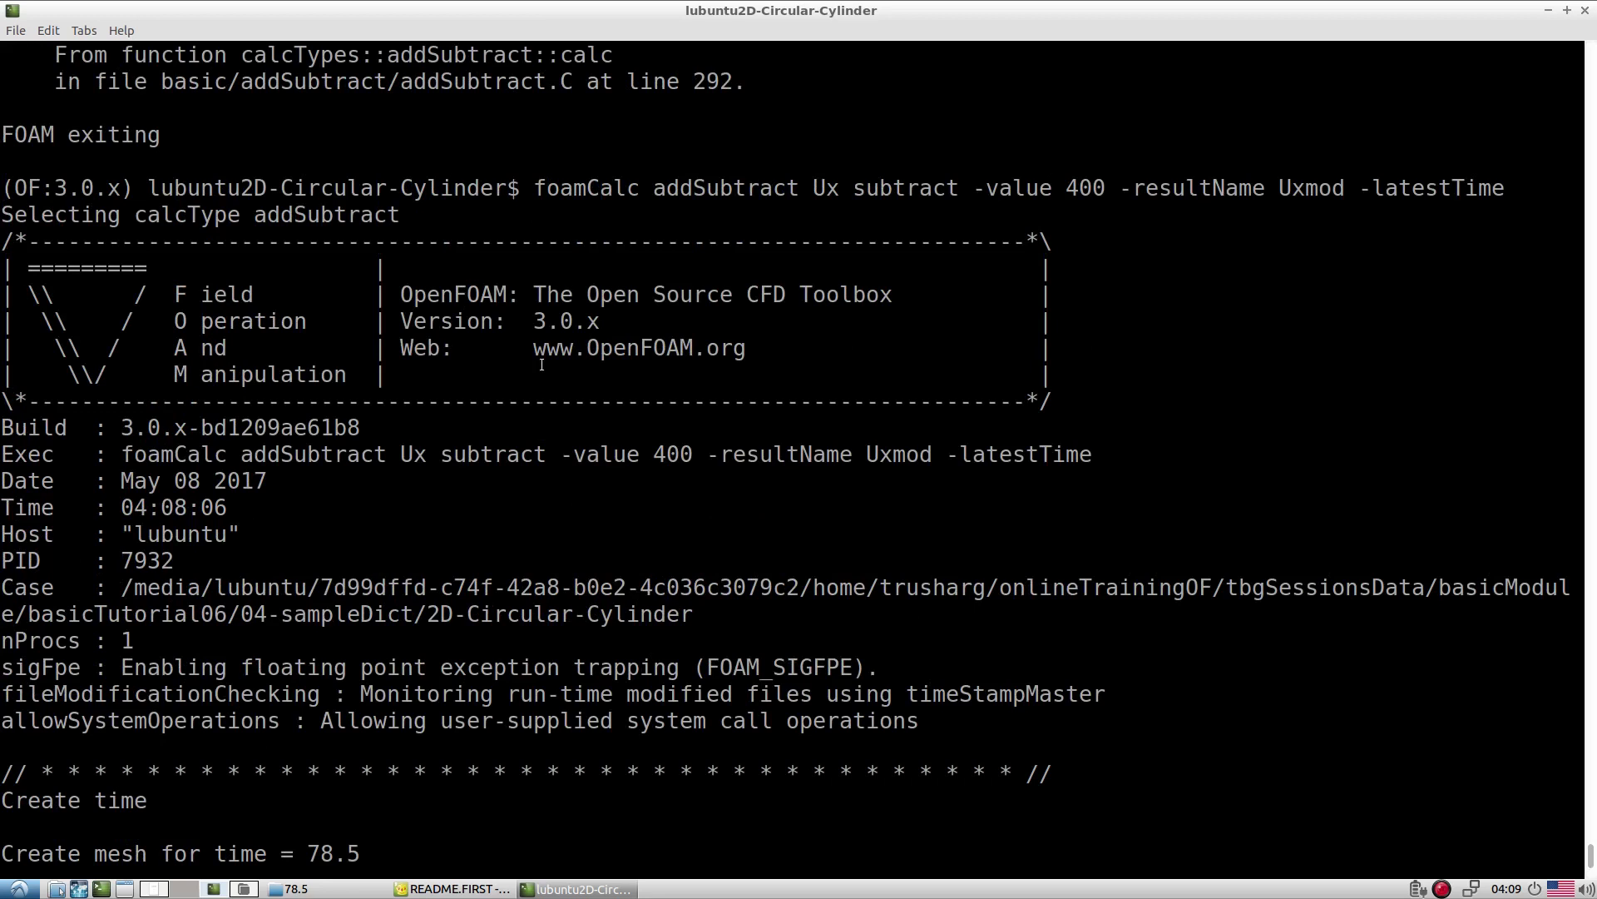
pyautogui.moveTo(1355, 188); pyautogui.dragTo(1508, 188)
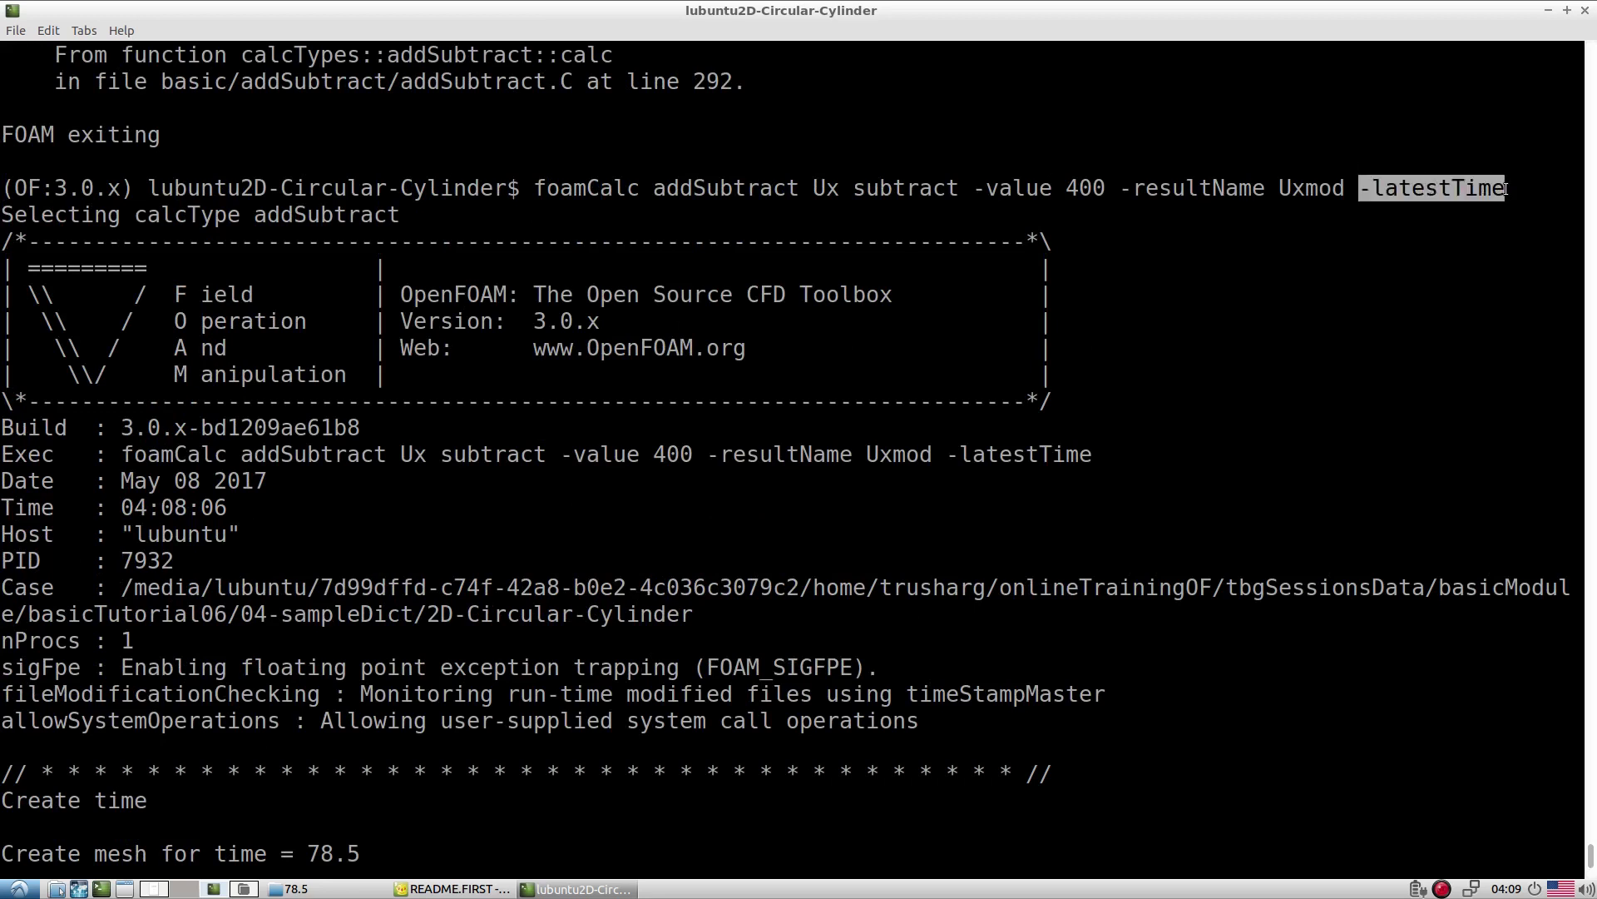
pyautogui.middleClick(1442, 668)
pyautogui.press('Return')
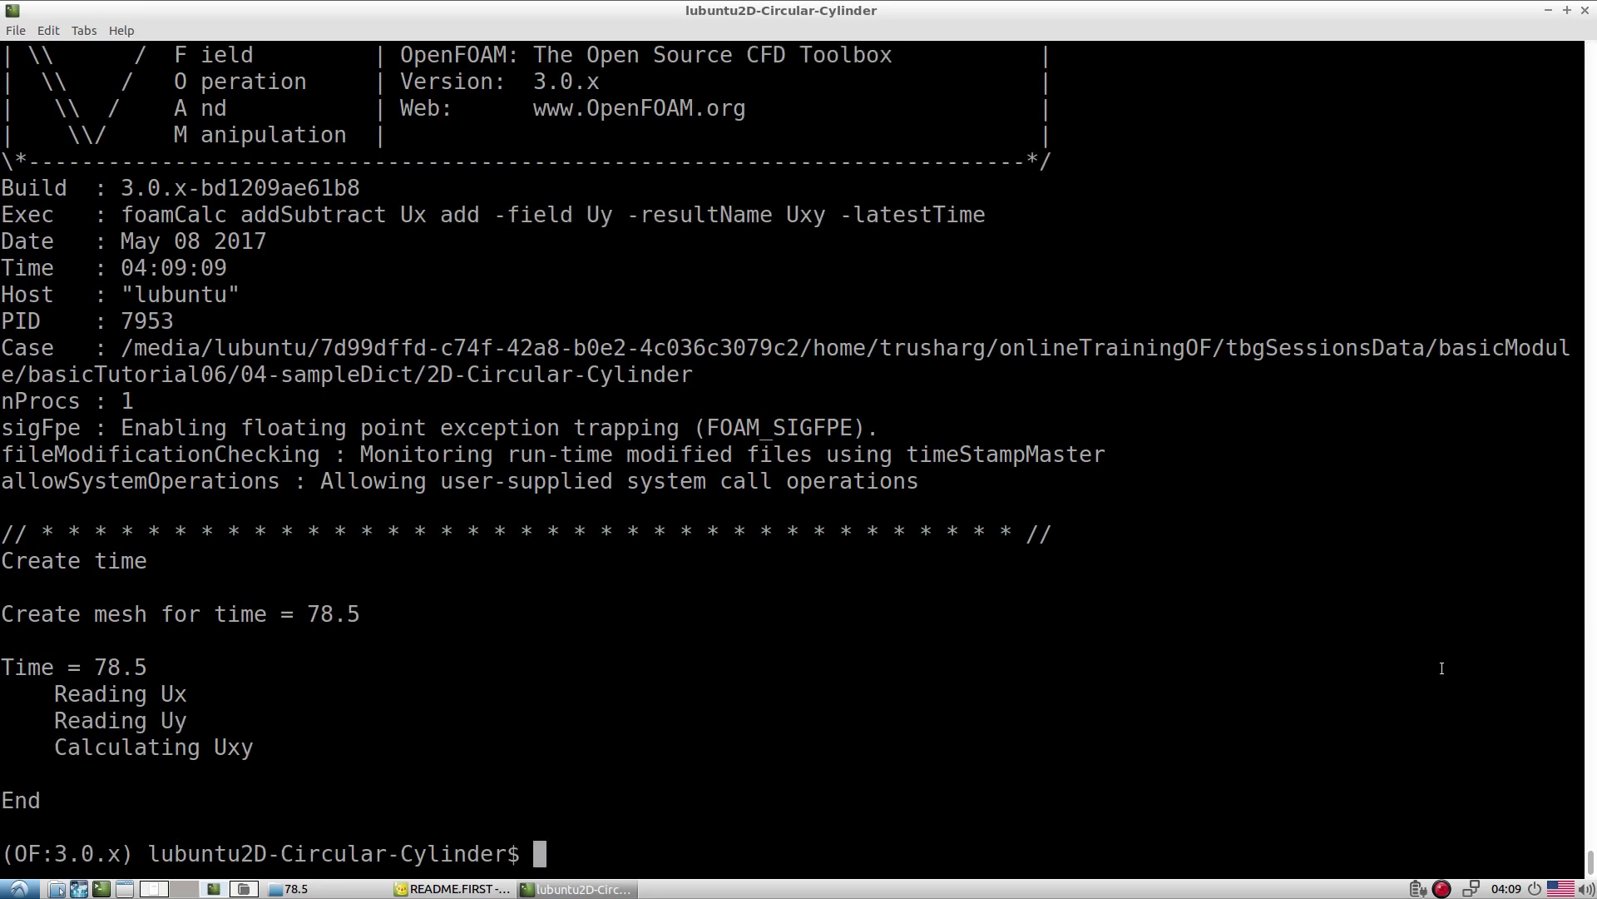
# Open the Uxy file from the 78.5 folder in Geany and examine its dimensions and internal field values
pyautogui.click(296, 889)
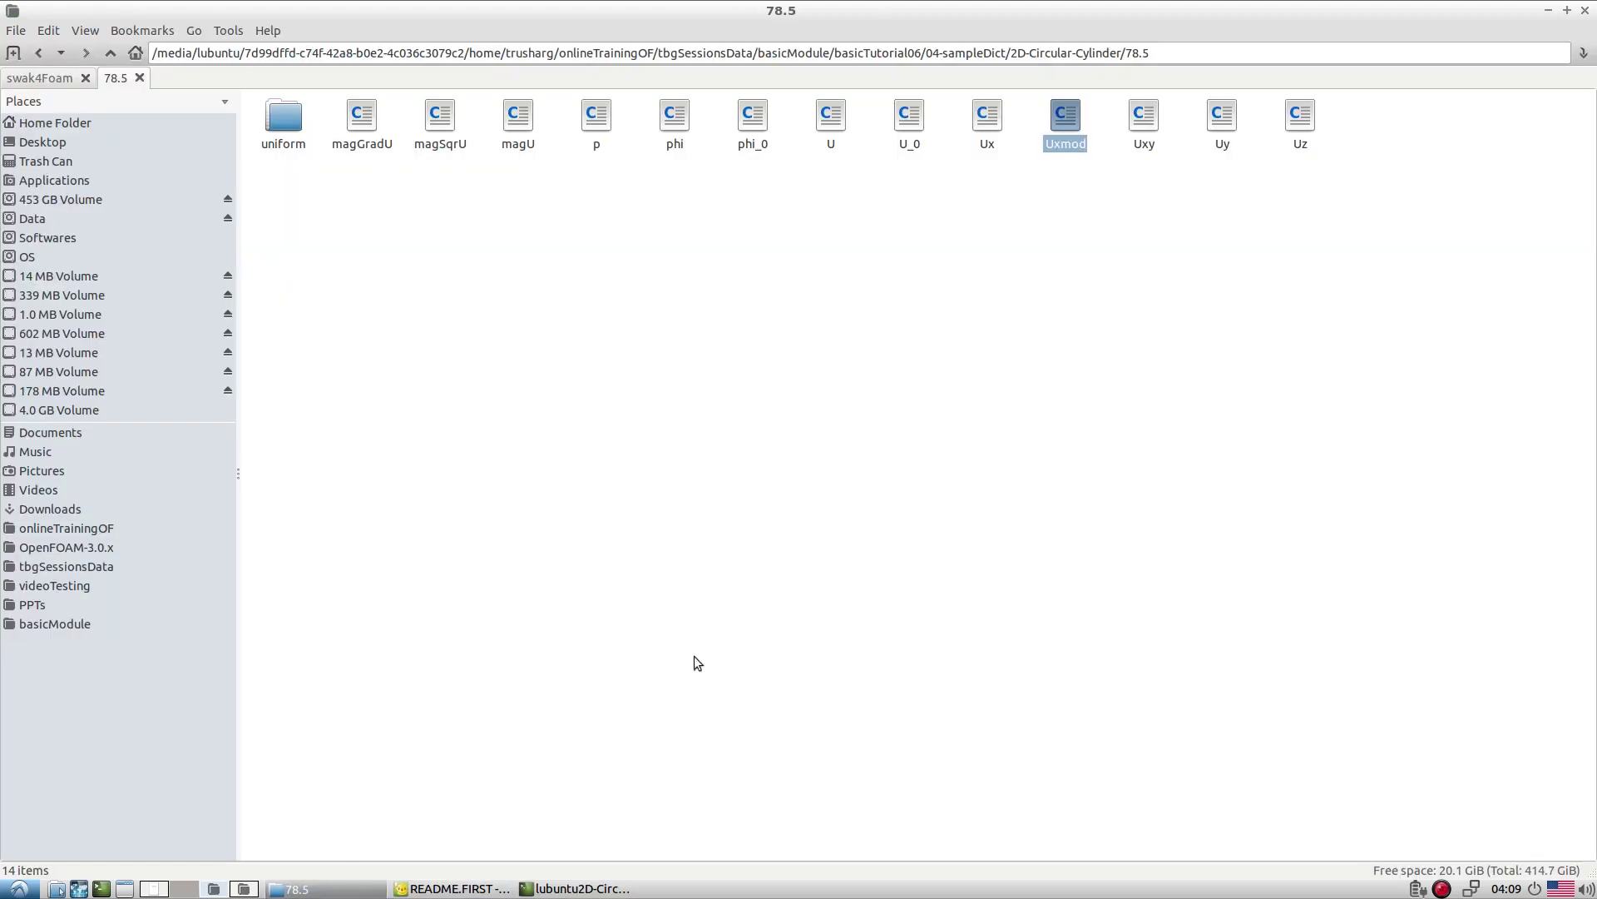
pyautogui.click(1145, 134)
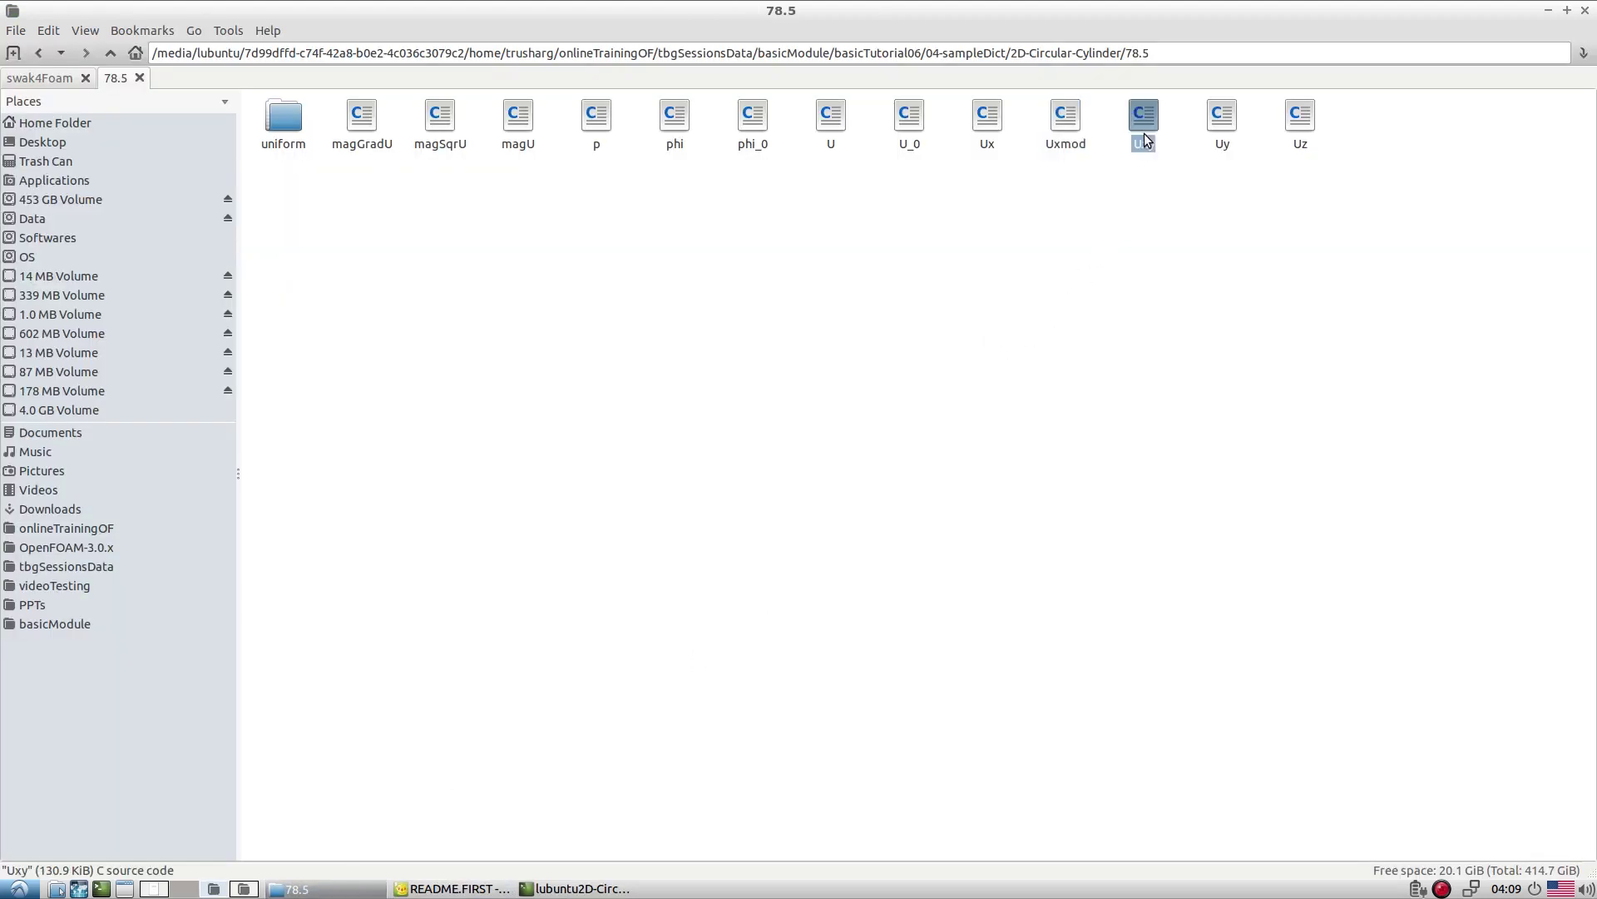
pyautogui.rightClick(1145, 133)
pyautogui.click(1175, 191)
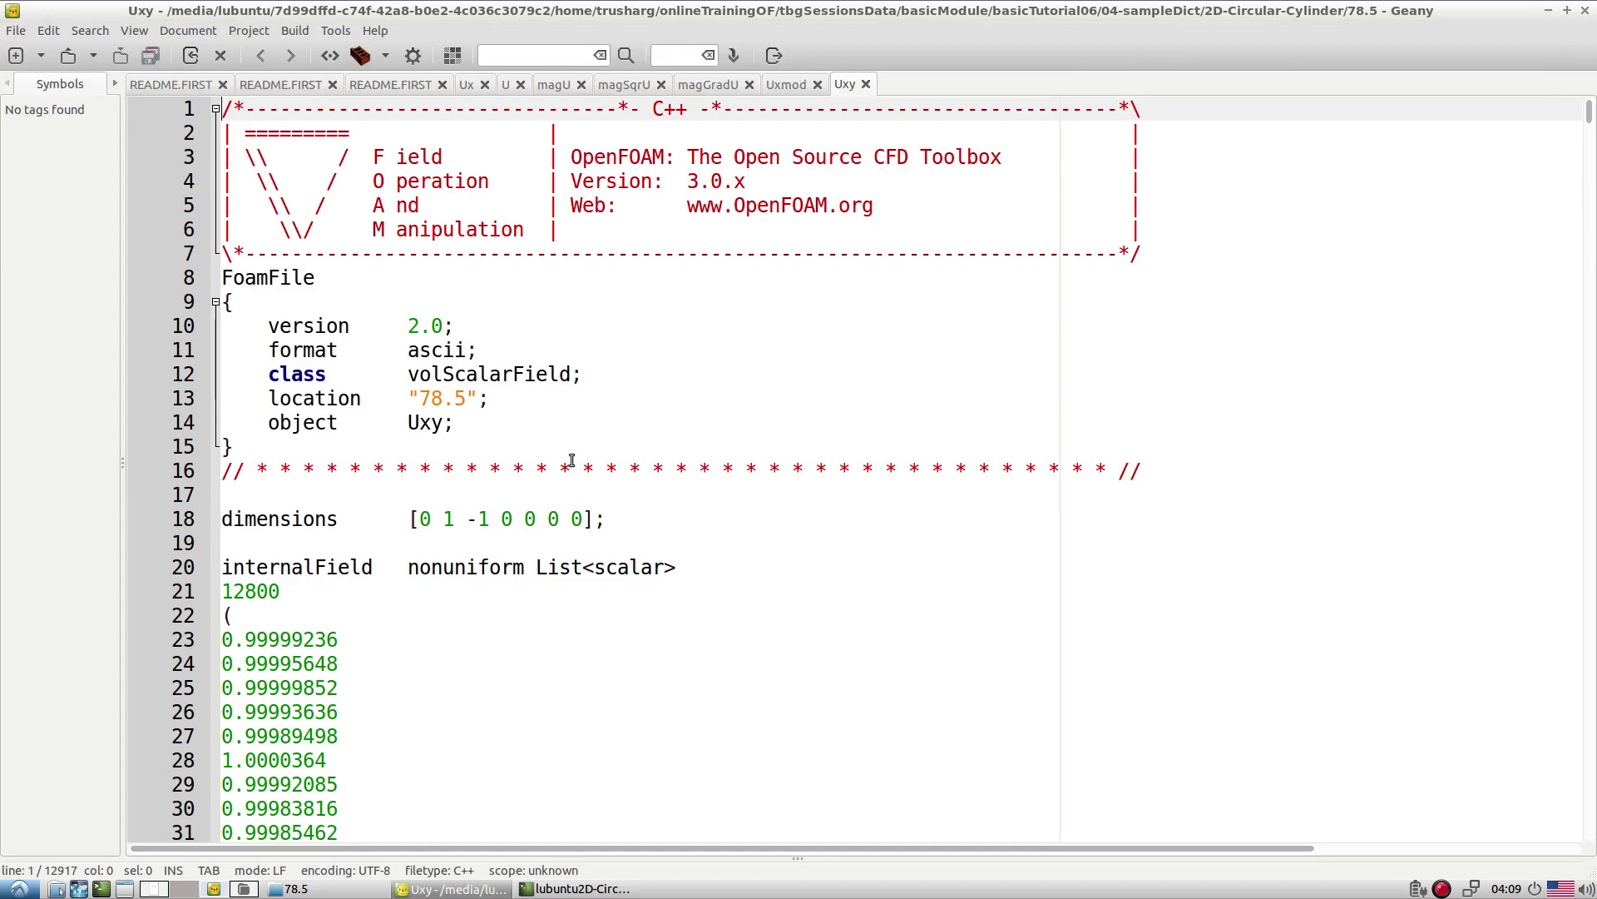
pyautogui.scroll(-5, 572, 460)
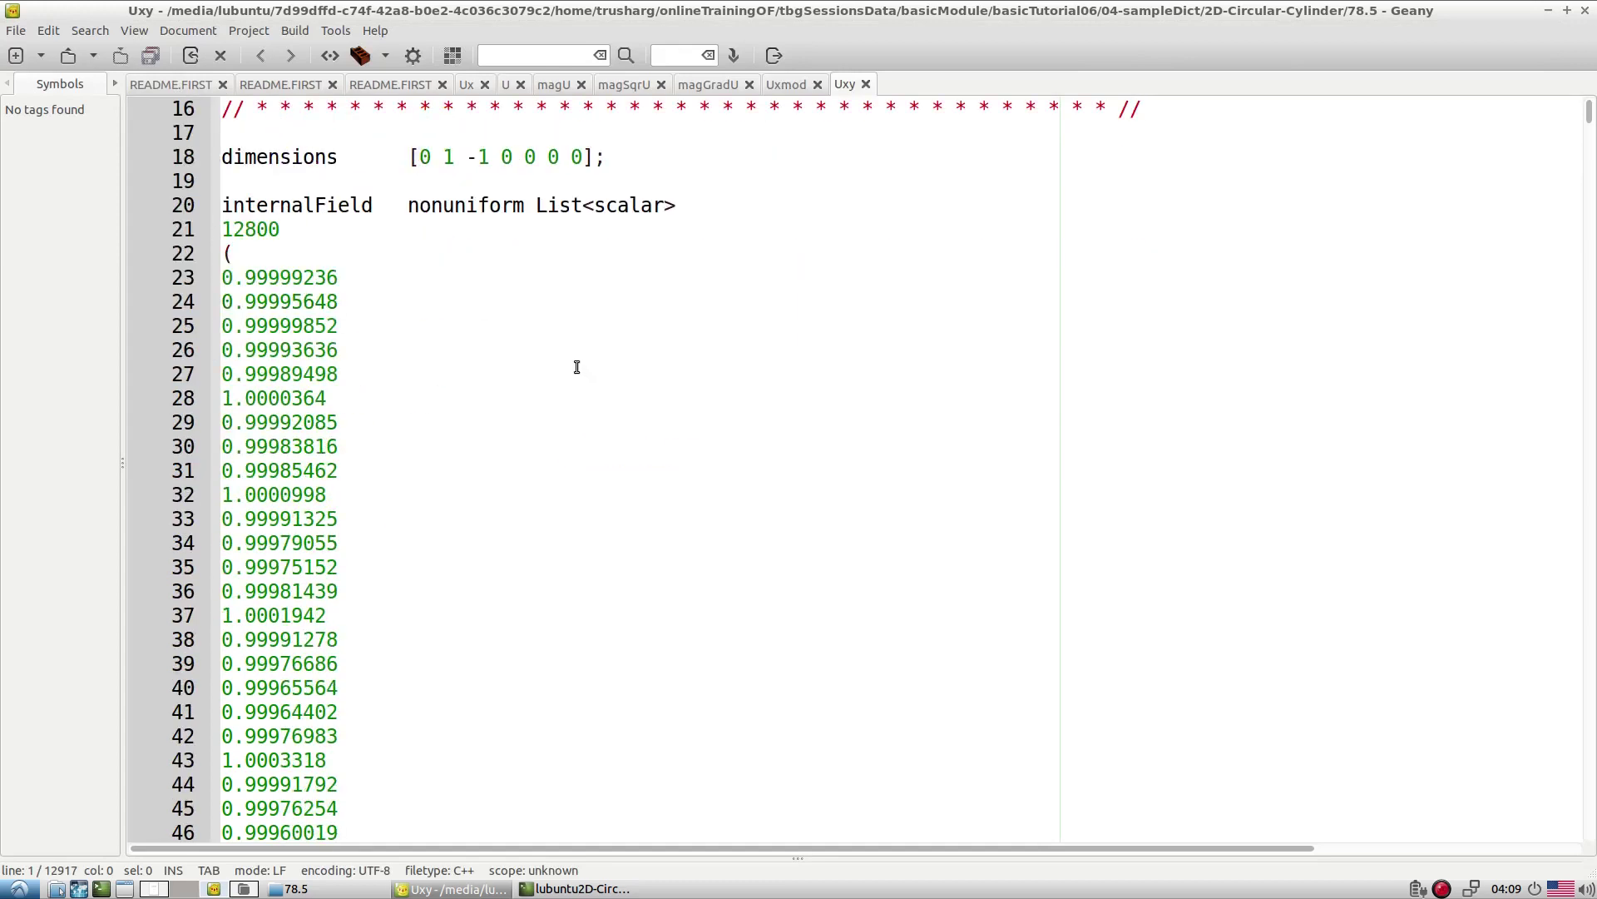
# Copy foamCalc randomise 100 U from the README and run it with -latestTime in the terminal
pyautogui.click(368, 86)
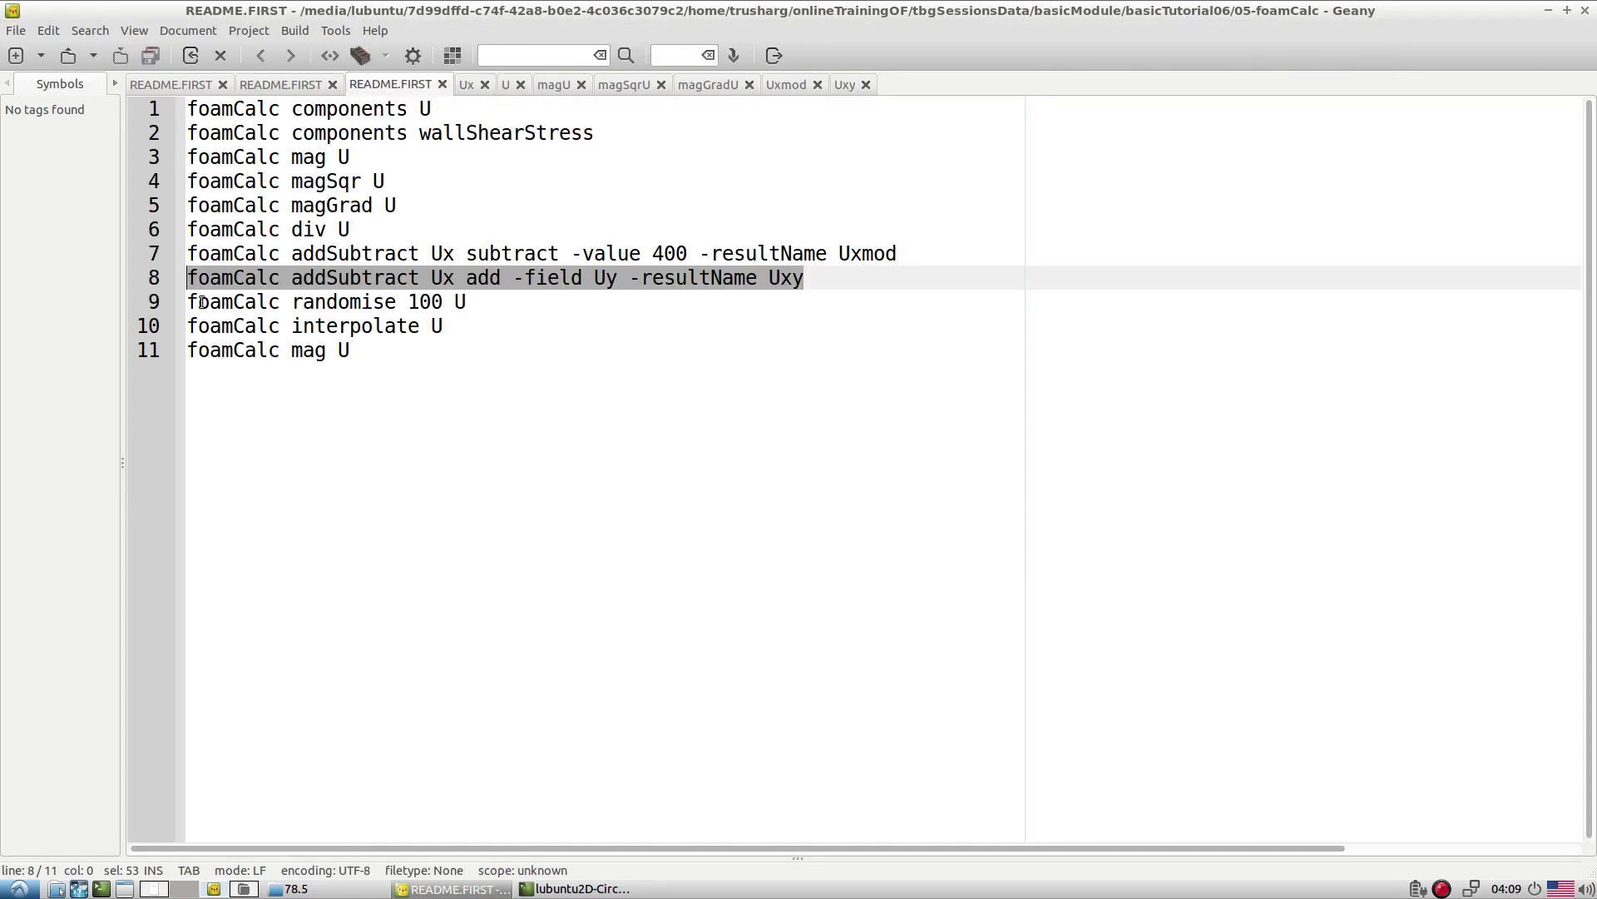
pyautogui.moveTo(200, 302); pyautogui.dragTo(425, 302)
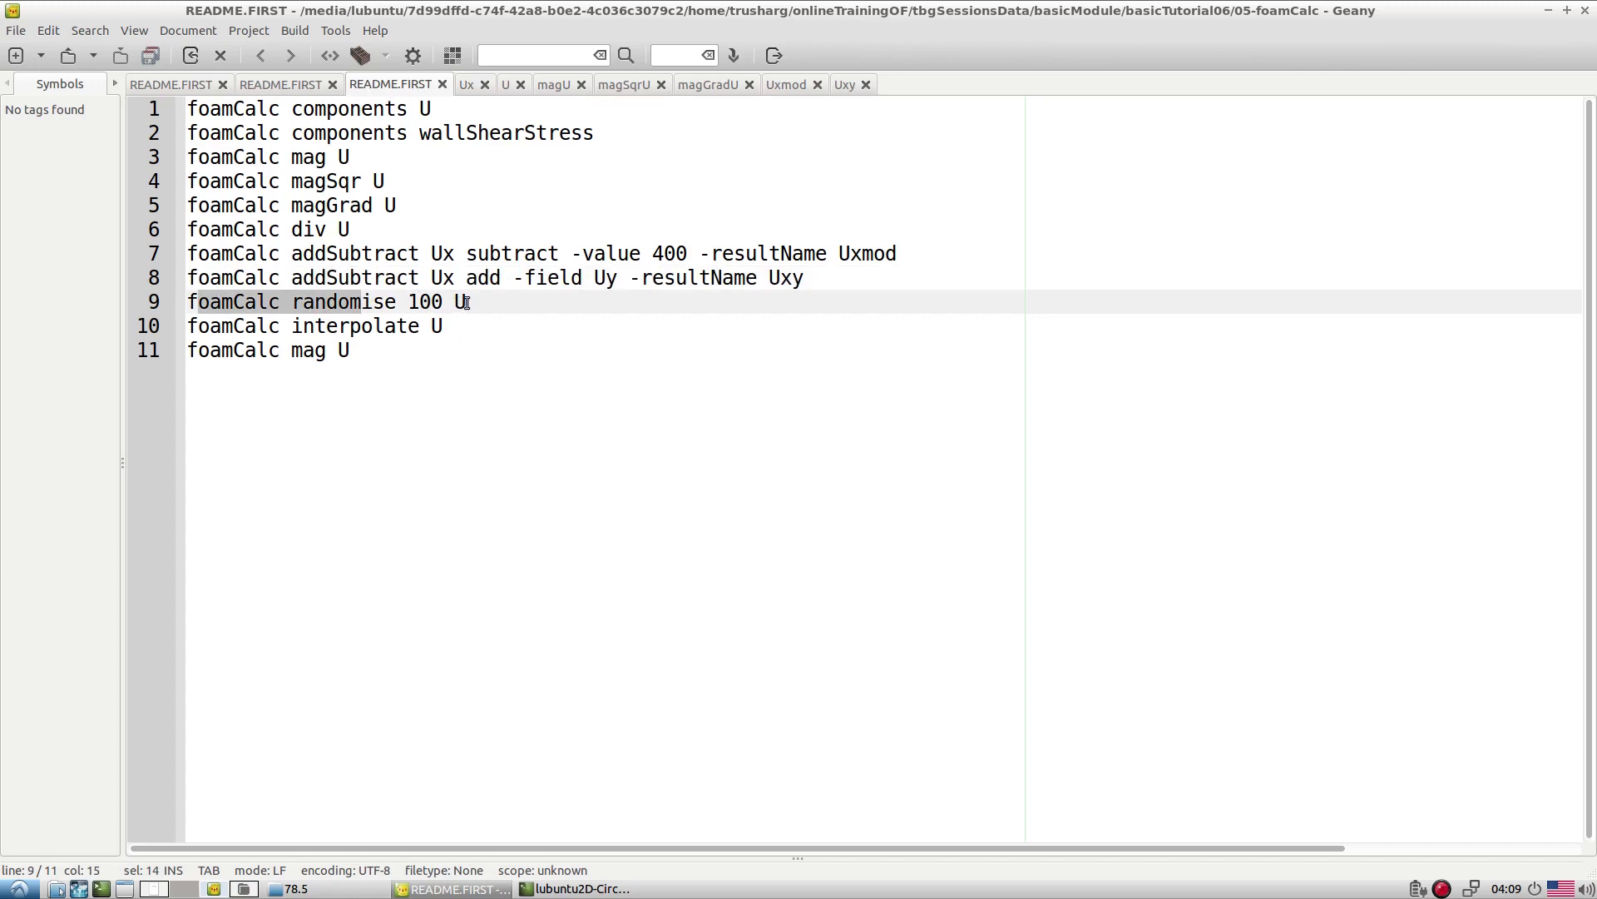
pyautogui.tripleClick(466, 302)
pyautogui.hotkey('alt', 'Tab')
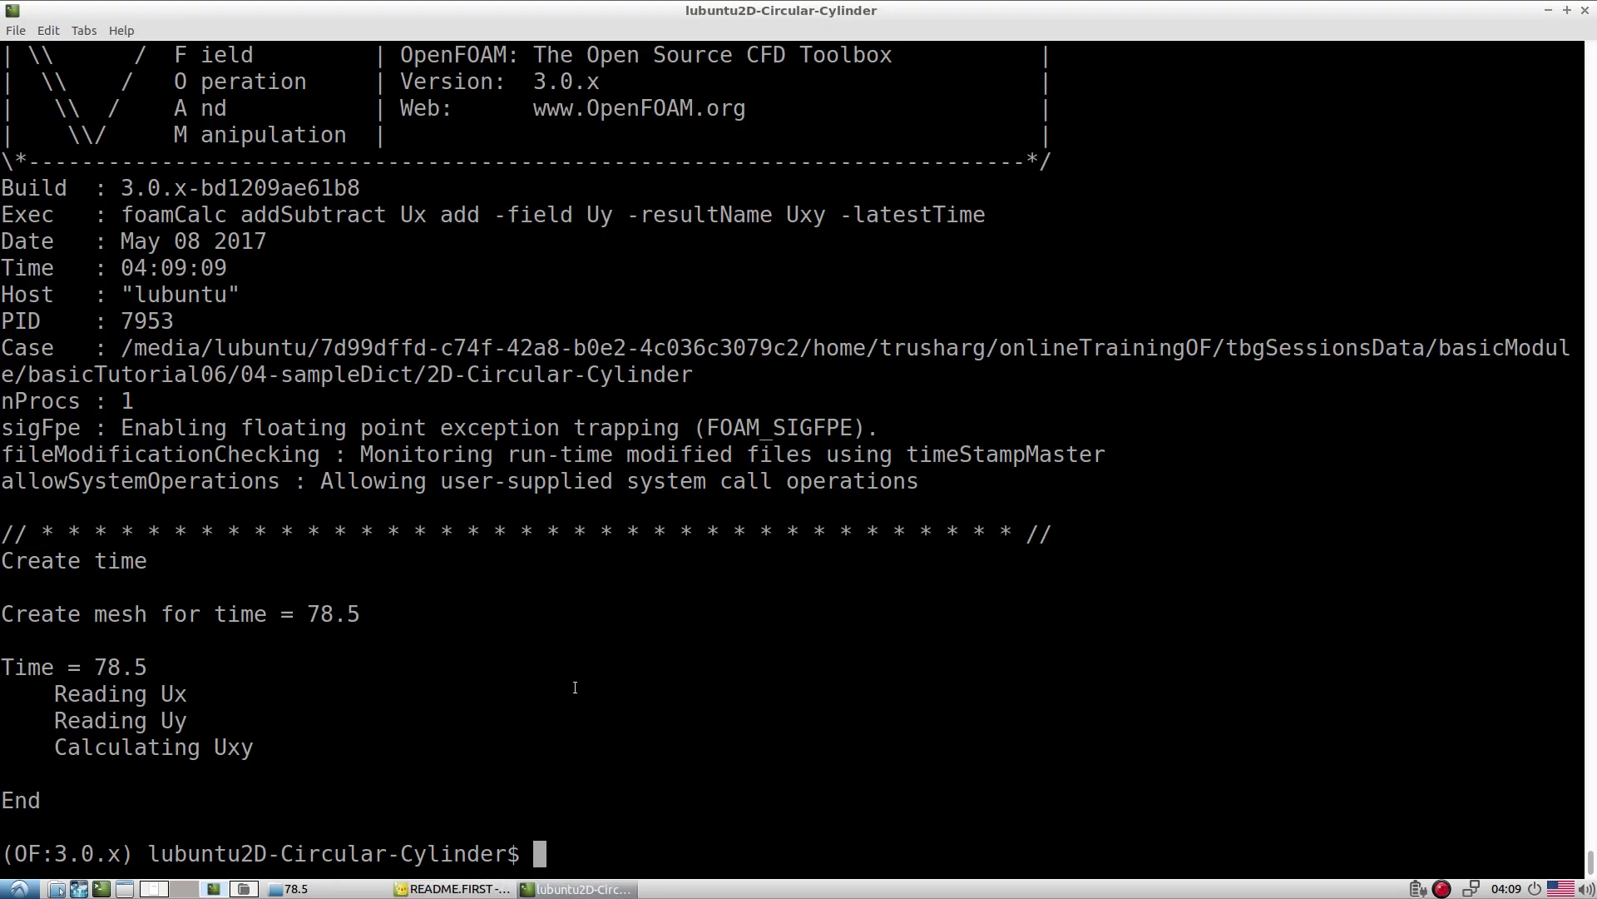
pyautogui.middleClick(581, 672)
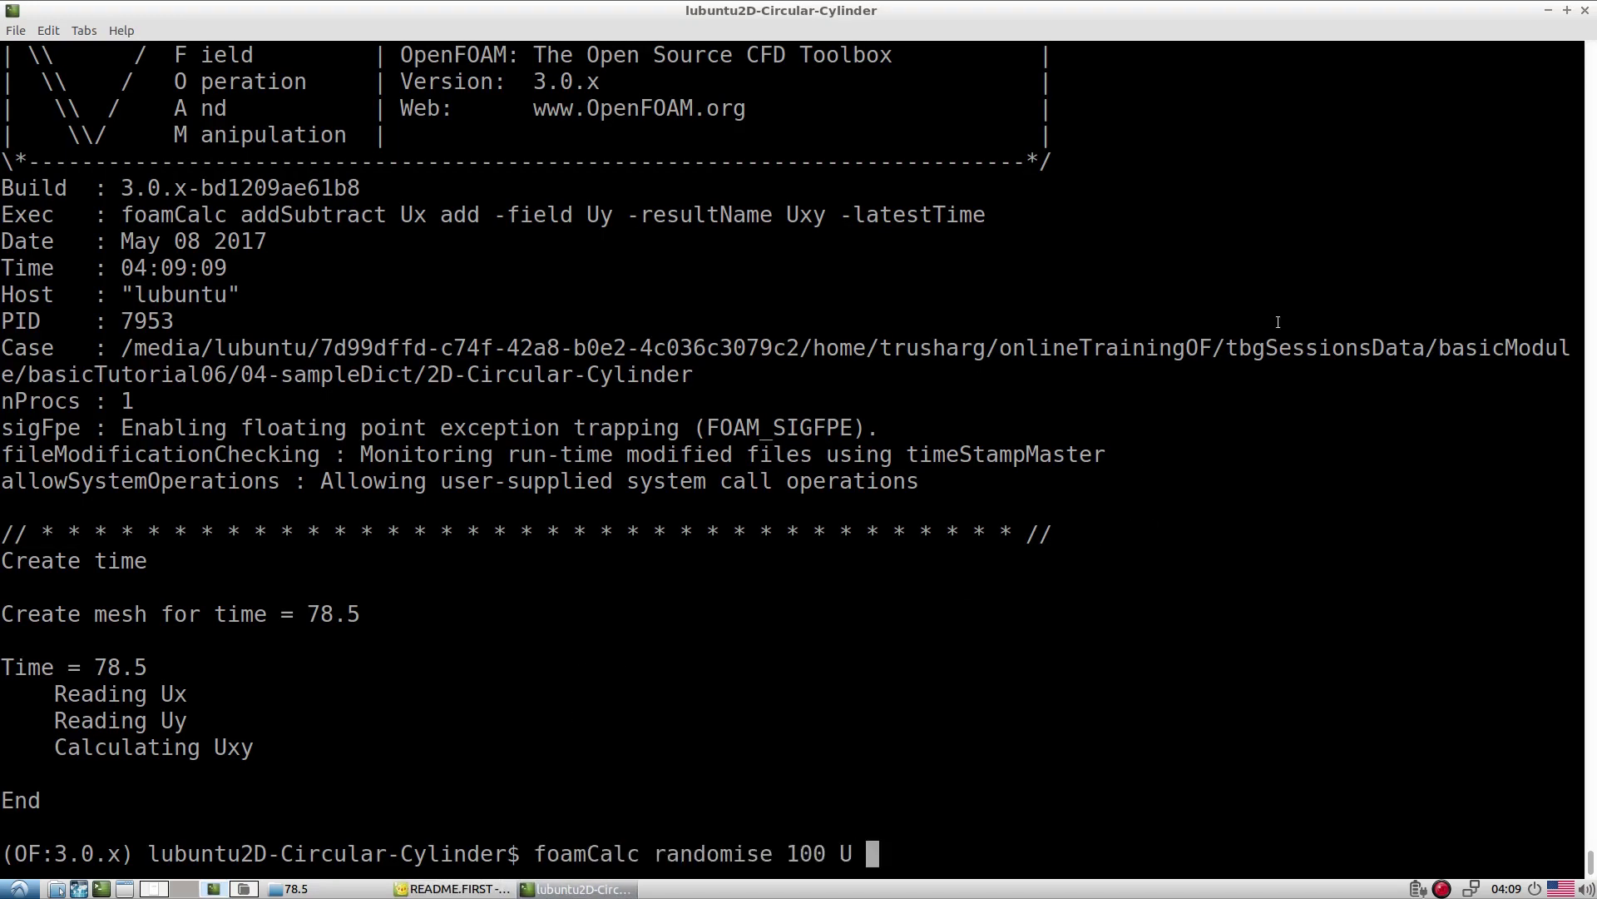
pyautogui.moveTo(846, 218); pyautogui.dragTo(987, 218)
pyautogui.middleClick(986, 218)
pyautogui.press('Return')
# Open the URandom file from the 78.5 folder in Geany and examine the vectors in its internal field
pyautogui.hotkey('alt', 'Tab')
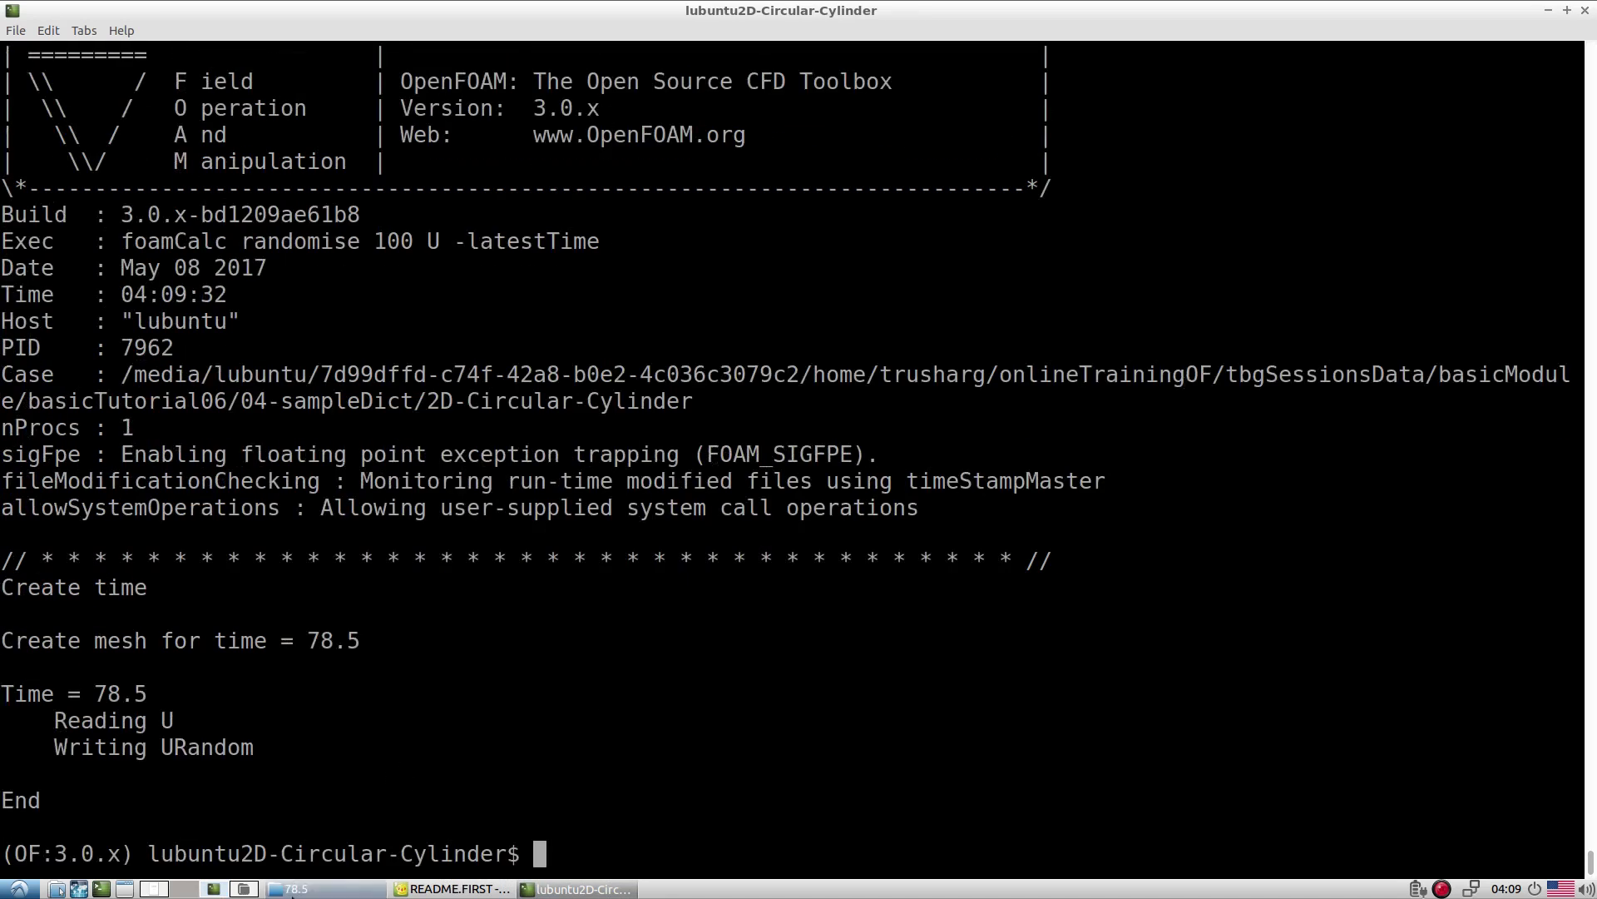
pyautogui.rightClick(990, 136)
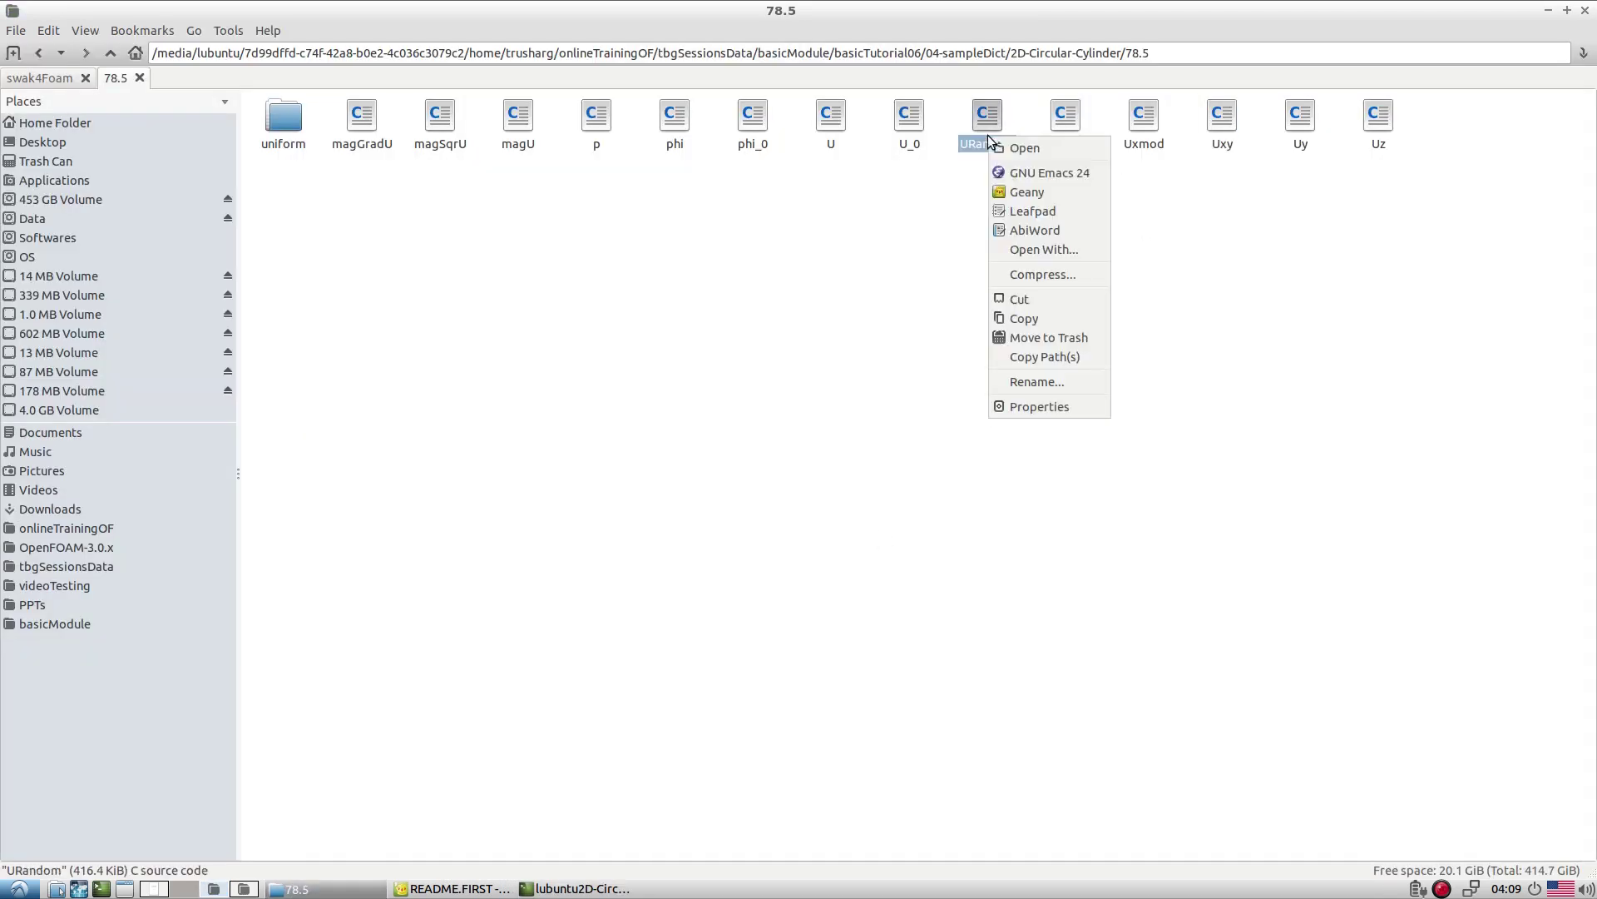
pyautogui.click(1005, 193)
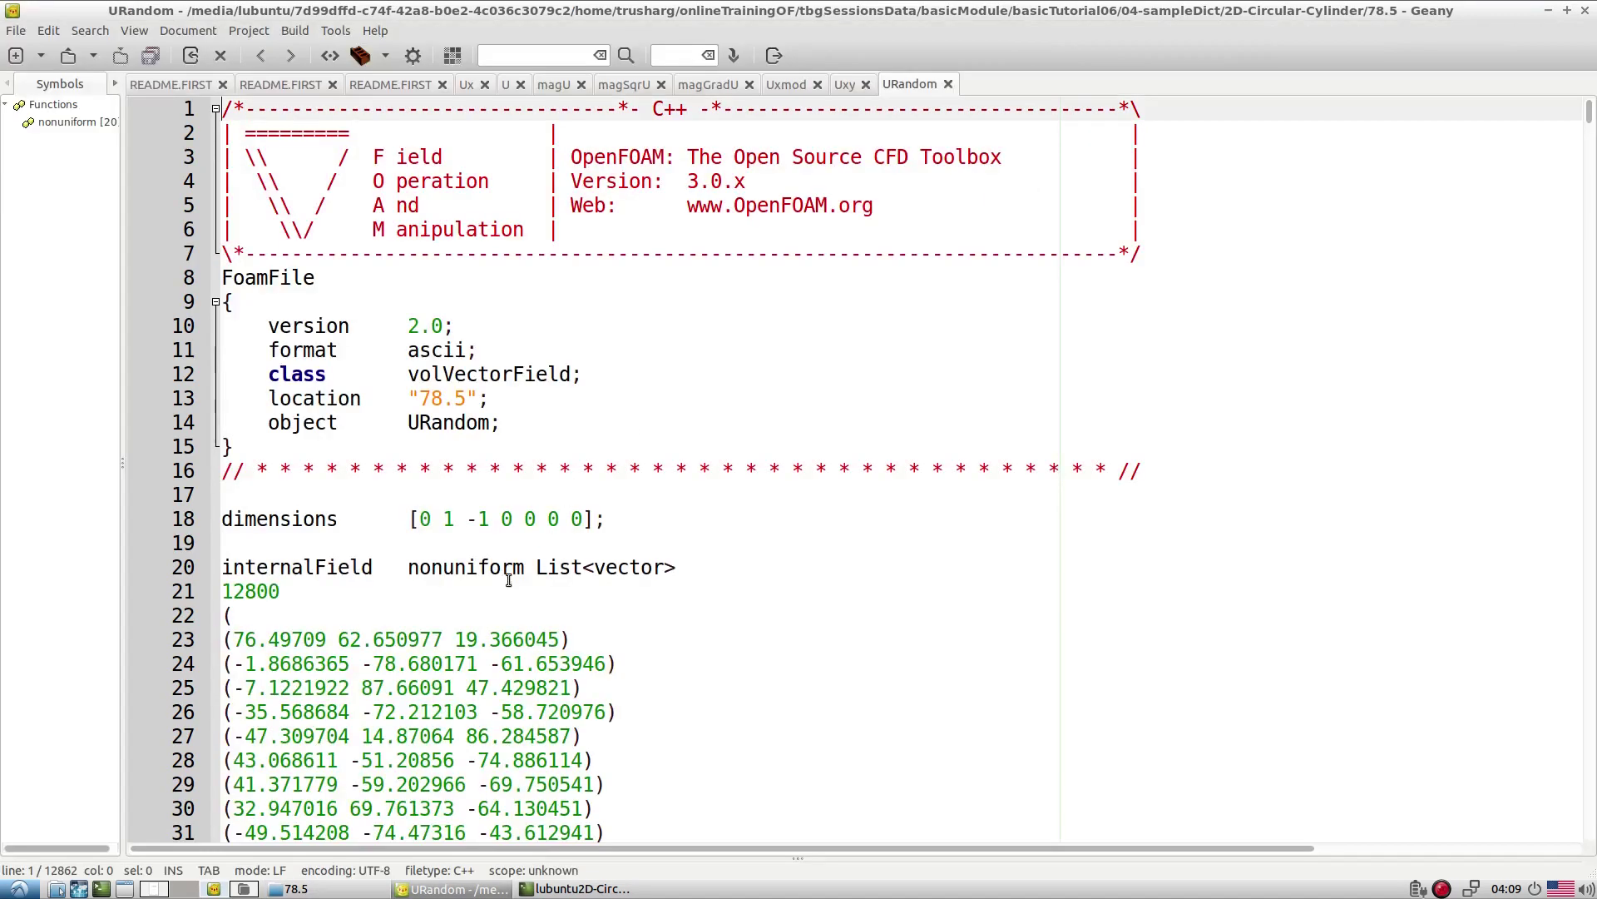
pyautogui.moveTo(234, 639); pyautogui.dragTo(489, 639)
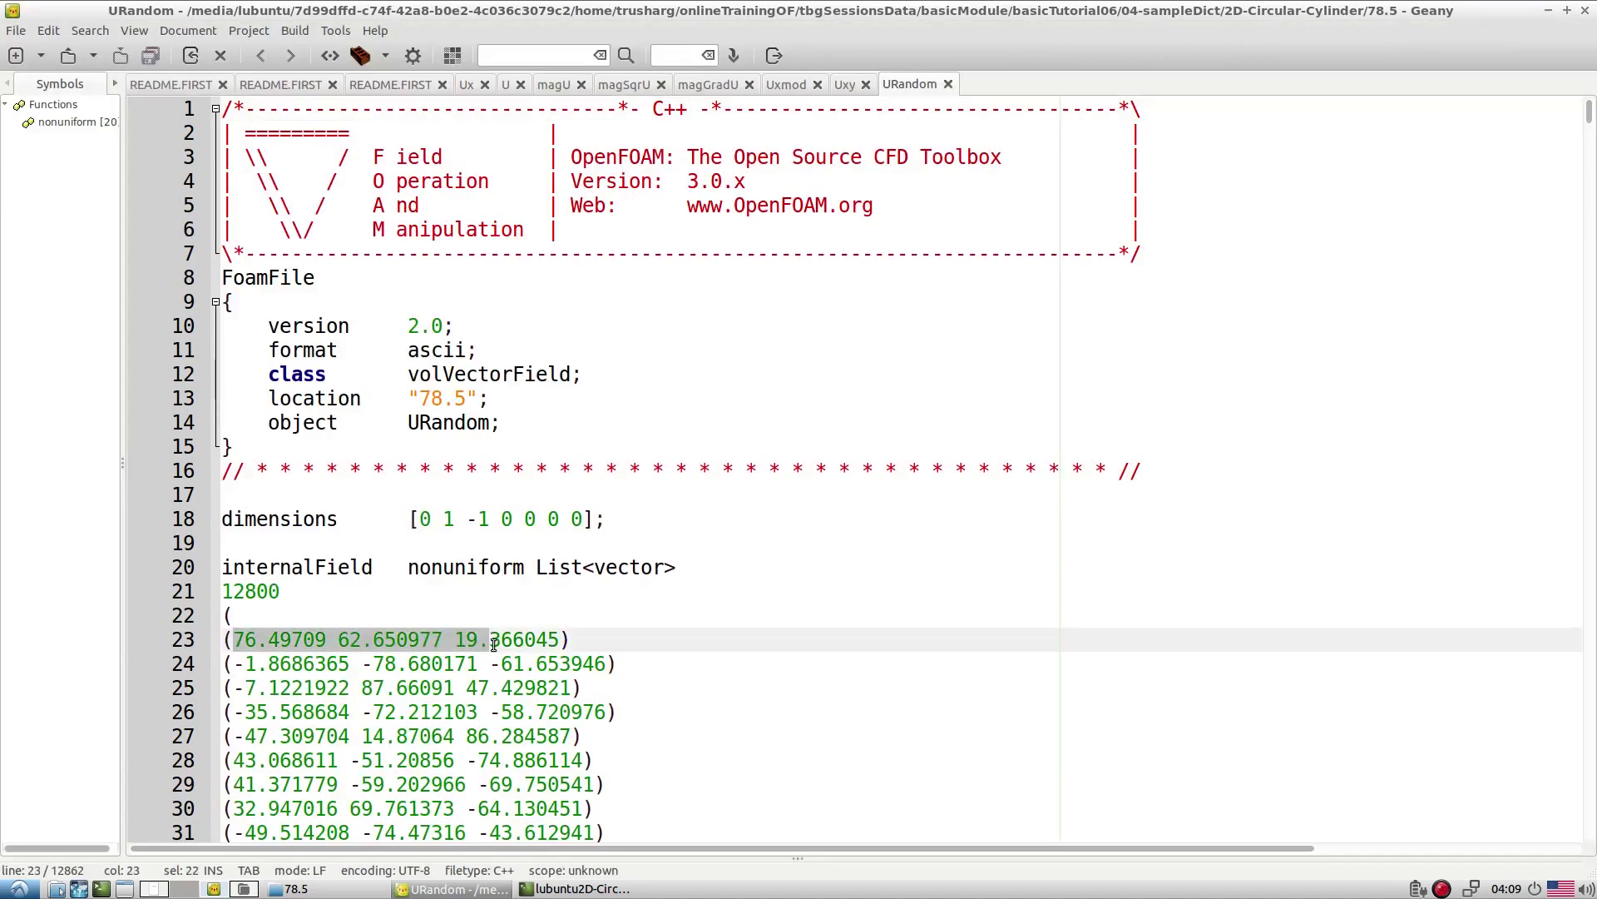
pyautogui.scroll(-15, 489, 645)
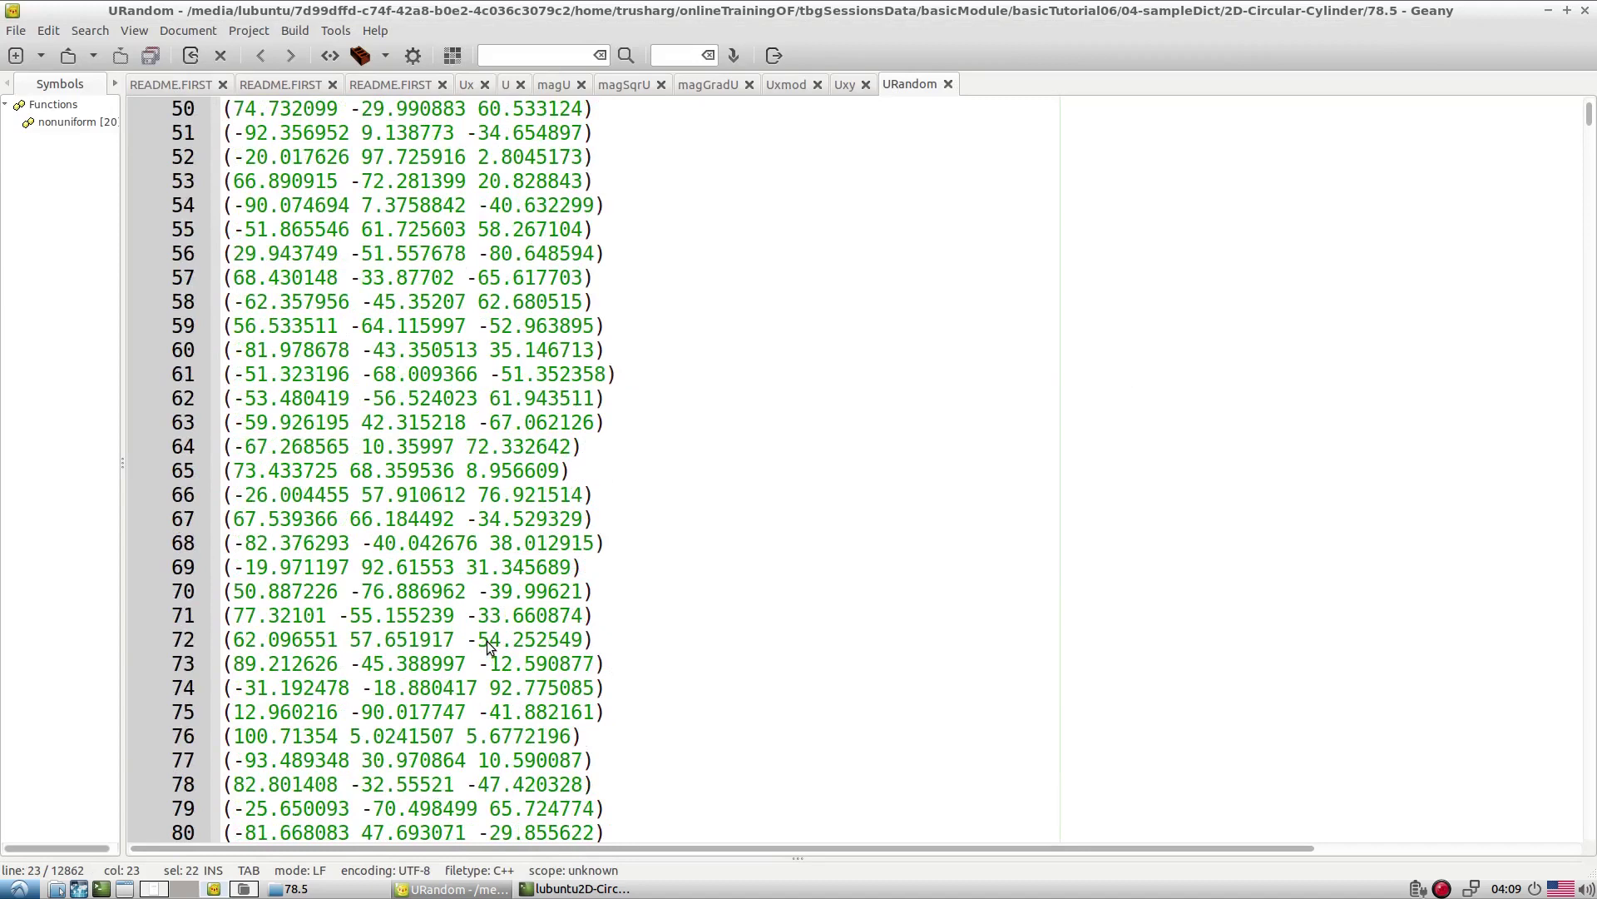
pyautogui.scroll(-1, 489, 648)
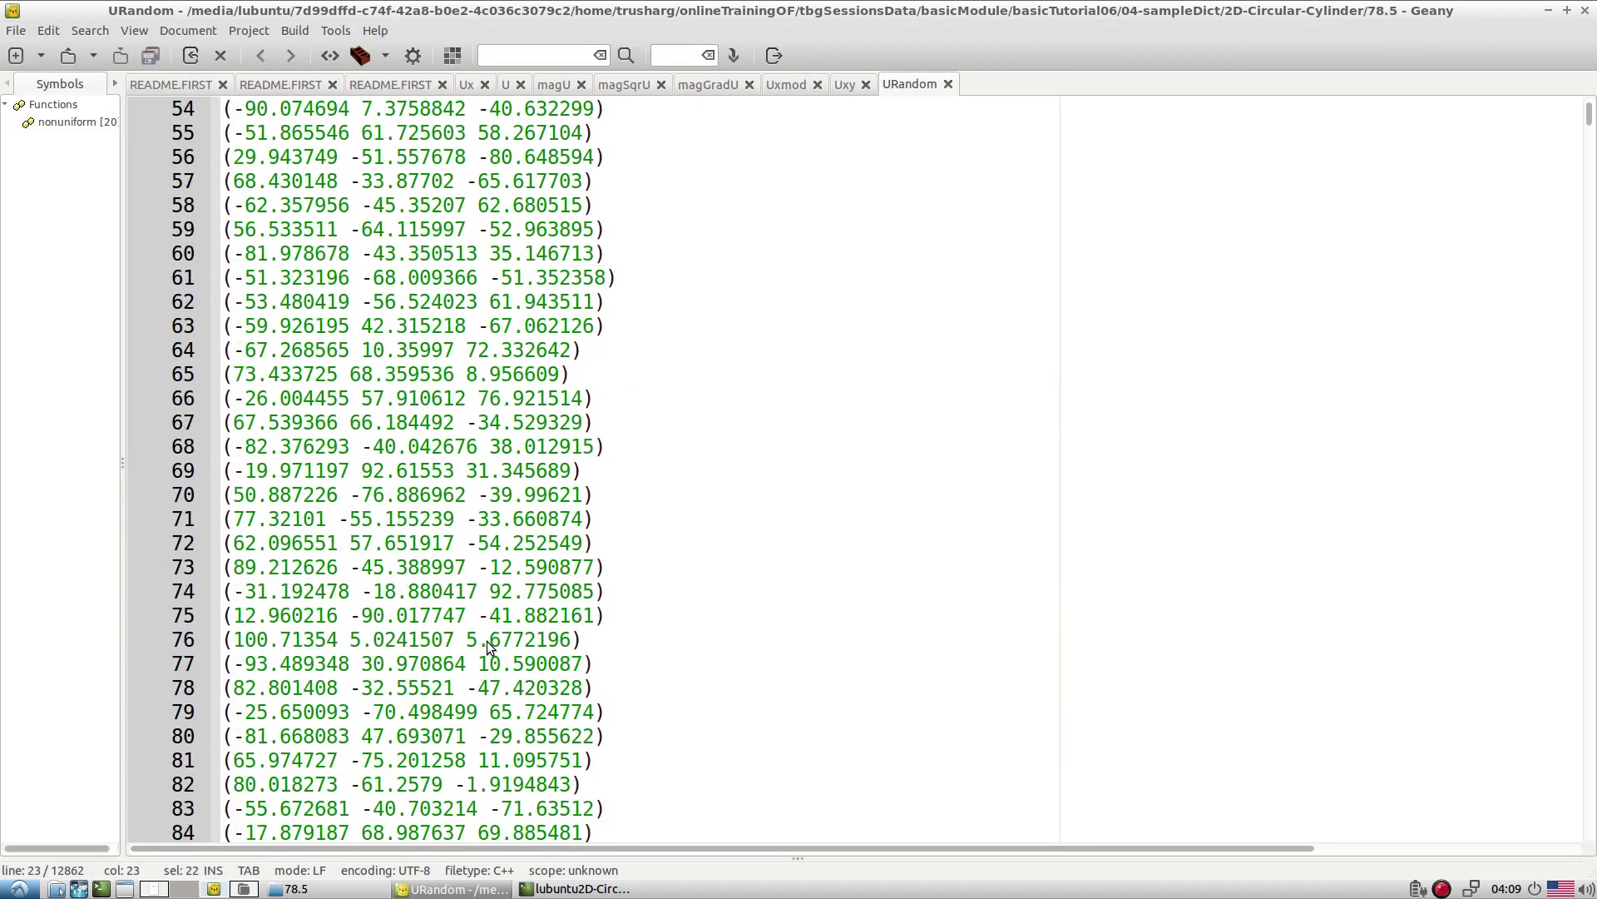
pyautogui.scroll(16, 489, 648)
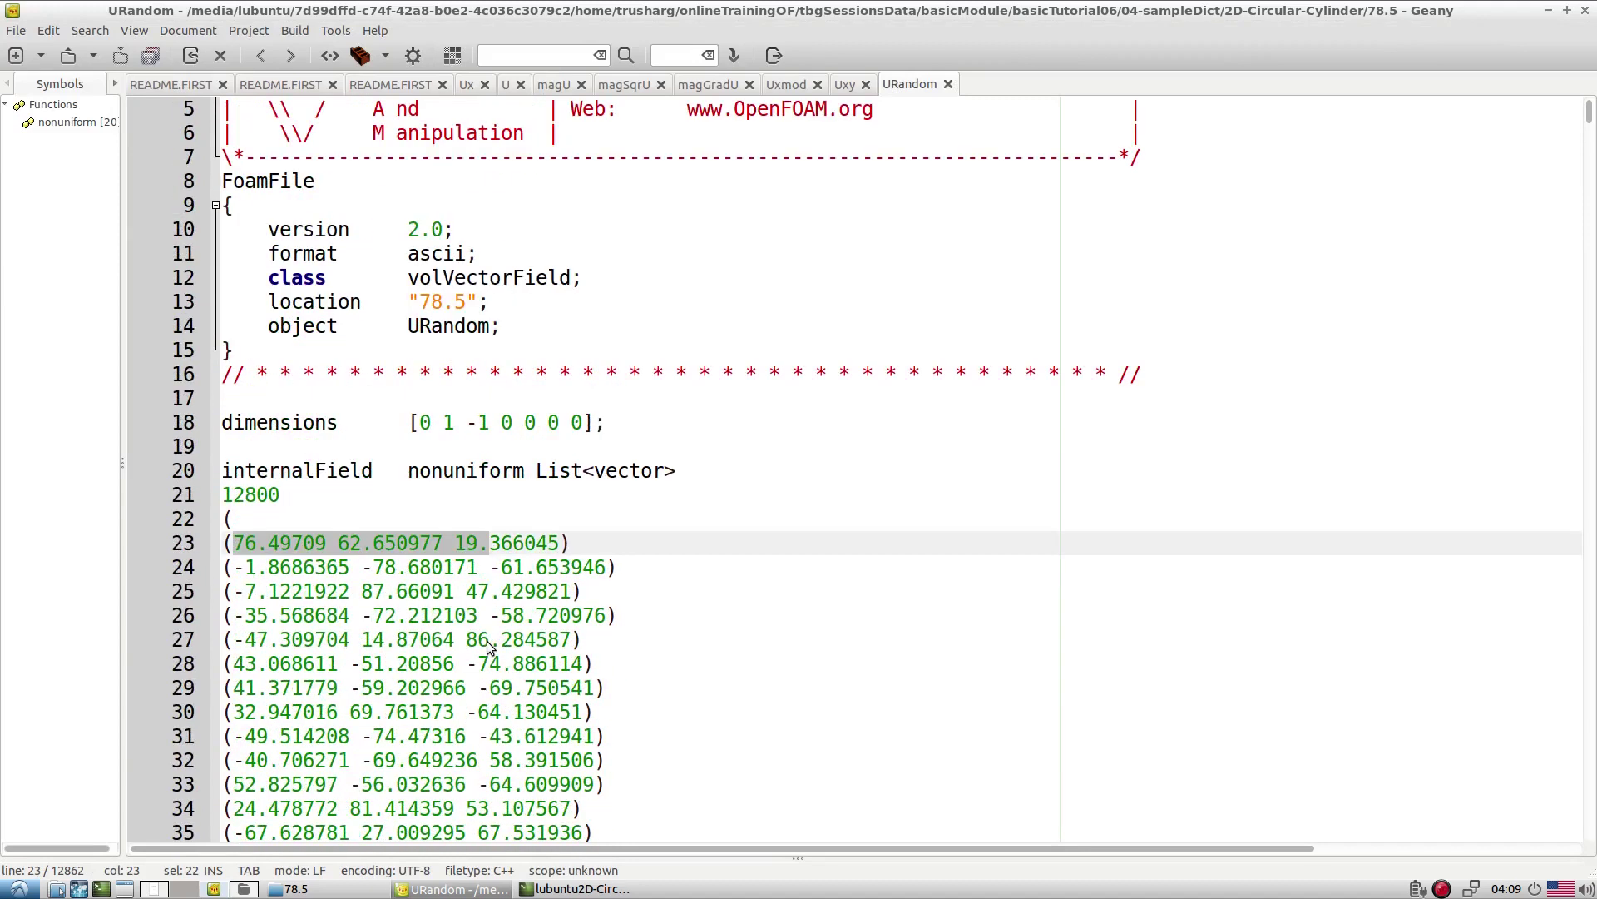
pyautogui.scroll(-20, 488, 646)
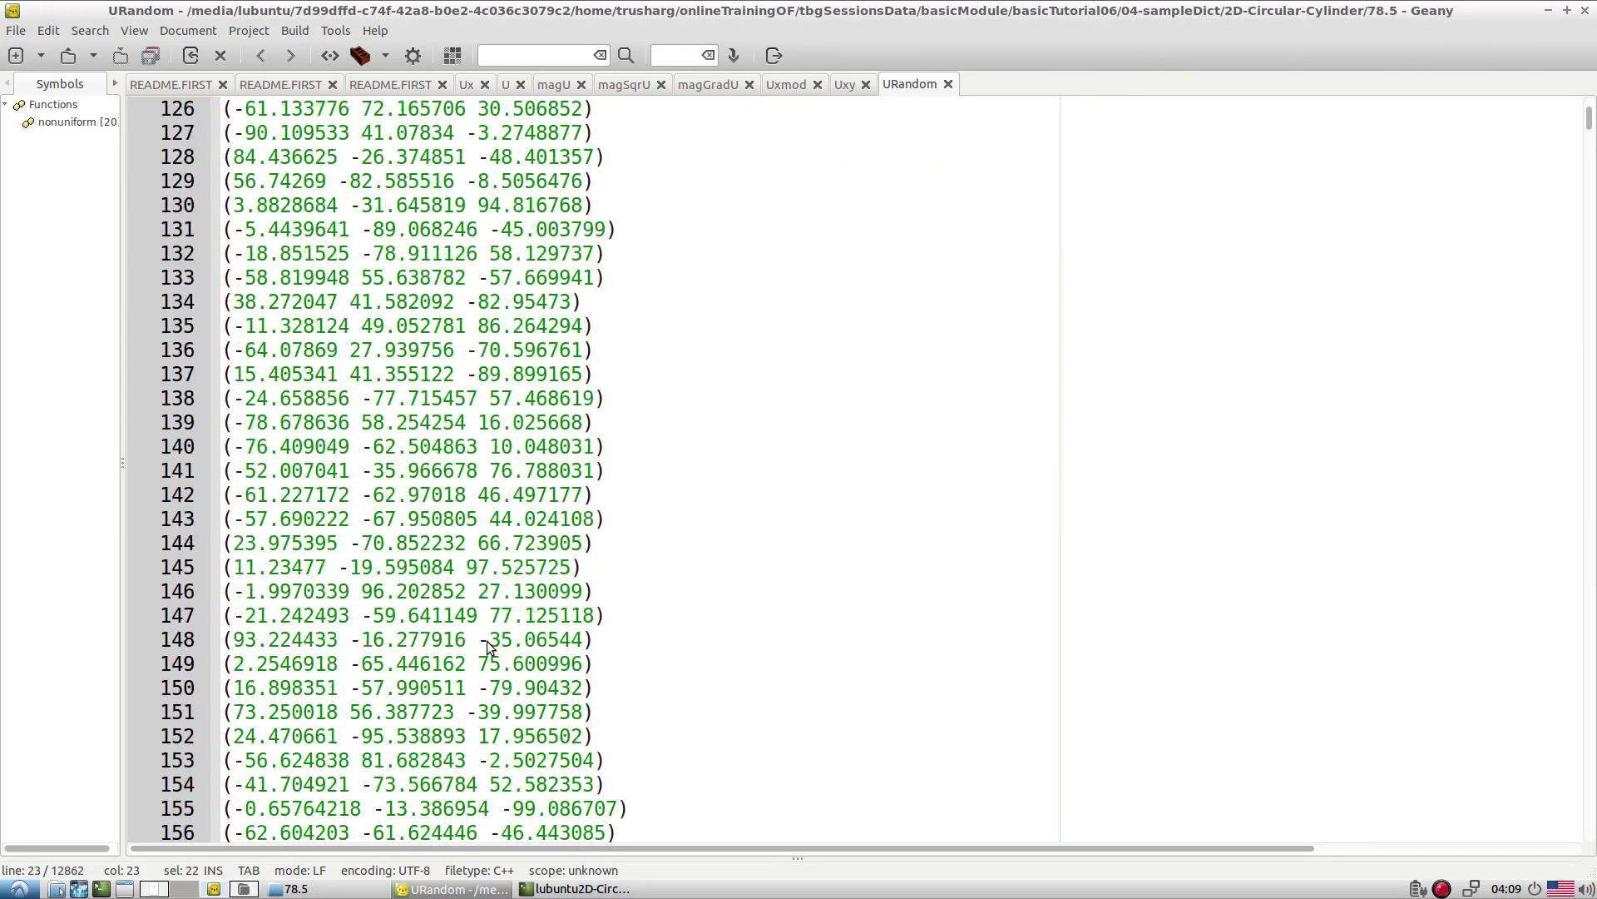
# Return to the foamCalc README and point out the value 100 in the randomise command
pyautogui.click(578, 888)
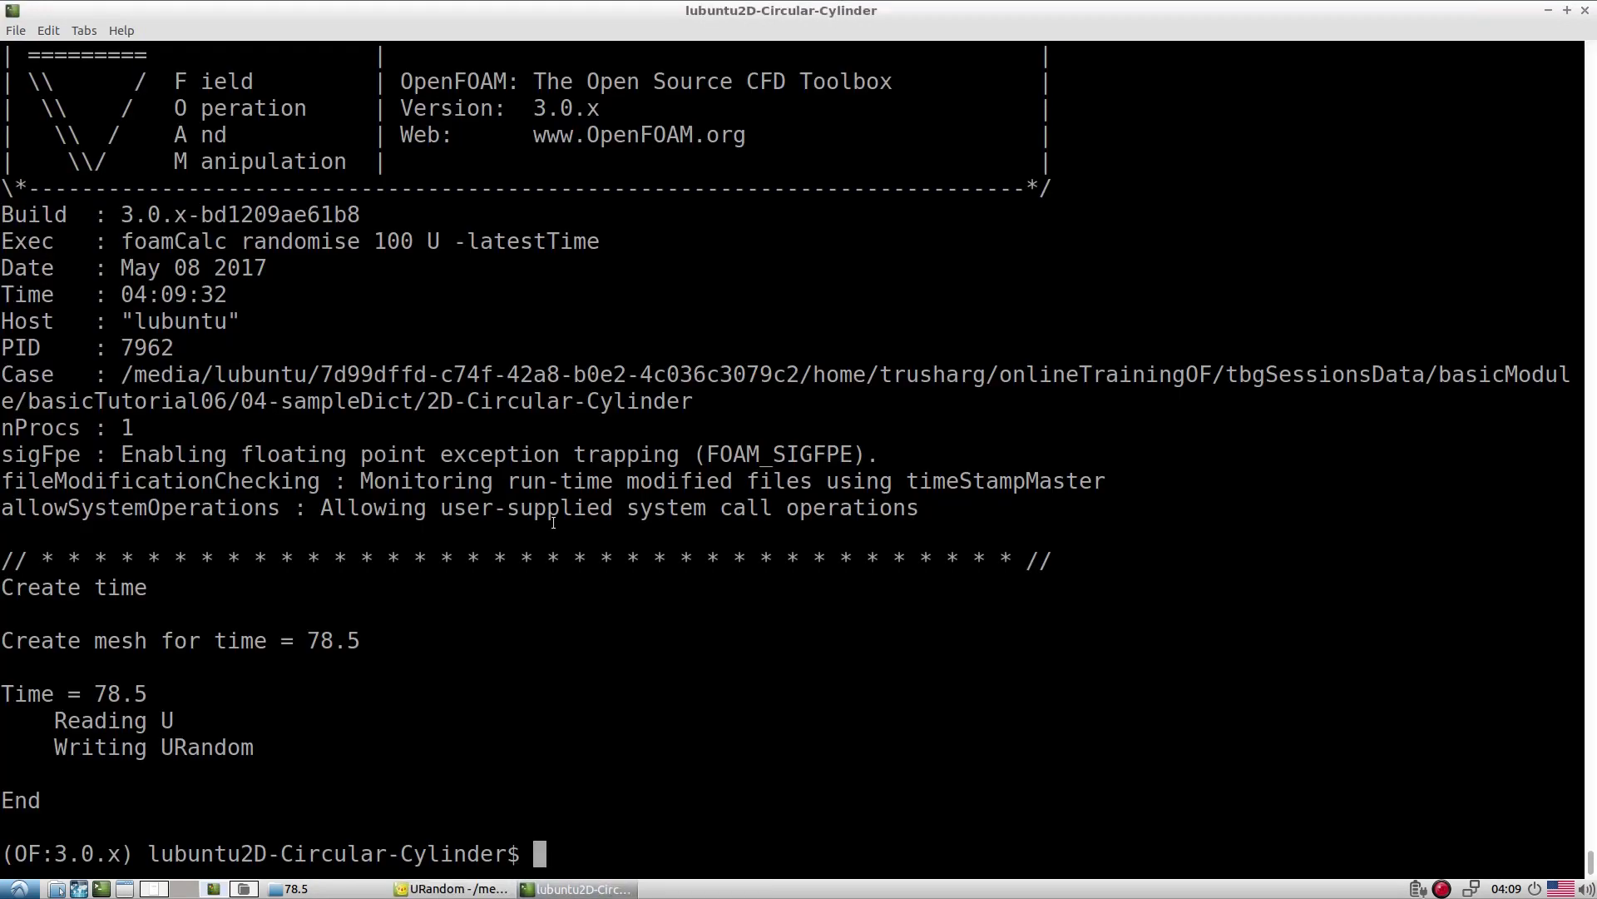
pyautogui.click(451, 889)
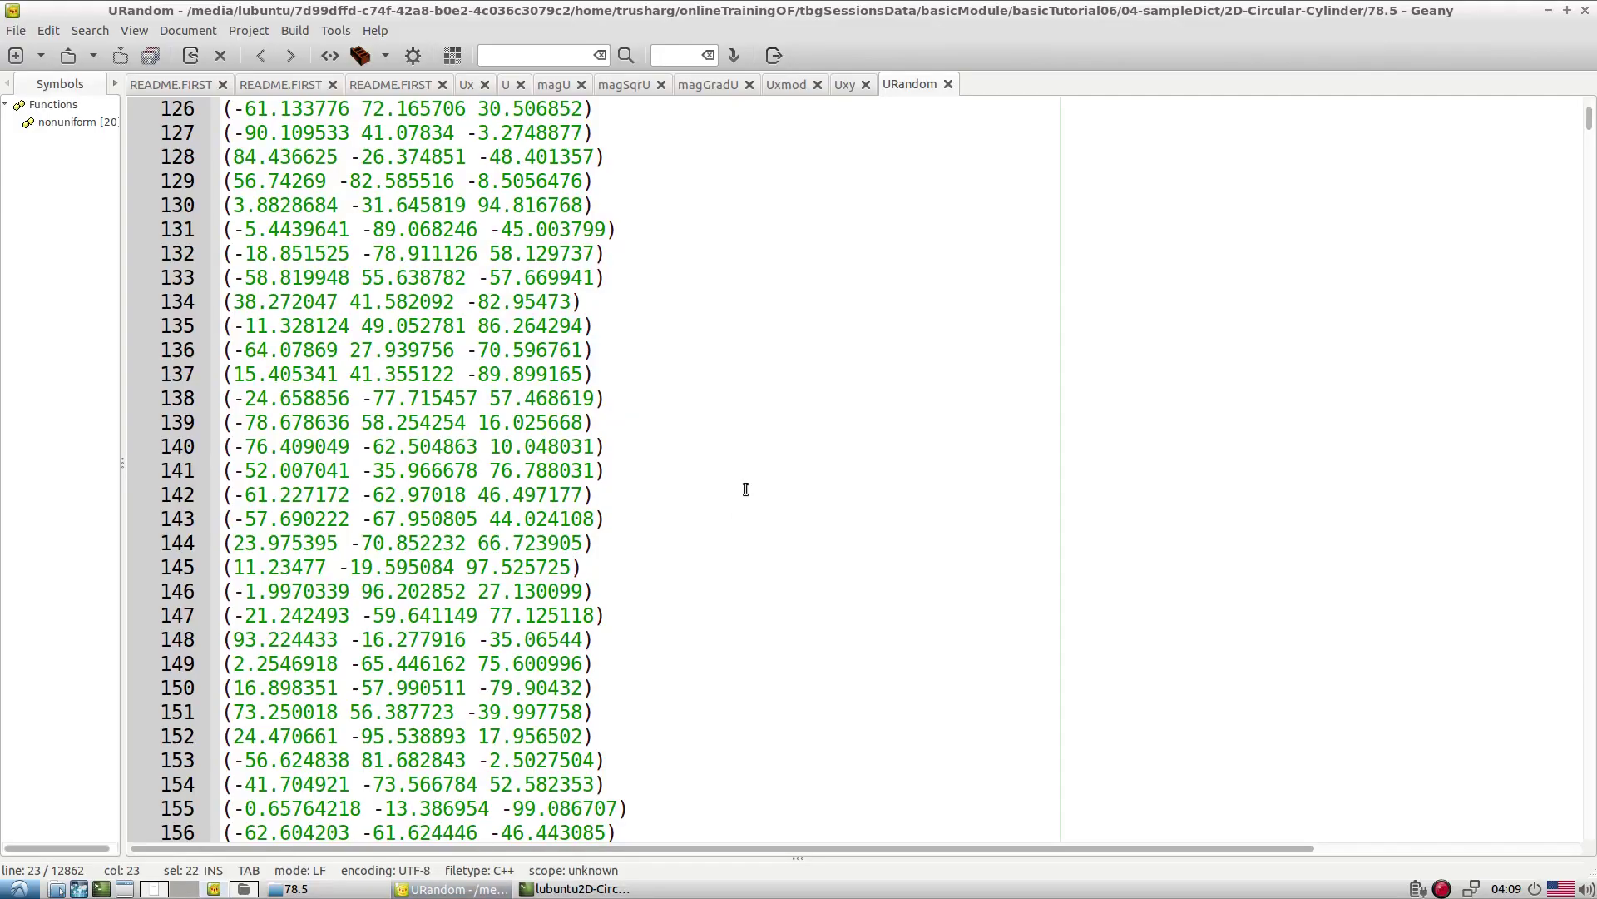
pyautogui.click(387, 86)
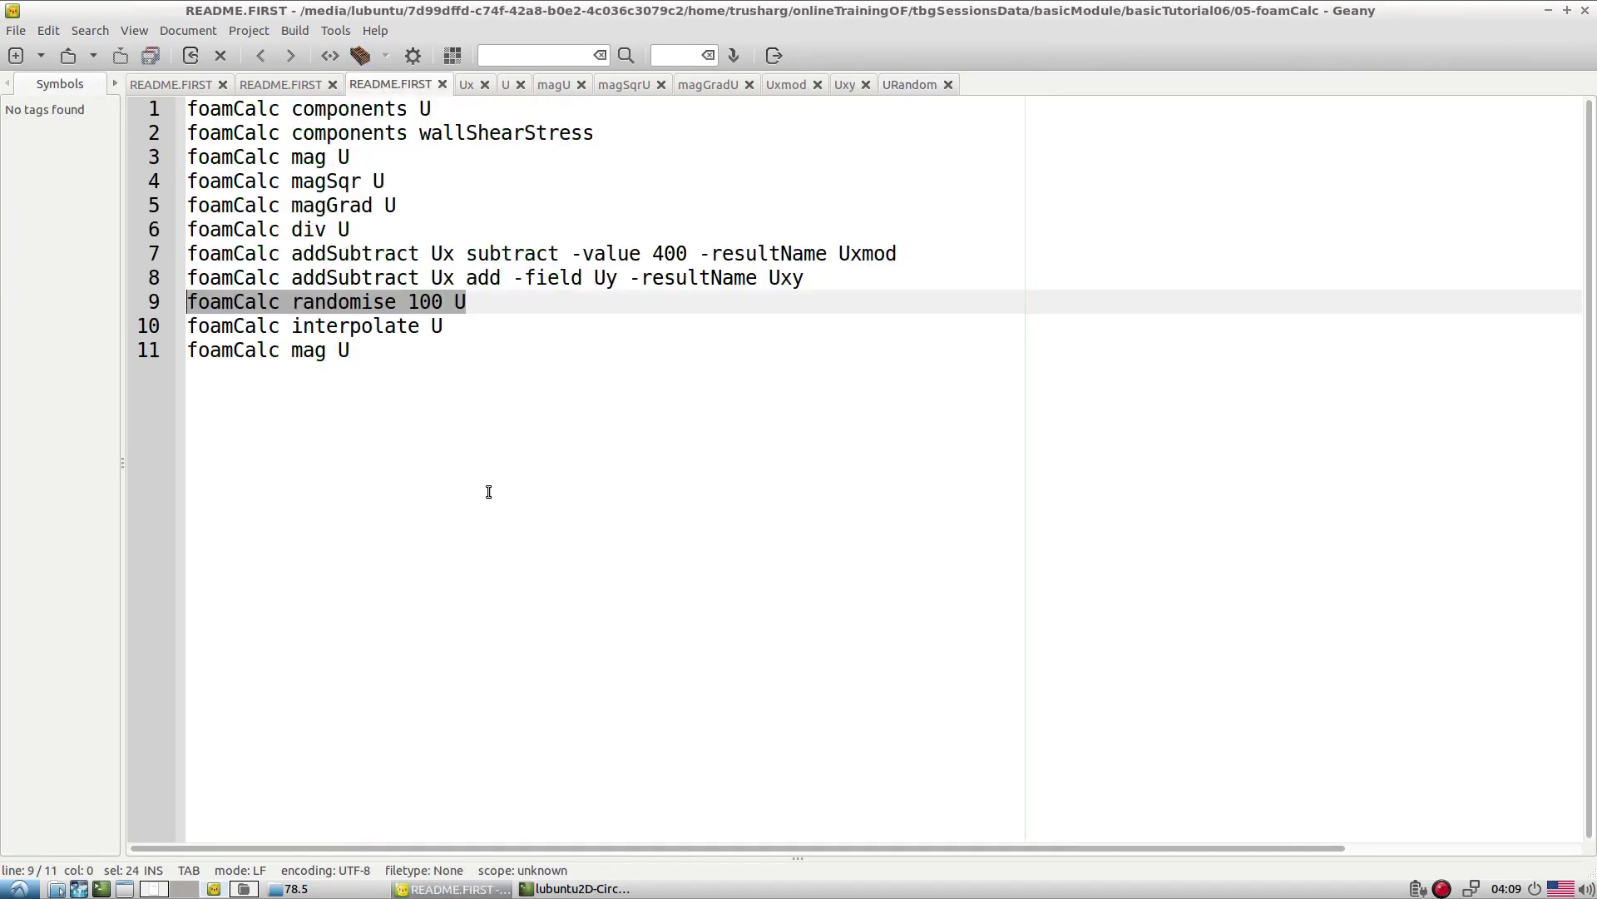
pyautogui.click(401, 325)
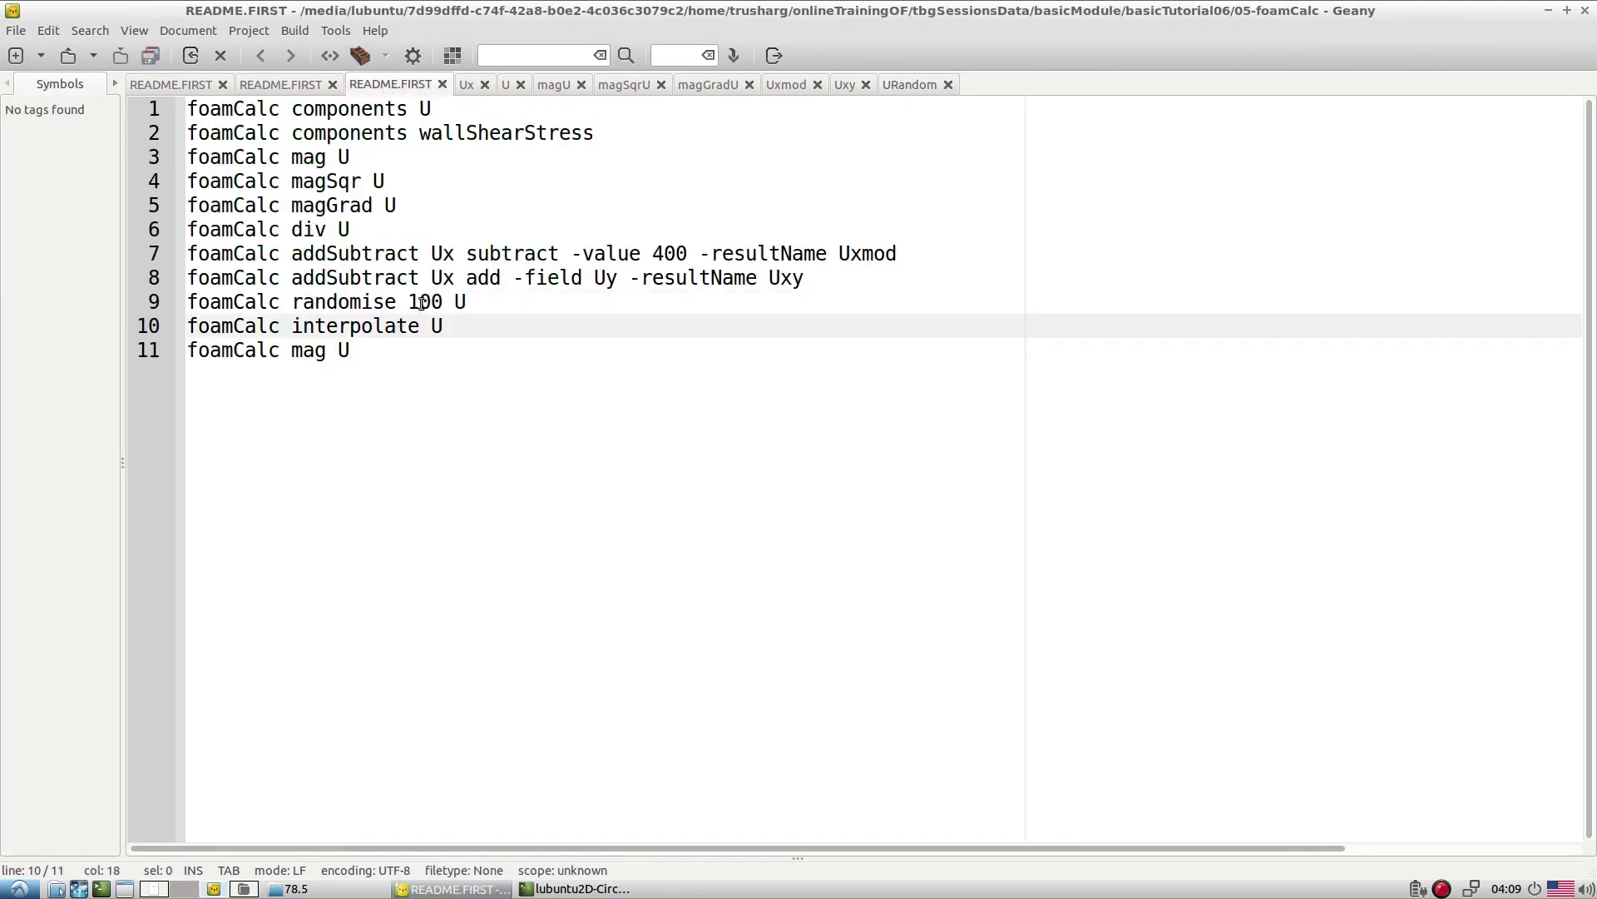
pyautogui.doubleClick(422, 303)
pyautogui.click(434, 389)
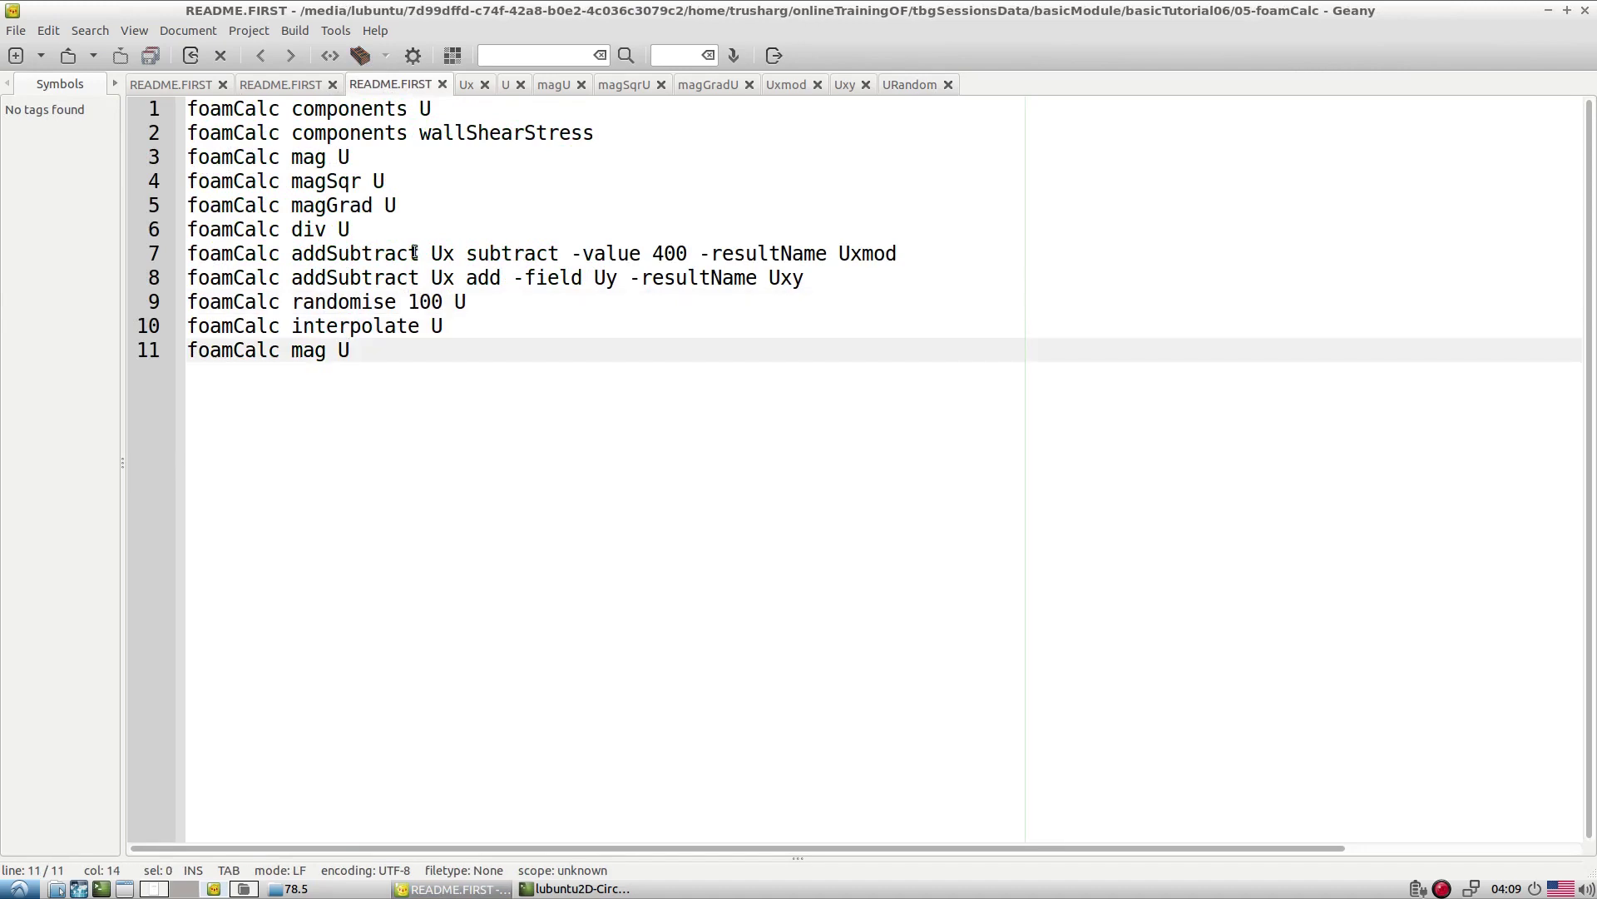
pyautogui.doubleClick(422, 303)
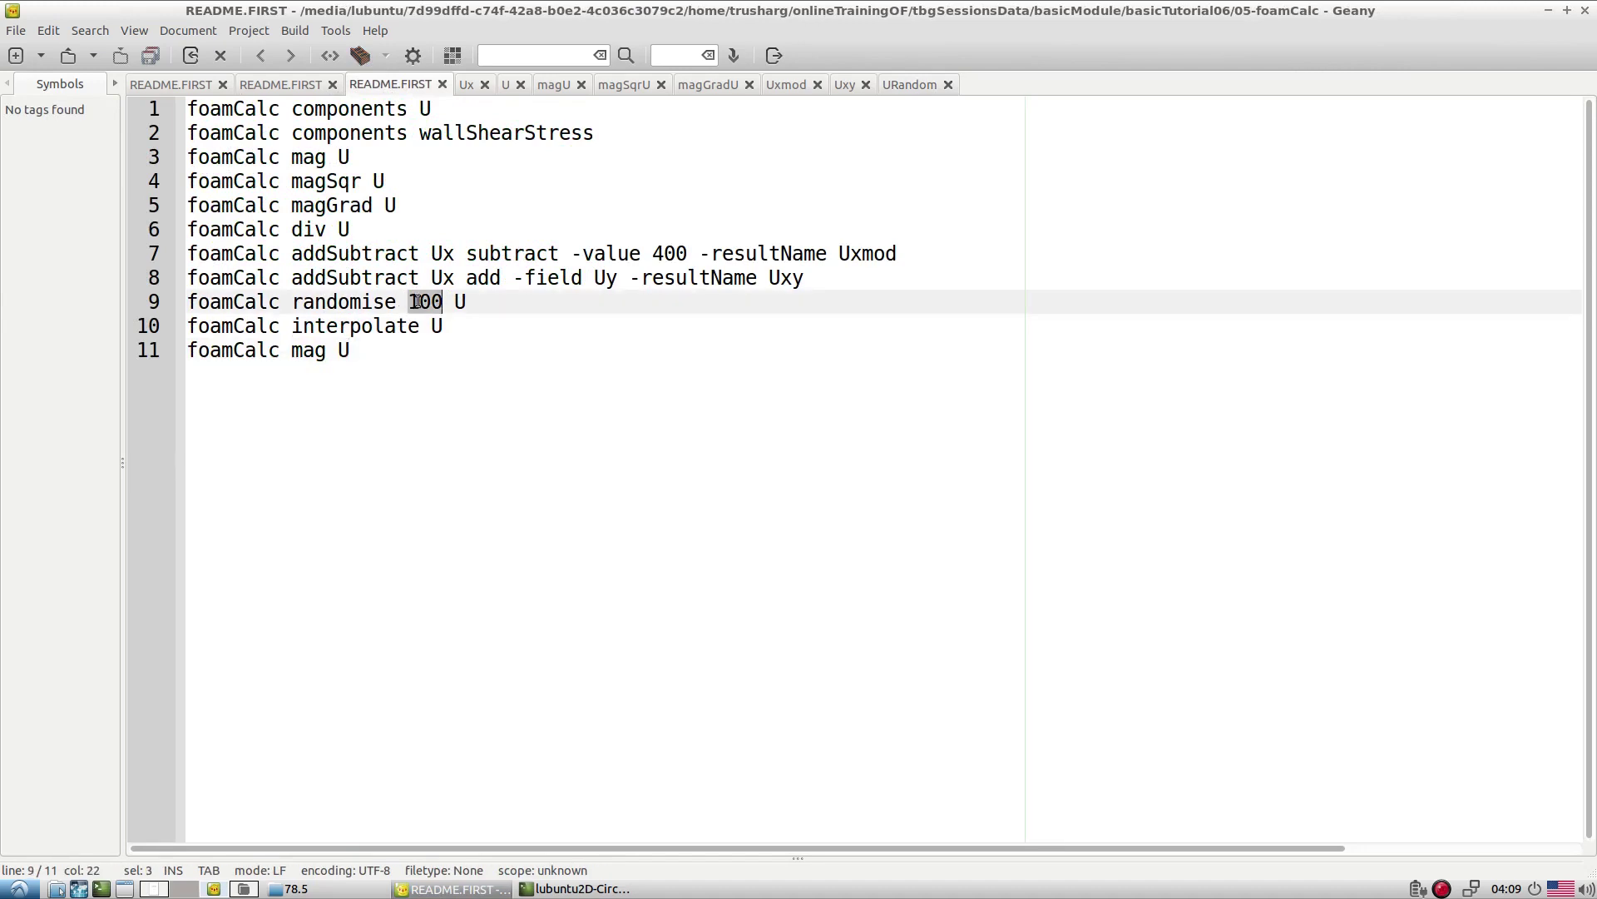
pyautogui.click(574, 890)
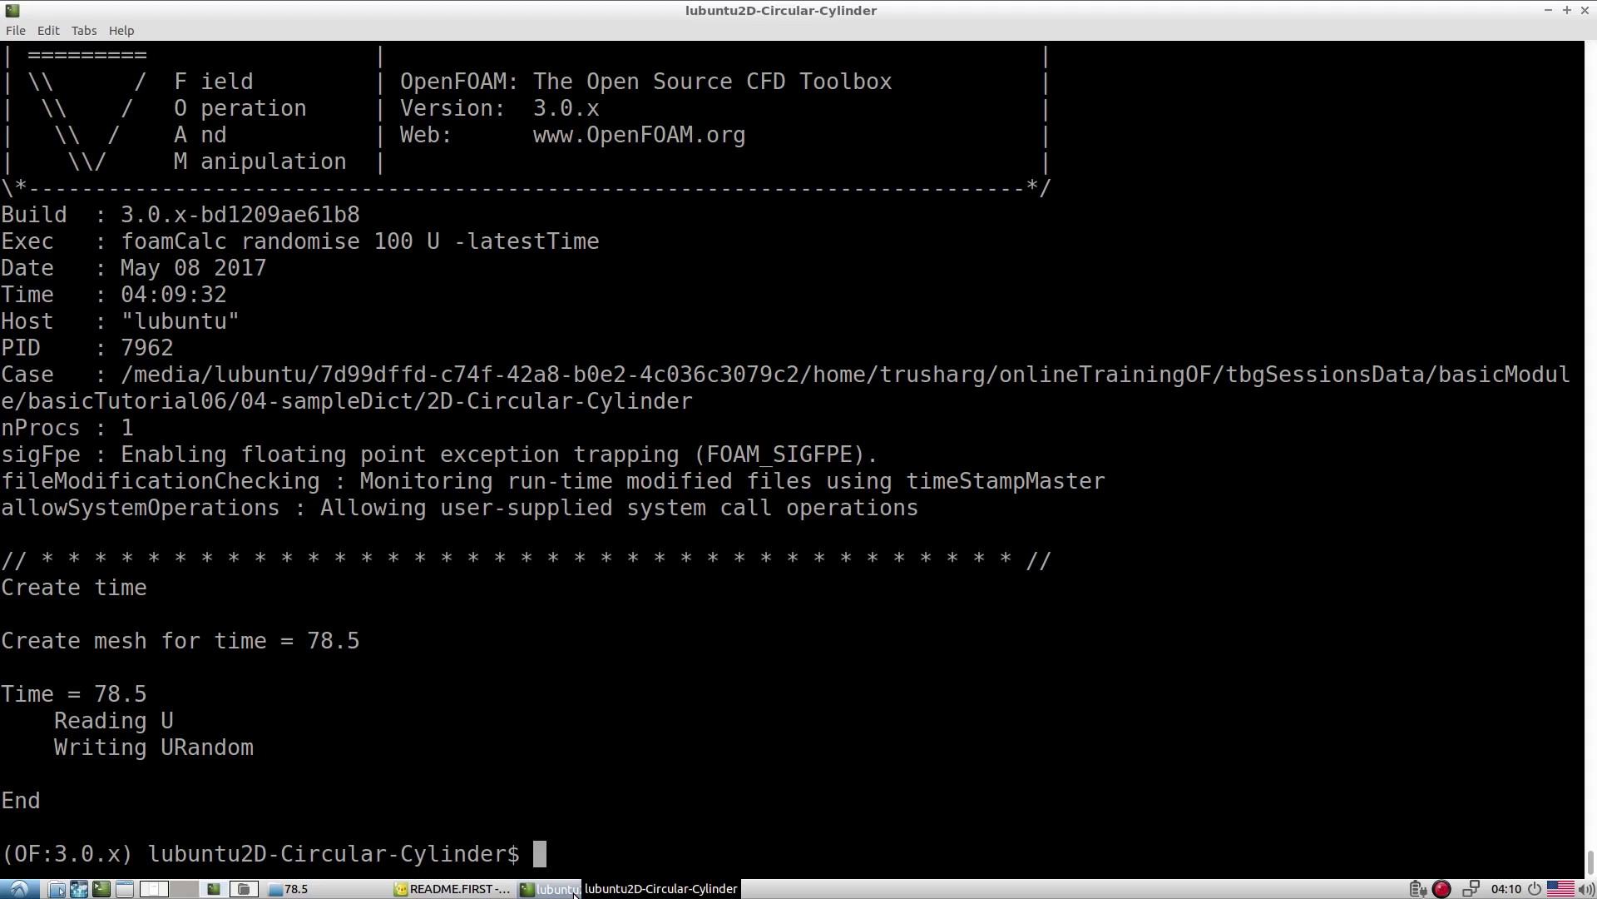
pyautogui.click(453, 889)
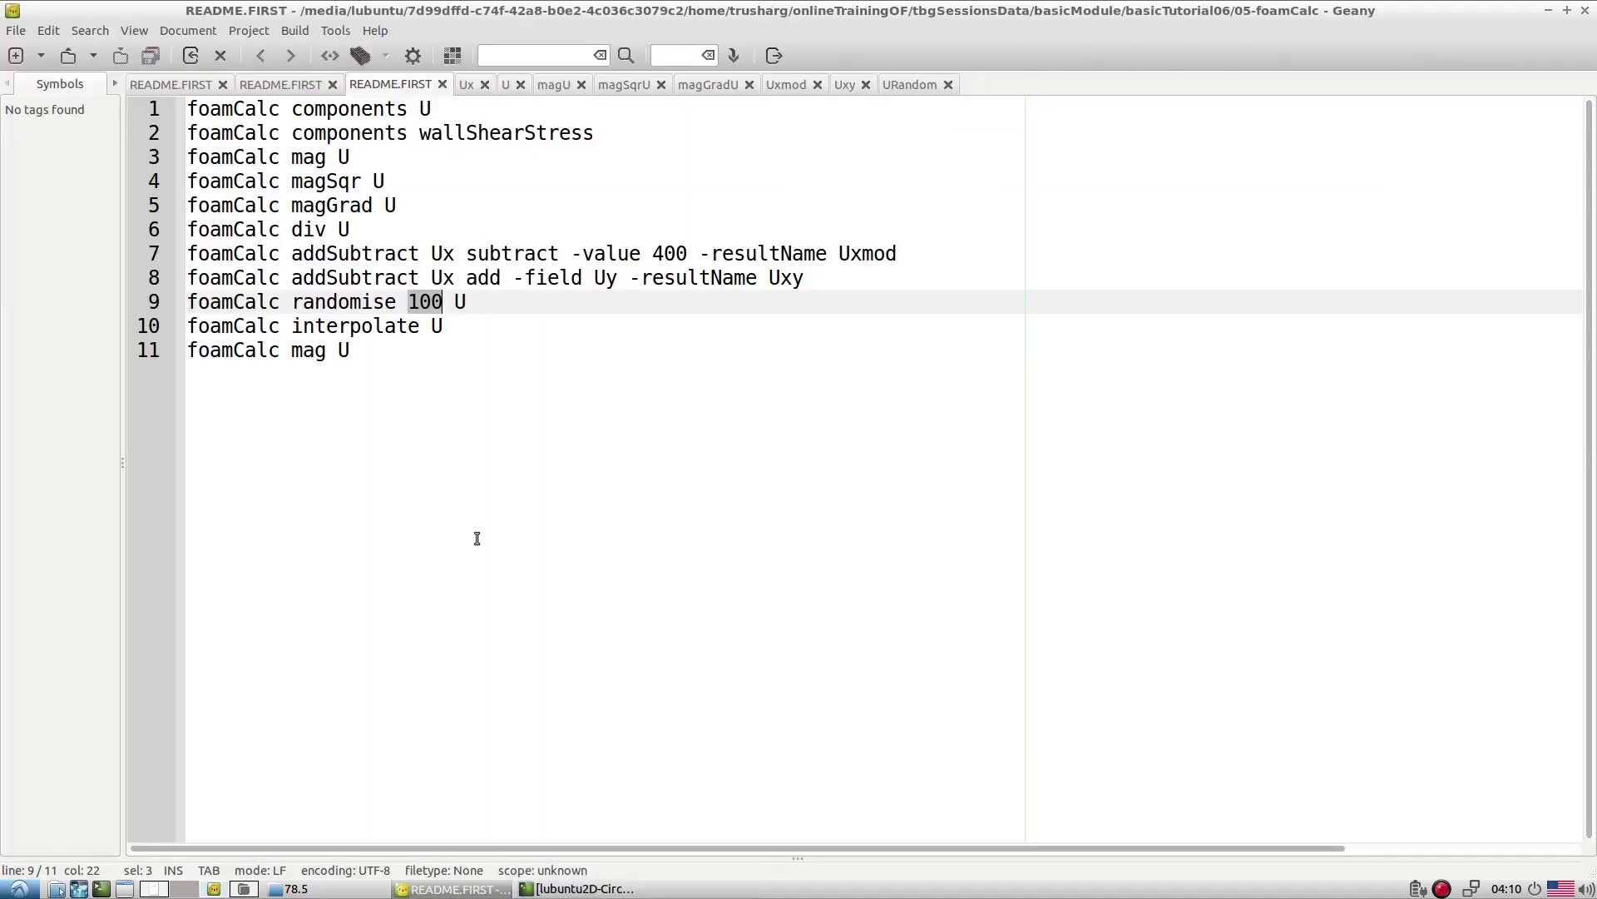
# Copy foamCalc interpolate U from the README and run it with -latestTime in the terminal
pyautogui.click(452, 327)
pyautogui.moveTo(447, 326); pyautogui.dragTo(184, 326)
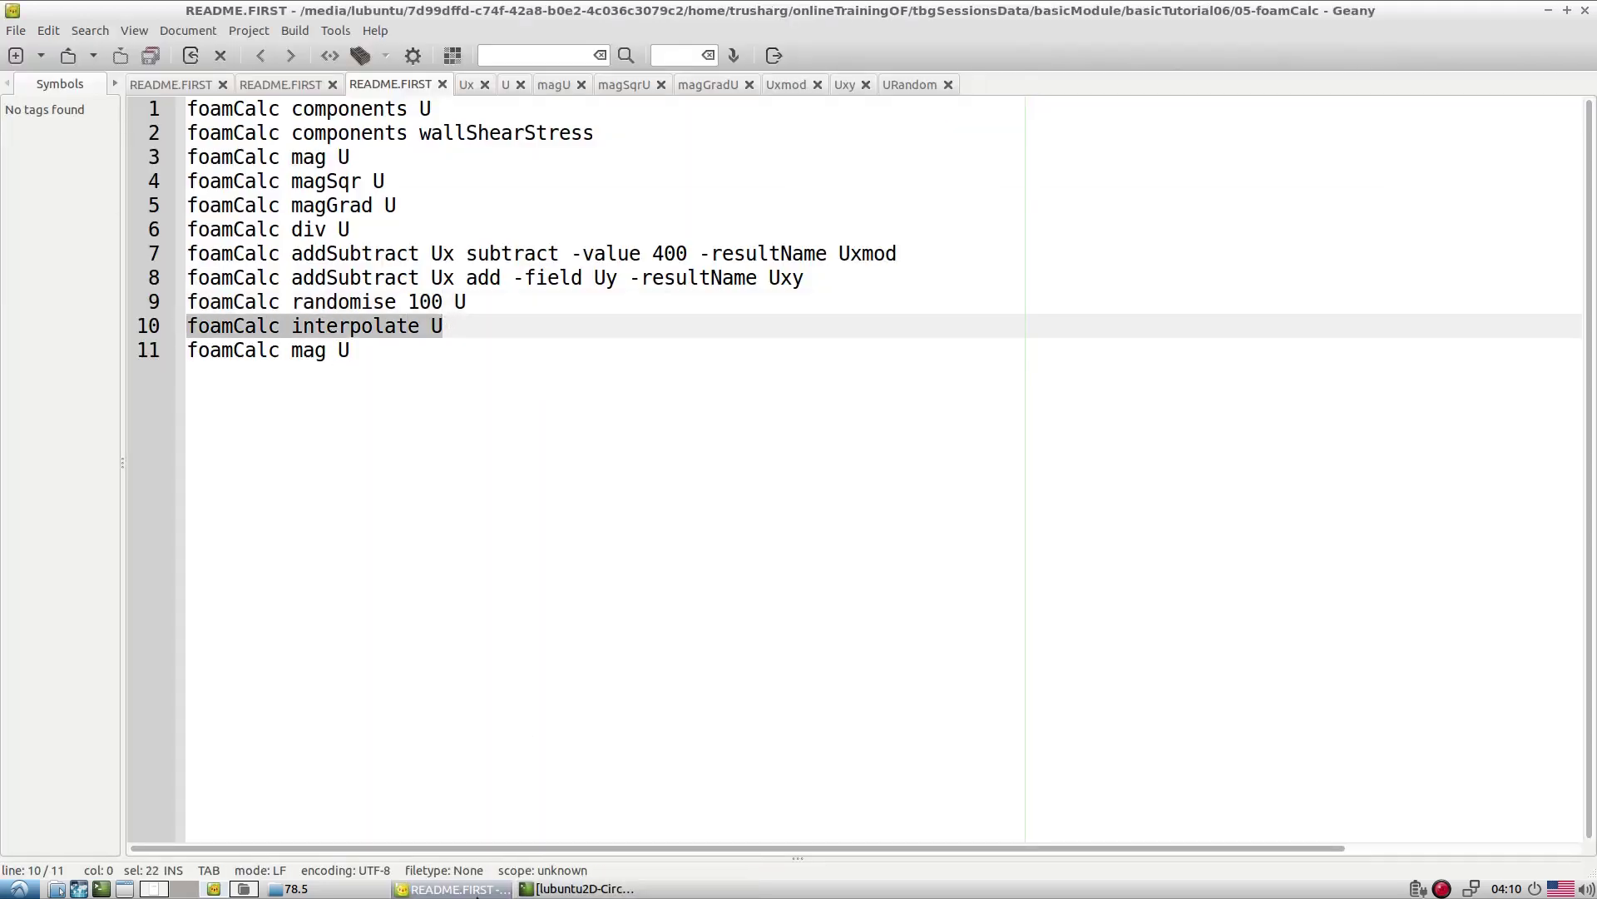
pyautogui.click(546, 891)
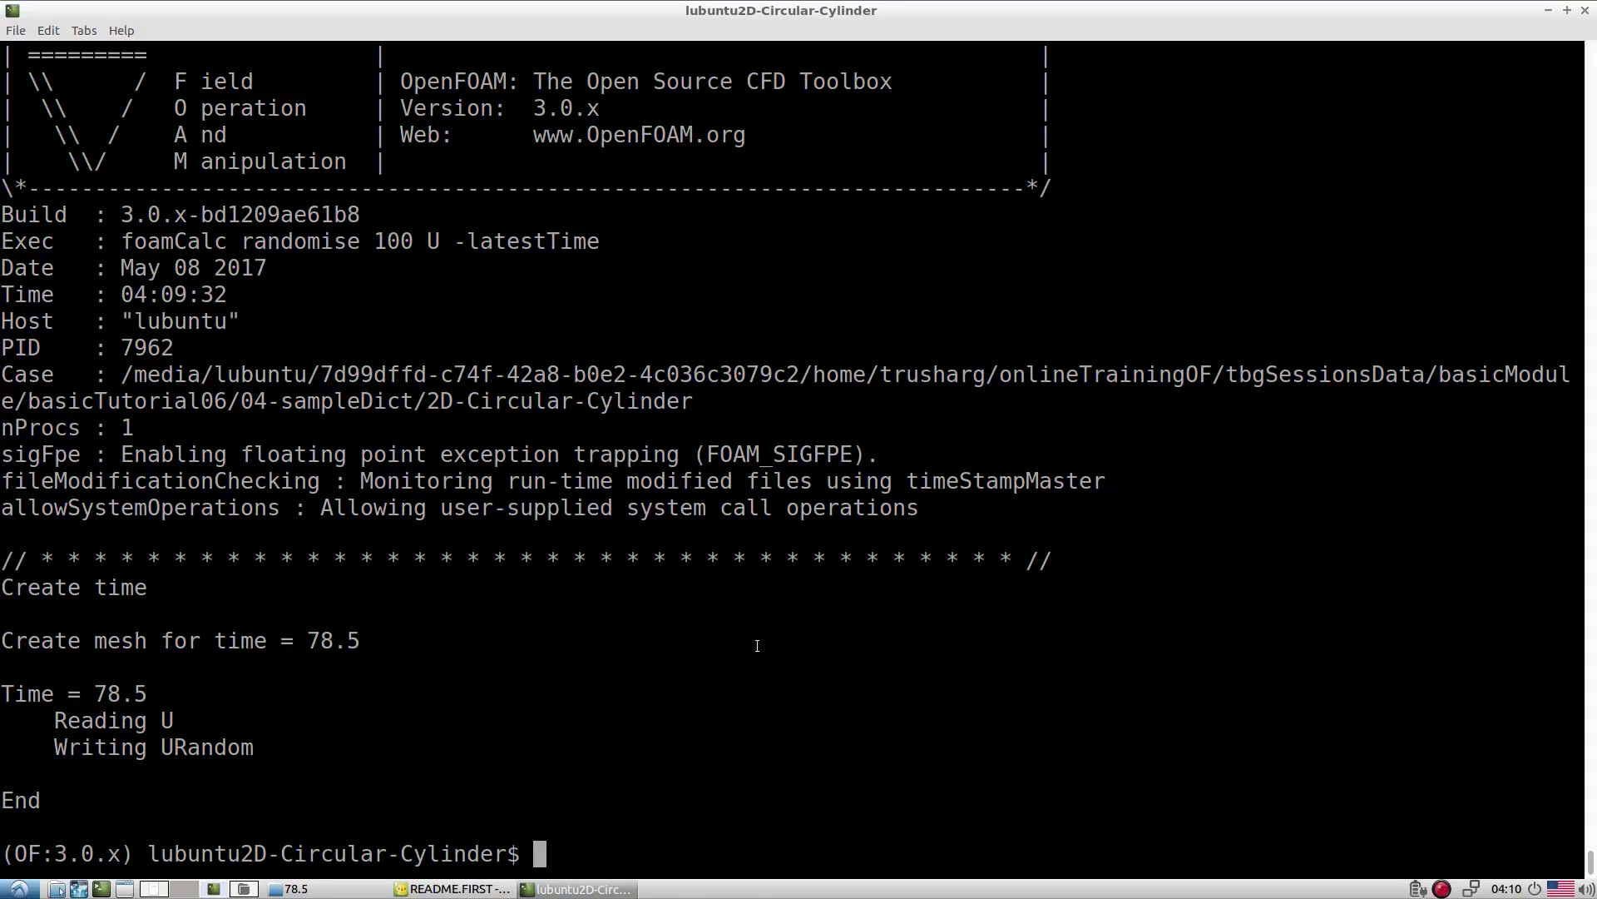
pyautogui.middleClick(757, 647)
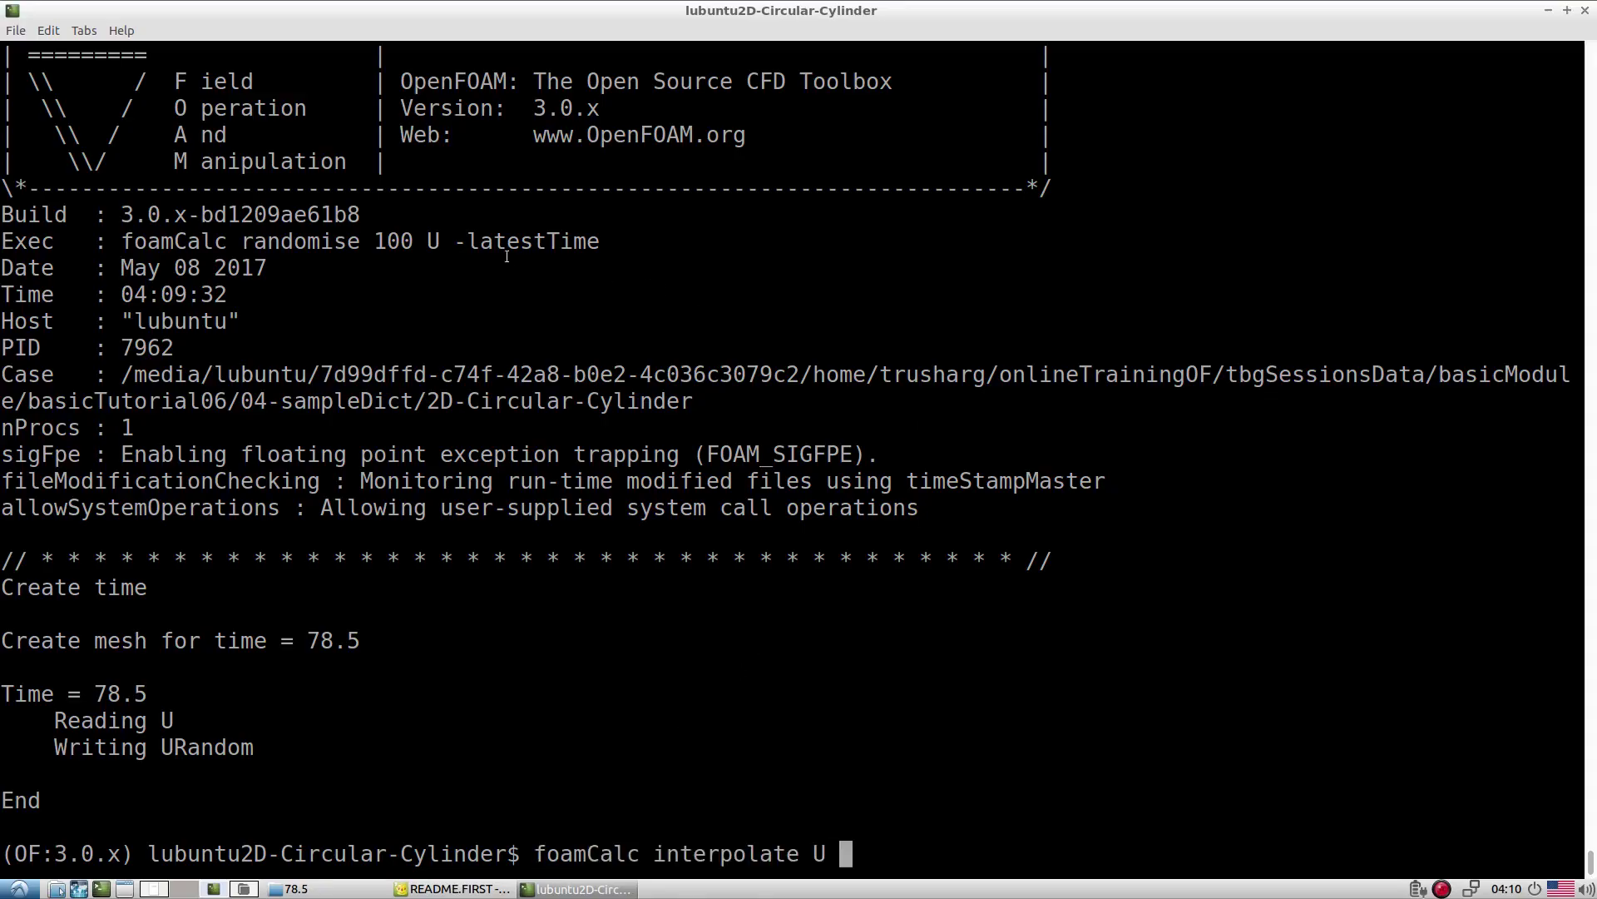
pyautogui.moveTo(451, 242)
pyautogui.mouseDown()
pyautogui.moveTo(614, 248)
pyautogui.moveTo(496, 245)
pyautogui.moveTo(466, 266)
pyautogui.moveTo(456, 236)
pyautogui.mouseUp()
pyautogui.middleClick(867, 518)
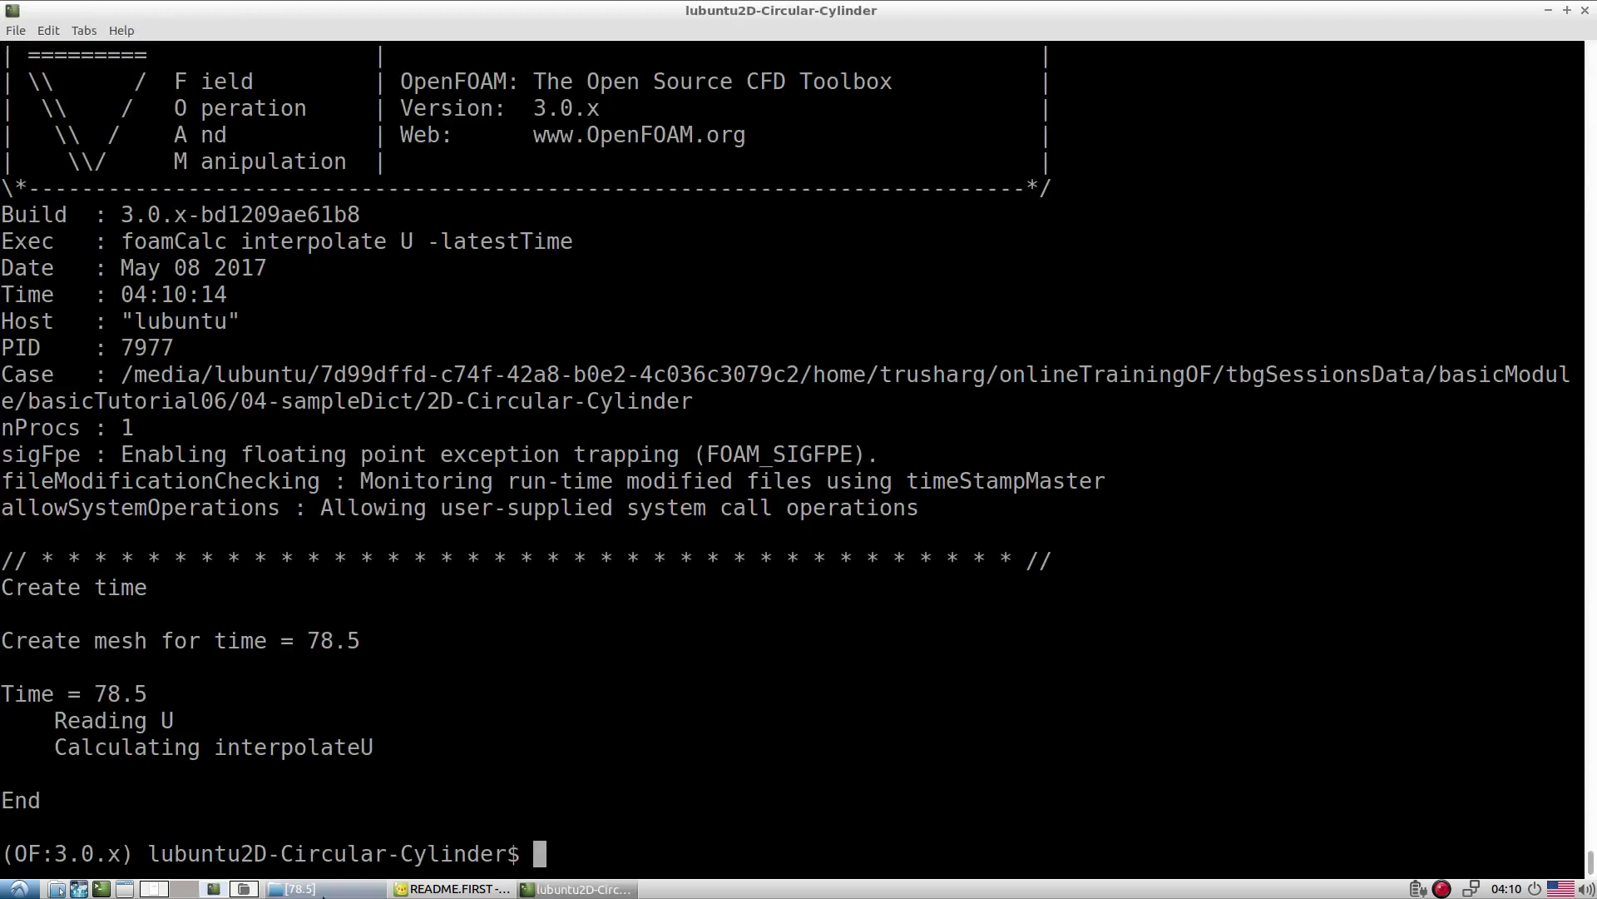
# Open the interpolateU file from the 78.5 folder in Geany and examine its internal field vectors
pyautogui.click(294, 889)
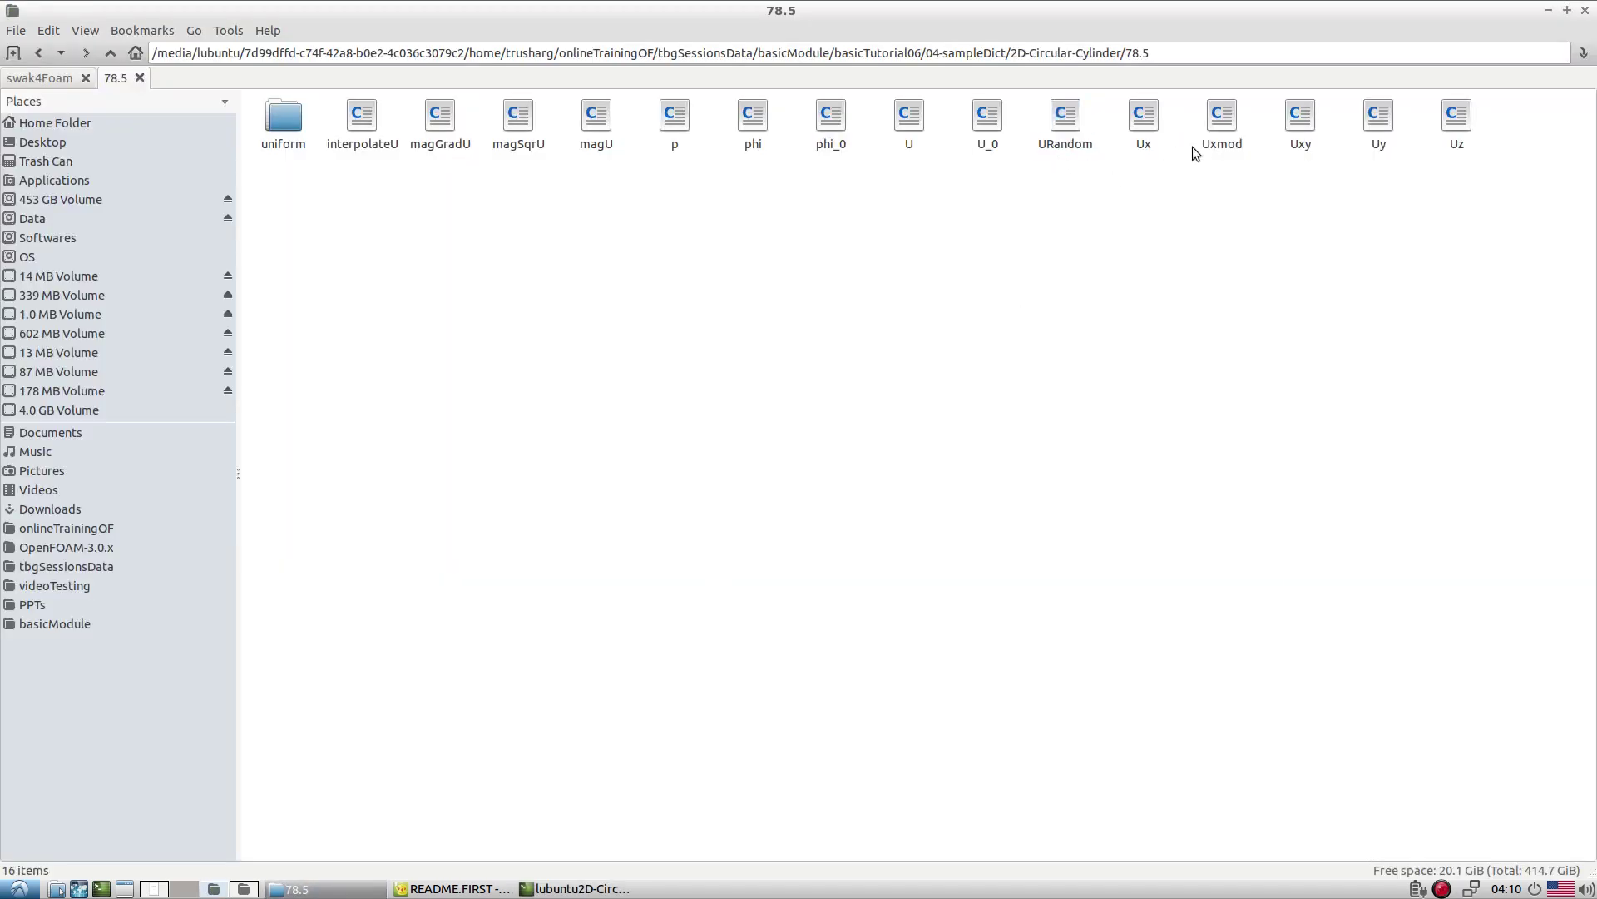
pyautogui.rightClick(361, 121)
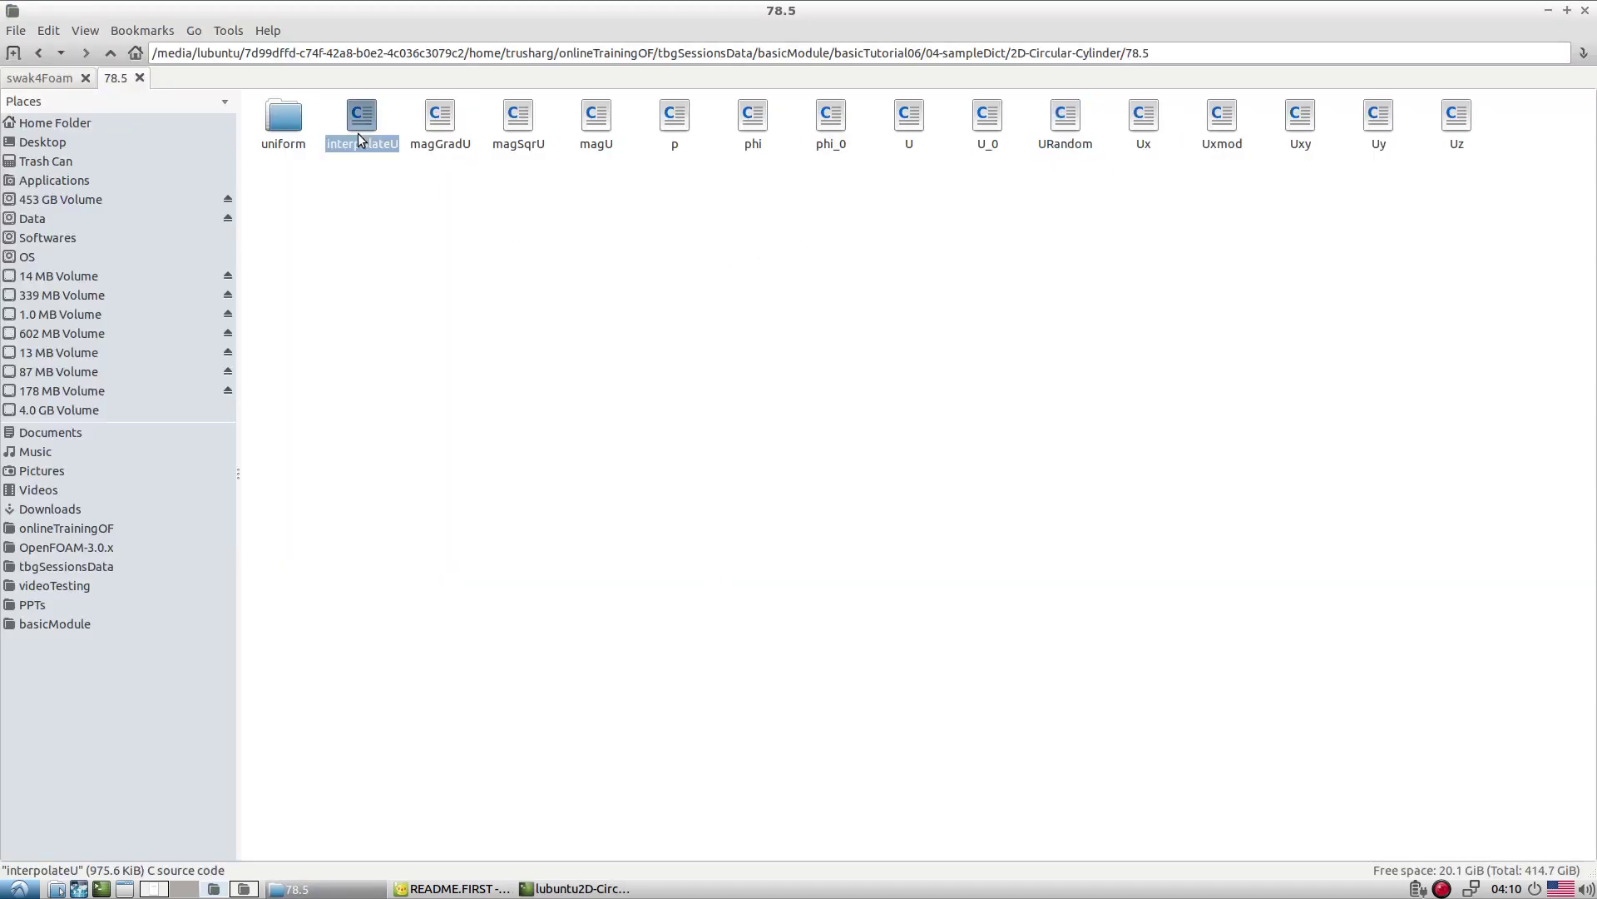
pyautogui.click(391, 190)
pyautogui.scroll(-6, 608, 524)
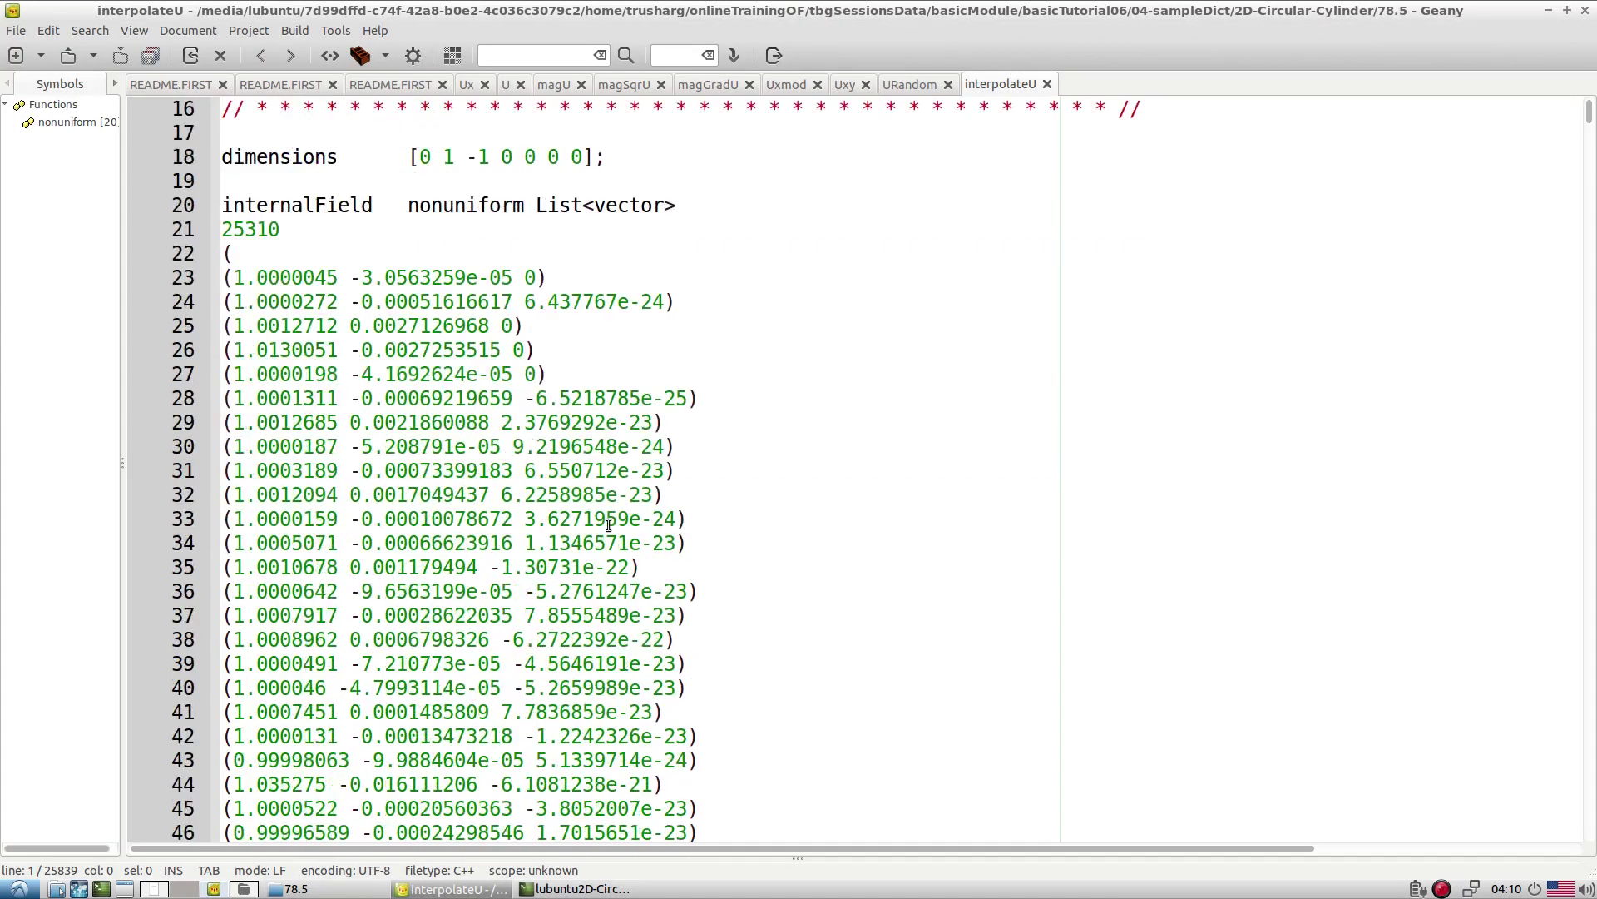
pyautogui.scroll(3, 608, 524)
pyautogui.scroll(-20, 608, 524)
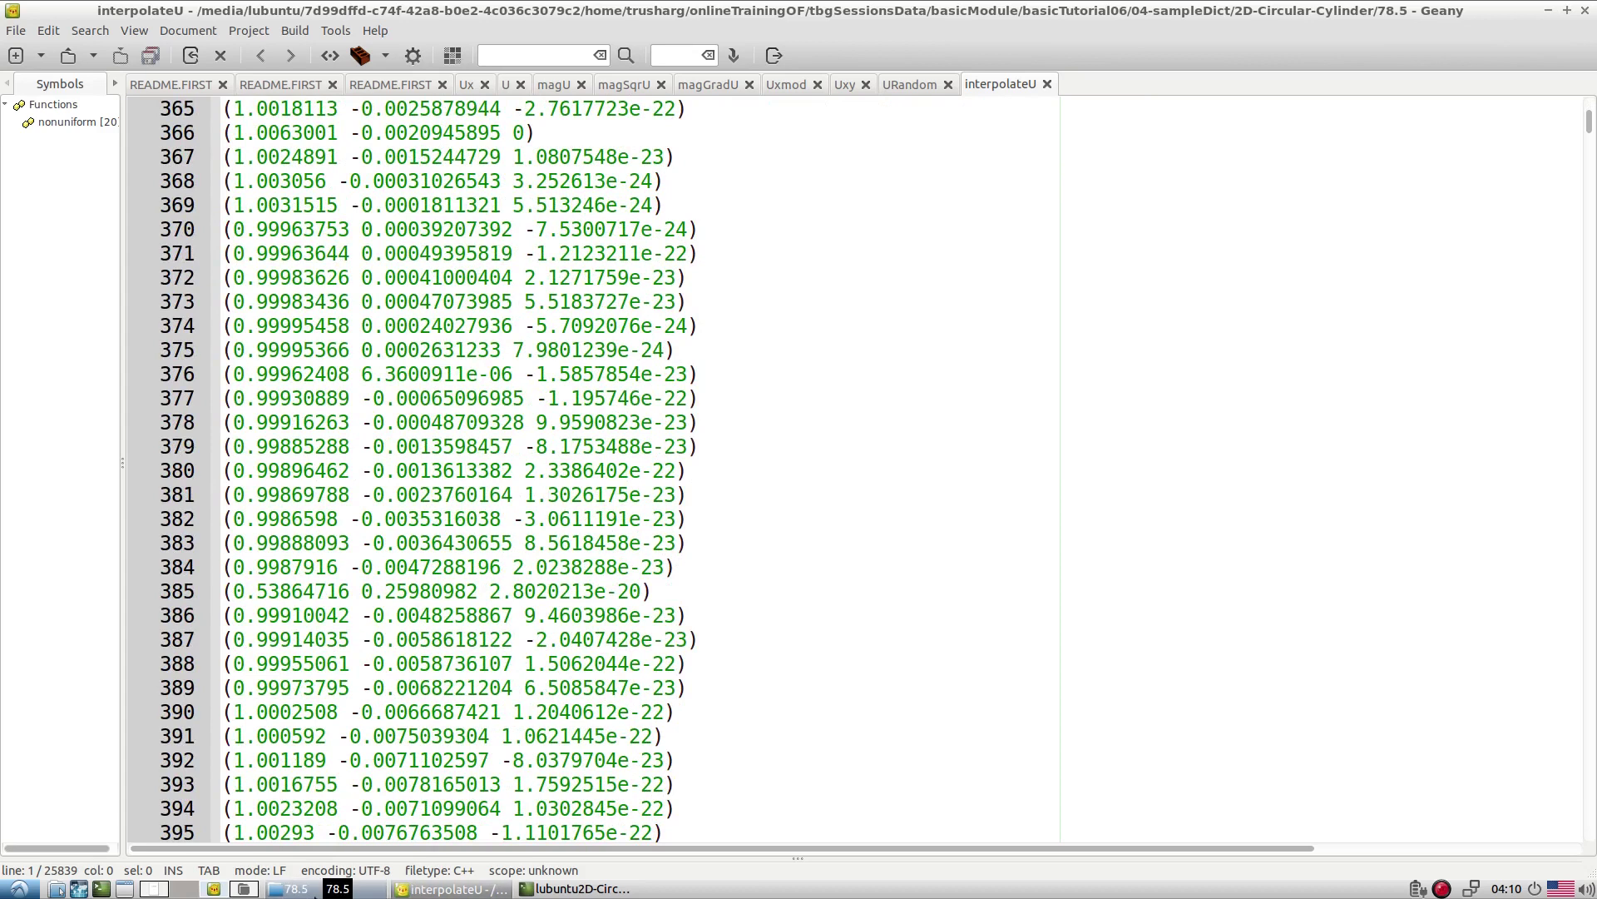
# Switch to the OpenFOAM User Guide PDF and find the list of valid calcType selections on page U-34
pyautogui.click(314, 893)
pyautogui.click(572, 474)
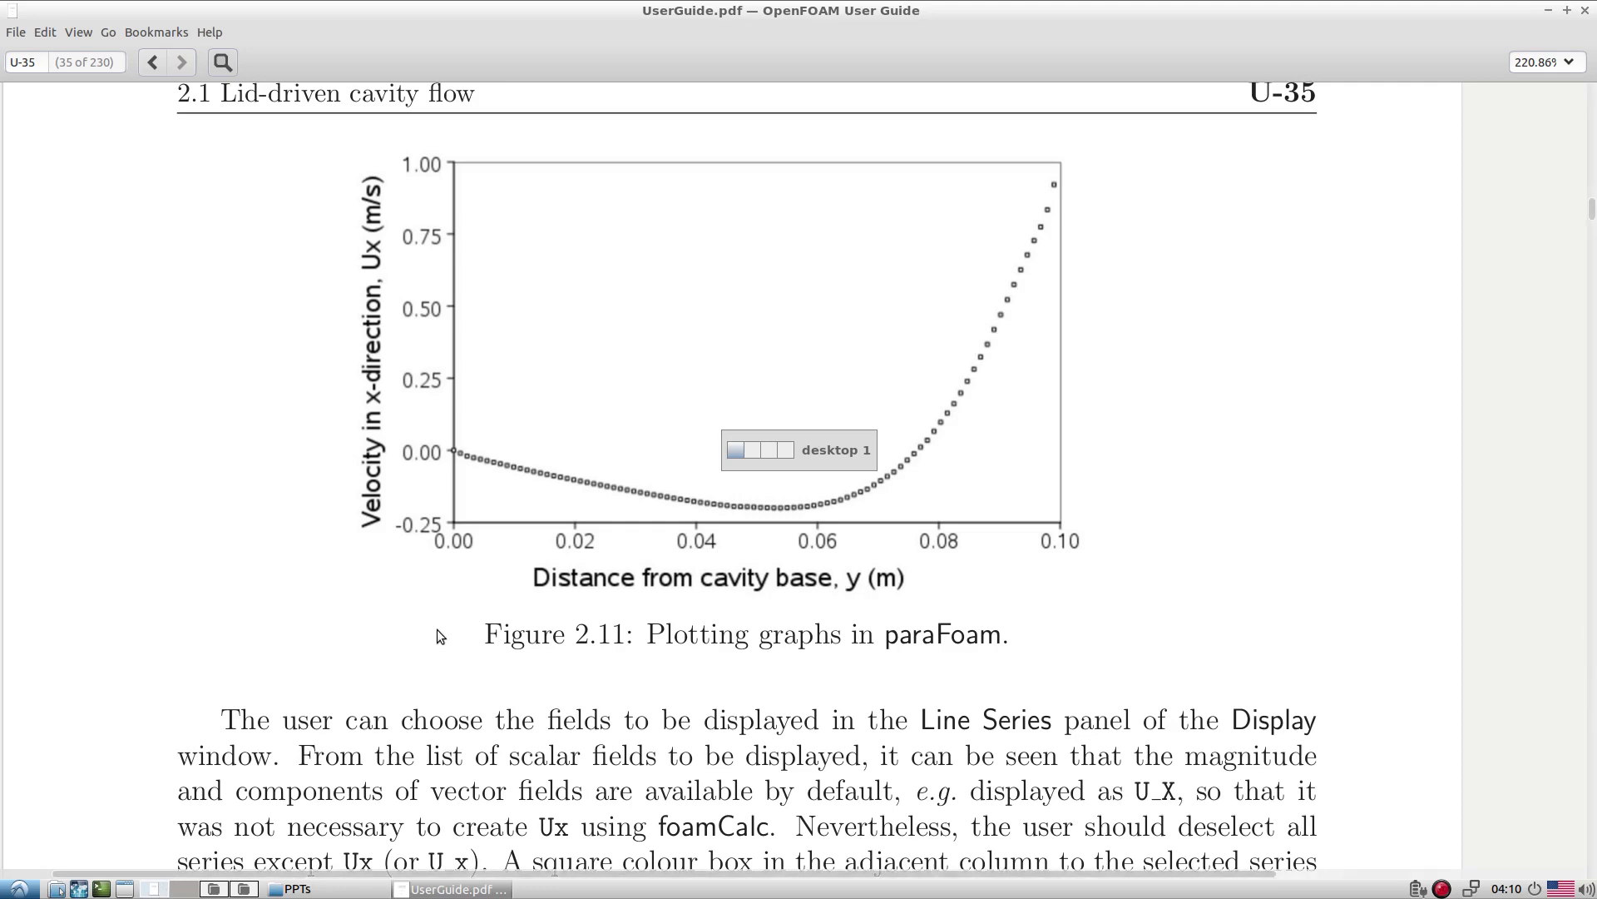
pyautogui.scroll(10, 439, 631)
pyautogui.scroll(15, 439, 631)
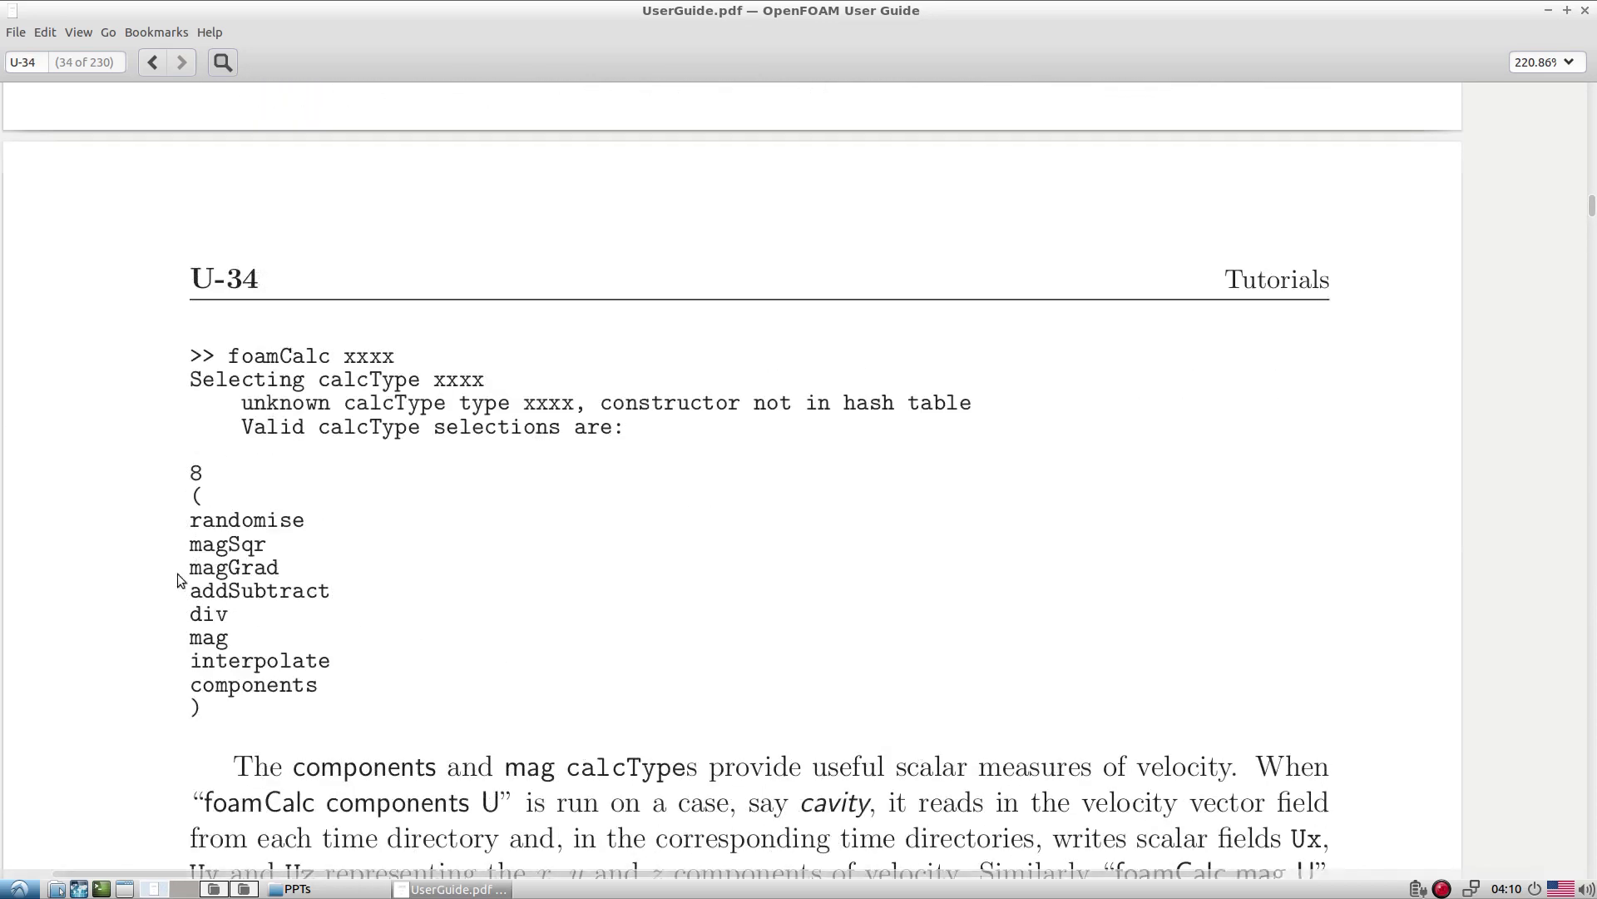
# Highlight the calcTypes randomise, magSqr, magGrad, addSubtract, mag, interpolate and components one by one in the User Guide list
pyautogui.doubleClick(211, 518)
pyautogui.doubleClick(210, 545)
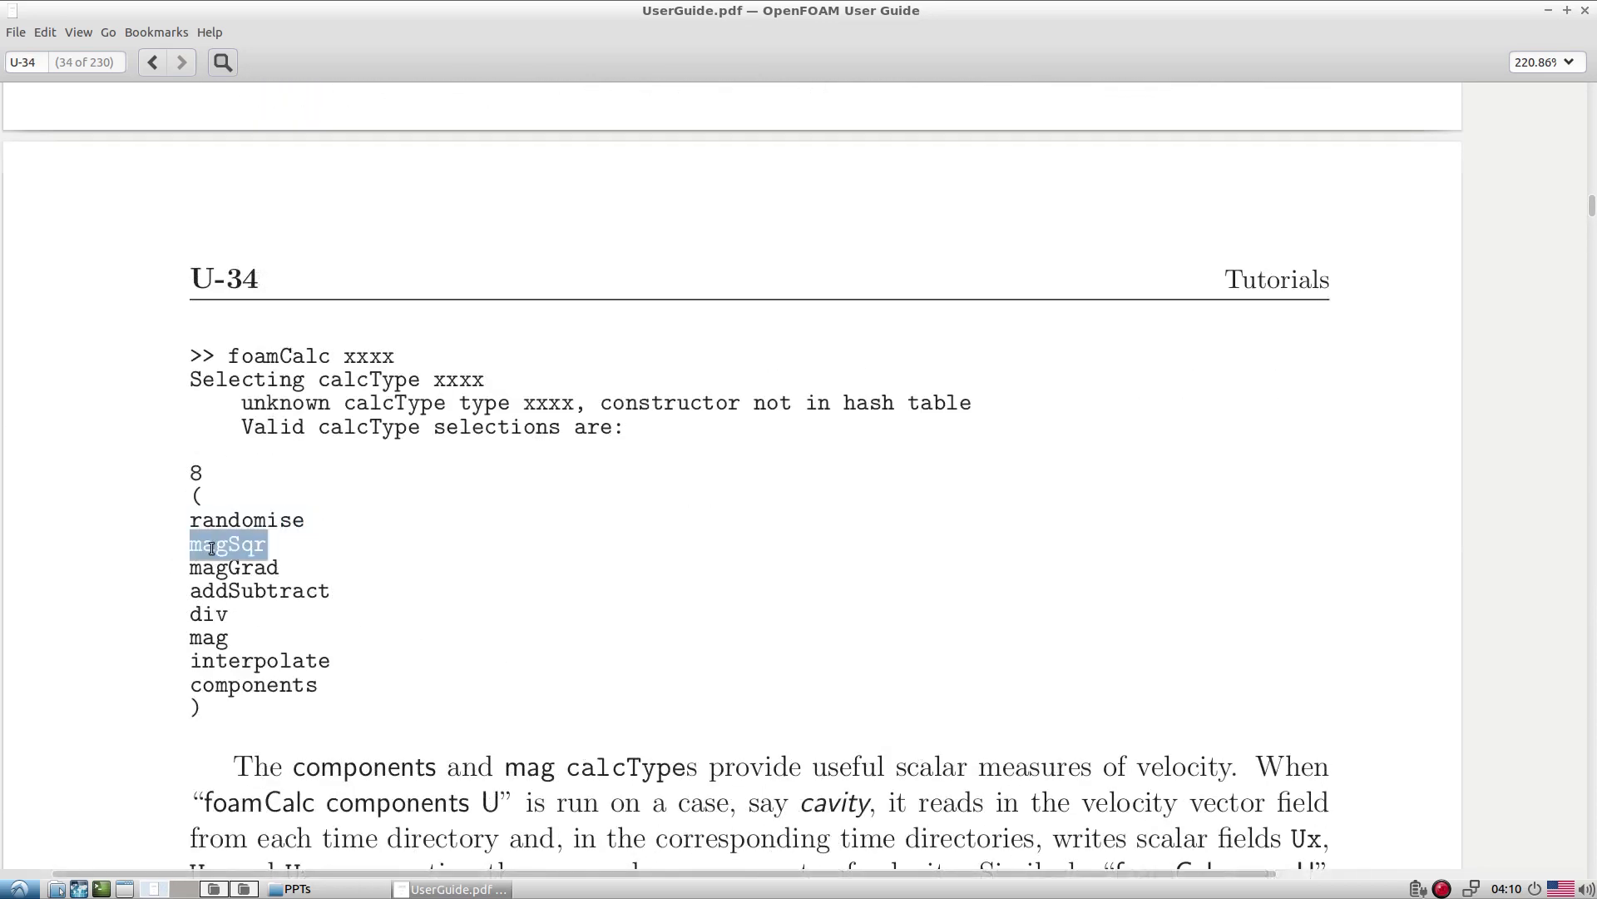
pyautogui.doubleClick(232, 569)
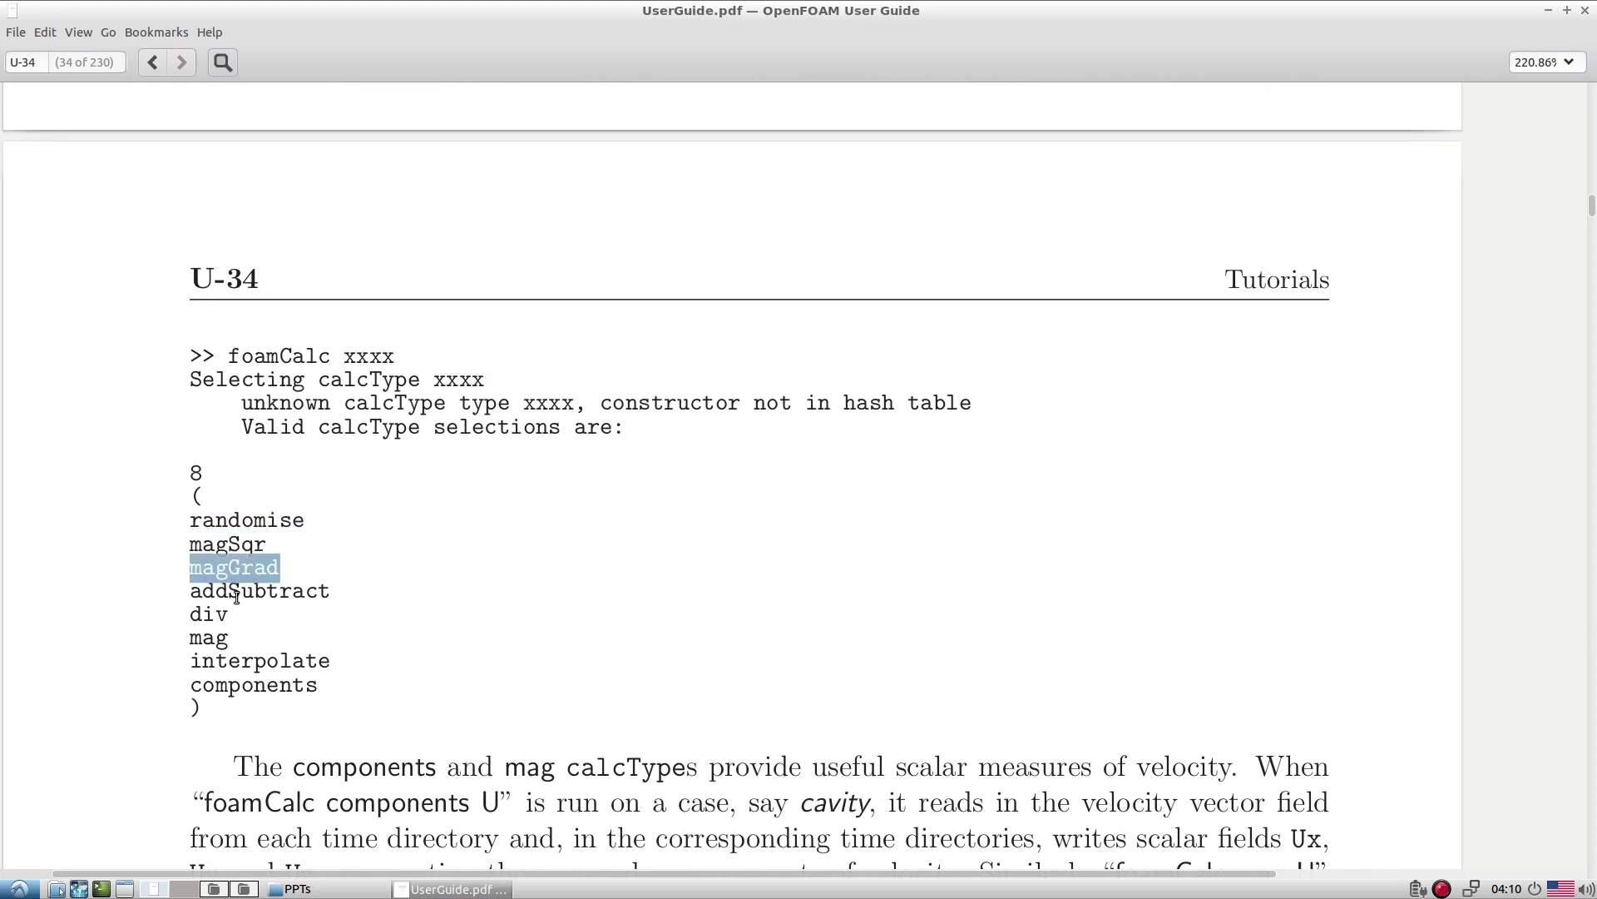
pyautogui.doubleClick(237, 593)
pyautogui.click(209, 643)
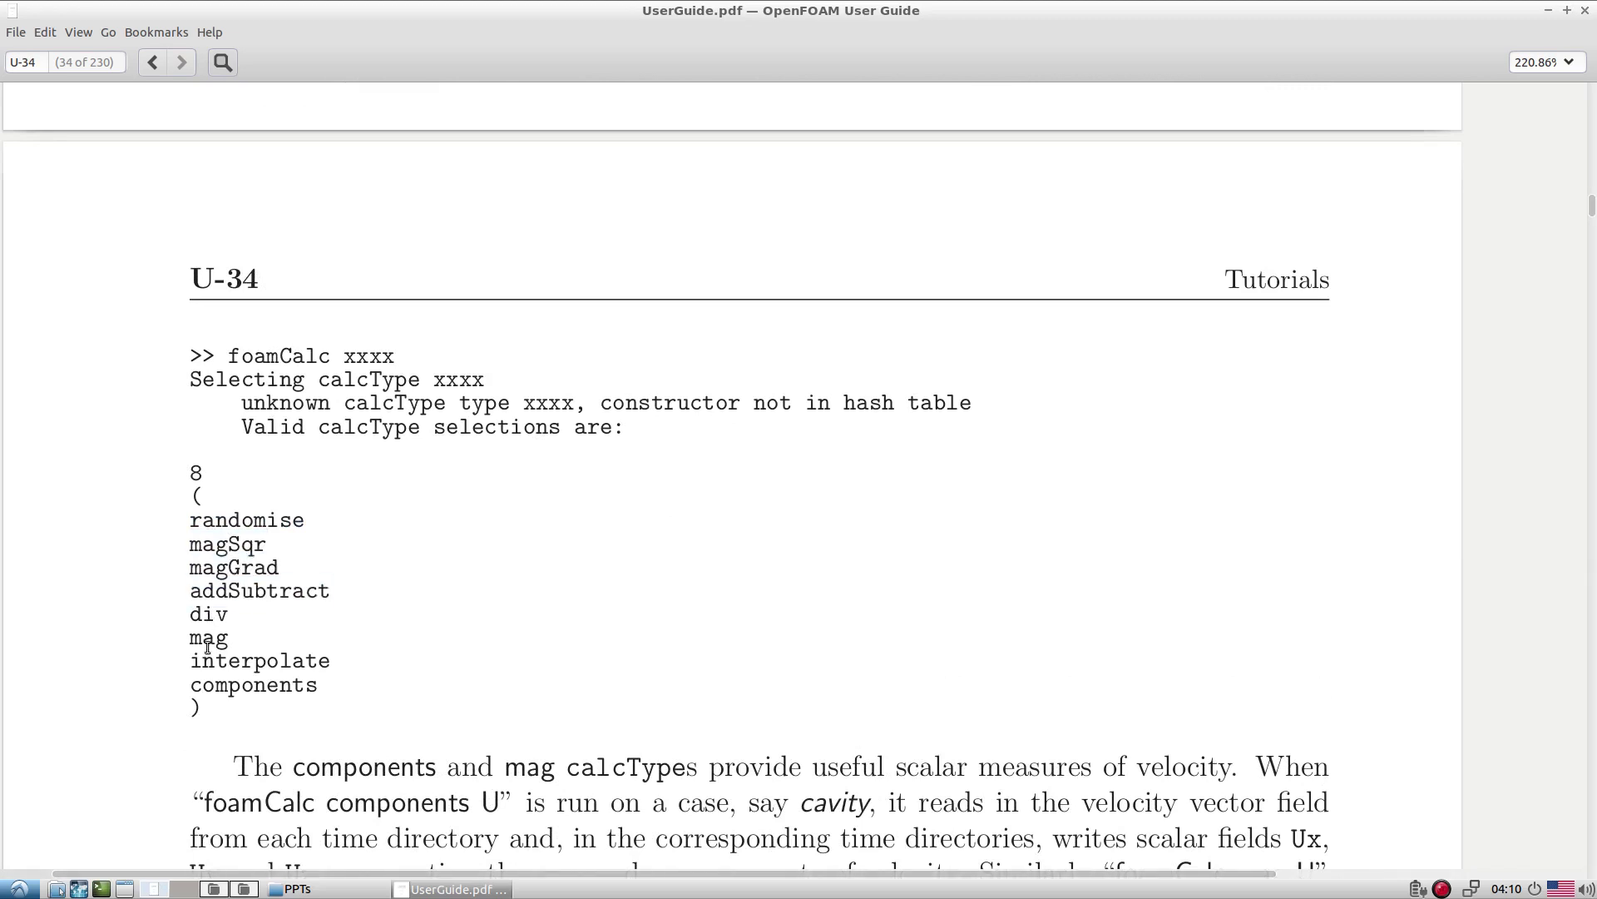
pyautogui.doubleClick(210, 637)
pyautogui.click(267, 654)
pyautogui.doubleClick(267, 654)
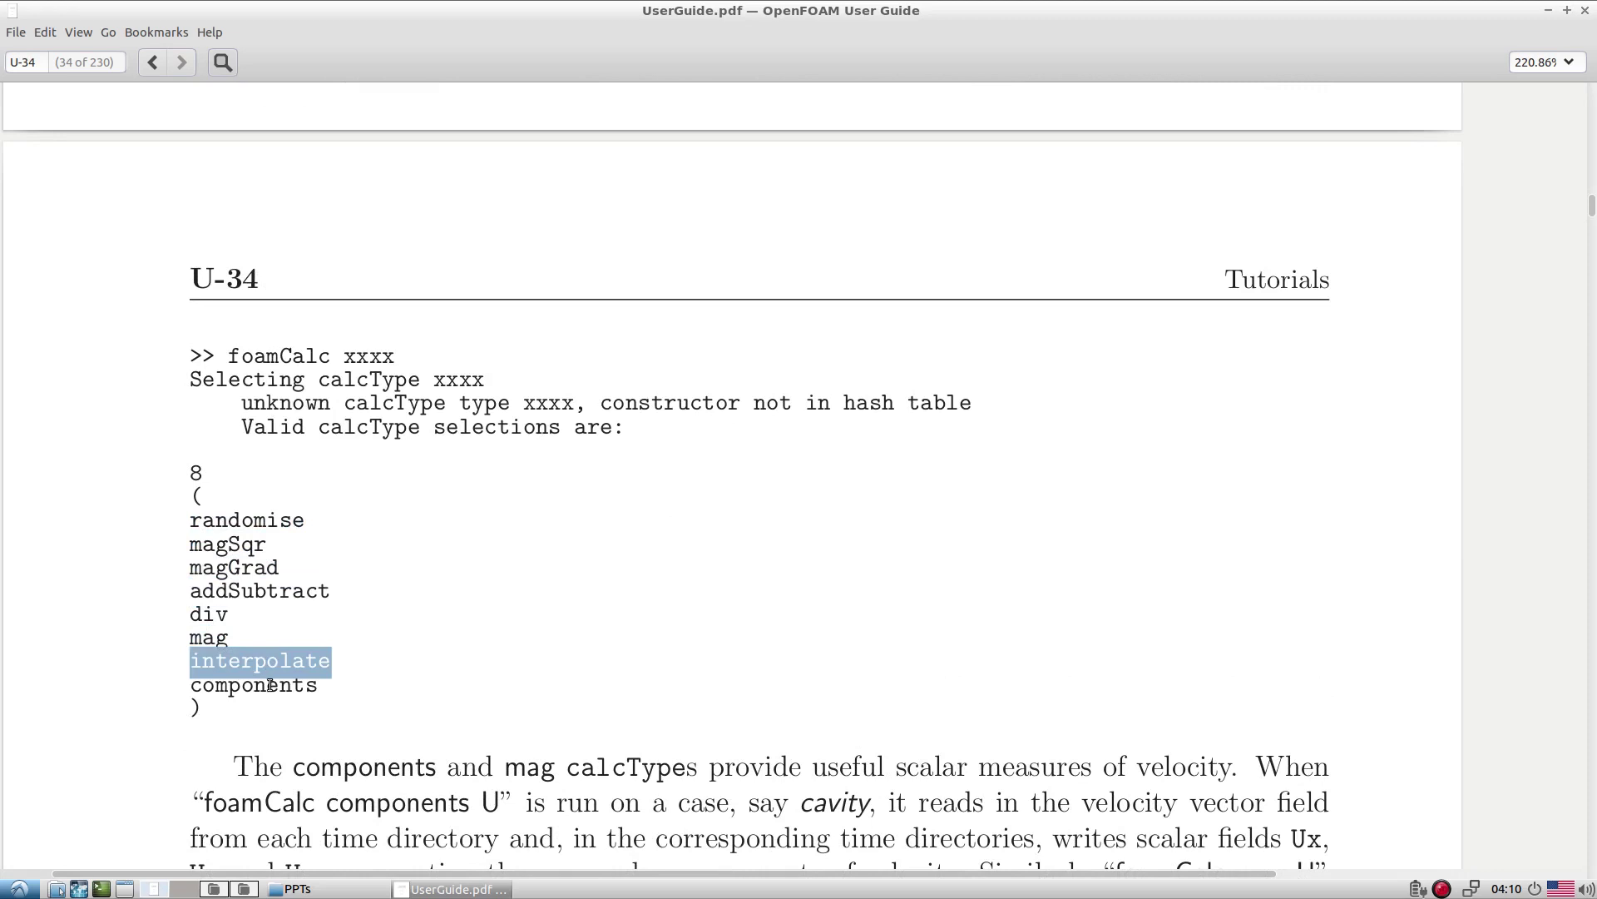
pyautogui.doubleClick(271, 684)
# Select the whole calcType list, and highlight foamCalc in the example command and interpolate in the list
pyautogui.click(340, 691)
pyautogui.moveTo(339, 690); pyautogui.dragTo(143, 508)
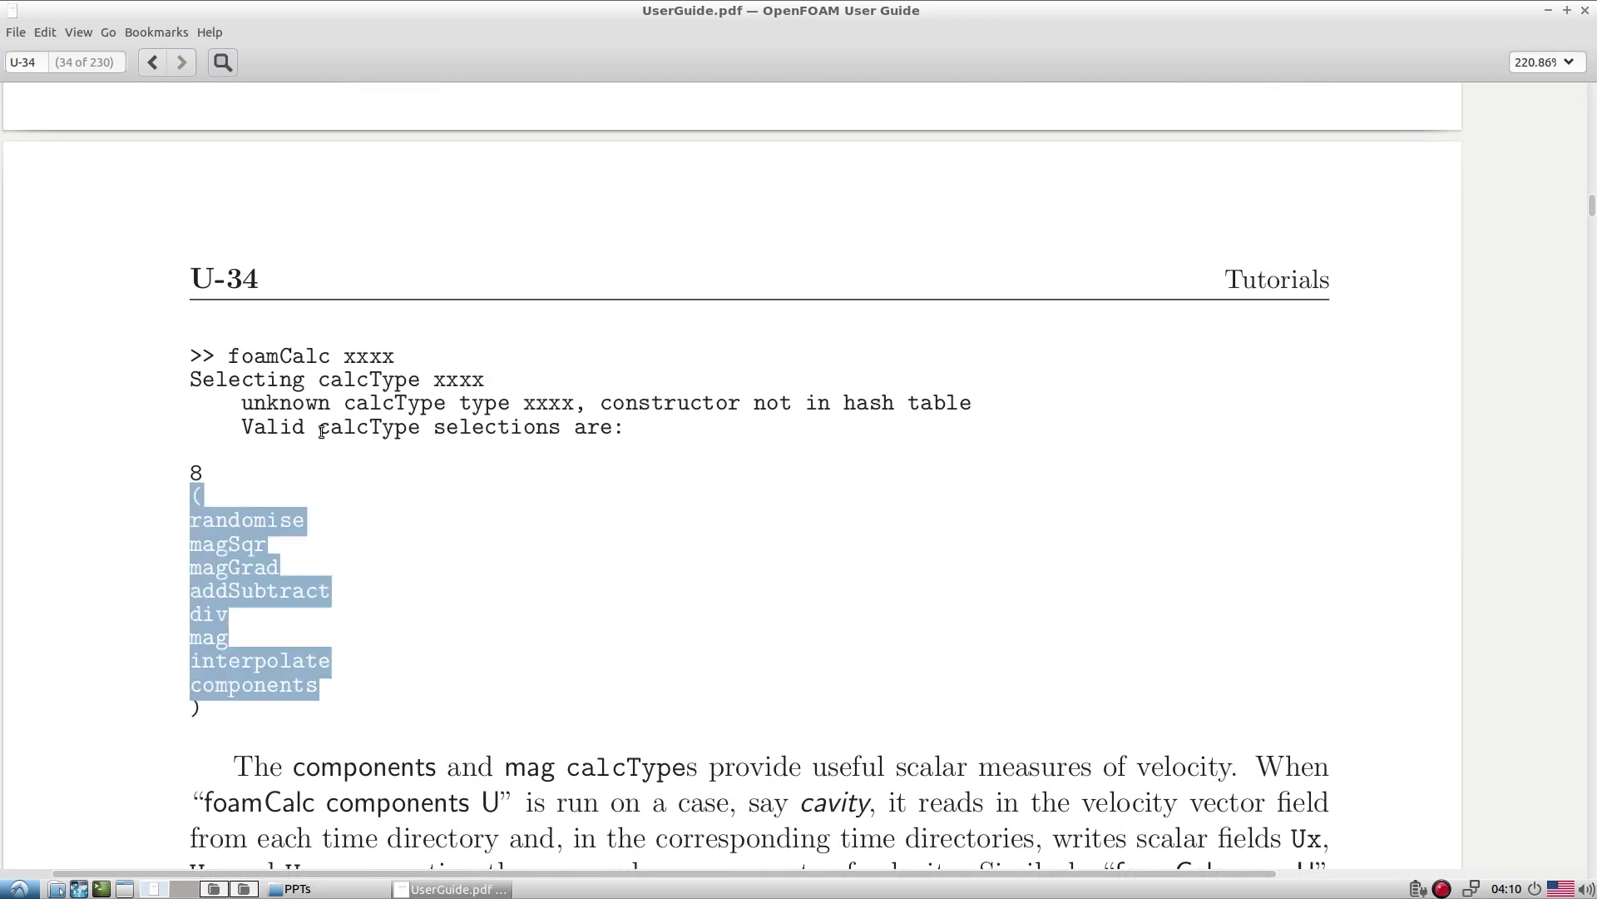
pyautogui.click(264, 356)
pyautogui.doubleClick(264, 355)
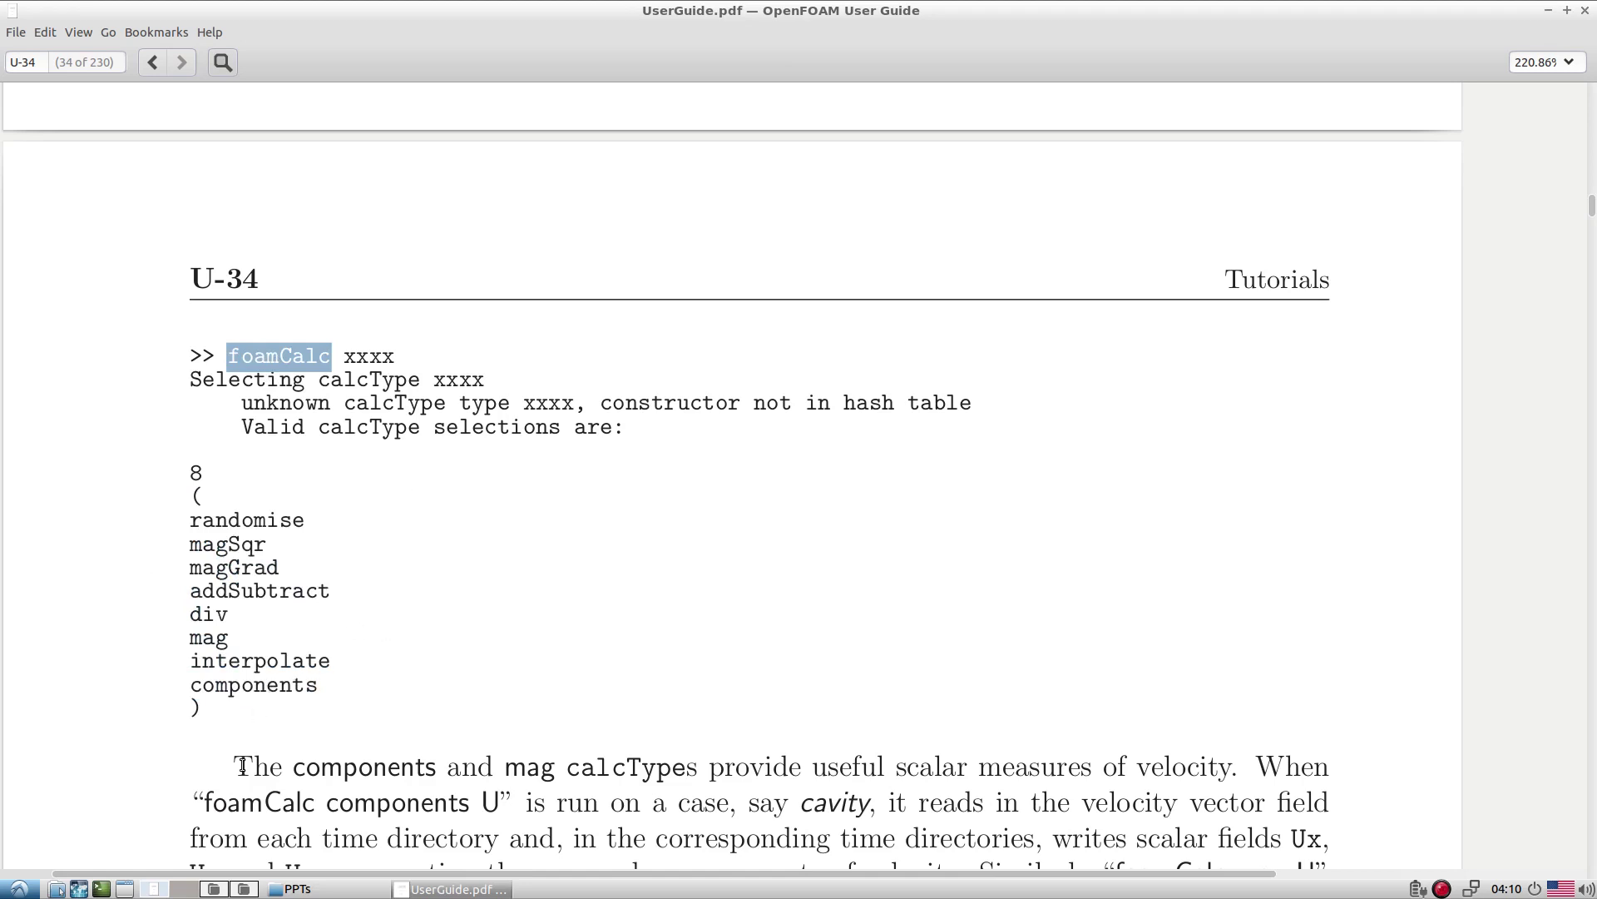
pyautogui.doubleClick(283, 663)
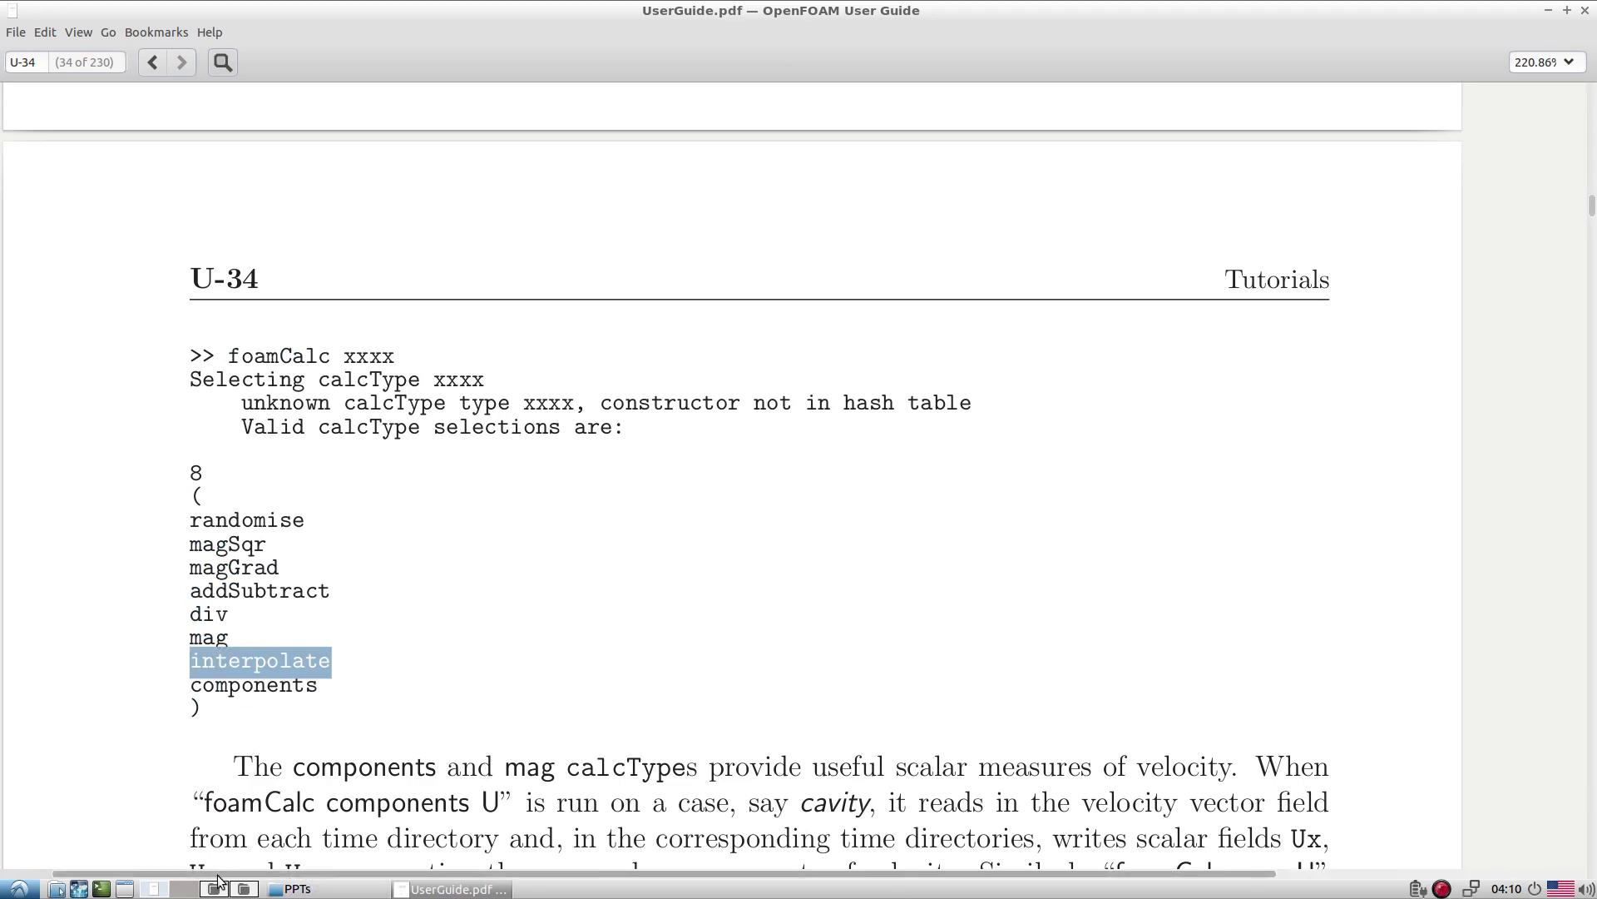
# Return to the 2D-Circular-Cylinder terminal and try to bring a background job to the foreground with fg
pyautogui.hotkey('ctrl', 'alt', 'Right')
pyautogui.click(636, 888)
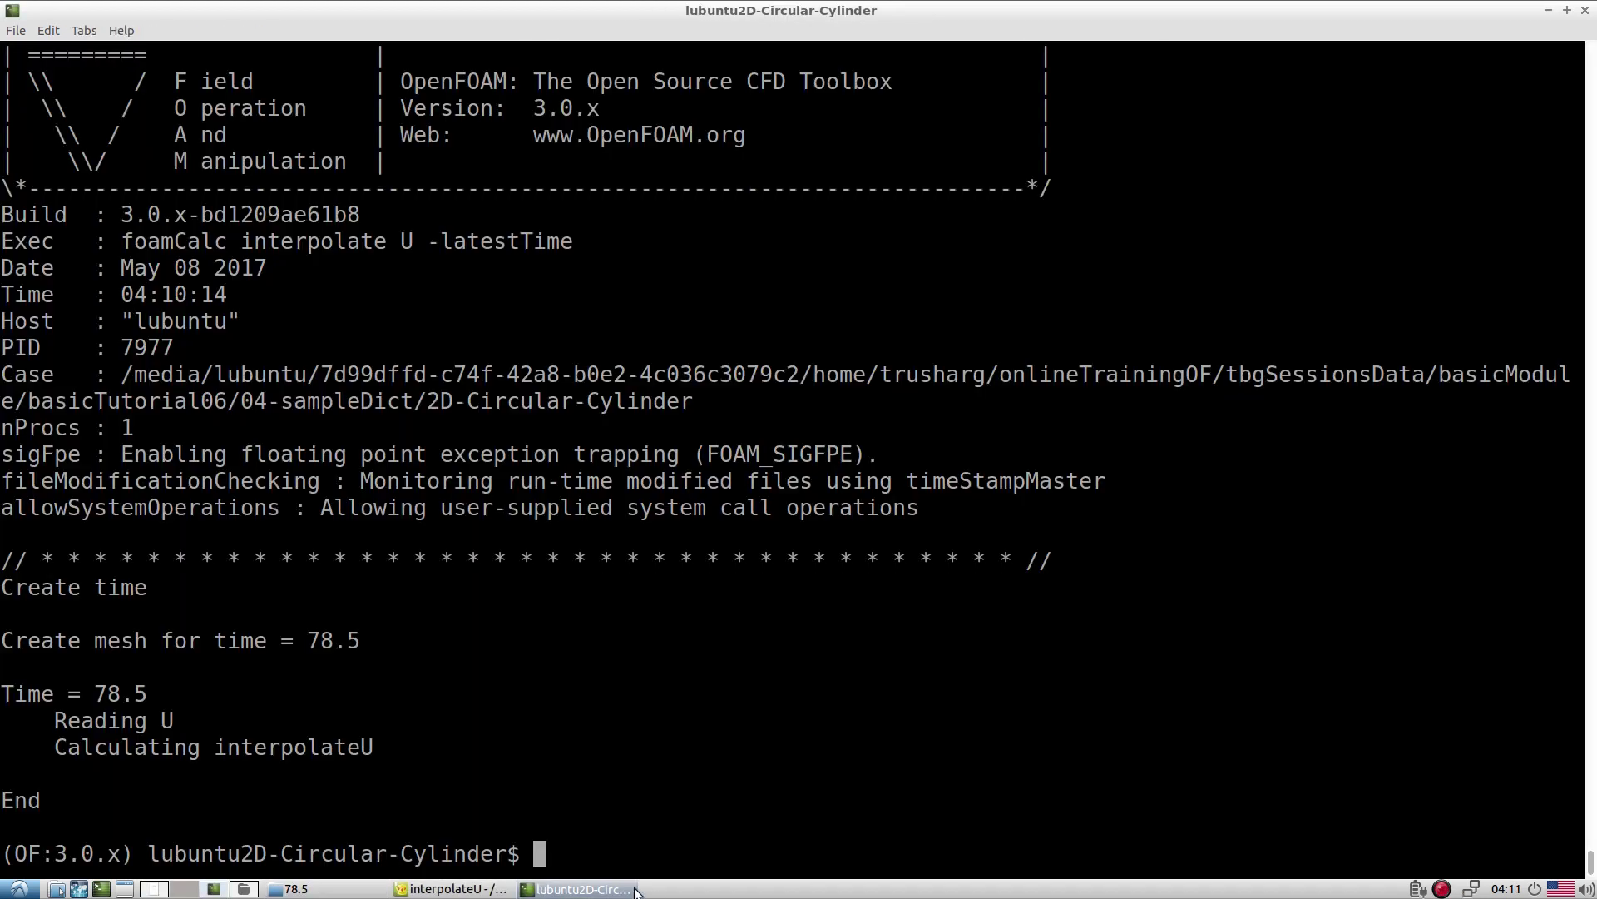
pyautogui.write('fg')
pyautogui.hotkey('ctrl', 'c')
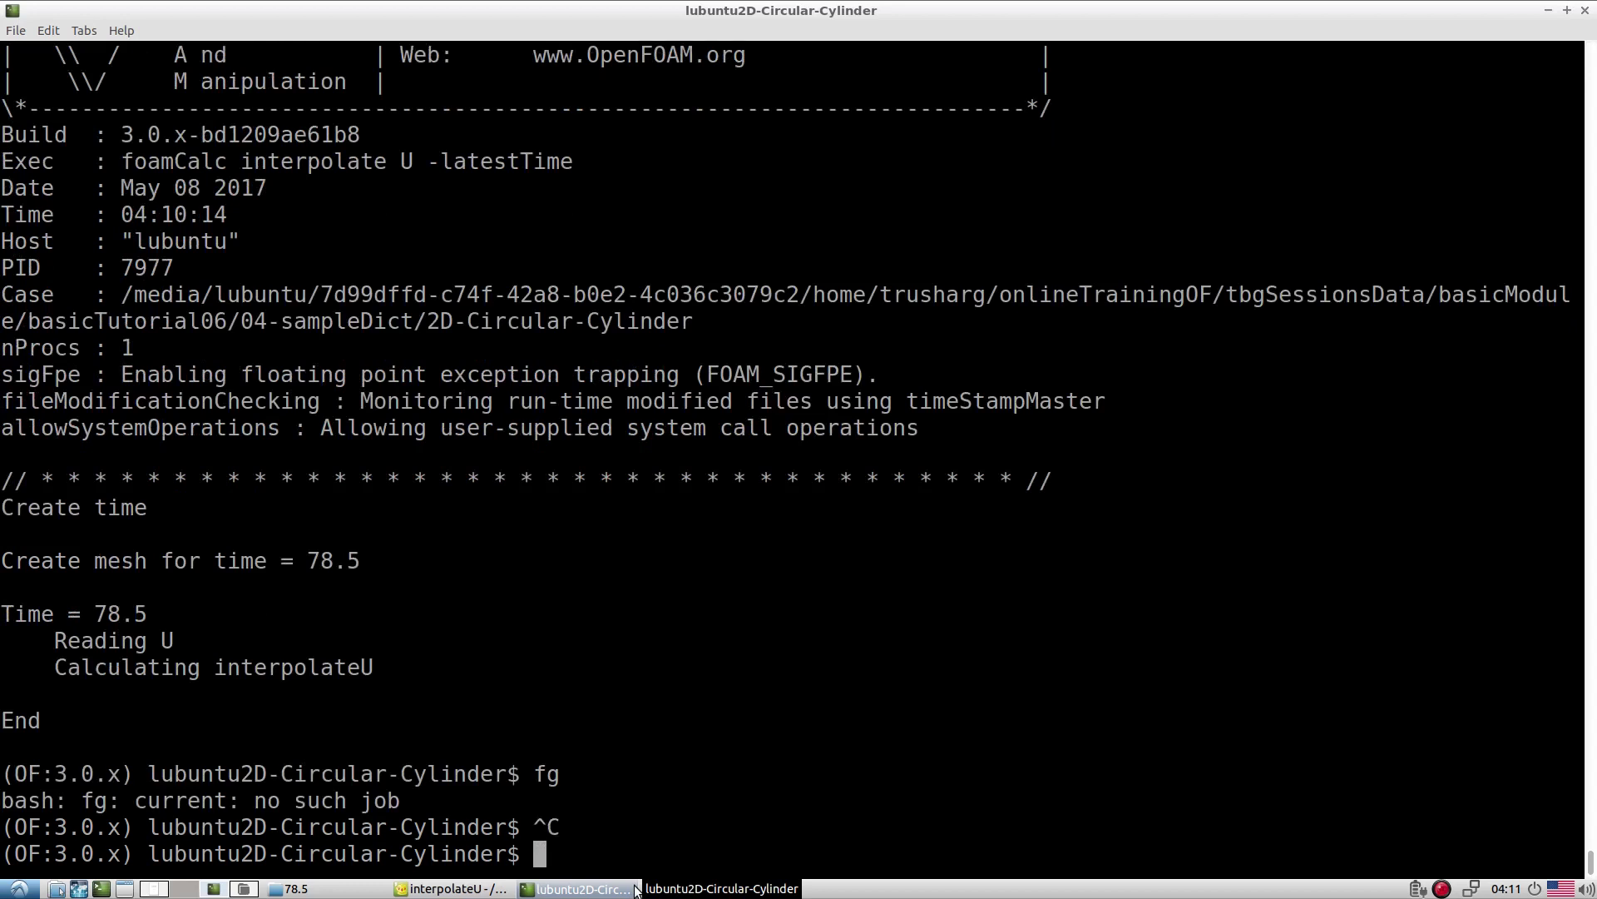
pyautogui.rightClick(1444, 888)
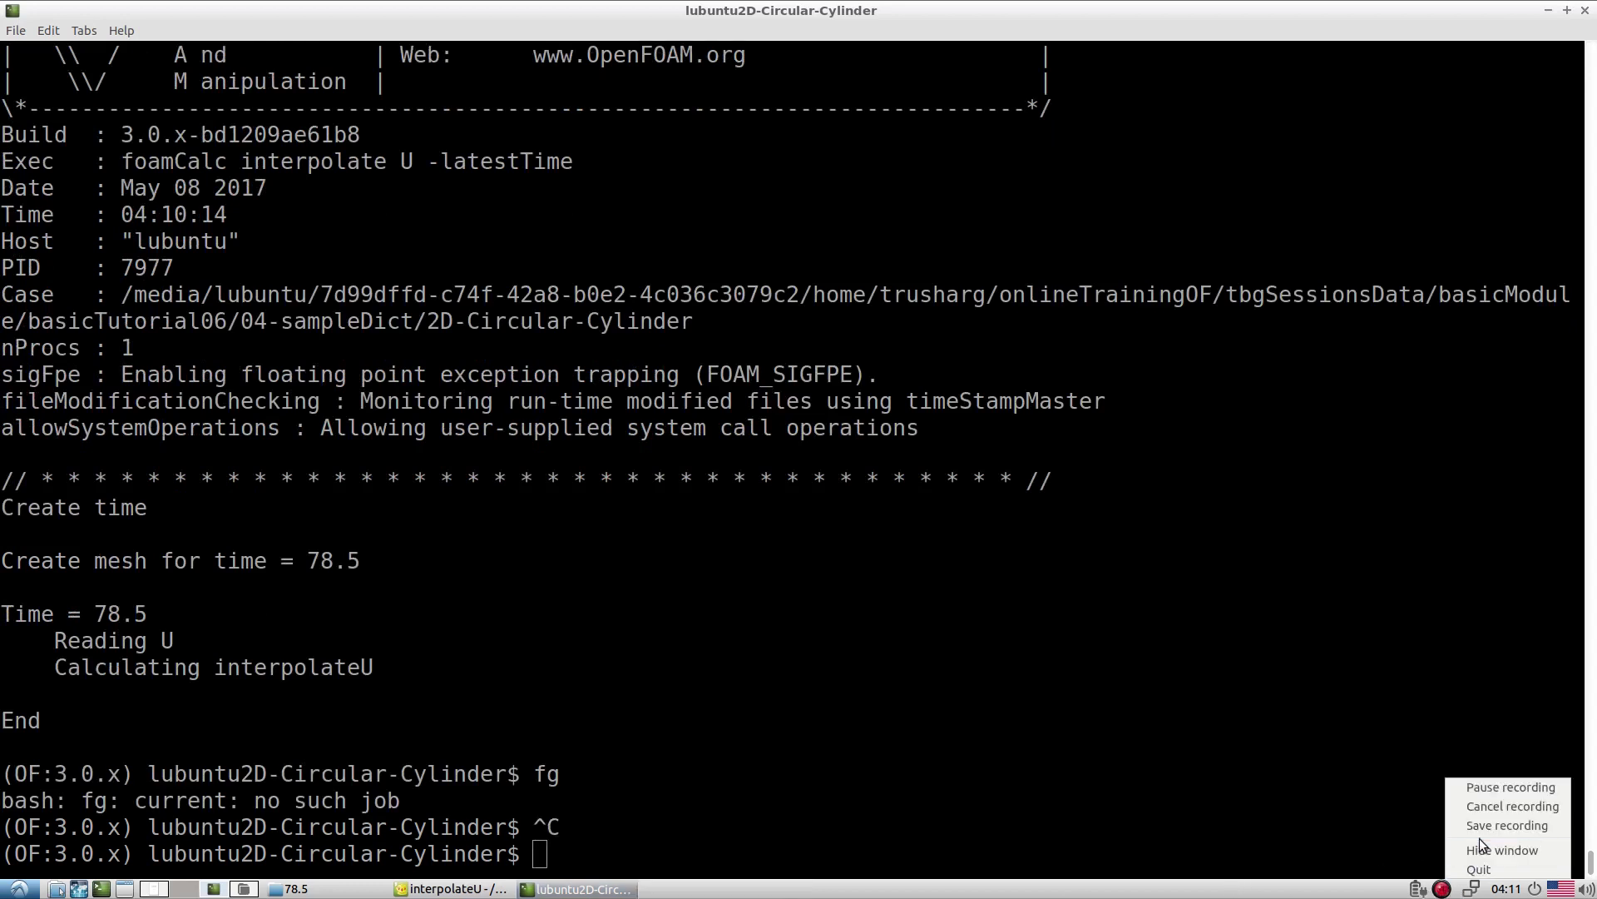